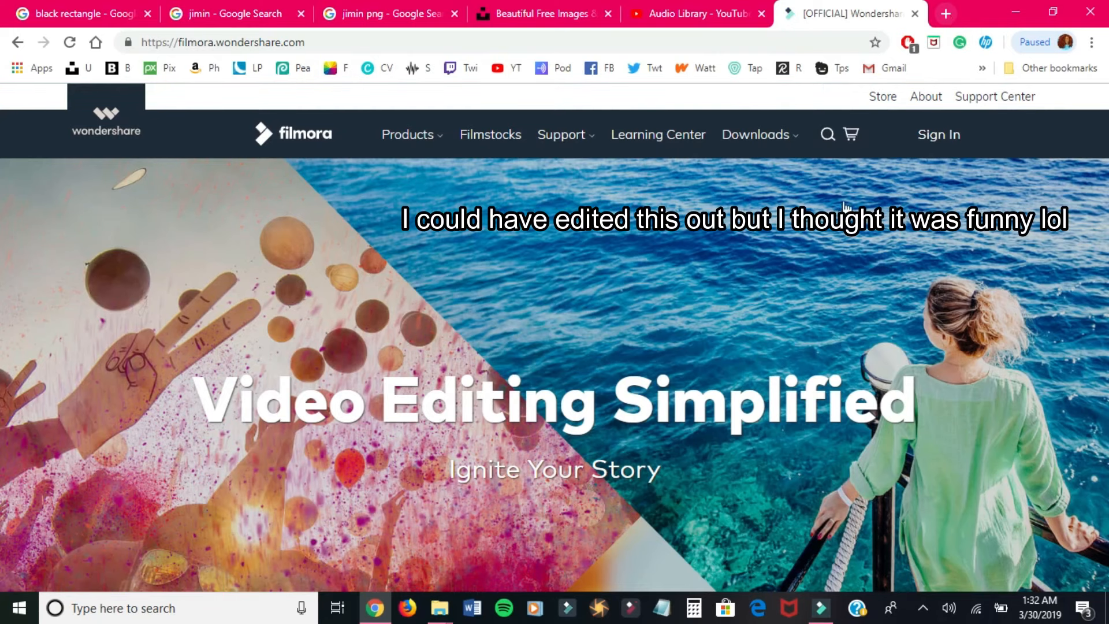
- Look over the Filmora homepage, including the Filmora 9 free trial offer, FilmoraPro and the user reviews
scroll(869, 237, down, 3)
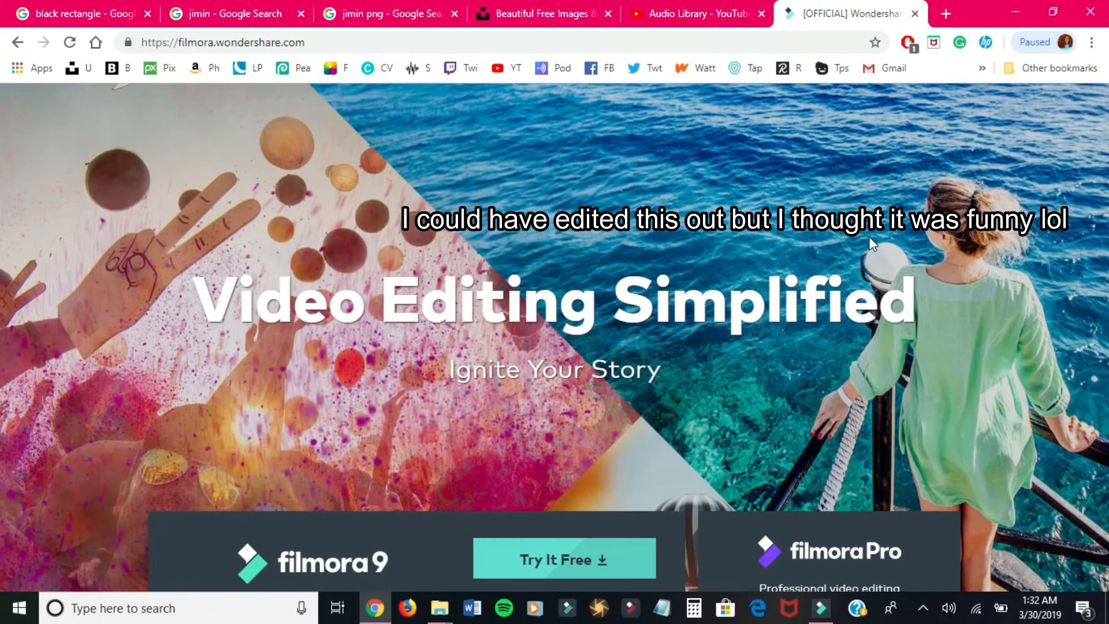
scroll(869, 237, down, 2)
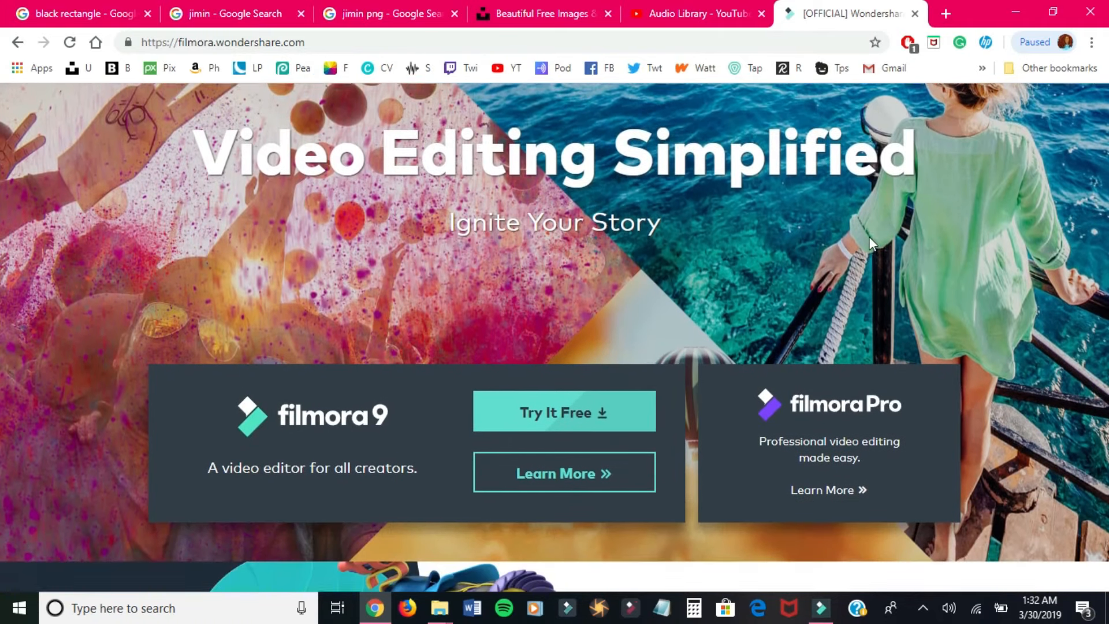
scroll(869, 236, up, 5)
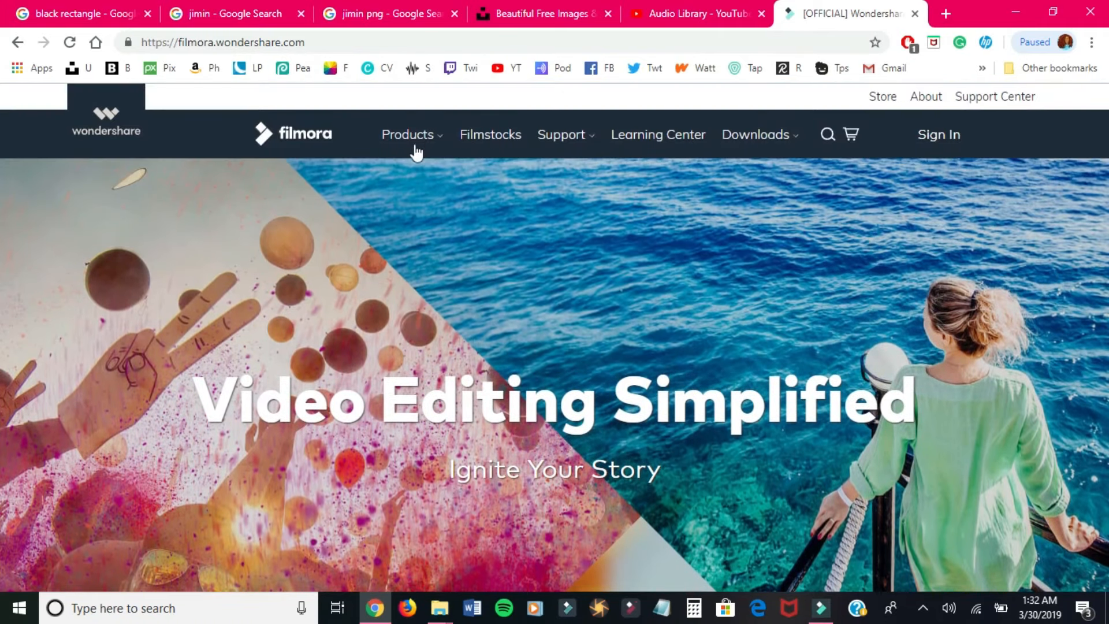
scroll(693, 340, down, 6)
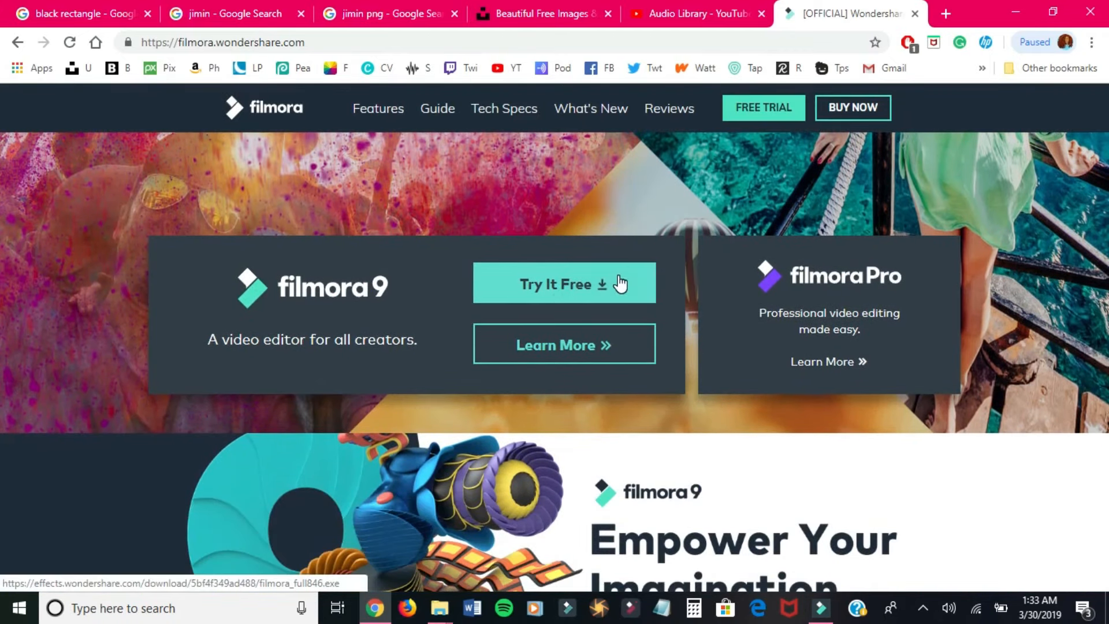
scroll(701, 433, down, 4)
scroll(700, 434, down, 3)
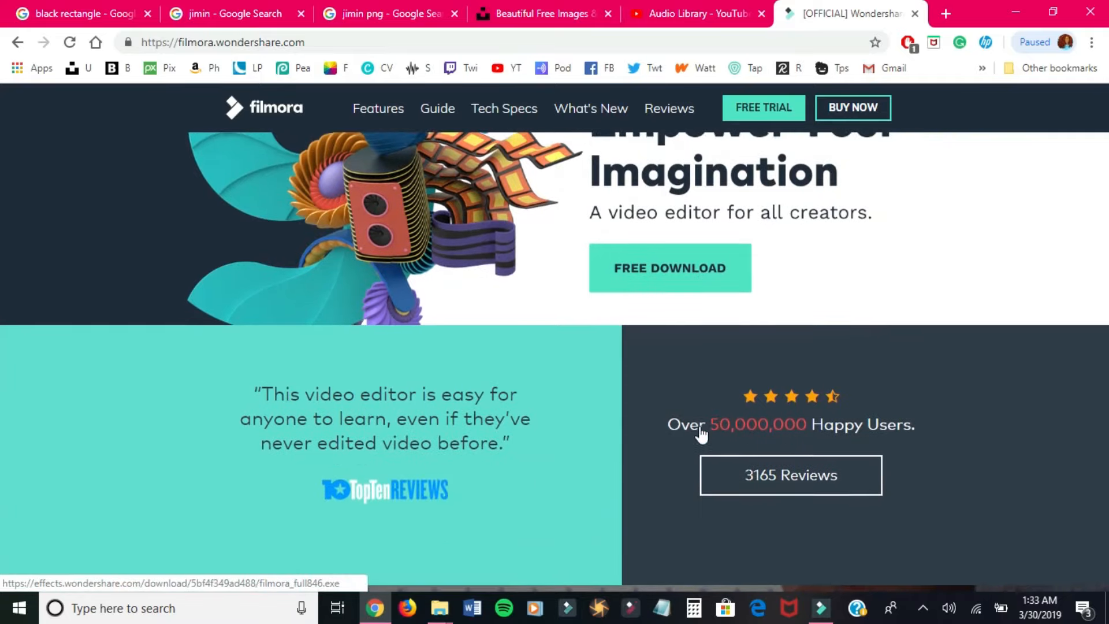
scroll(700, 427, up, 2)
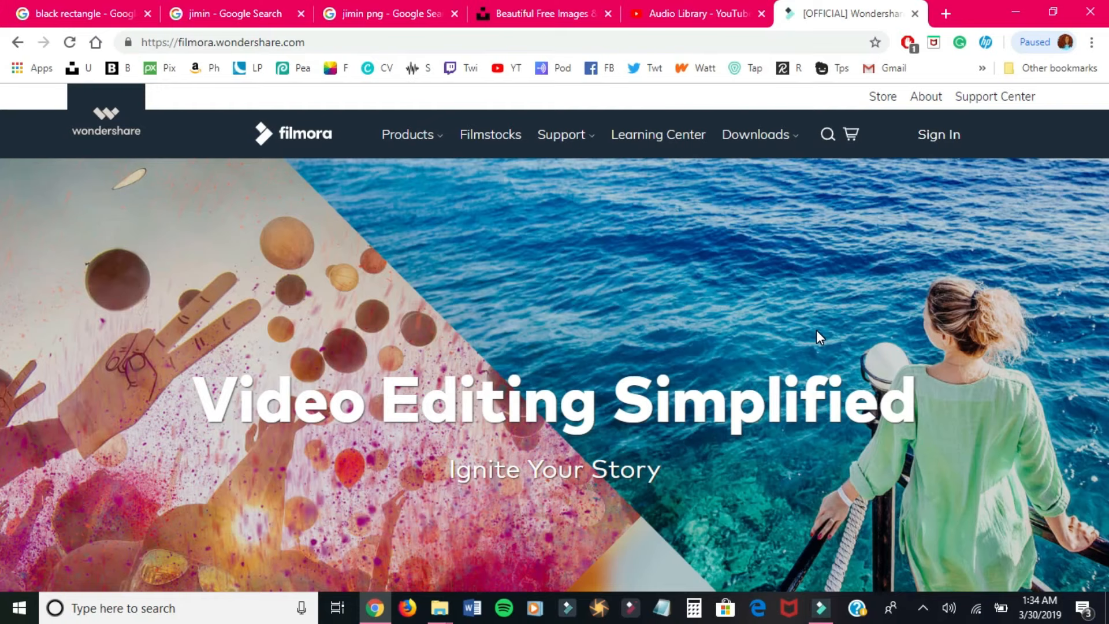
scroll(763, 384, down, 5)
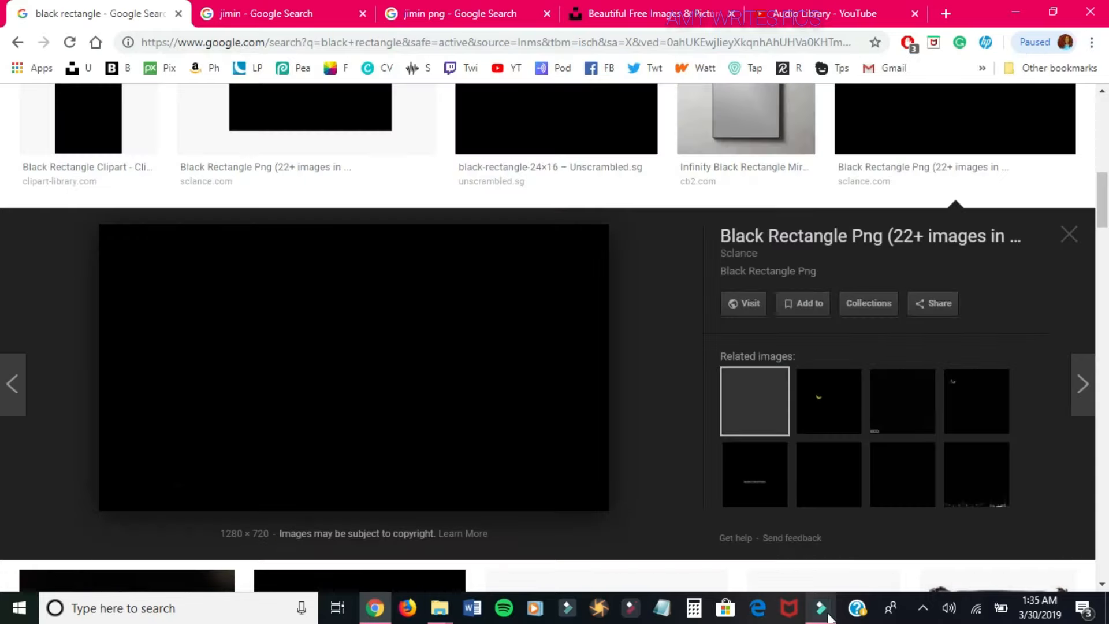
- Switch to Filmora9 to view the empty project, and return to Chrome
click(829, 617)
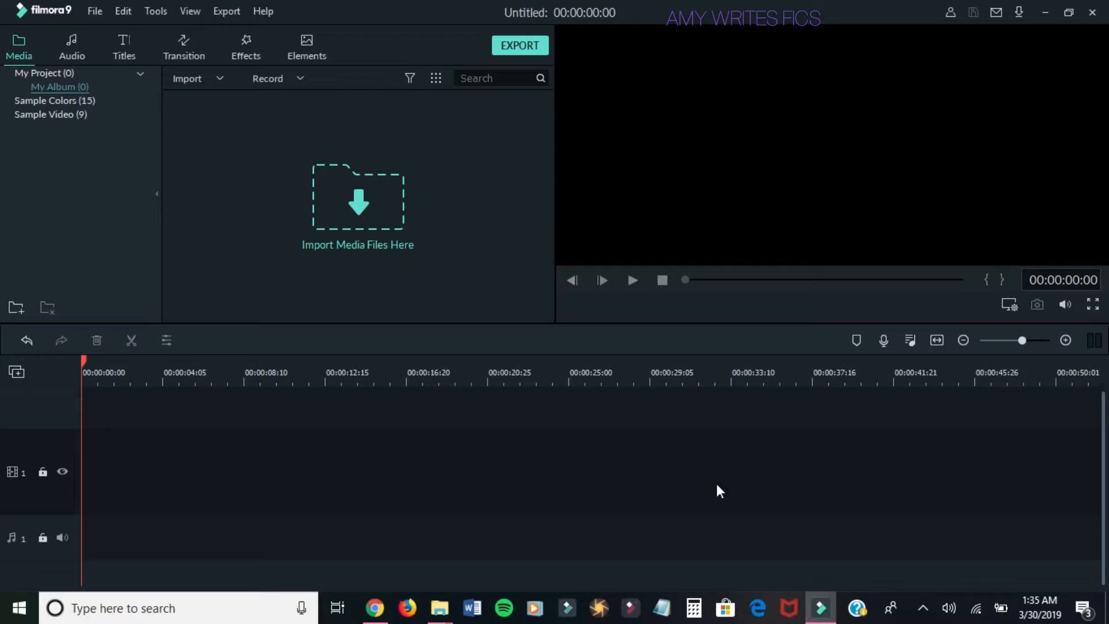
click(374, 608)
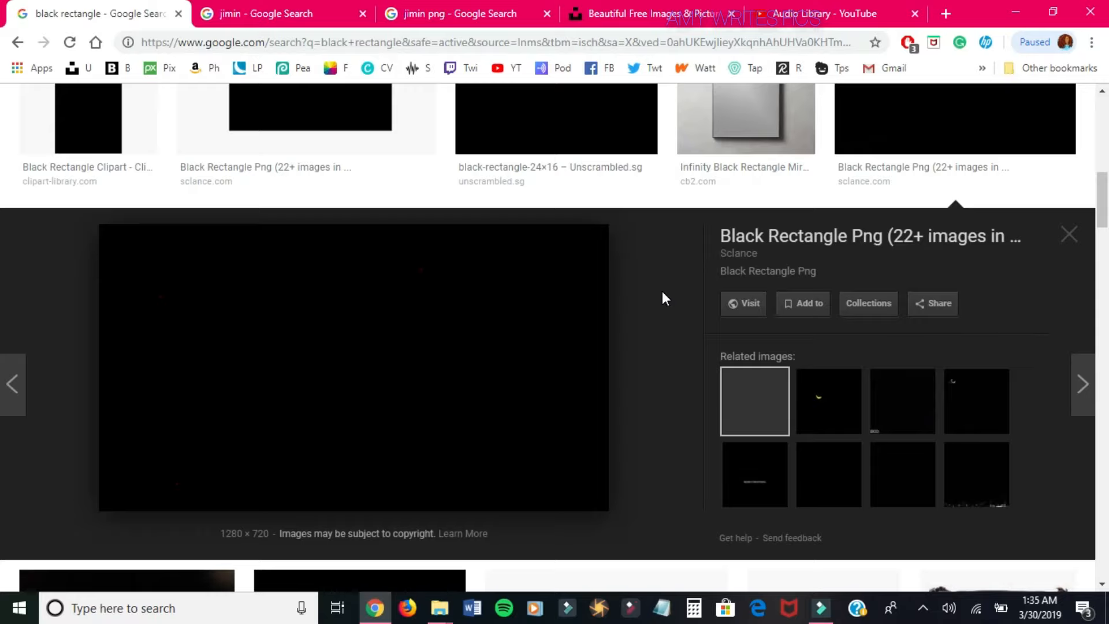
- Examine the black rectangle image results and view the save options for the previewed 1280 × 720 Sclance image
scroll(662, 291, up, 10)
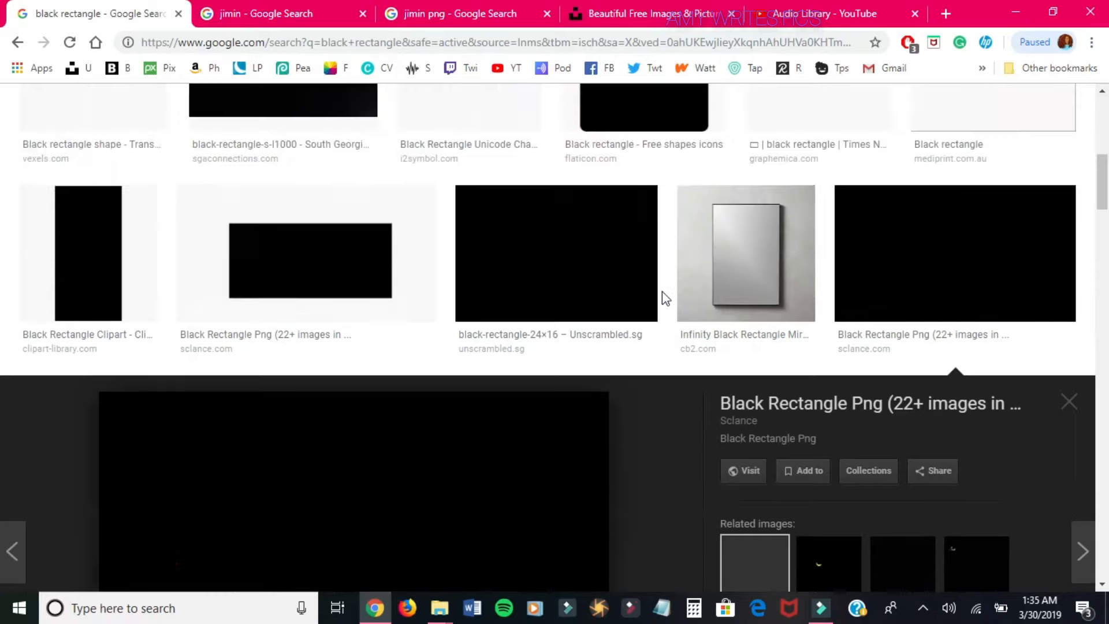
scroll(662, 291, up, 1)
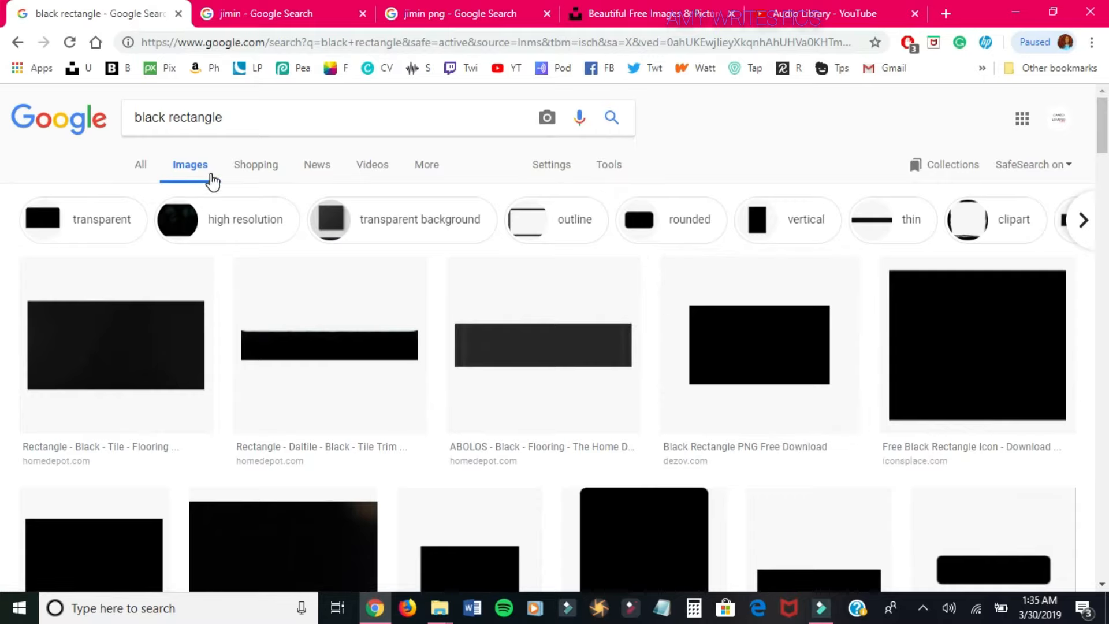
scroll(550, 369, down, 9)
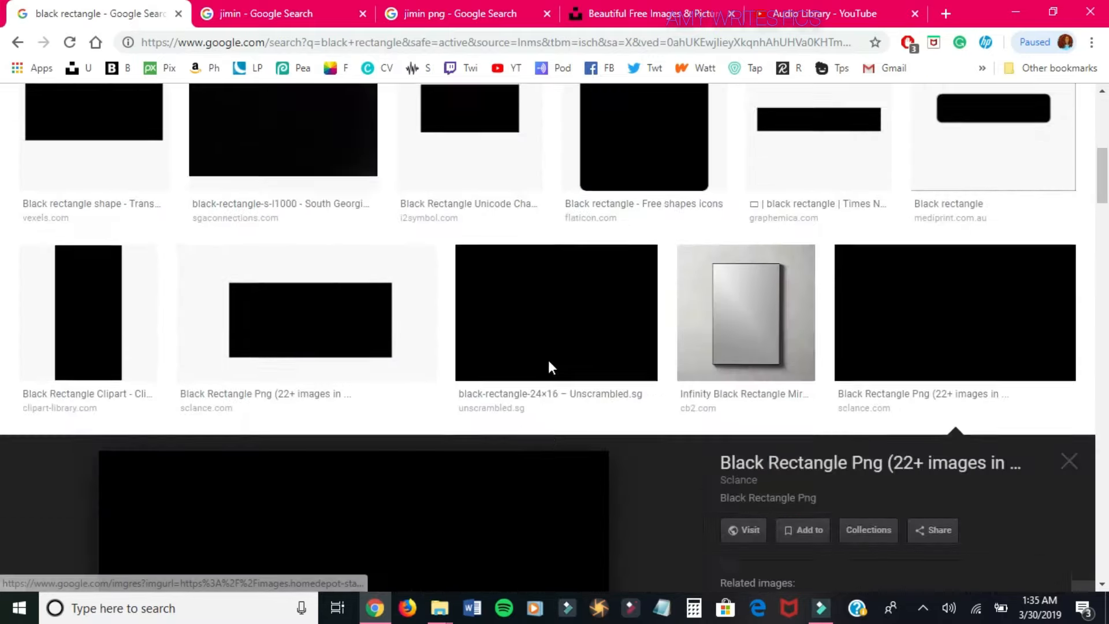
scroll(454, 263, up, 4)
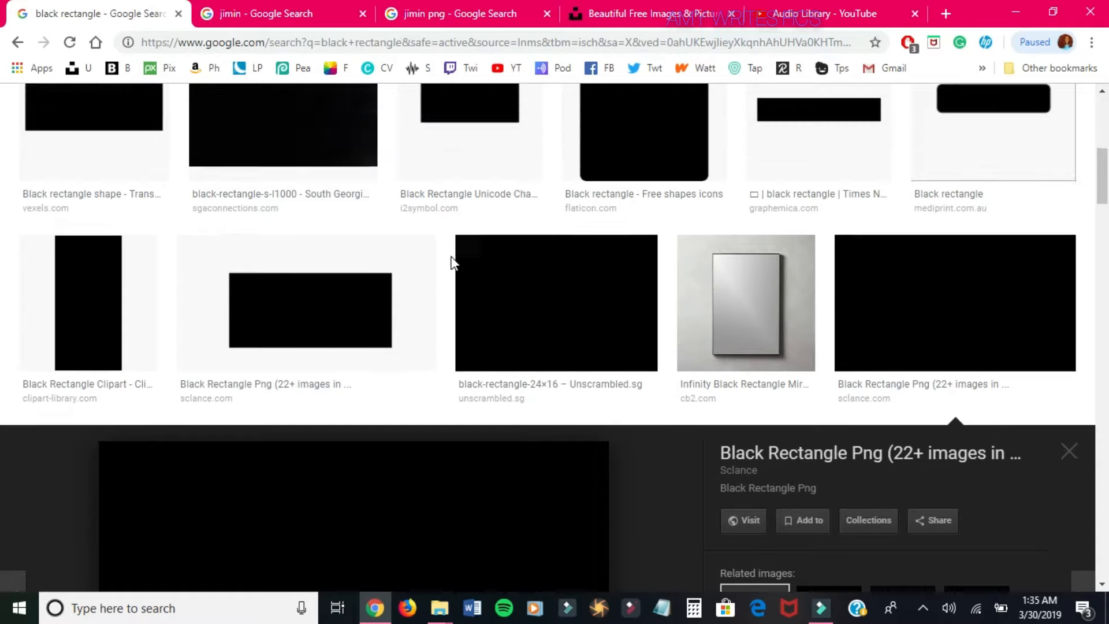
scroll(455, 263, down, 5)
scroll(454, 263, down, 3)
scroll(450, 260, up, 2)
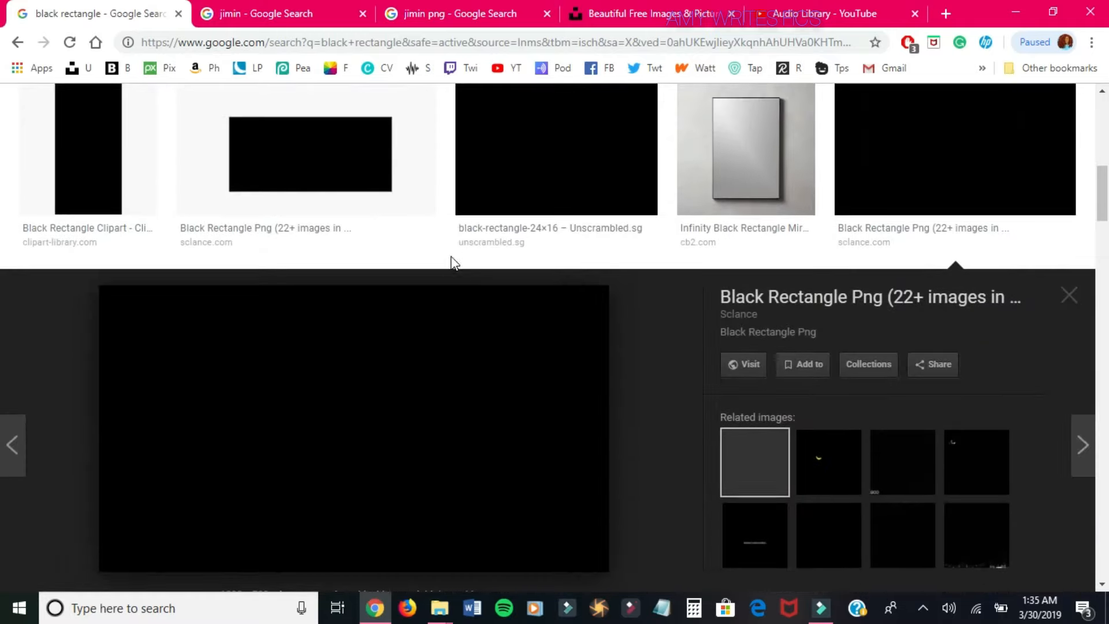
scroll(453, 263, down, 3)
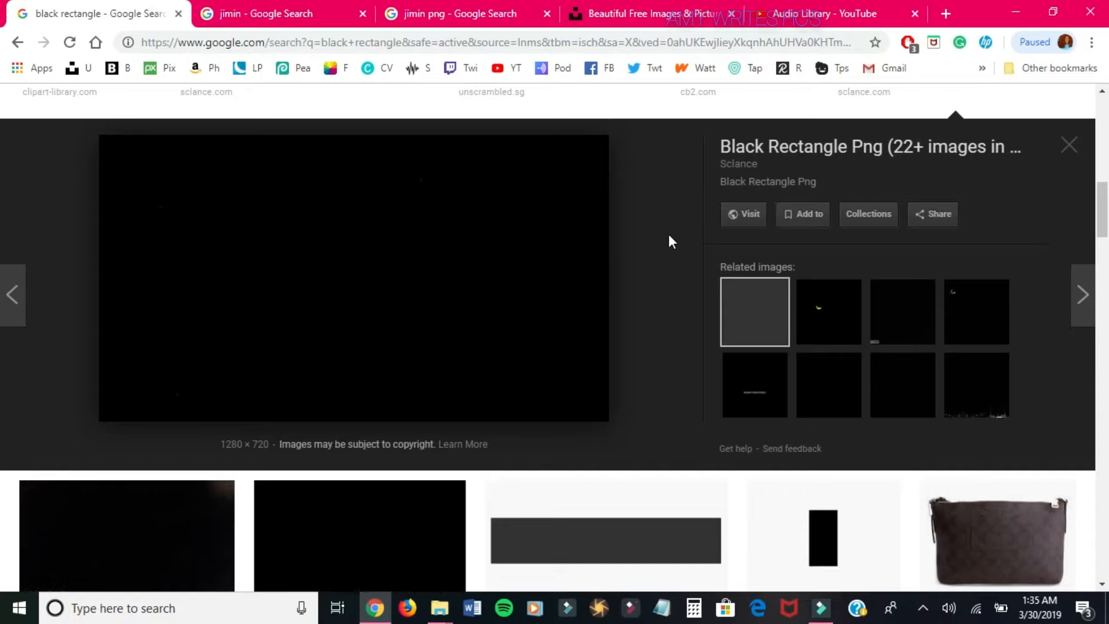
right_click(469, 248)
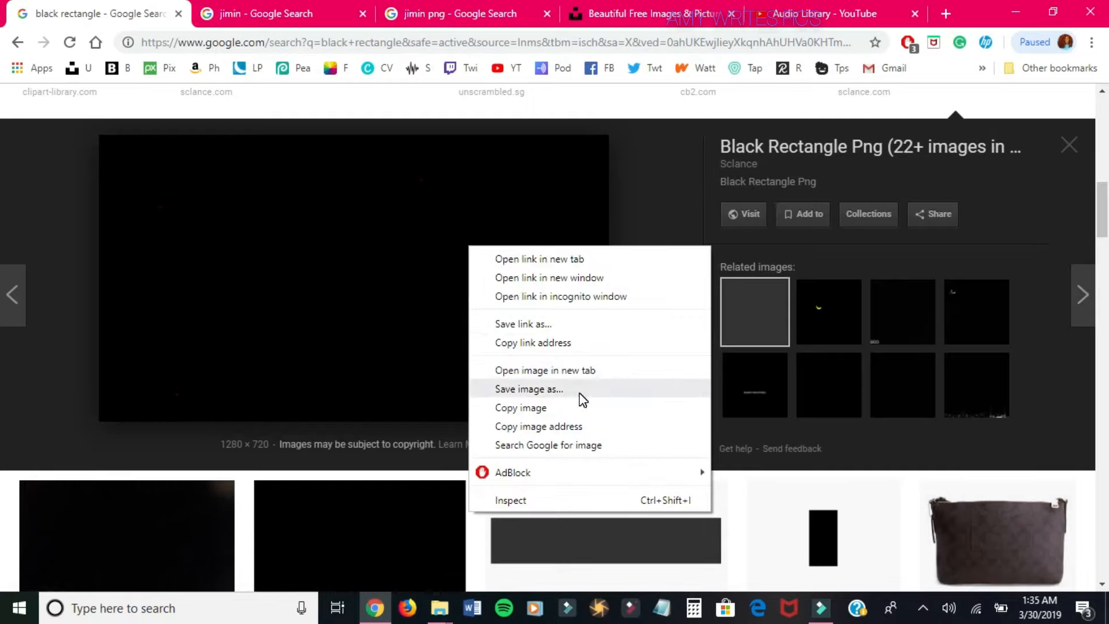
click(635, 218)
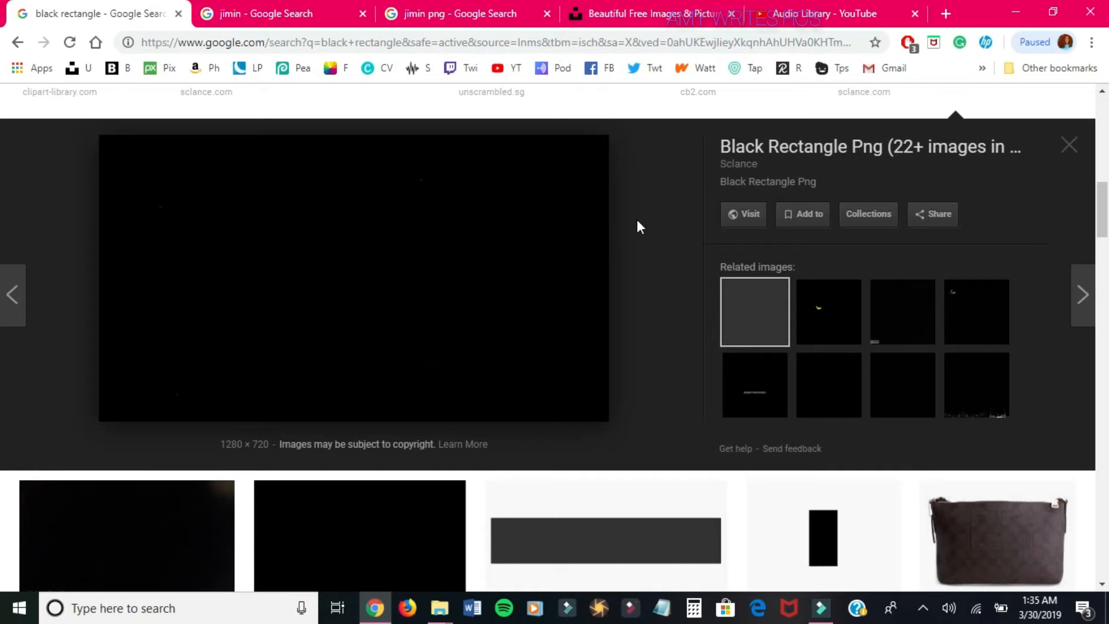
- Preview the IMDb portrait in the plain "jimin" image results and close that search
click(267, 7)
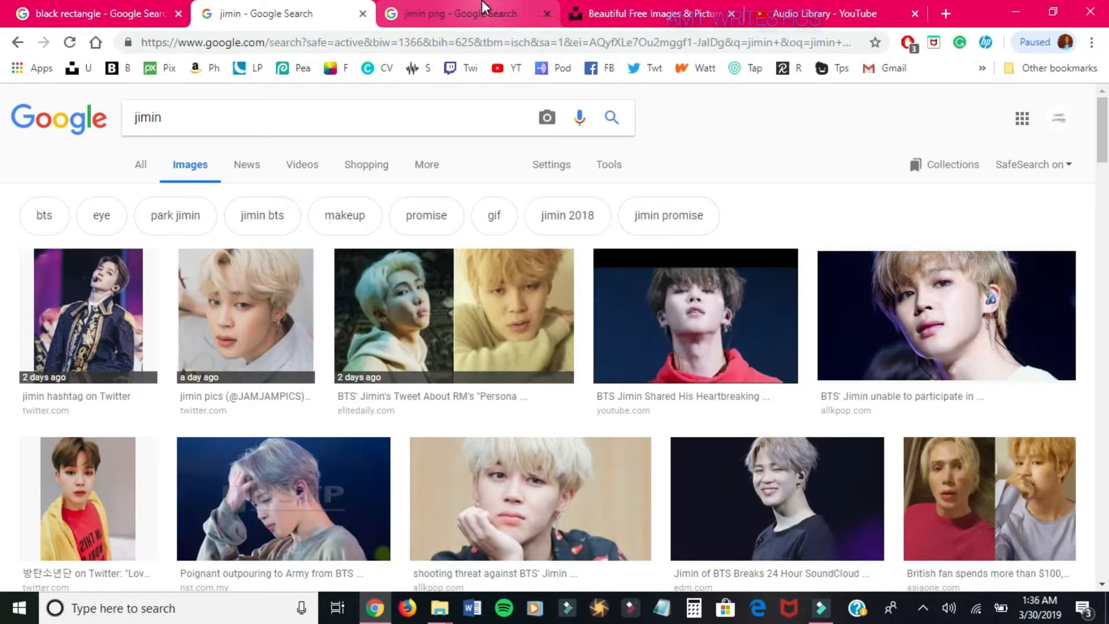
scroll(431, 240, down, 3)
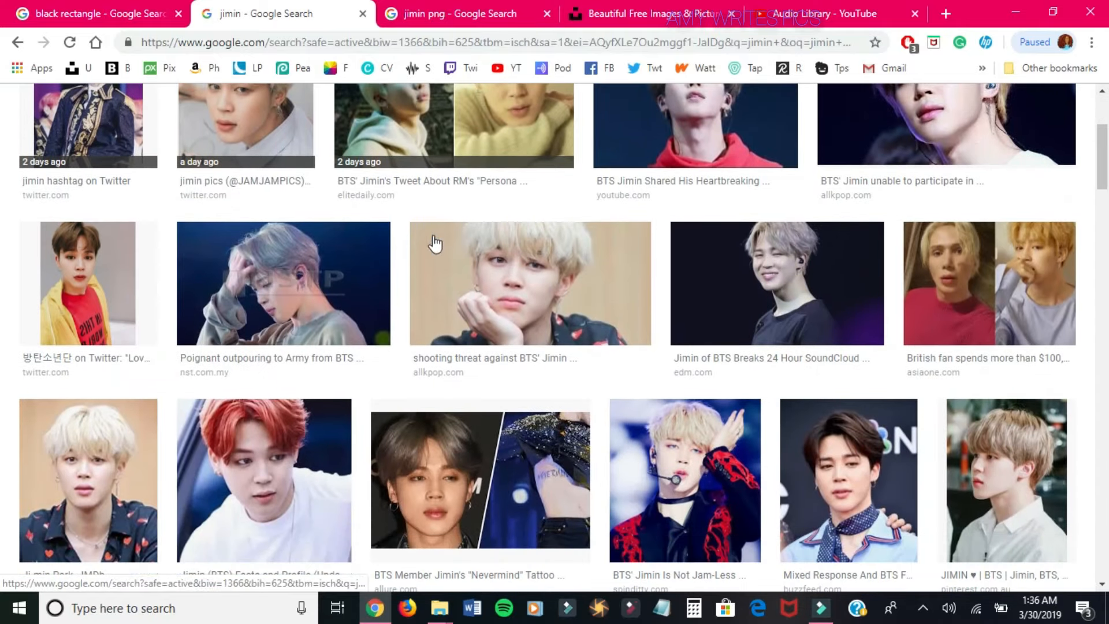
scroll(724, 376, down, 4)
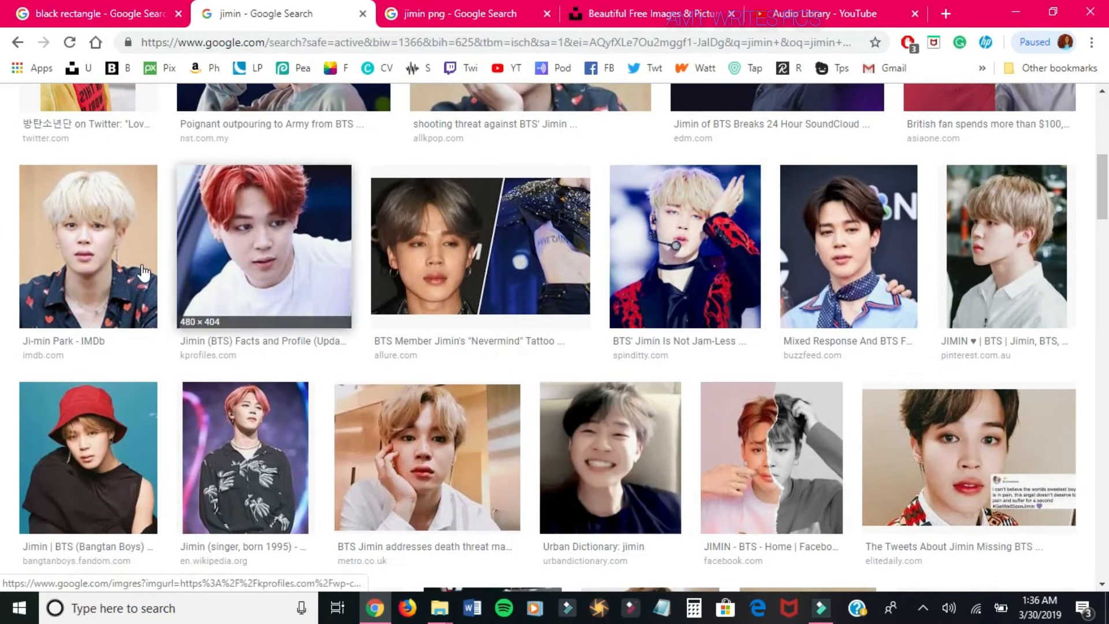
click(111, 263)
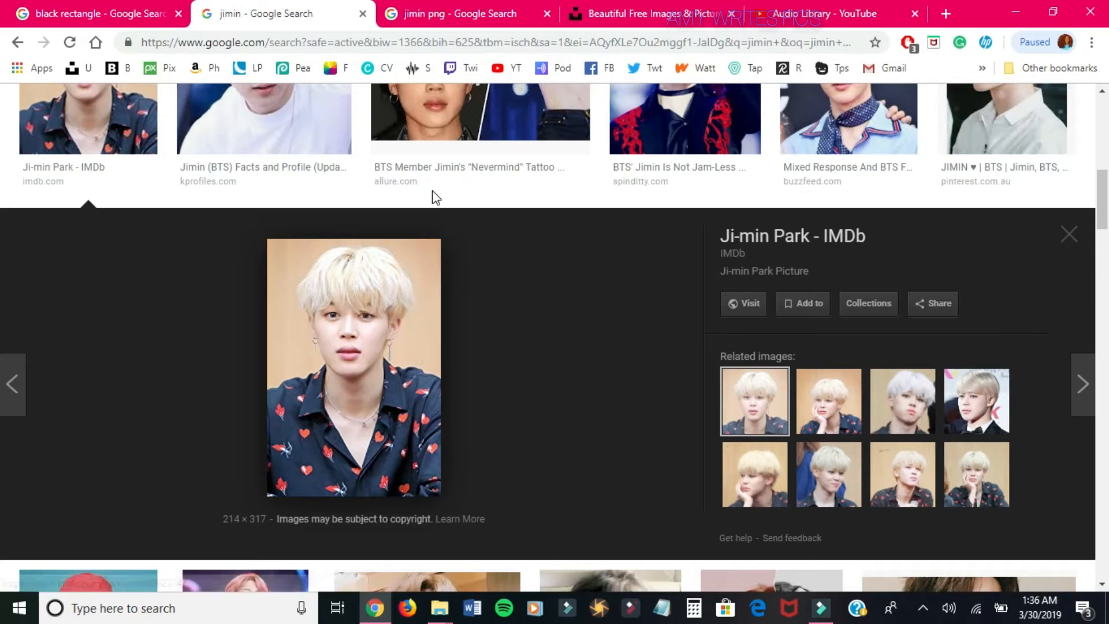
scroll(432, 191, up, 2)
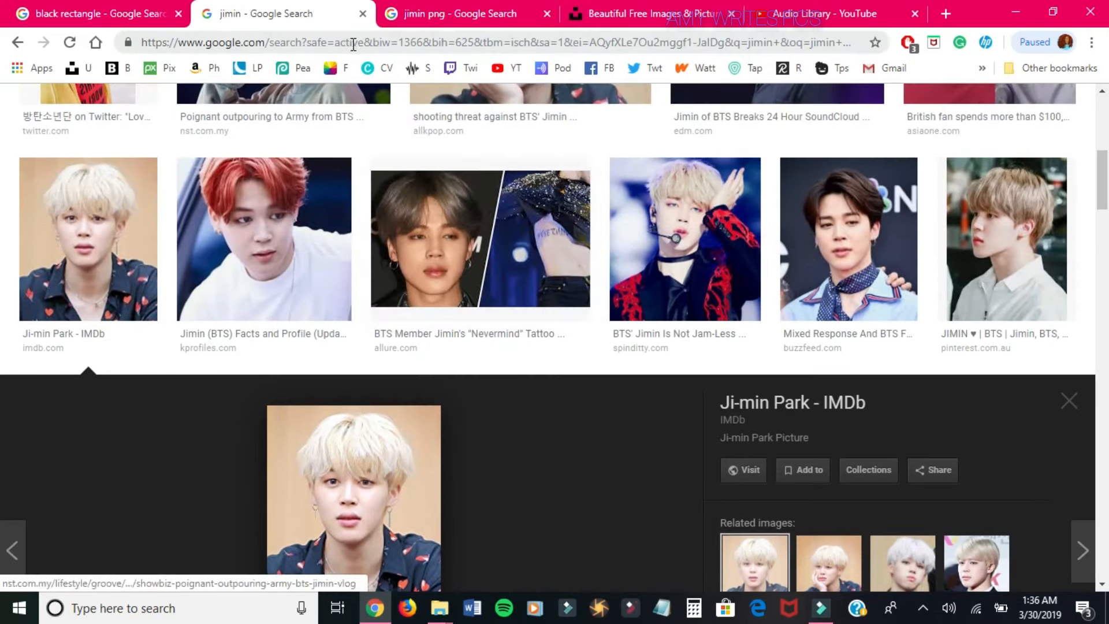
click(362, 13)
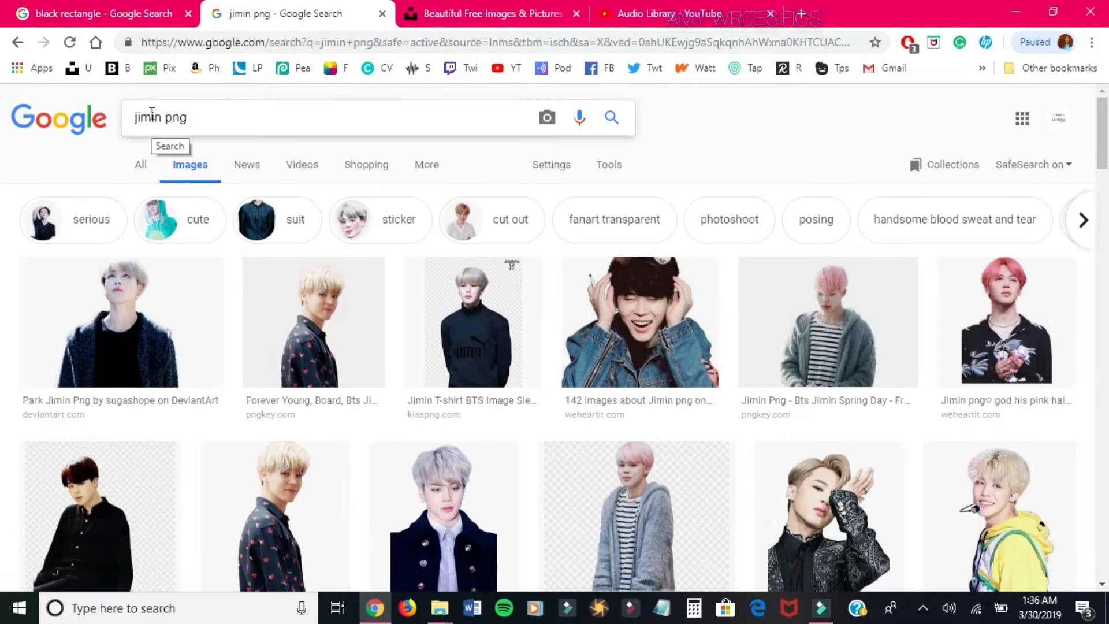
- Preview the DeviantArt transparent image from the "jimin png" results and view its save options
drag(162, 119, 127, 121)
click(165, 118)
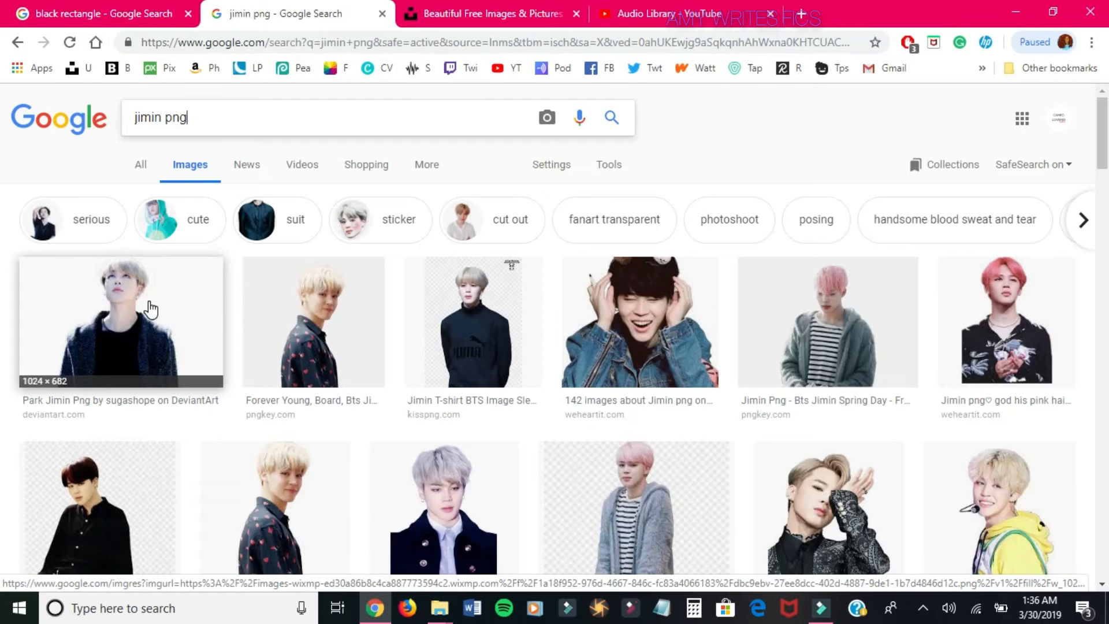
click(150, 310)
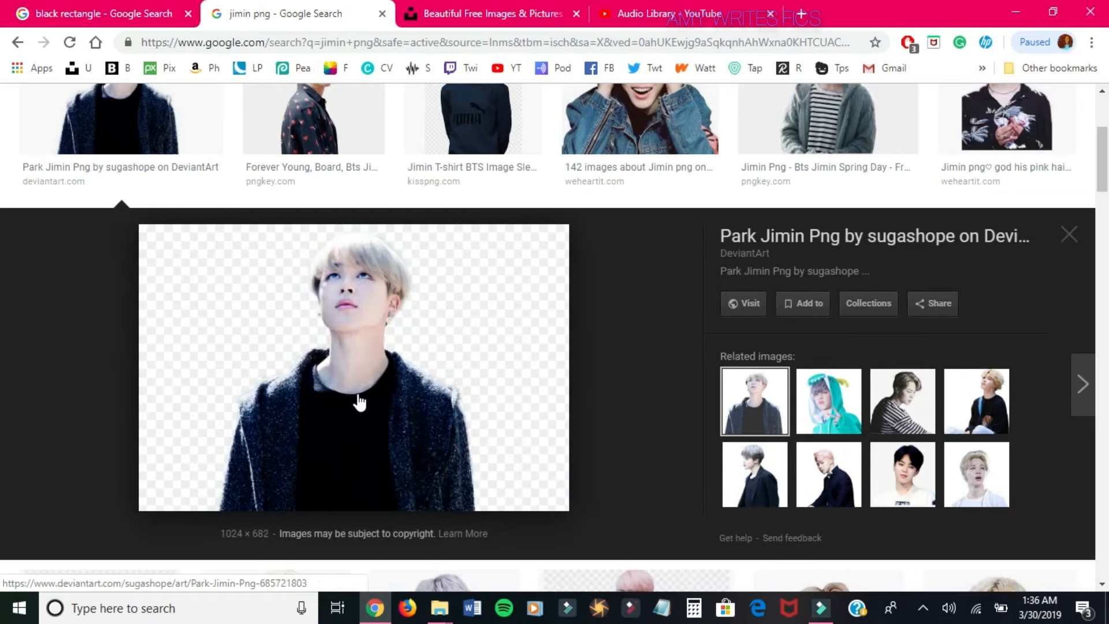
right_click(358, 395)
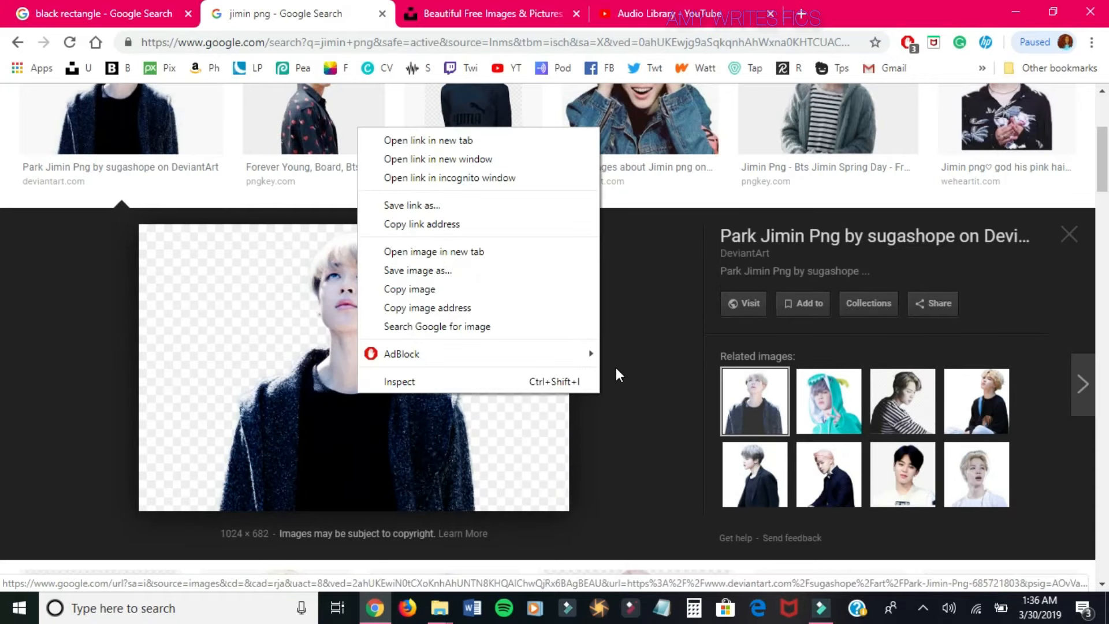
click(663, 372)
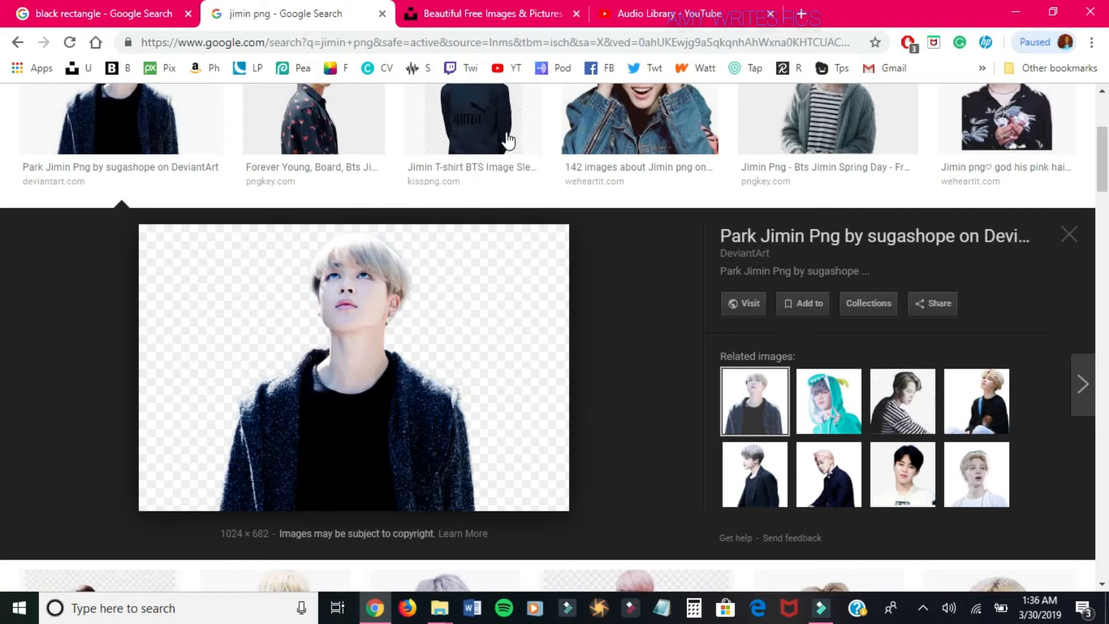
- Search Unsplash for "cafe" photos
click(509, 7)
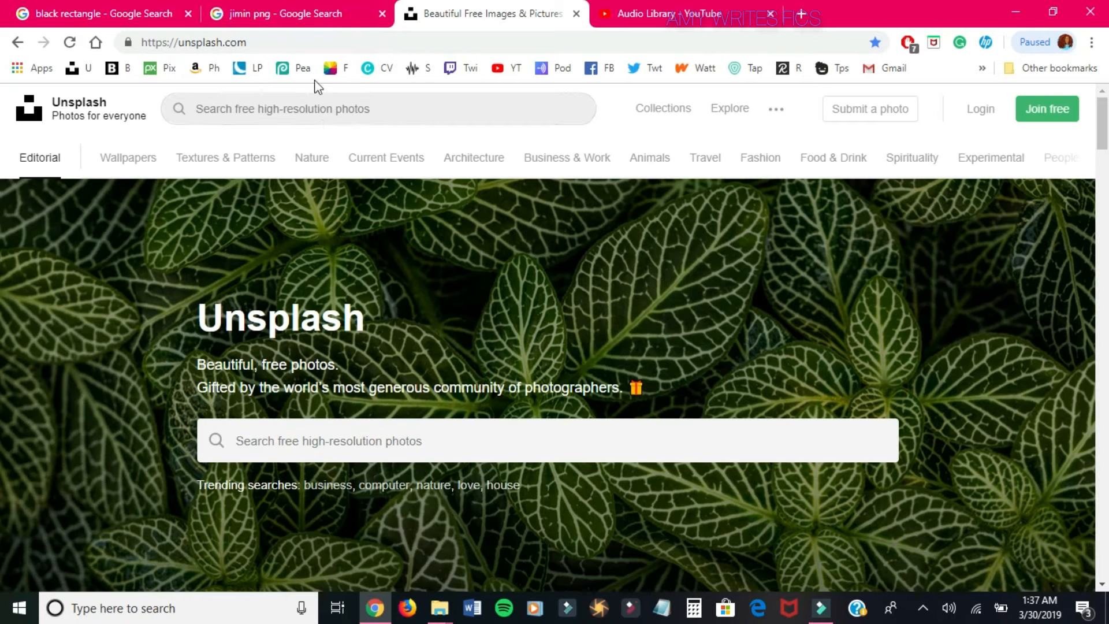
click(292, 111)
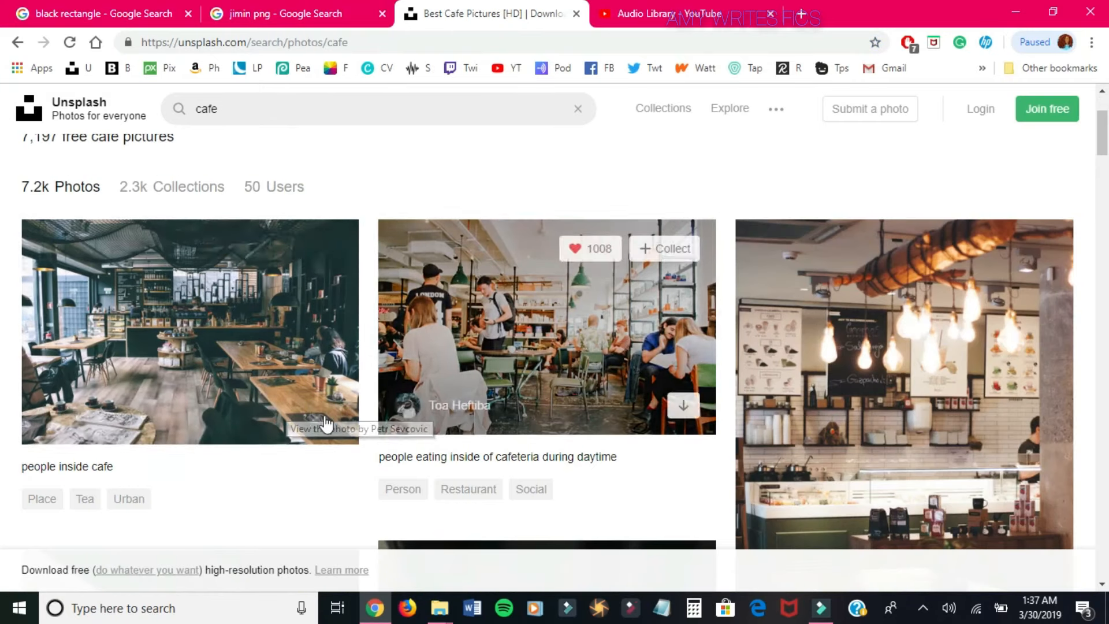
- Go to the YouTube Audio Library and check where the account options offer Creator Studio
click(665, 8)
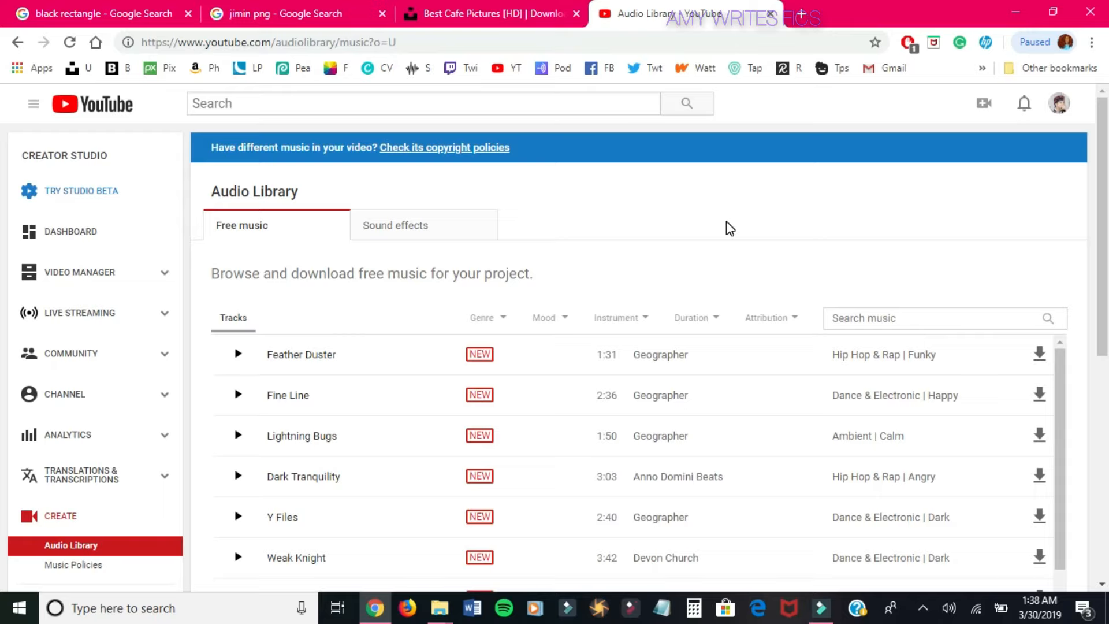
click(1061, 105)
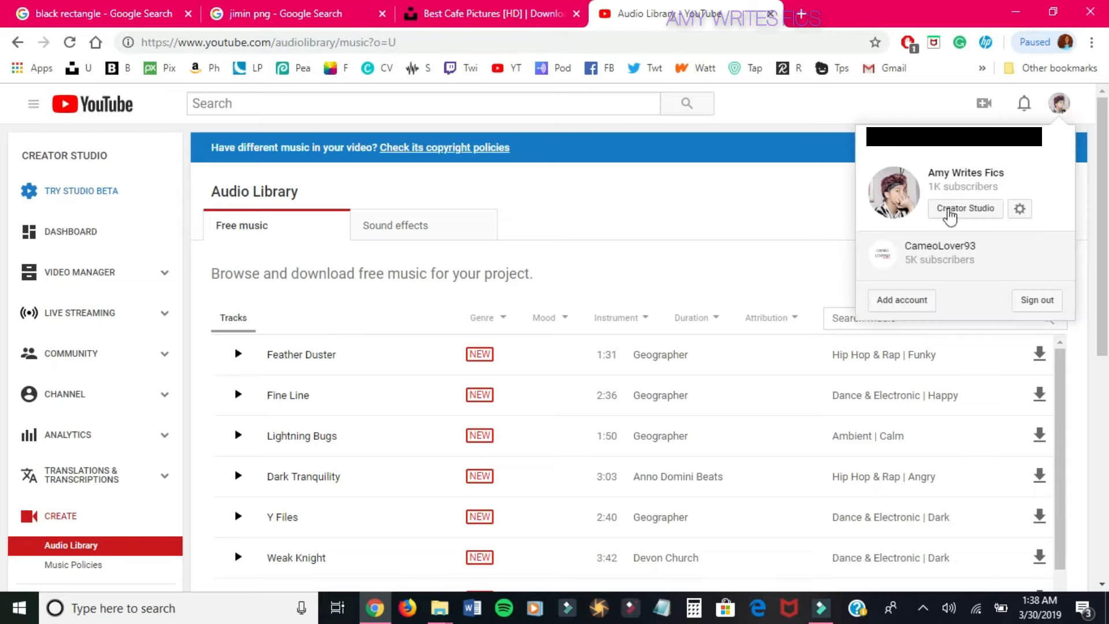
click(796, 229)
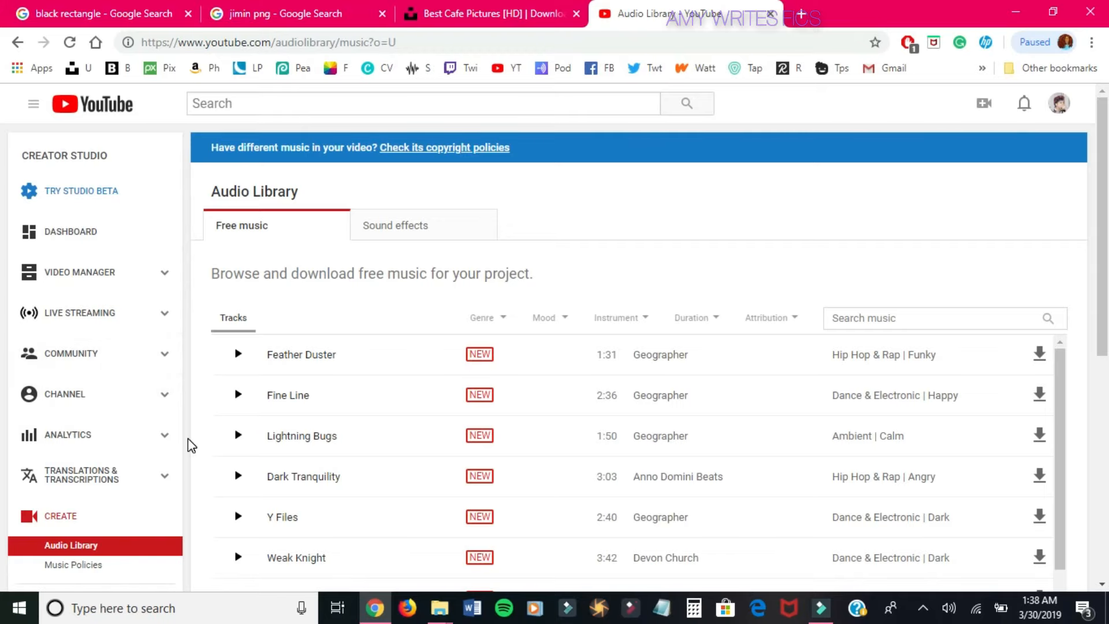
- Examine the Audio Library's free music tracks and open the Genre filter
scroll(188, 440, down, 3)
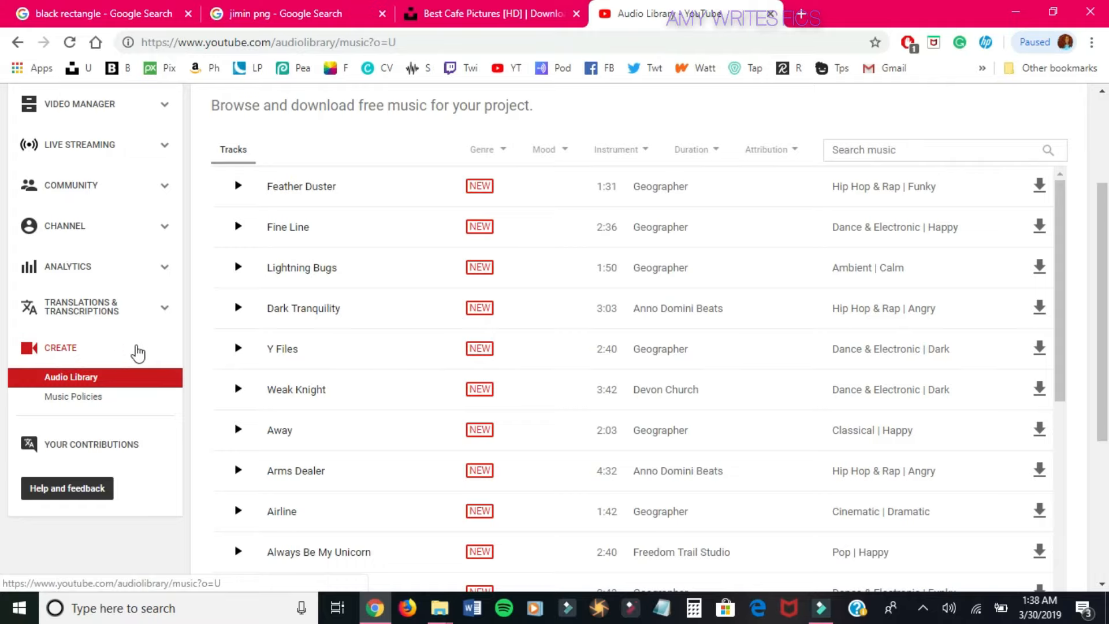
scroll(186, 359, up, 2)
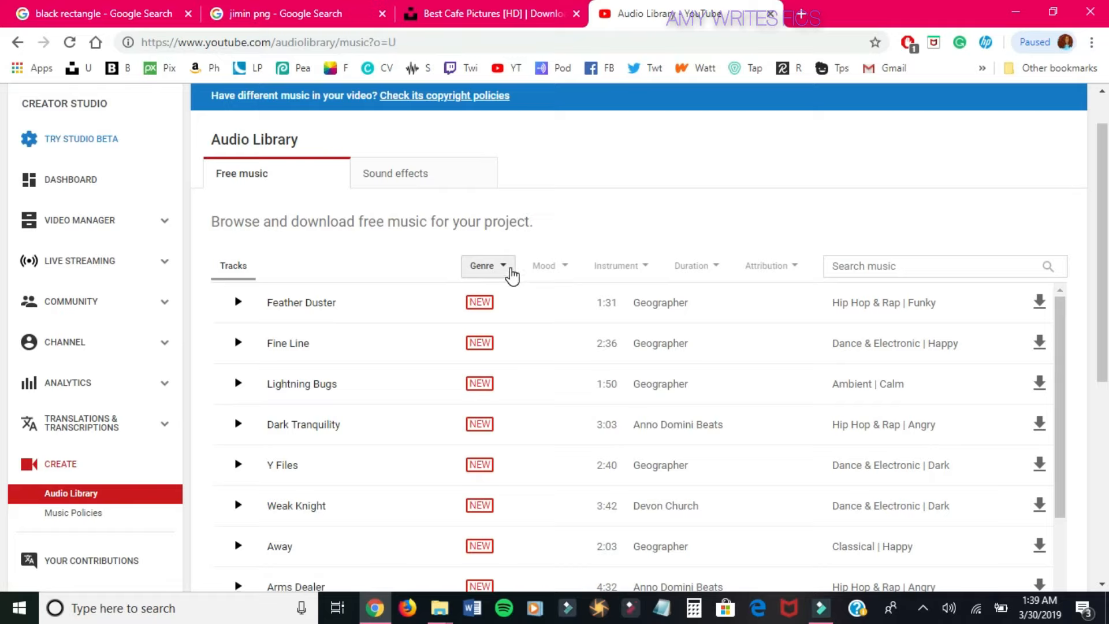
click(511, 274)
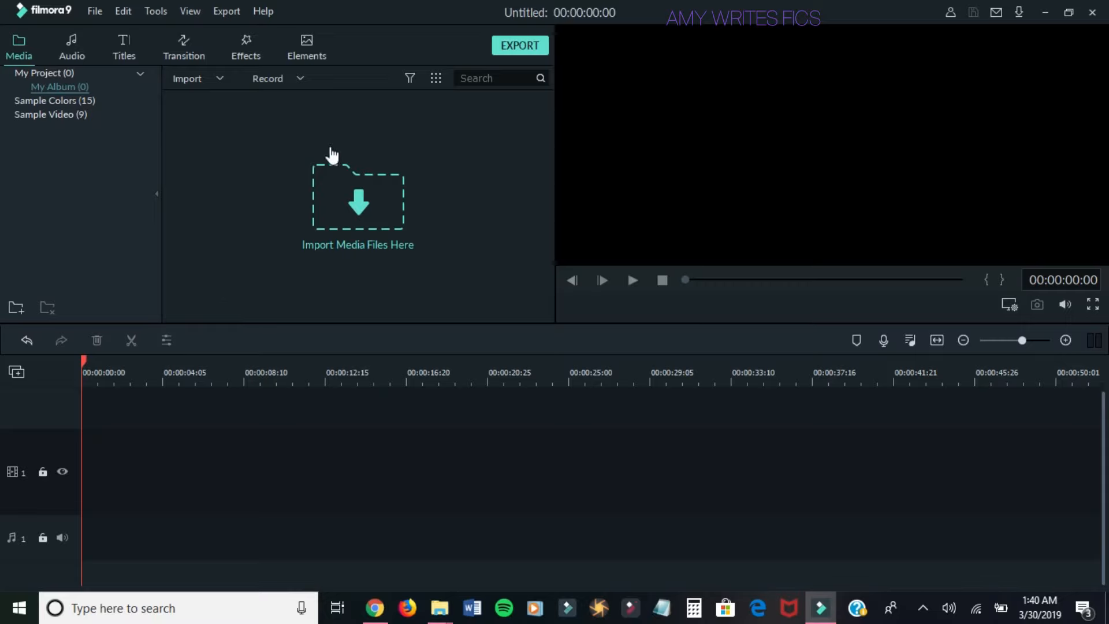
- Import the "jjk" image from the "15. AMY WRITES FICS" videos folder into the project media and review the imported files
click(222, 78)
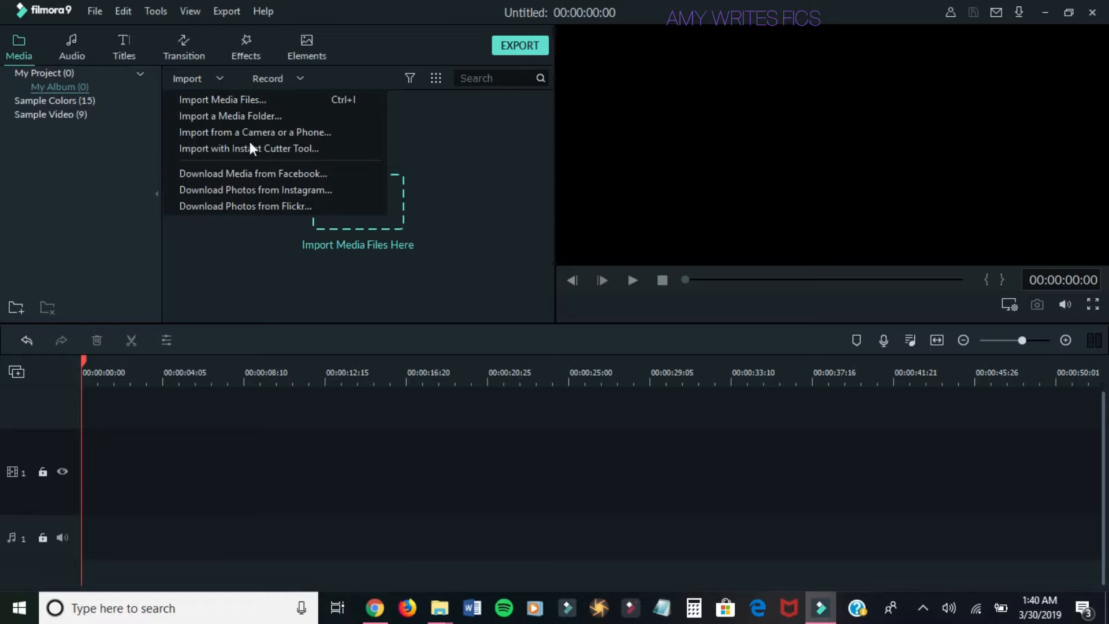
click(240, 101)
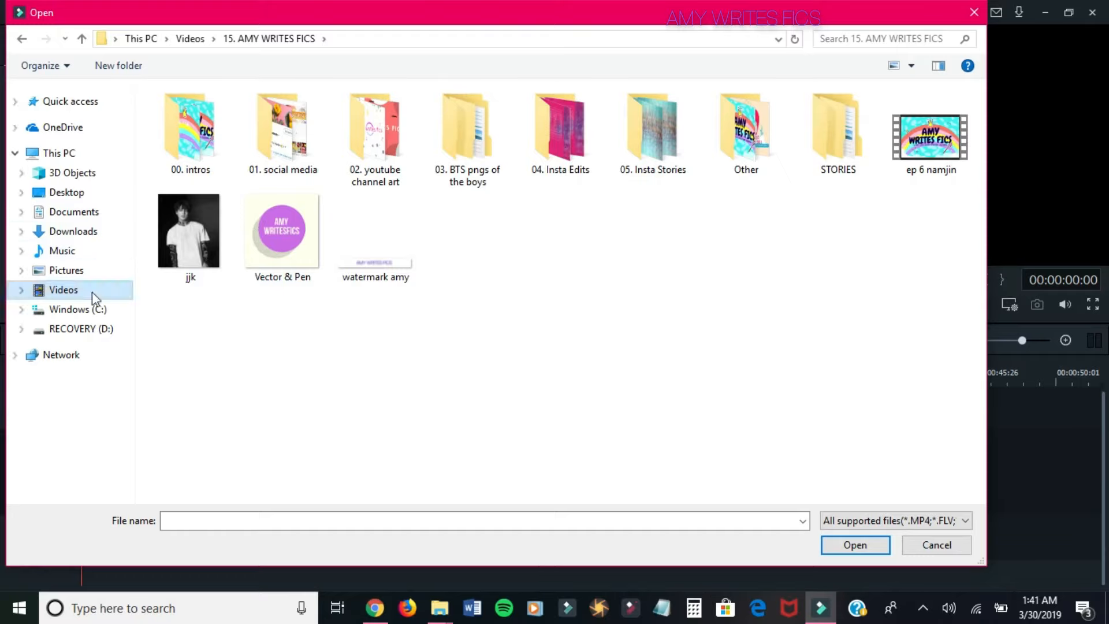
drag(480, 334, 217, 321)
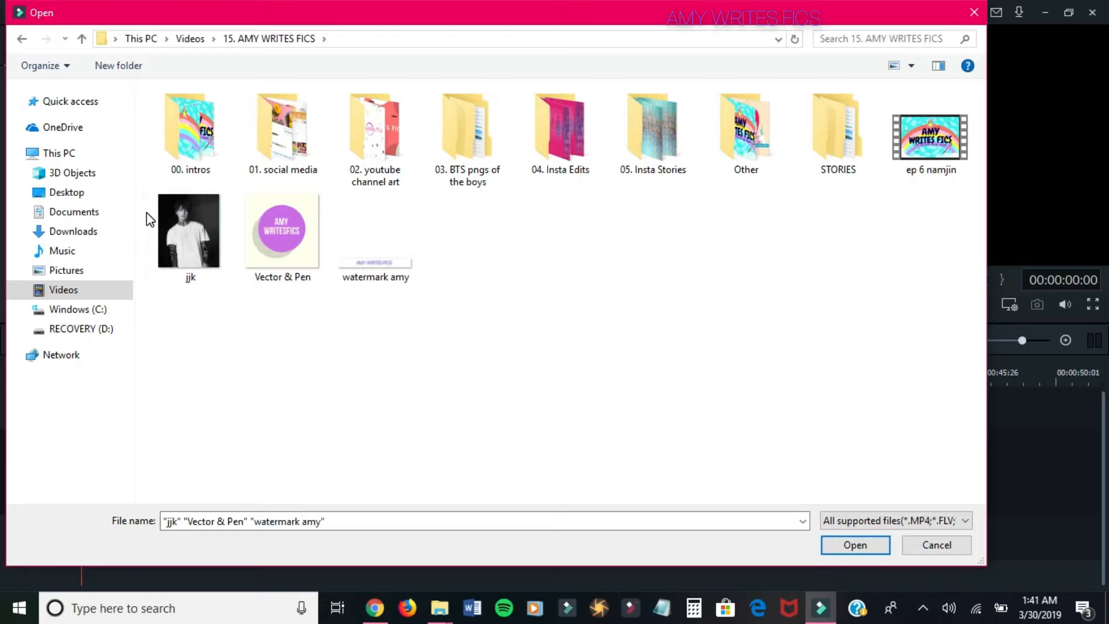
click(173, 224)
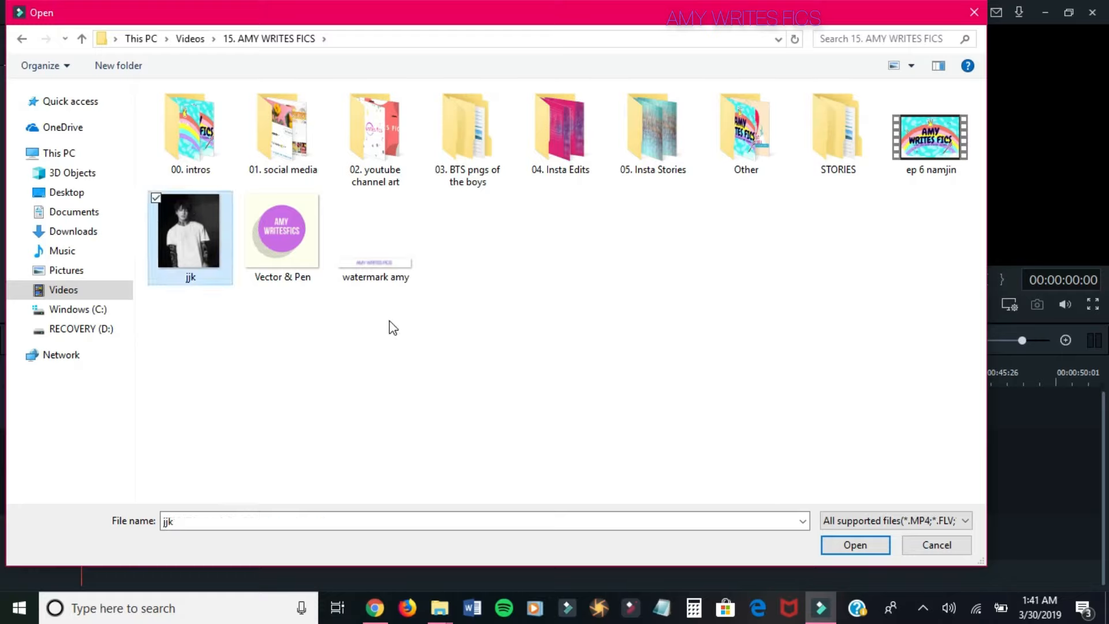
double_click(183, 234)
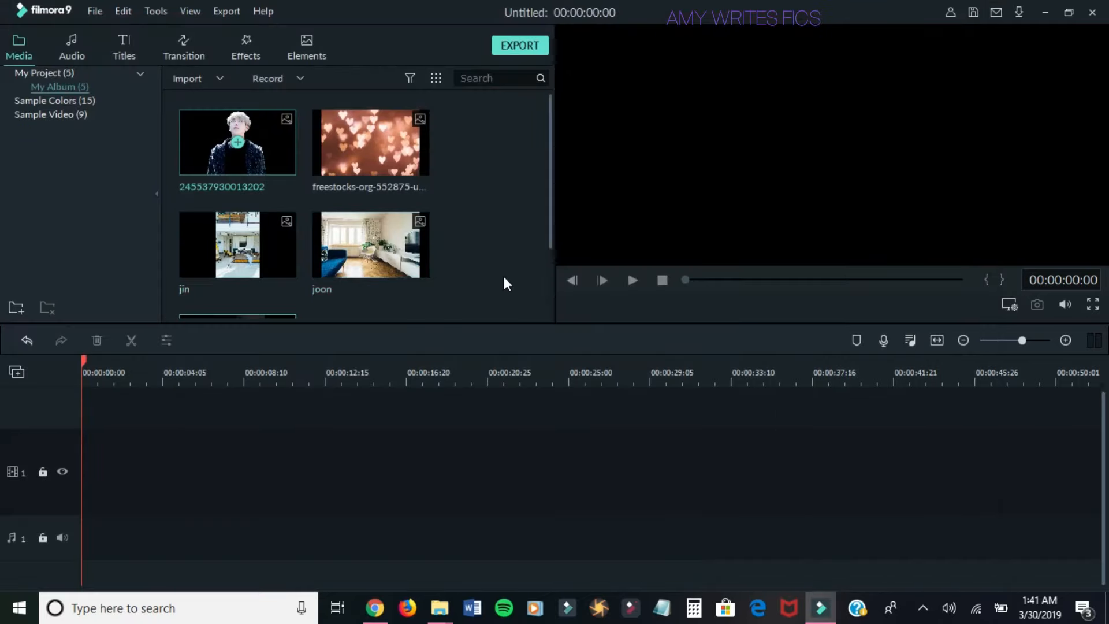
scroll(503, 277, down, 2)
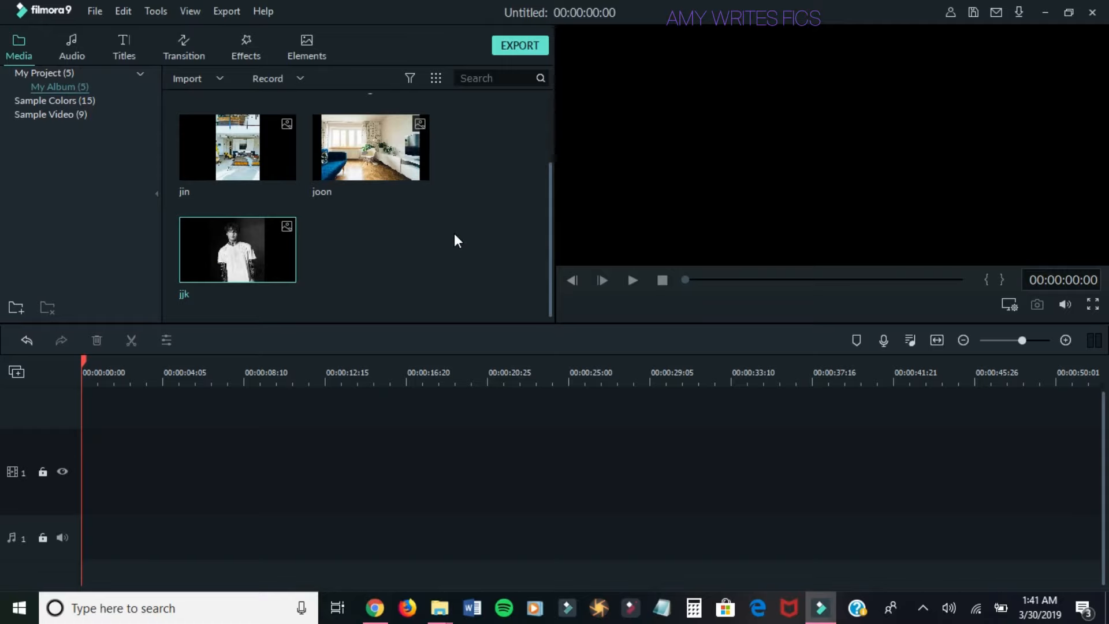
scroll(455, 234, up, 2)
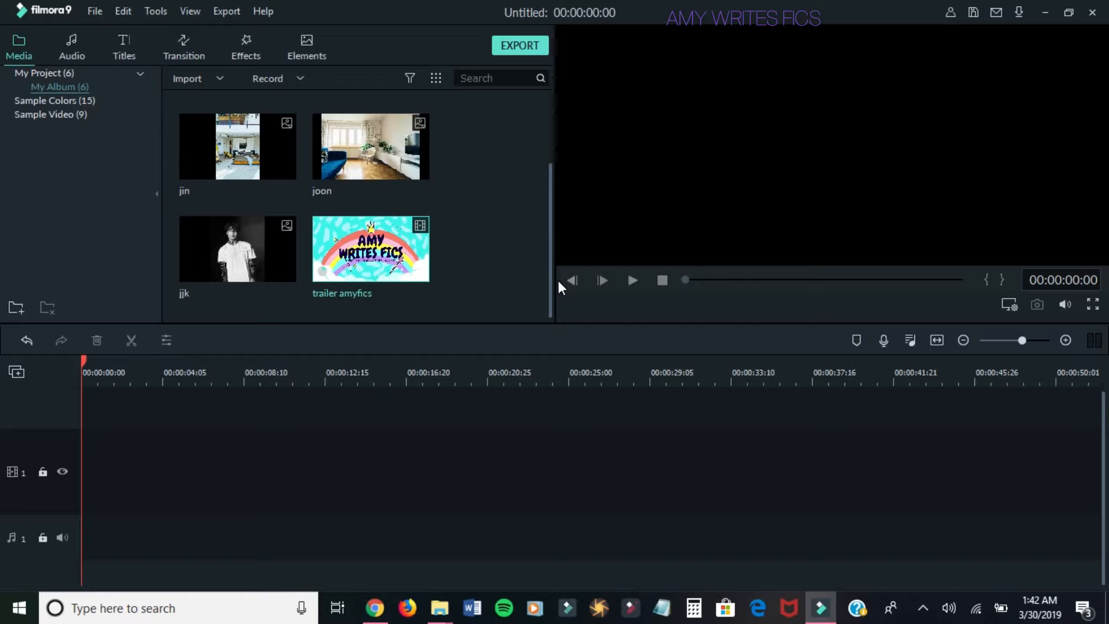
- Add the "trailer amyfics" video to the timeline and match the project settings to the media
mouse_move(370, 253)
click(370, 253)
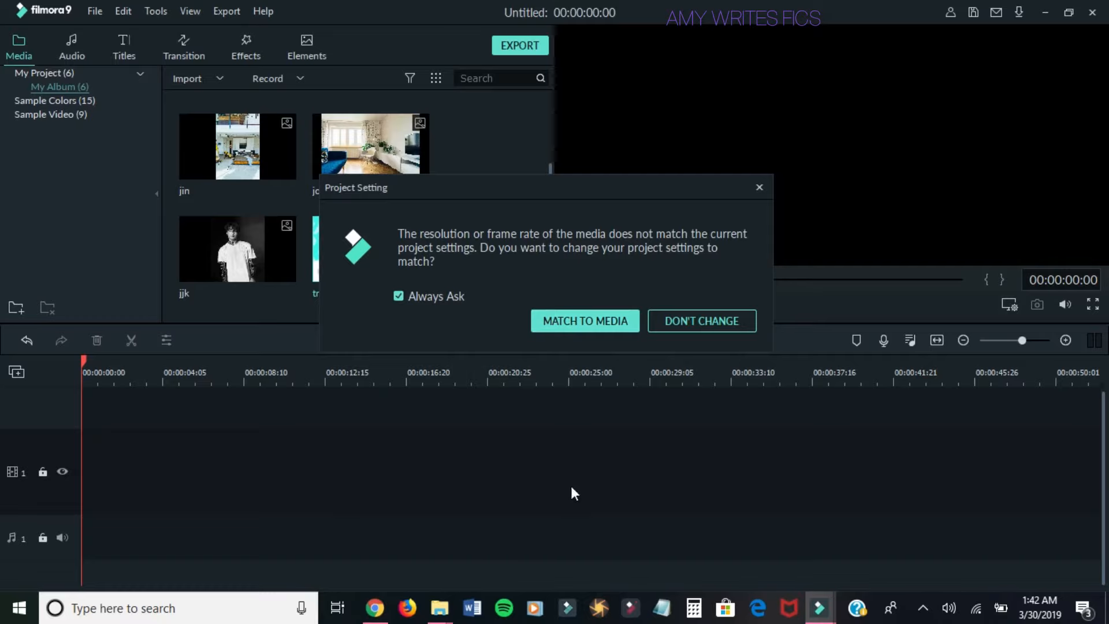
click(599, 324)
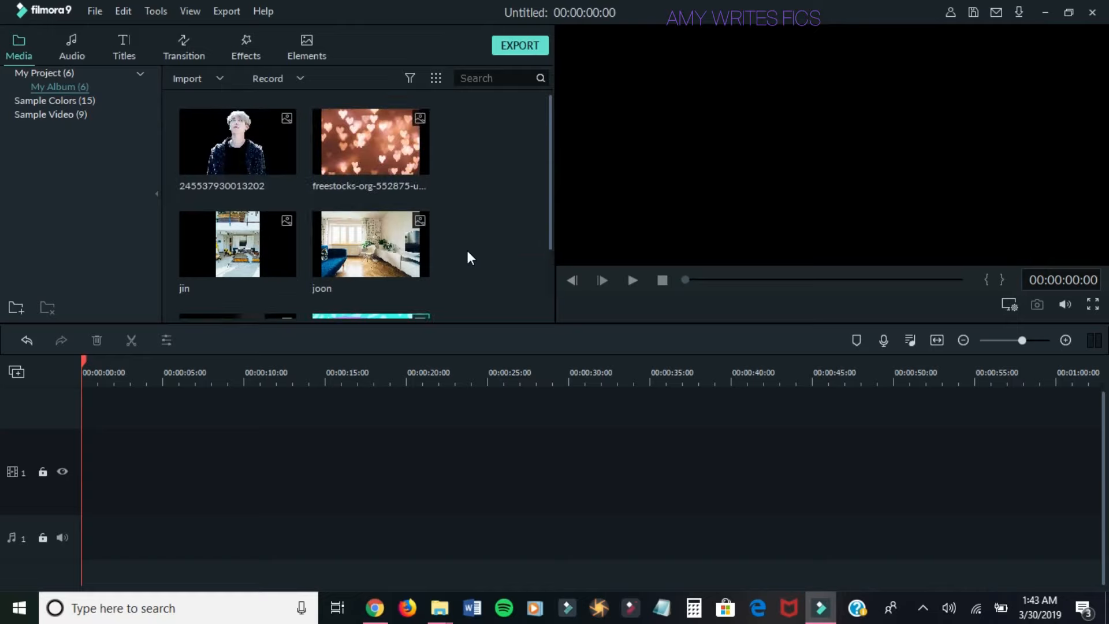
- Place the "amy fics intro 3" video at the start of video track 1
scroll(466, 247, down, 2)
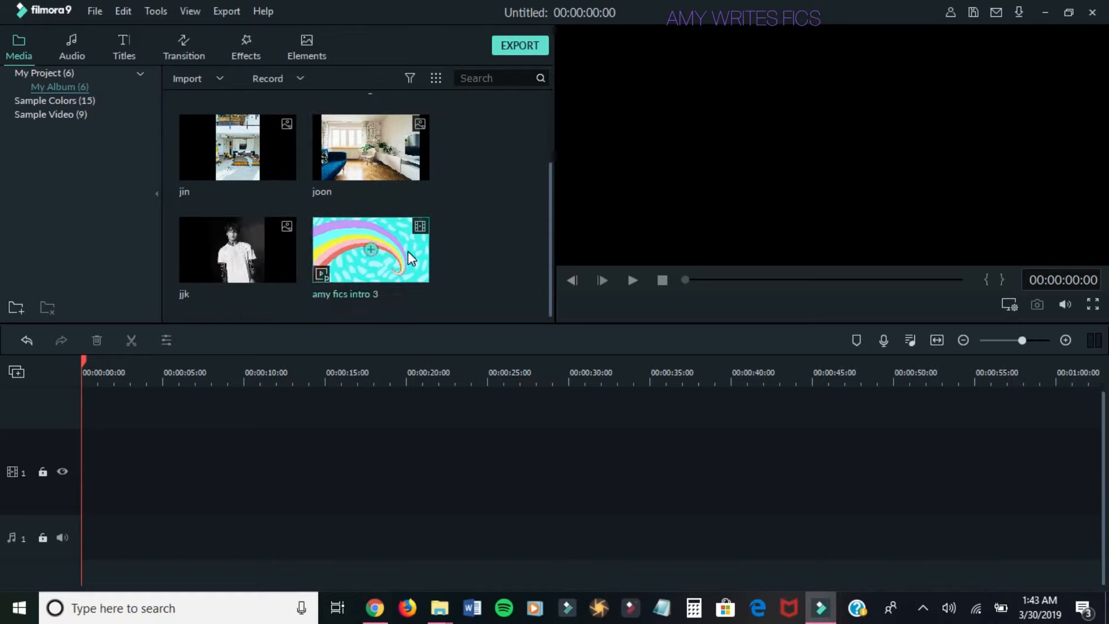
drag(407, 252, 439, 257)
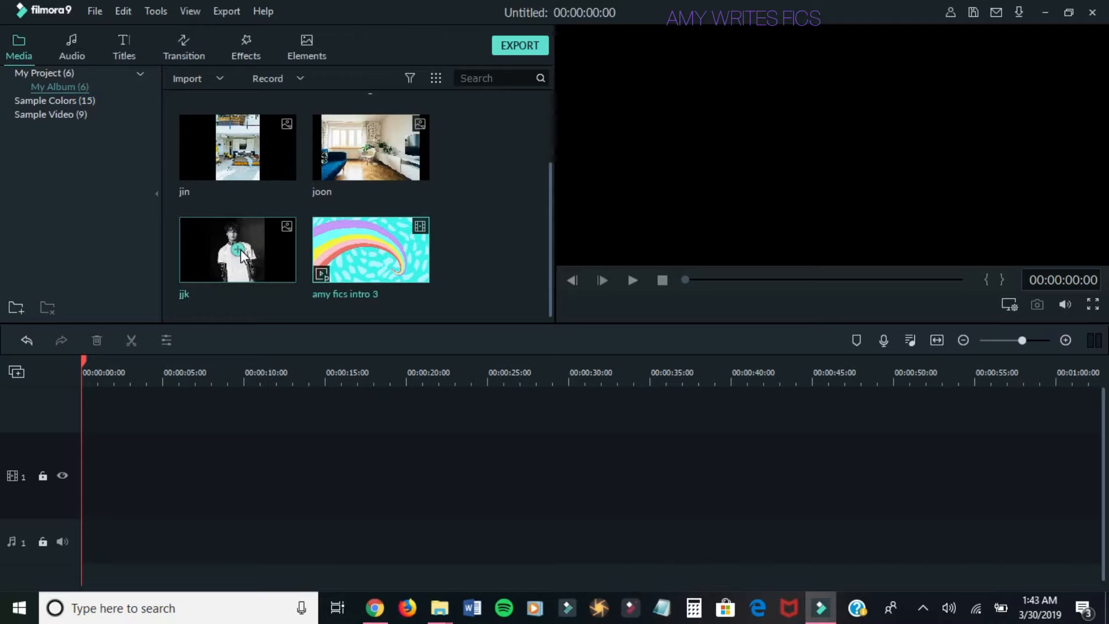
click(372, 250)
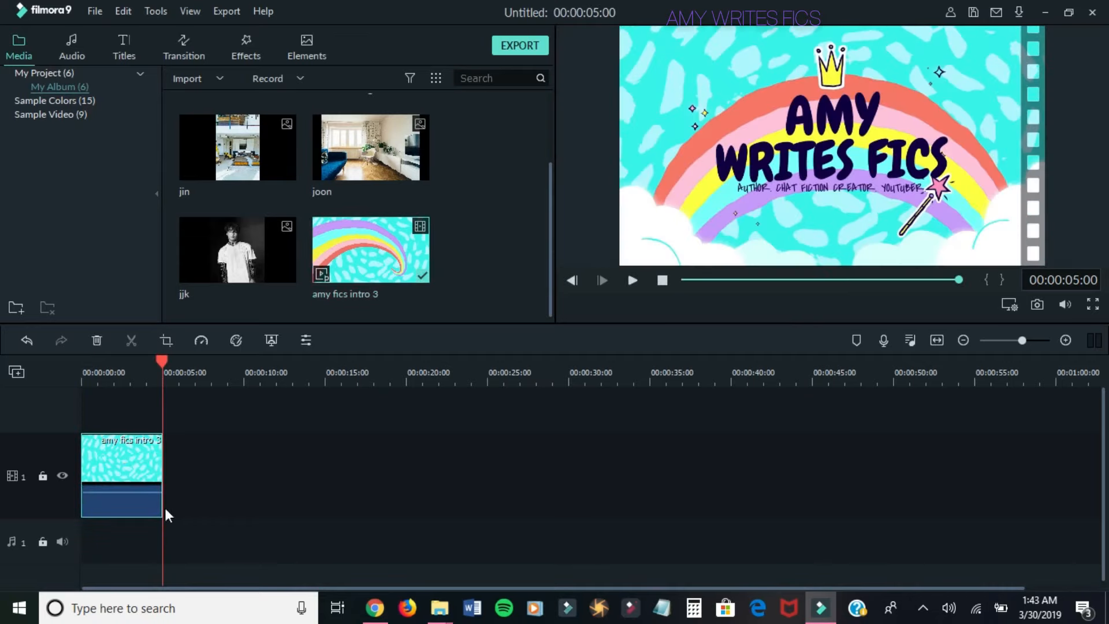
- Play the intro clip from its beginning and pause it before its end
click(683, 279)
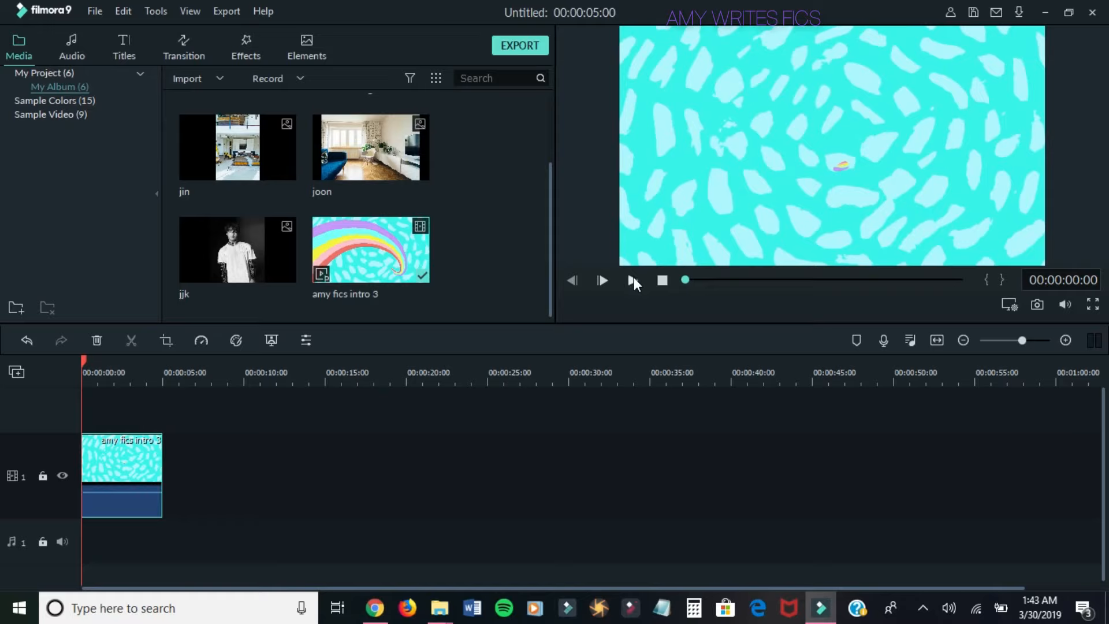
click(635, 280)
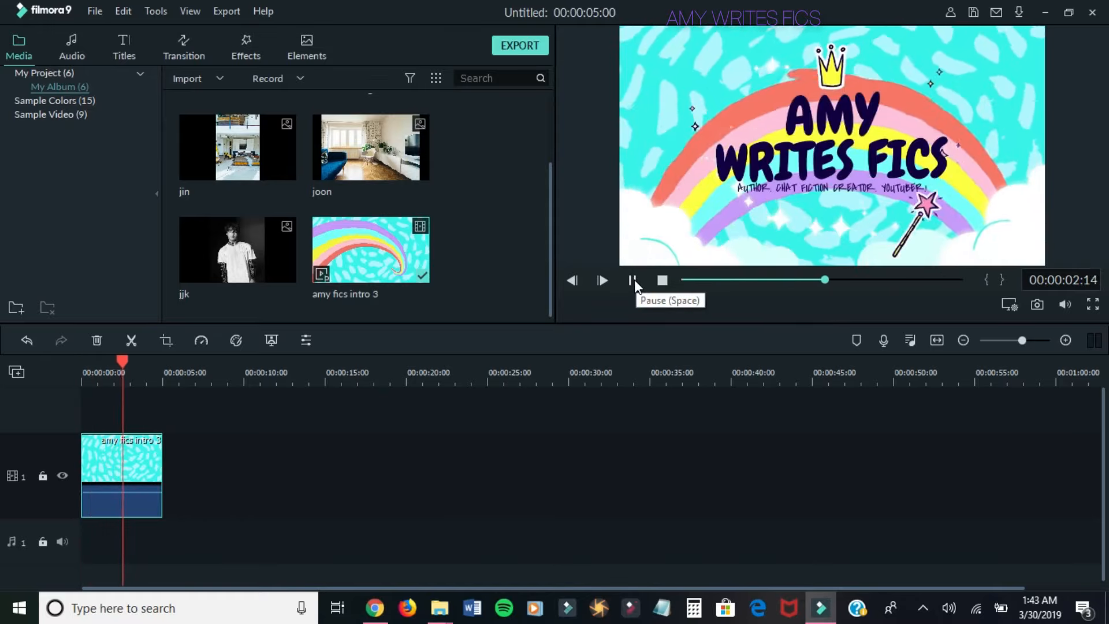
click(634, 279)
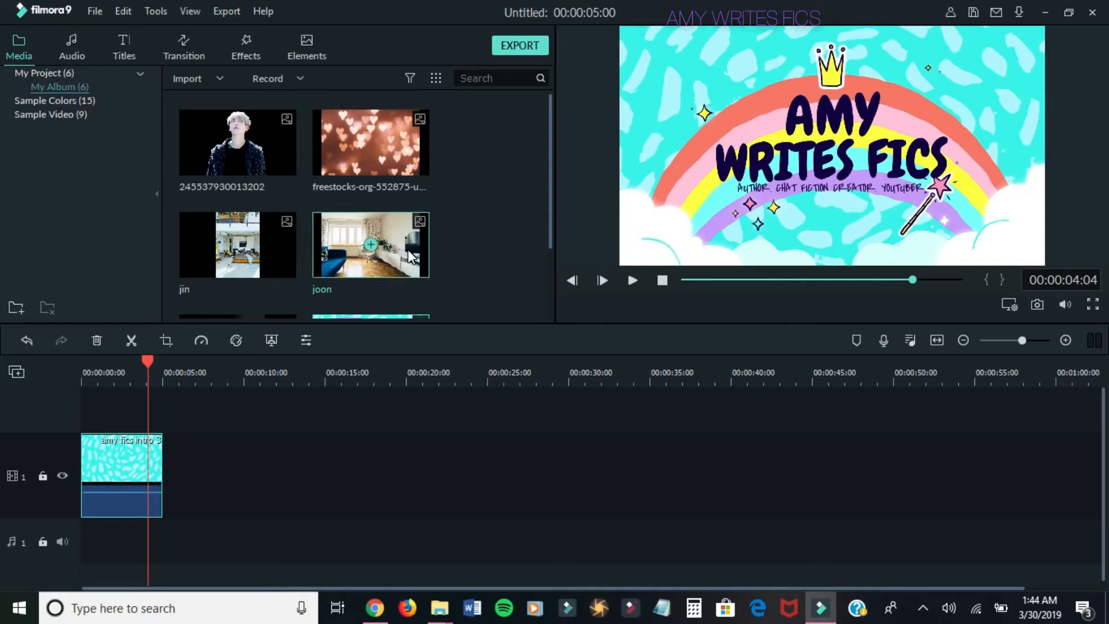
- Place the "joon" room image on video track 1 directly after the intro clip
click(236, 470)
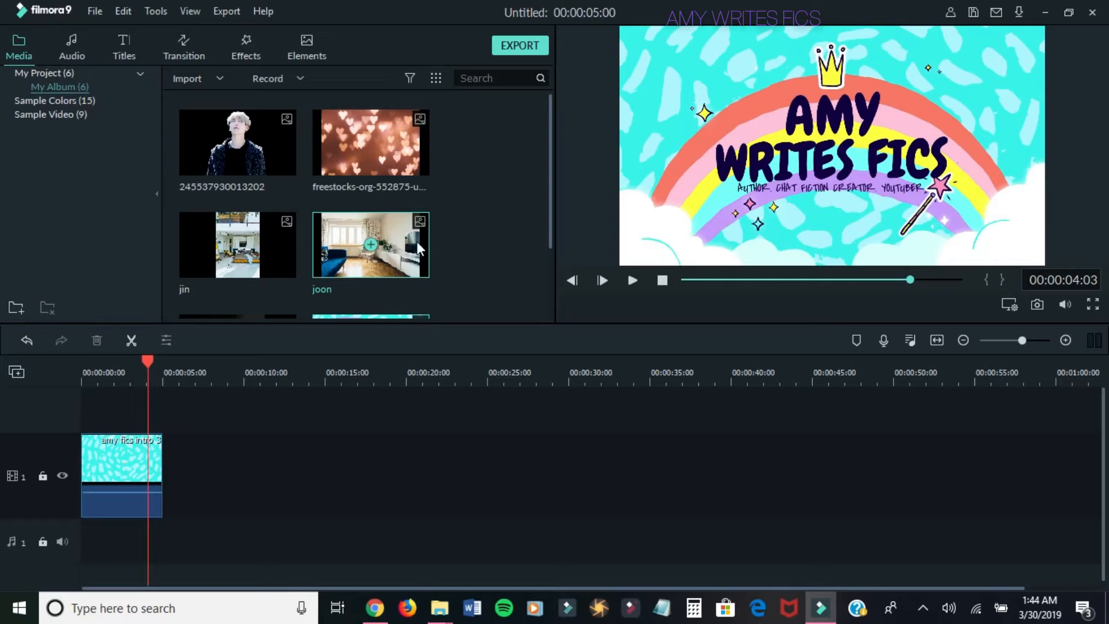
drag(415, 243, 160, 473)
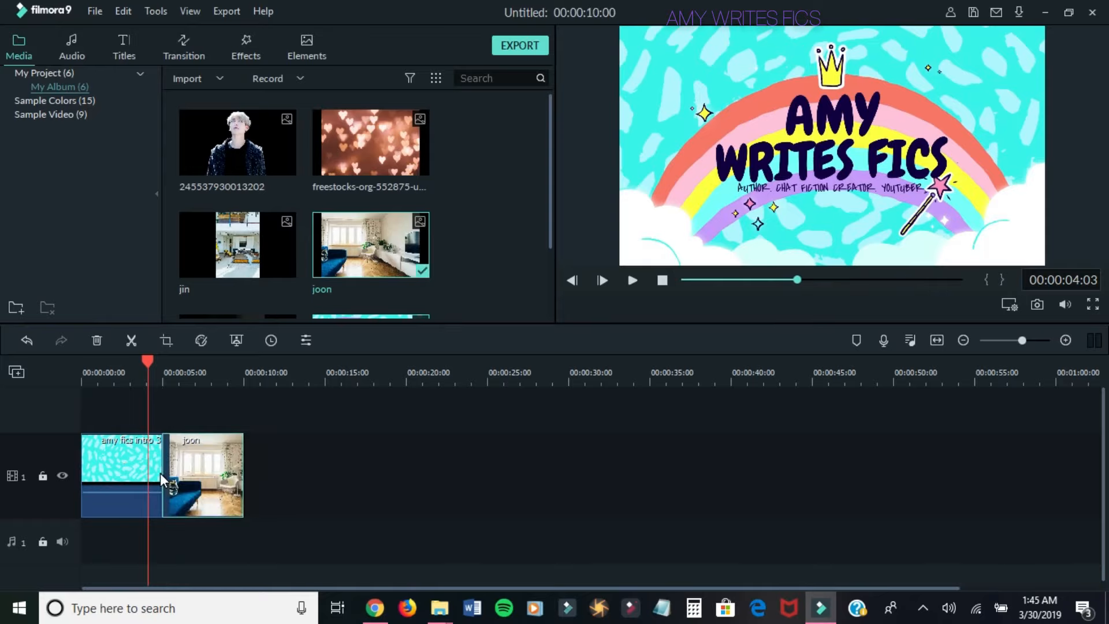
- Play twice across the cut from the intro clip to the "joon" image to check how it changes
mouse_move(159, 467)
click(633, 280)
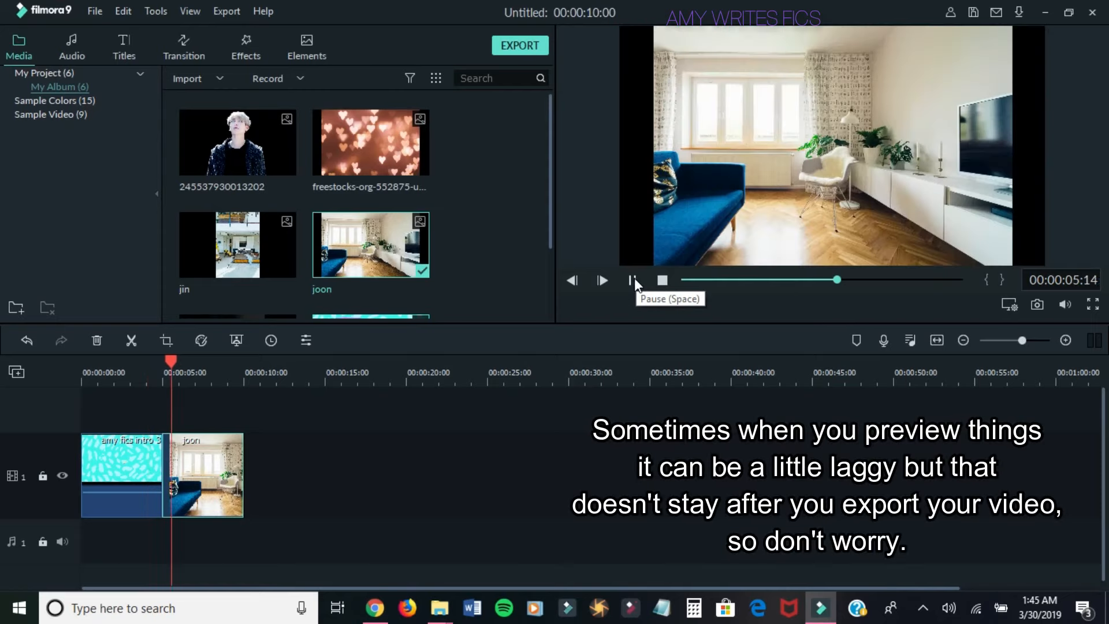
click(634, 278)
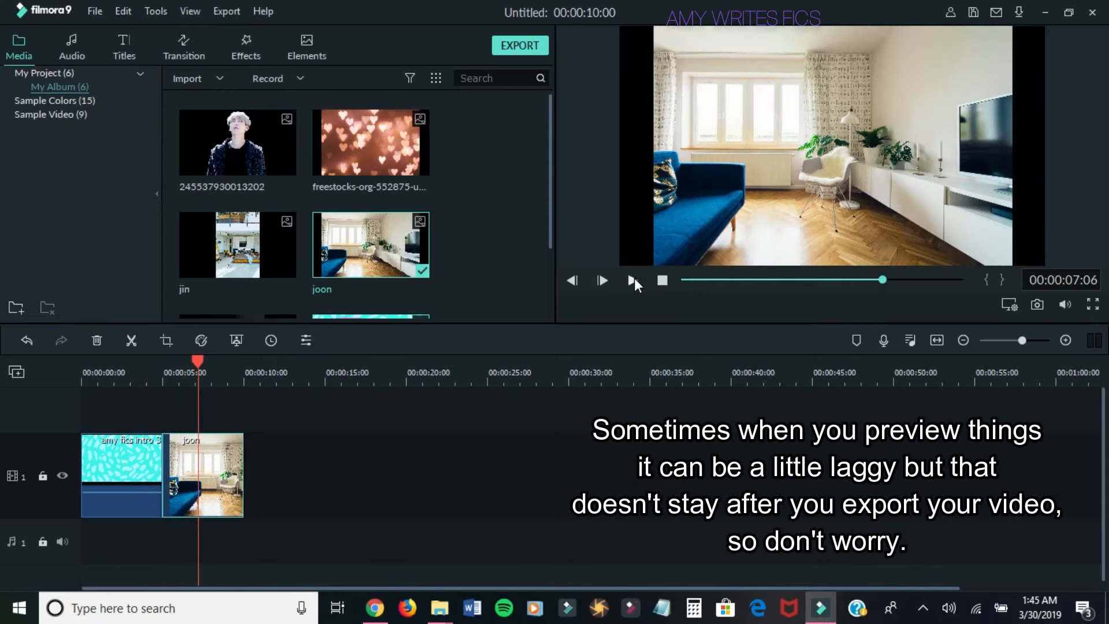
click(156, 388)
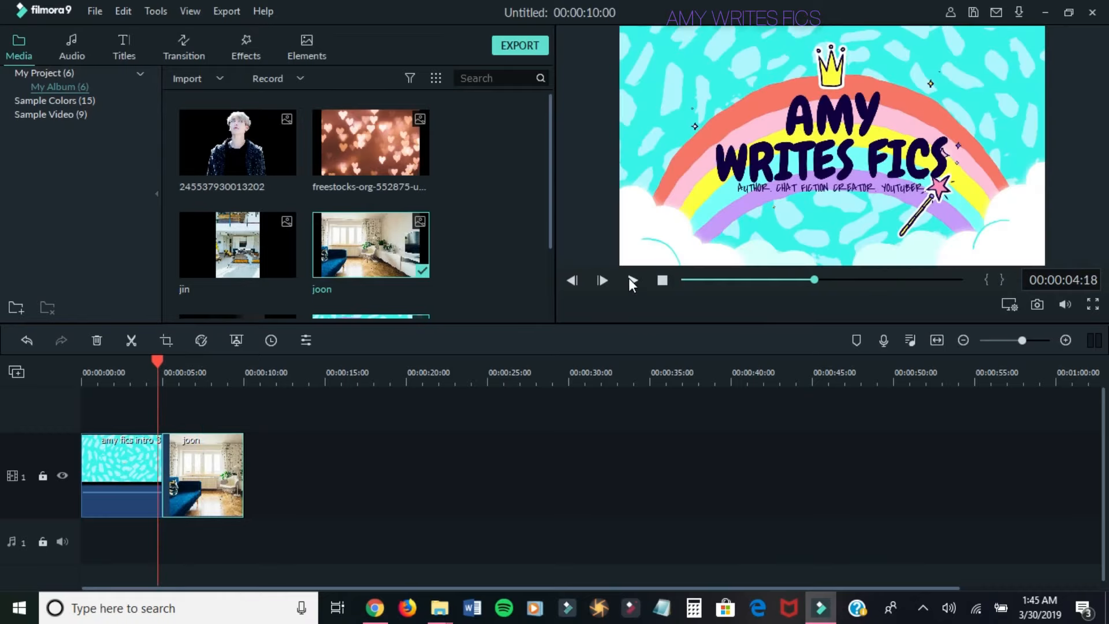
click(629, 278)
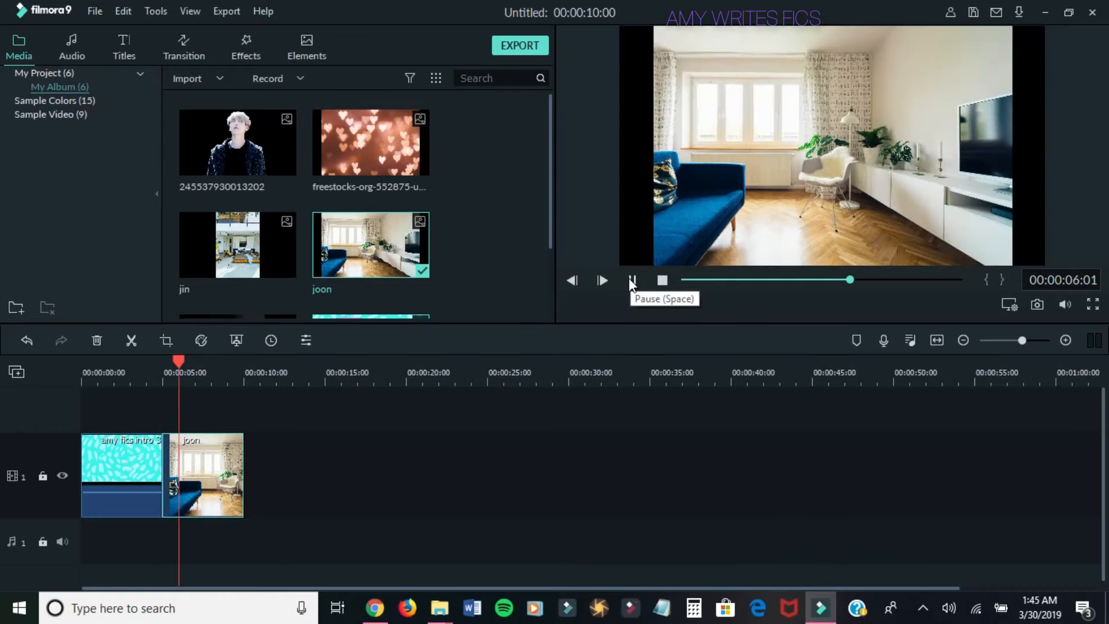
click(628, 278)
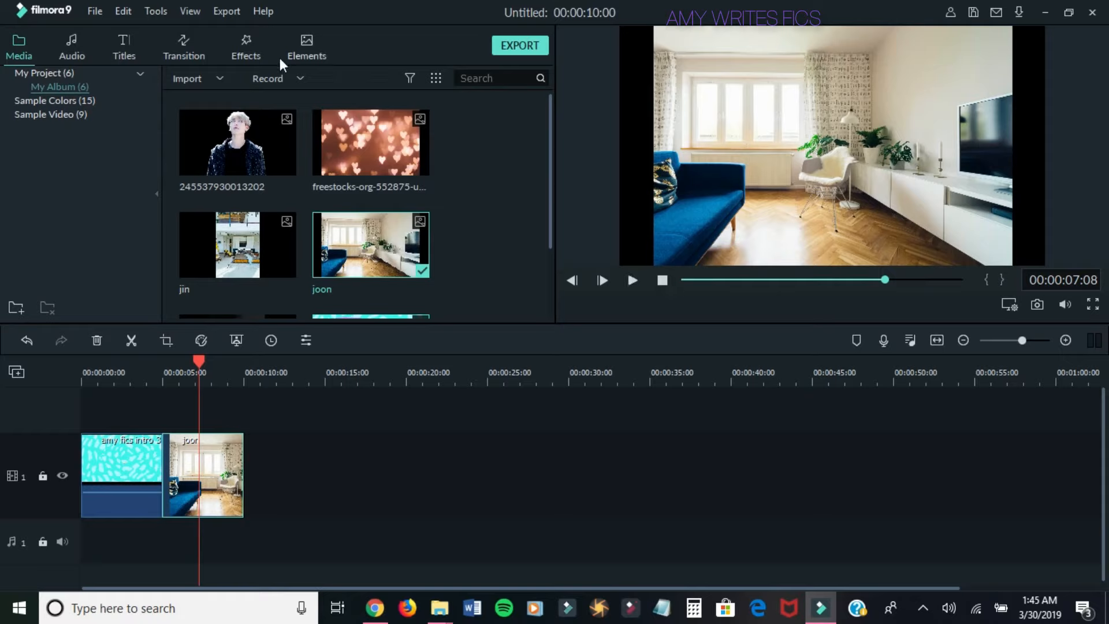
- Try applying the Basic transition "Blind 1" to the "joon" image clip and undo it
click(180, 46)
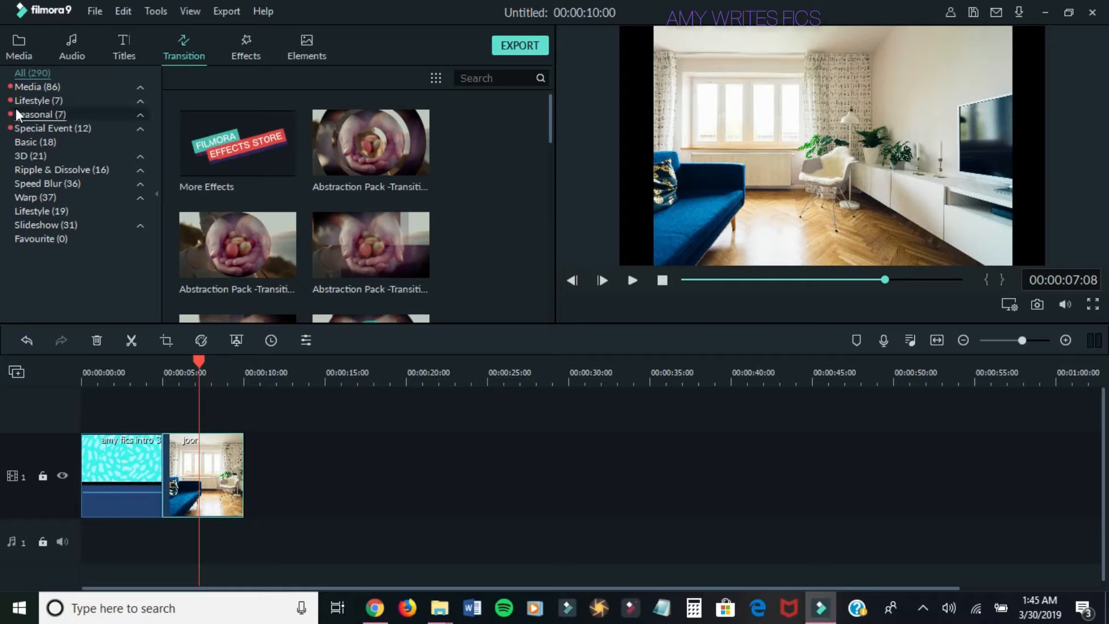
click(43, 142)
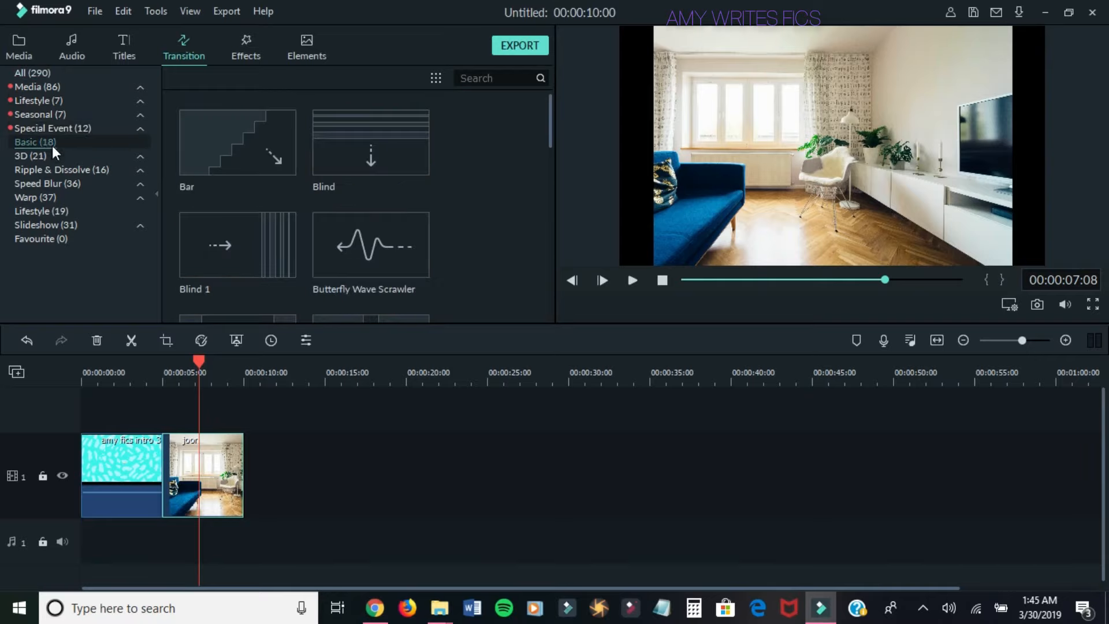
mouse_move(223, 246)
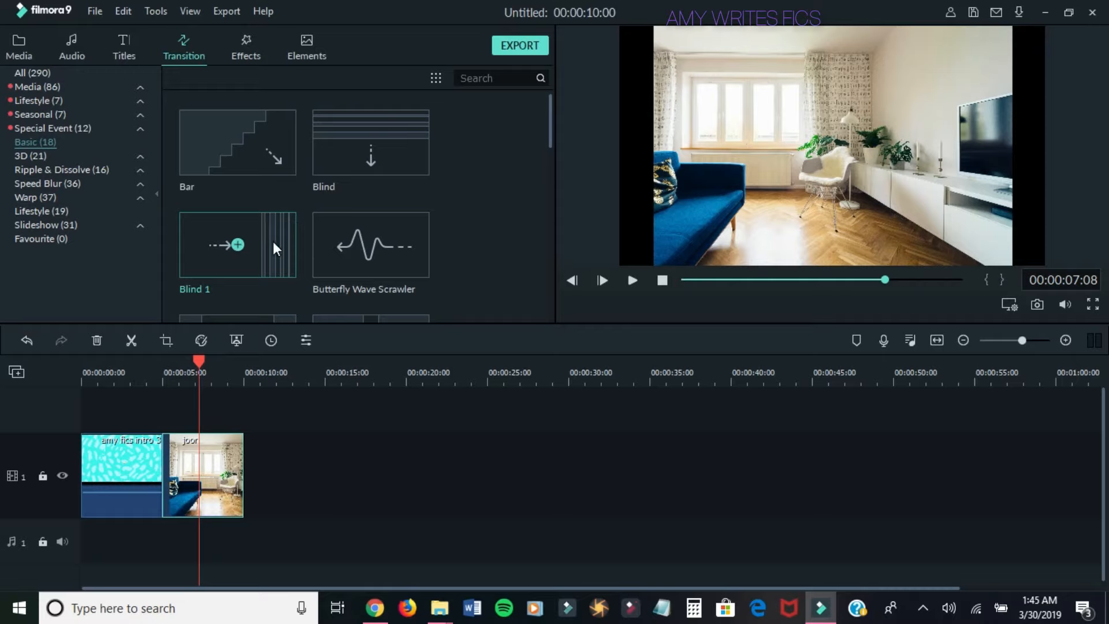
click(238, 246)
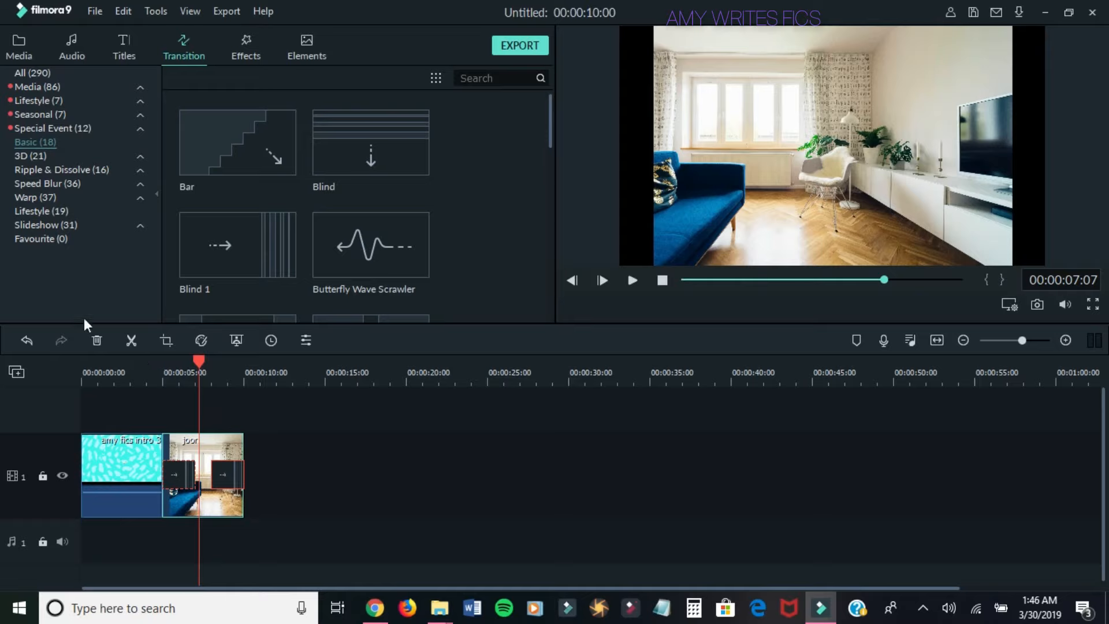
click(26, 340)
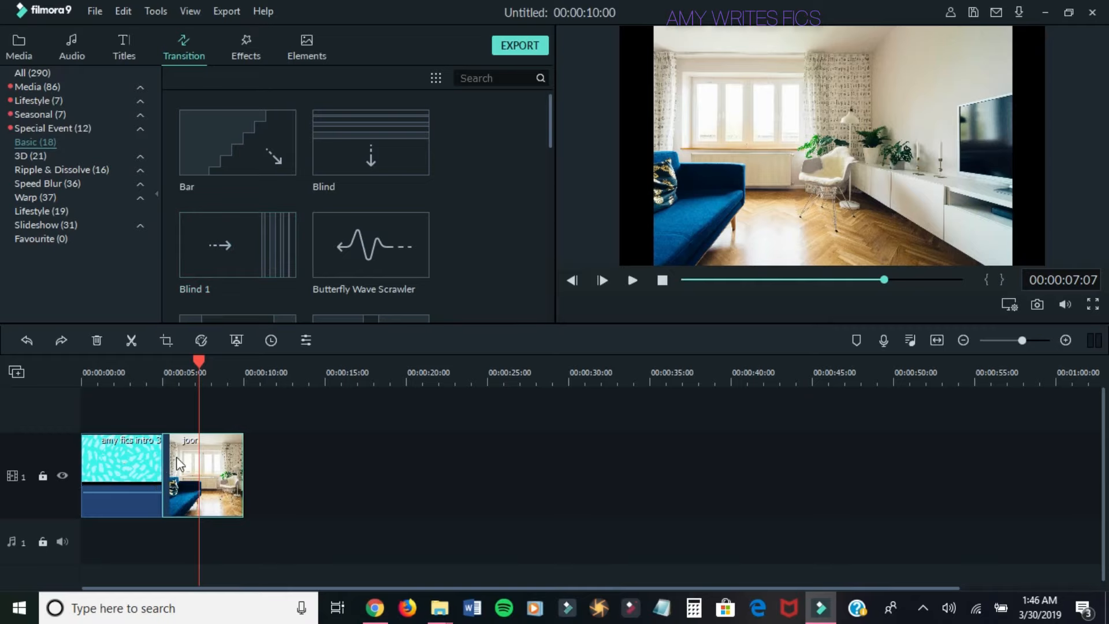
- Move the playhead back to about 3 seconds in the intro clip and preview the "Blind 1" transition
drag(199, 359, 137, 351)
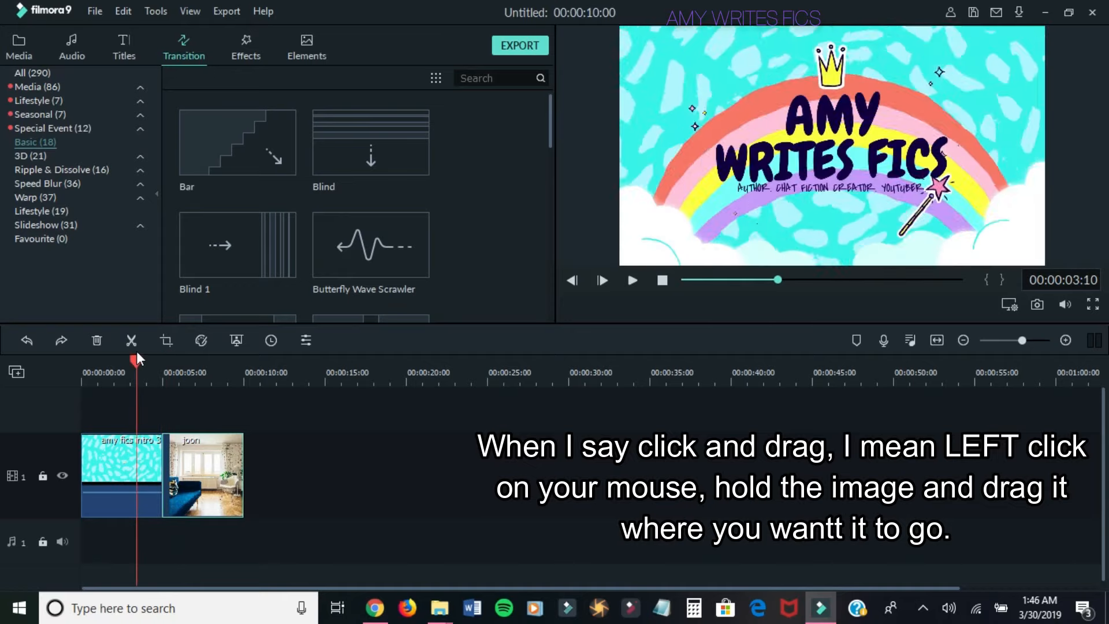
click(273, 231)
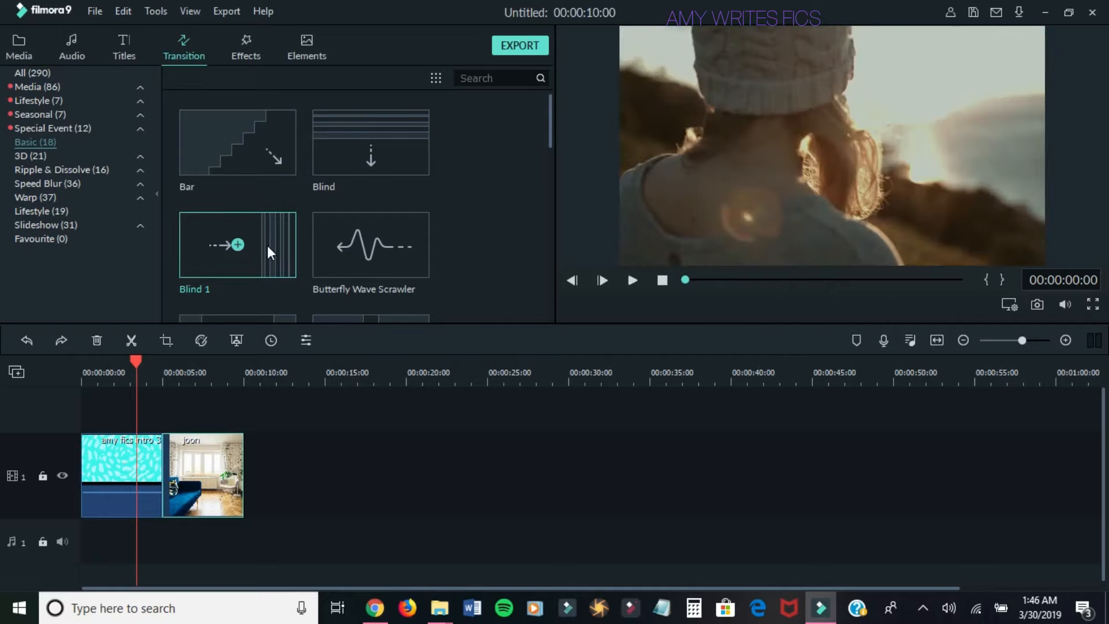
click(631, 281)
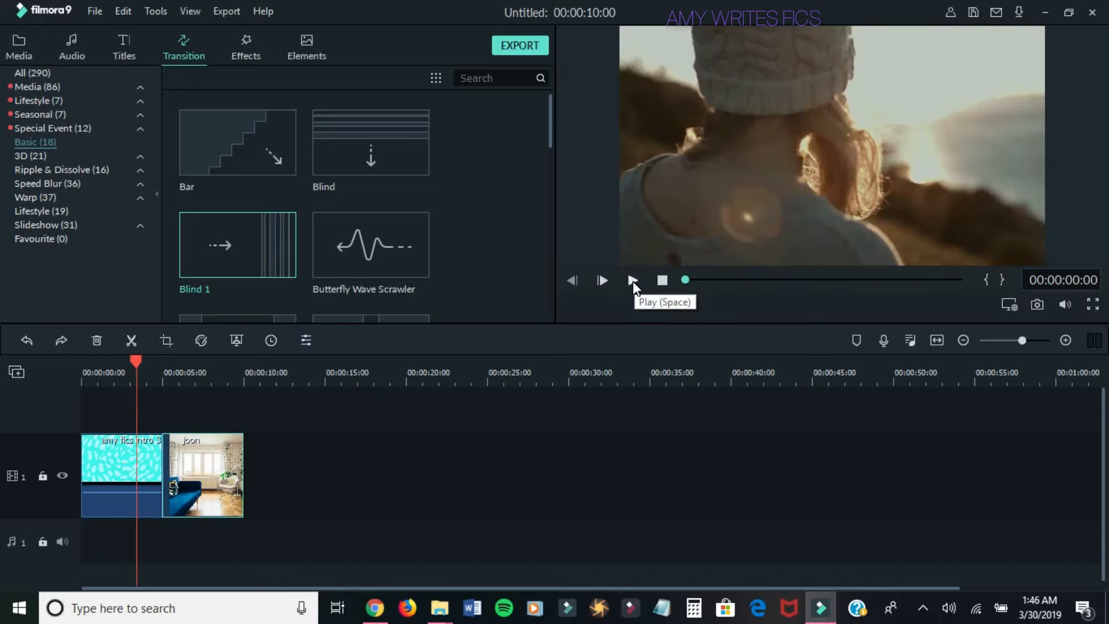
- Place the "Blind 1" transition on the cut between the intro clip and the "joon" image, overlapping both clips
drag(275, 233, 150, 500)
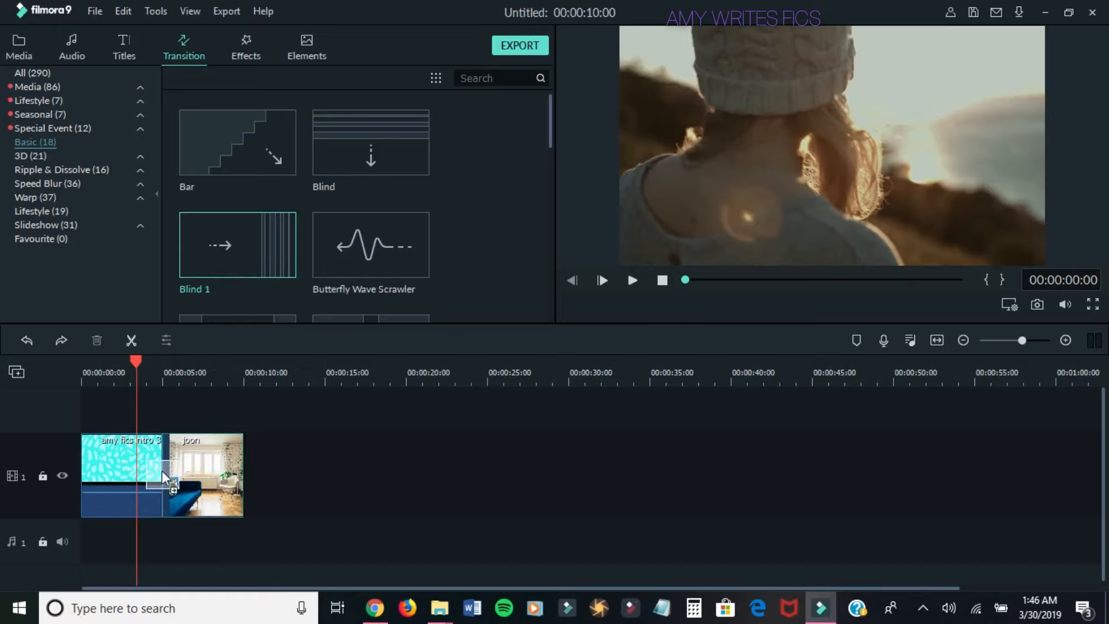
drag(160, 469, 141, 473)
drag(166, 467, 185, 465)
drag(112, 472, 158, 470)
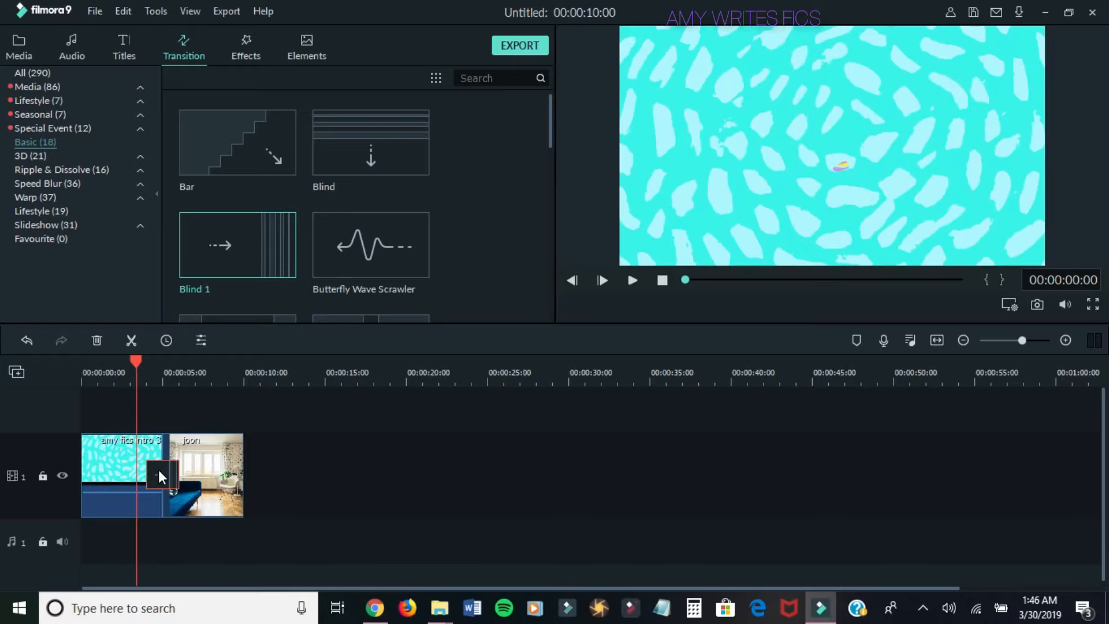
- Play the timeline through the "Blind 1" transition, pause on the "joon" image and return to the project media
click(632, 280)
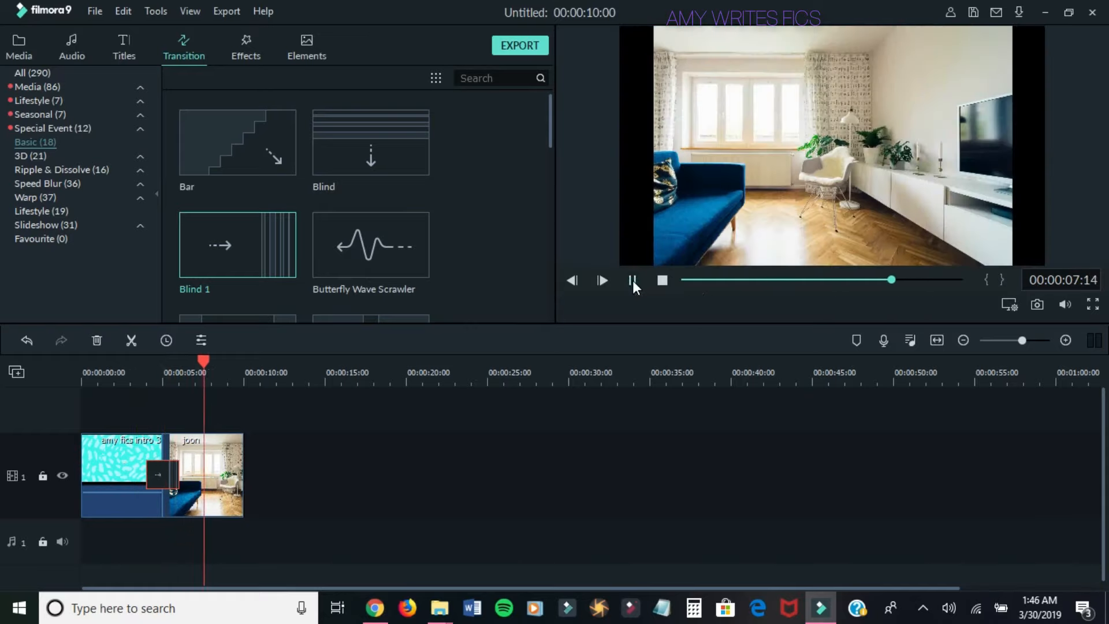
click(632, 279)
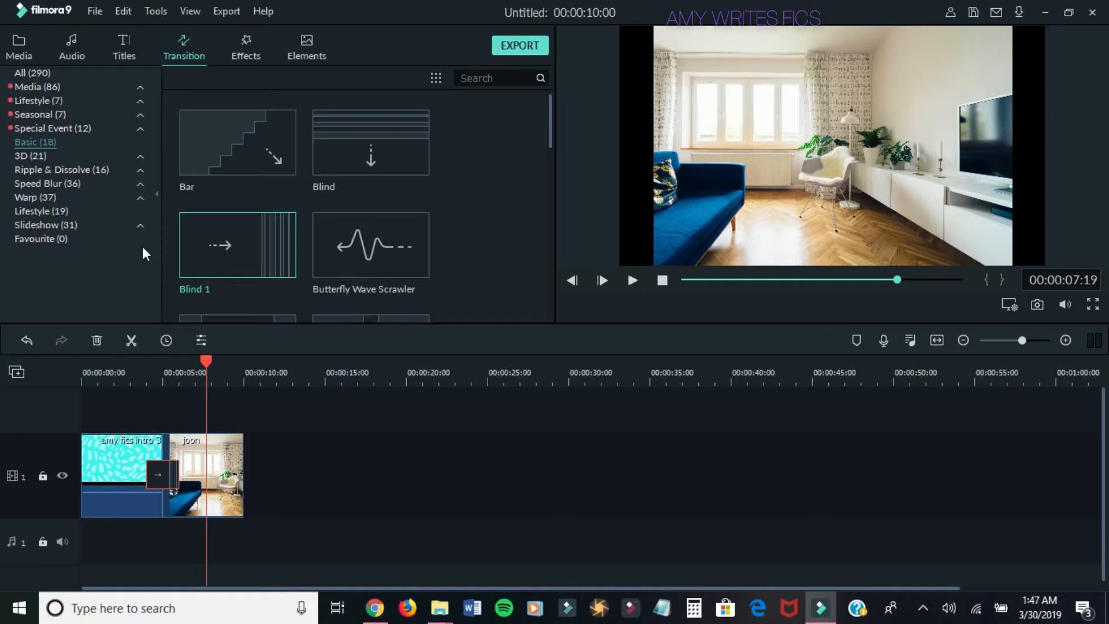
click(19, 49)
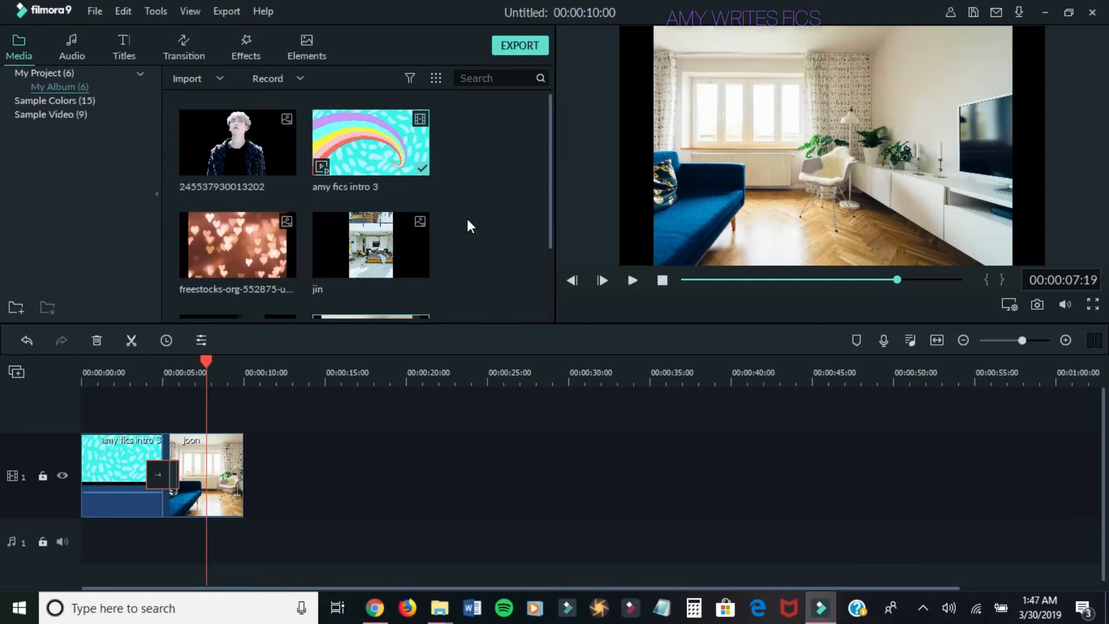
- Open the image editing settings of the "joon" clip on the timeline and close them
click(235, 479)
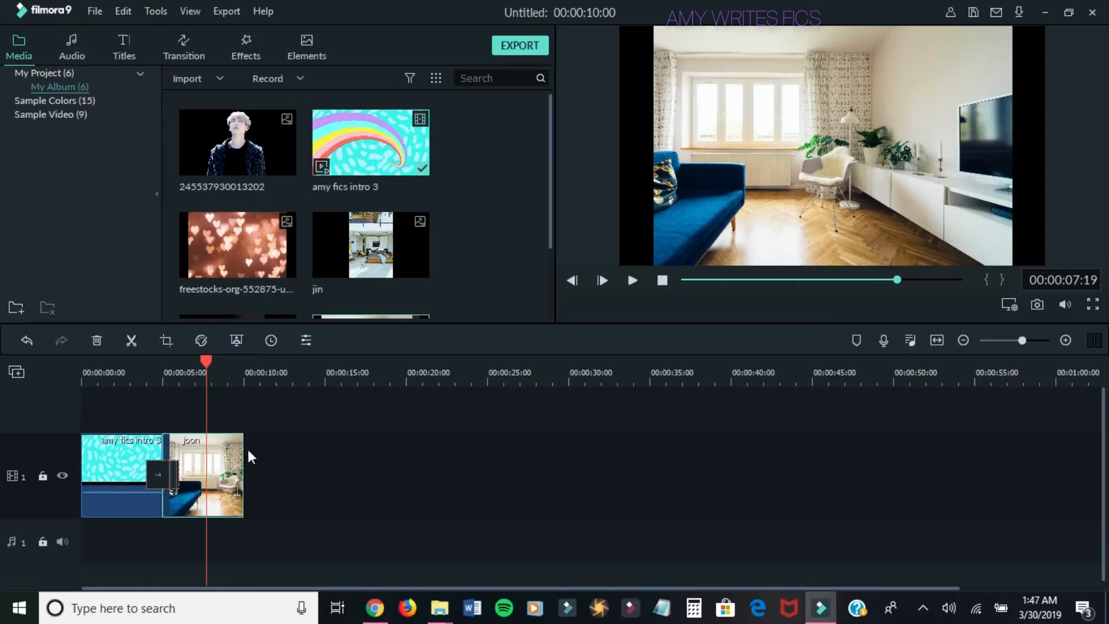
double_click(214, 454)
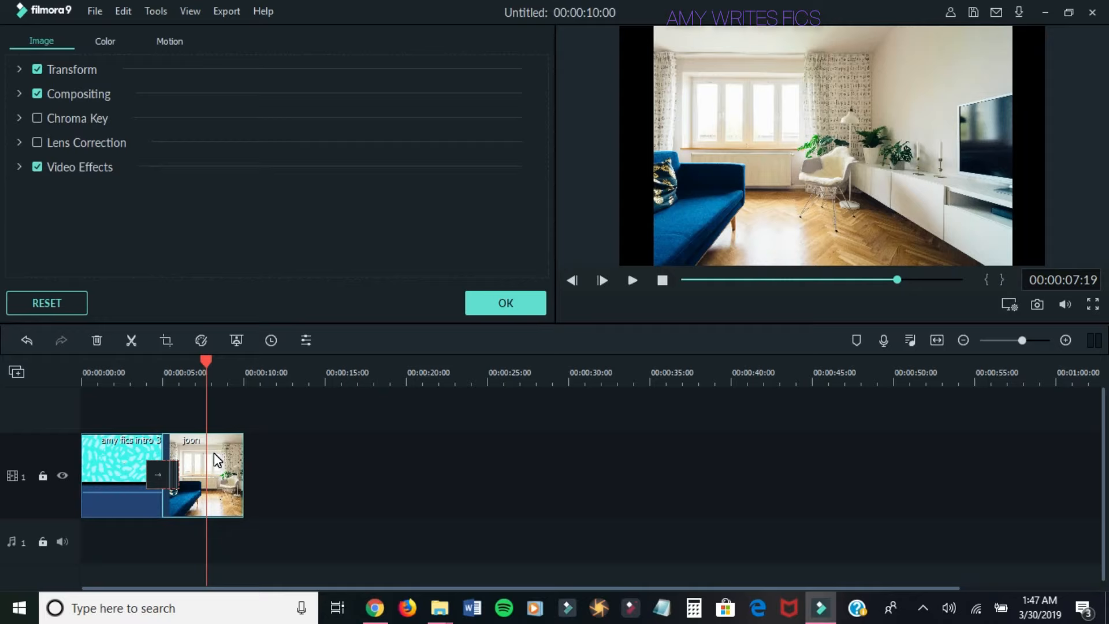
click(488, 305)
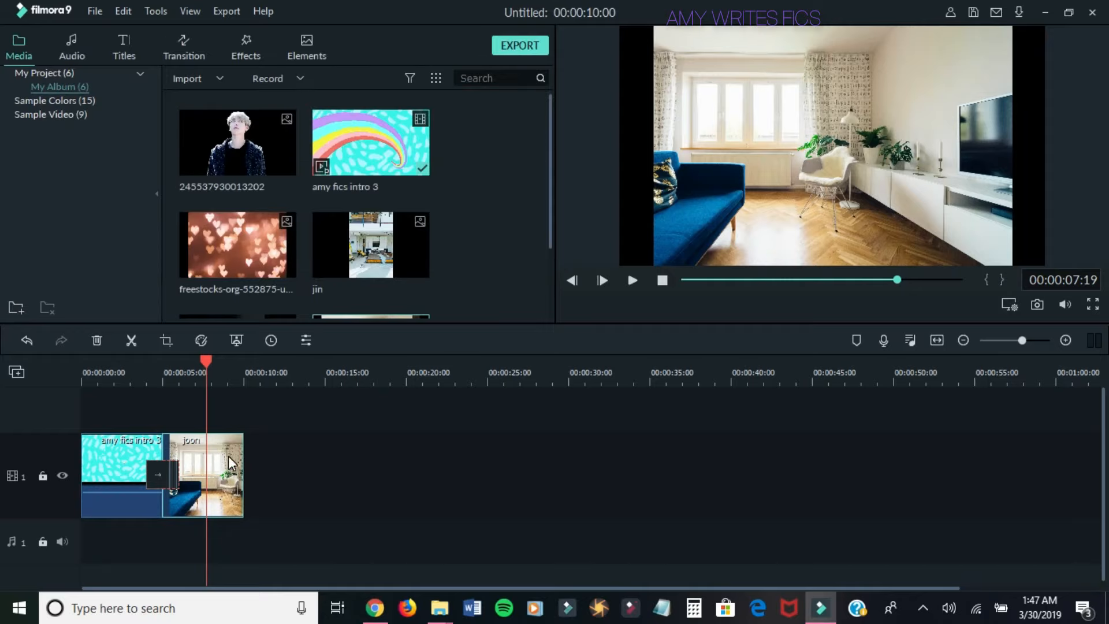
- Crop the "joon" image to a 16:9 ratio with the crop frame moved down to the image's bottom edge
click(166, 341)
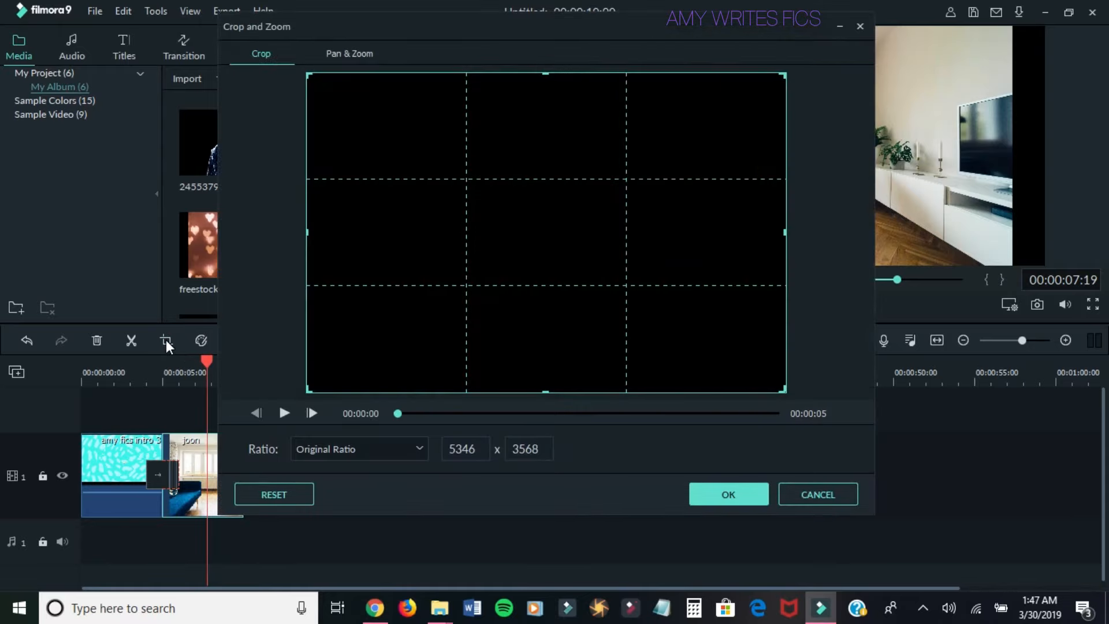
click(283, 413)
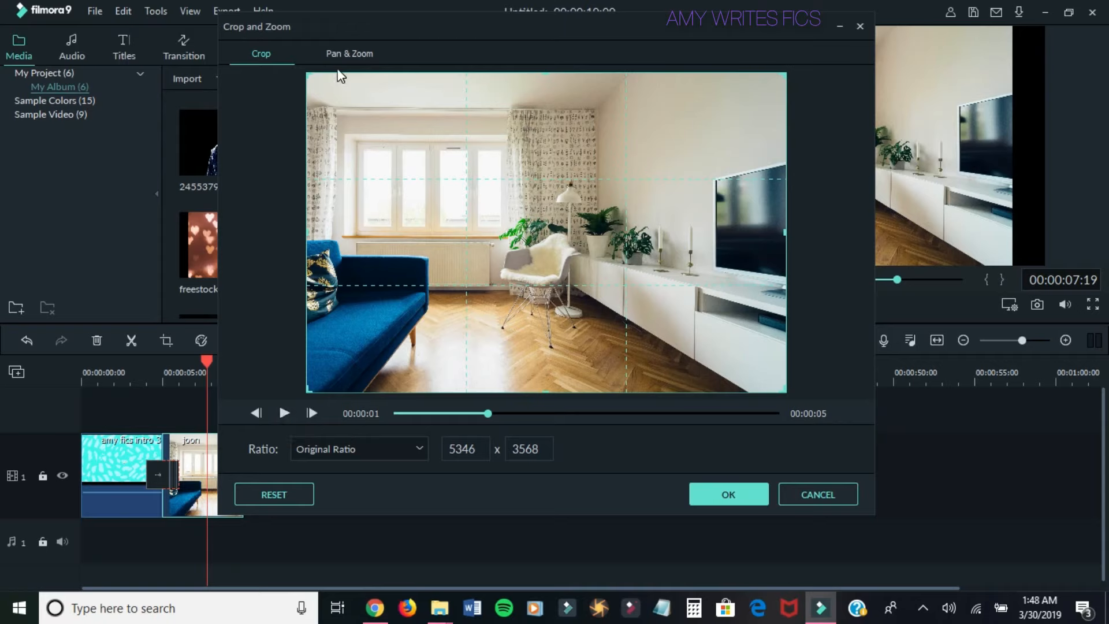
click(419, 456)
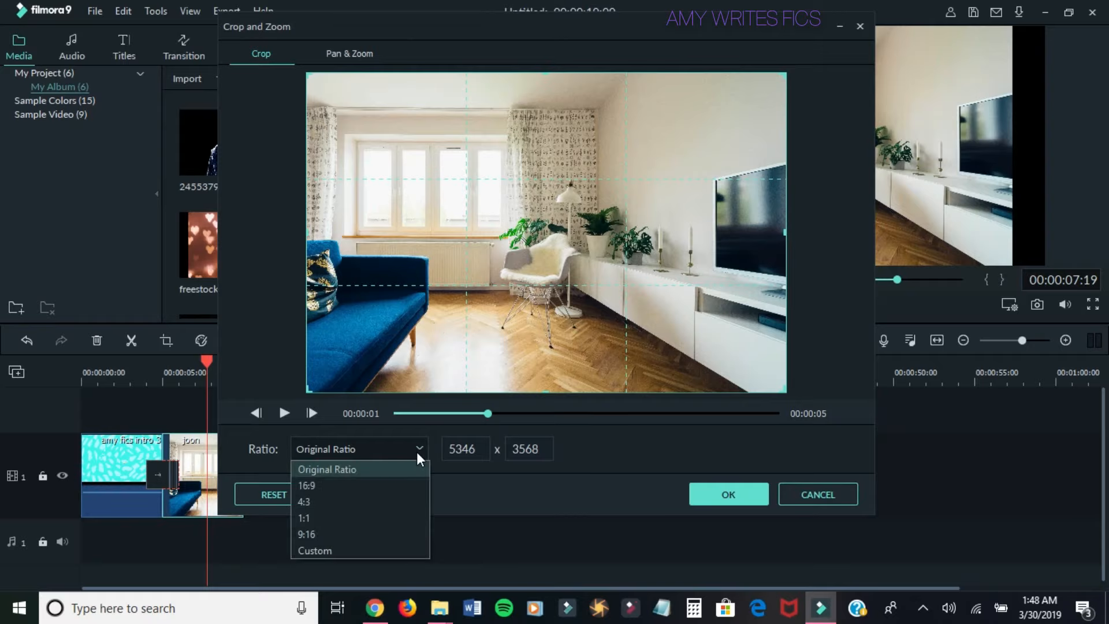
click(417, 452)
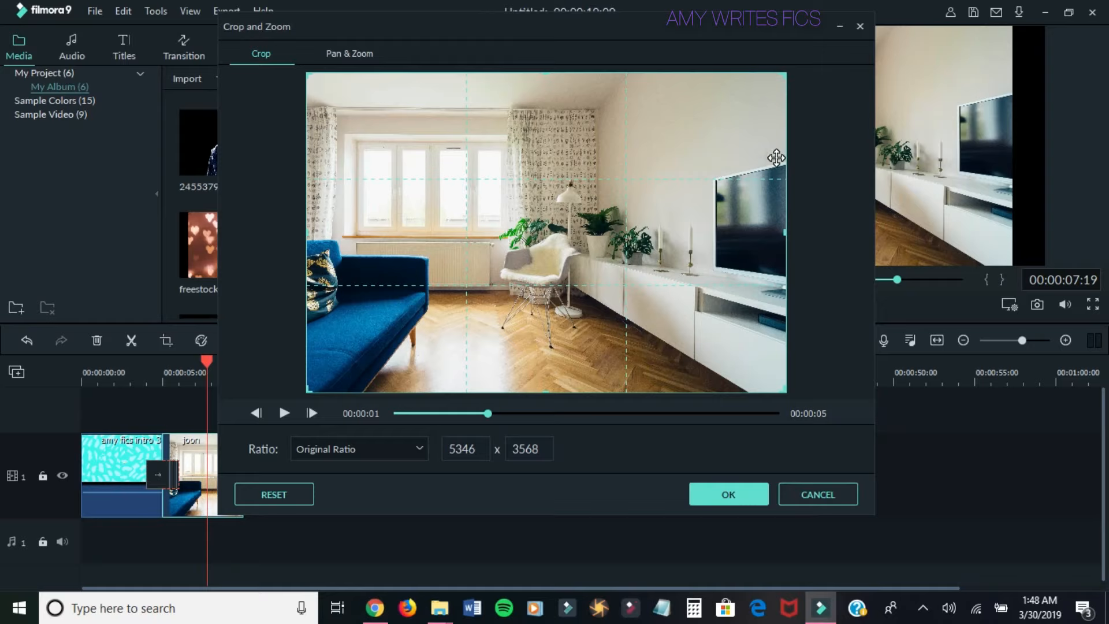
click(414, 449)
click(413, 449)
click(416, 449)
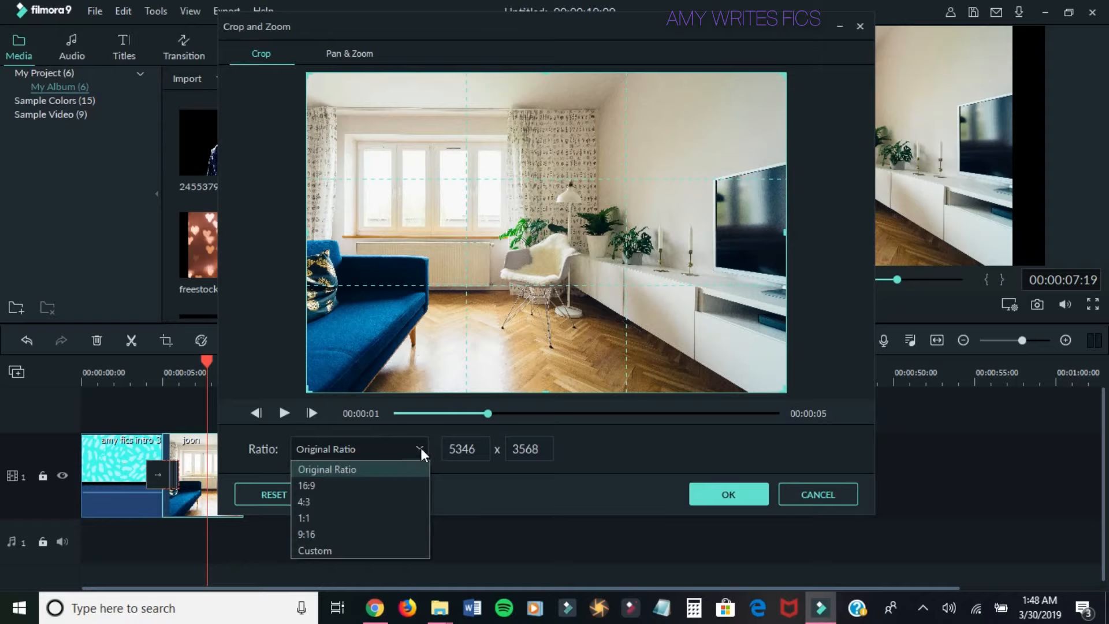
click(354, 485)
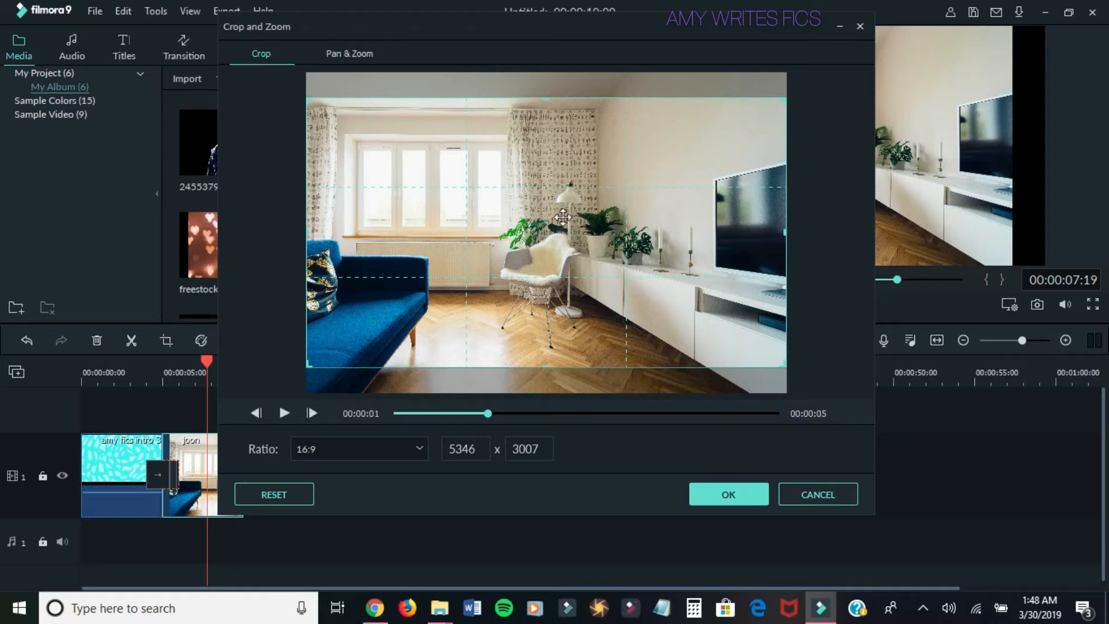
drag(558, 210, 557, 275)
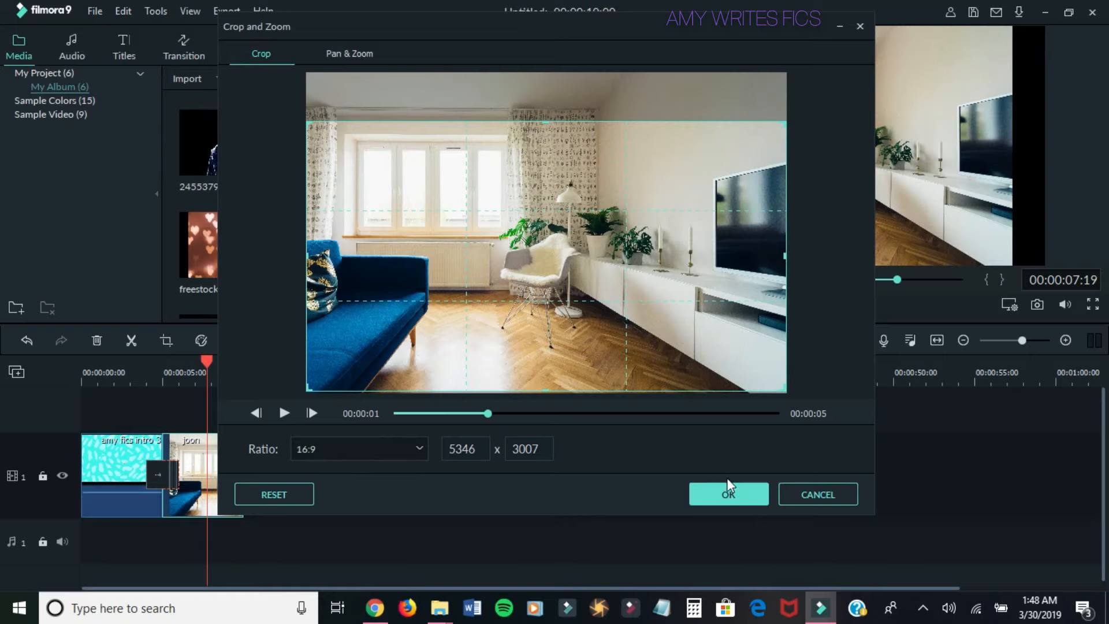
click(731, 492)
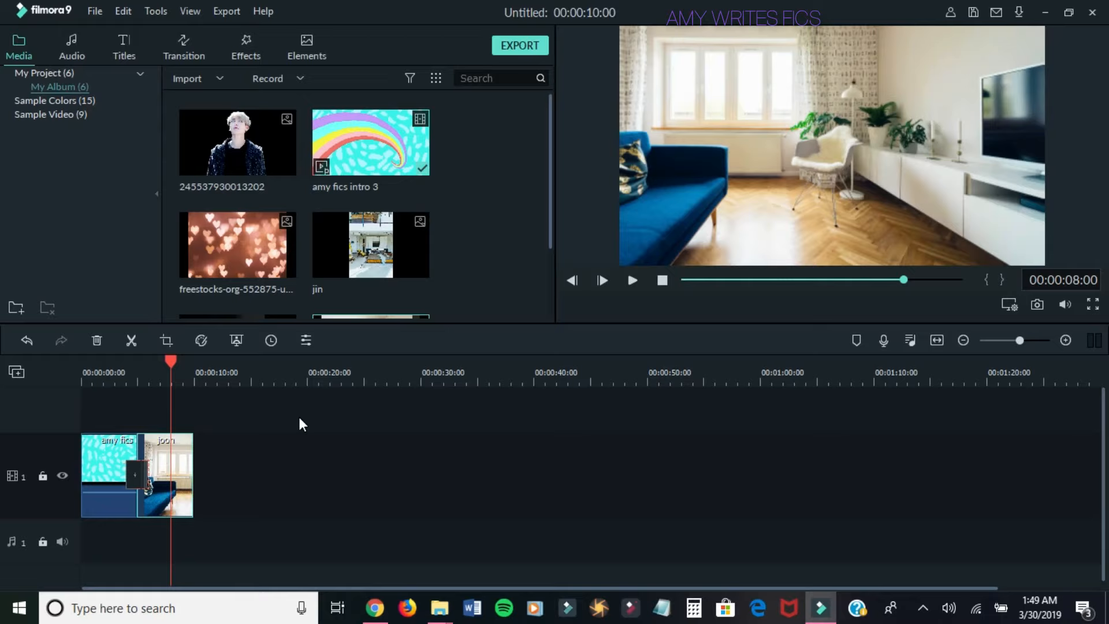
- Place the "page break" image on a second video track directly above the "joon" clip and move its black bar to the lower part of the frame
mouse_move(549, 263)
mouse_down()
mouse_move(546, 156)
mouse_move(549, 282)
mouse_up()
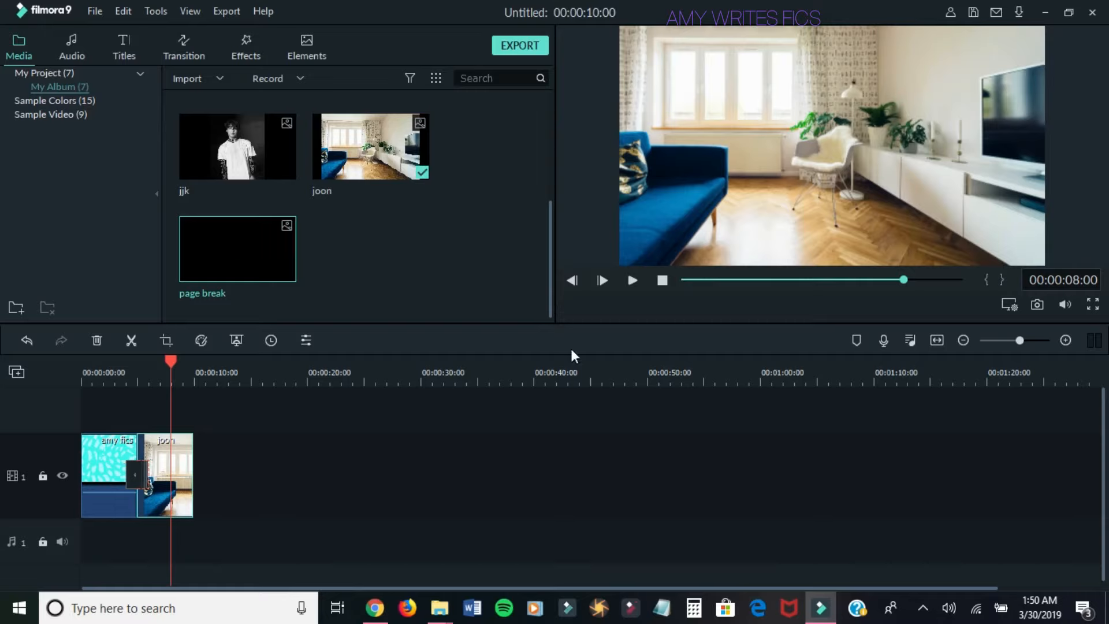
drag(569, 323, 568, 301)
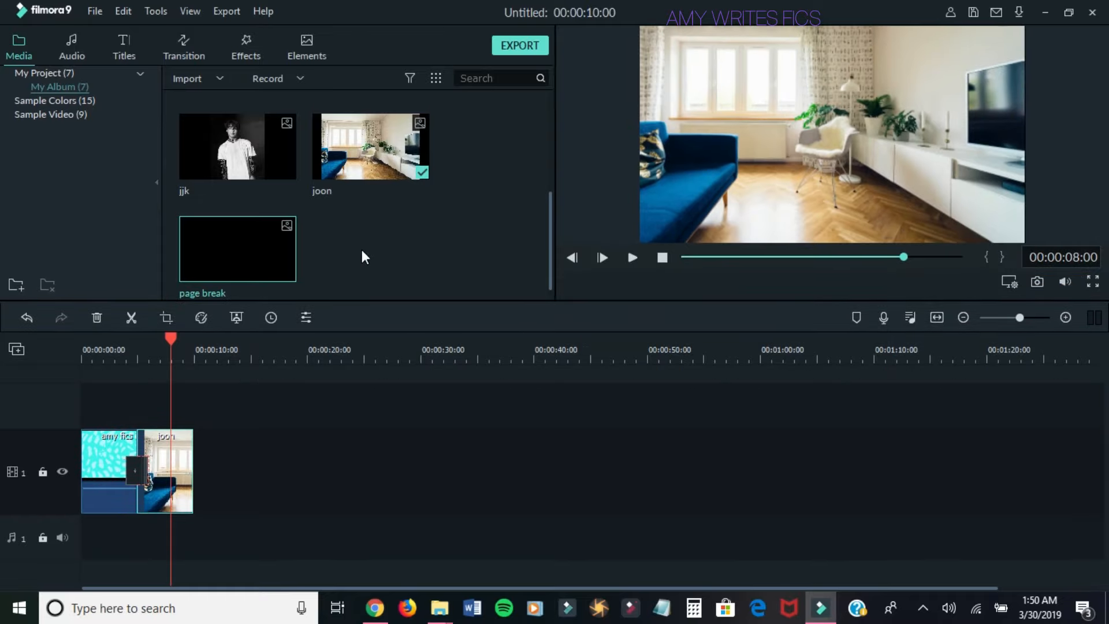
drag(265, 268, 318, 220)
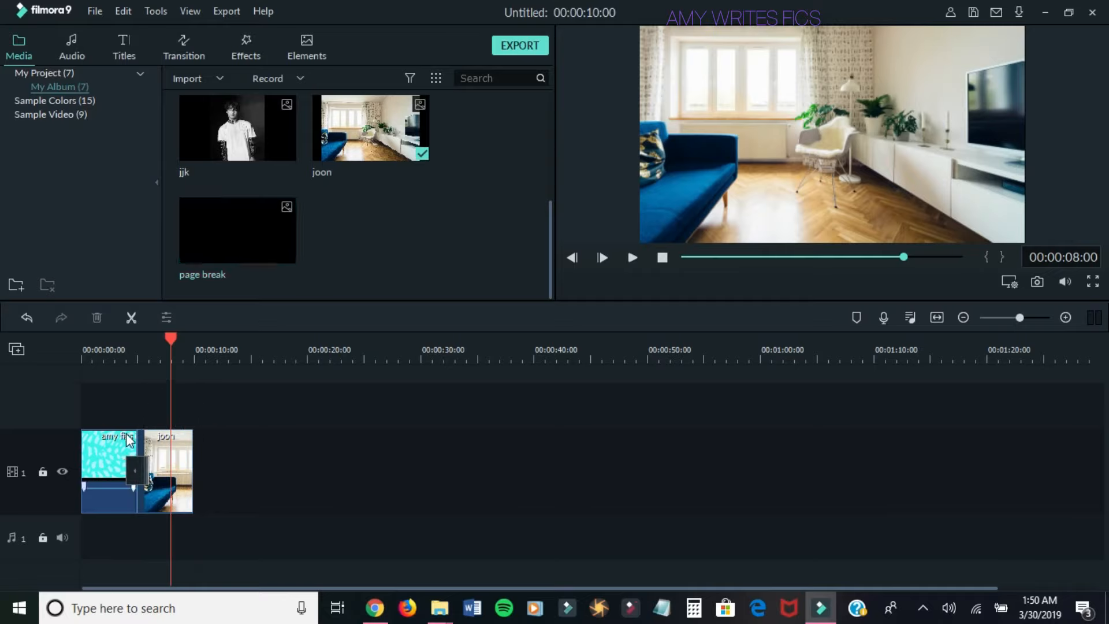
mouse_move(287, 243)
drag(287, 243, 148, 415)
drag(211, 470, 140, 389)
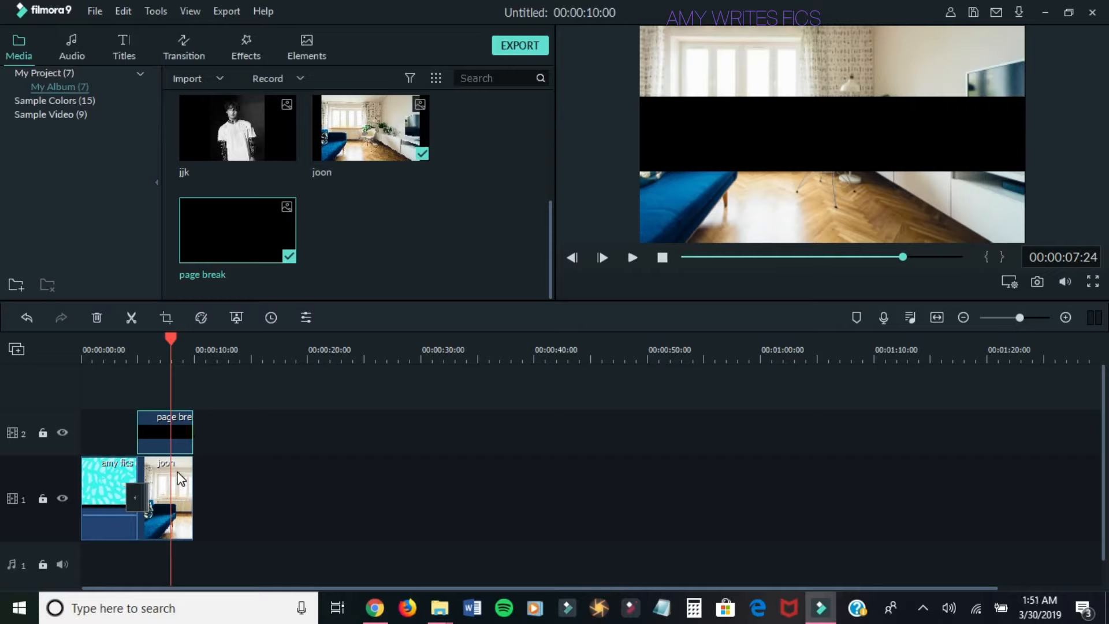
click(162, 433)
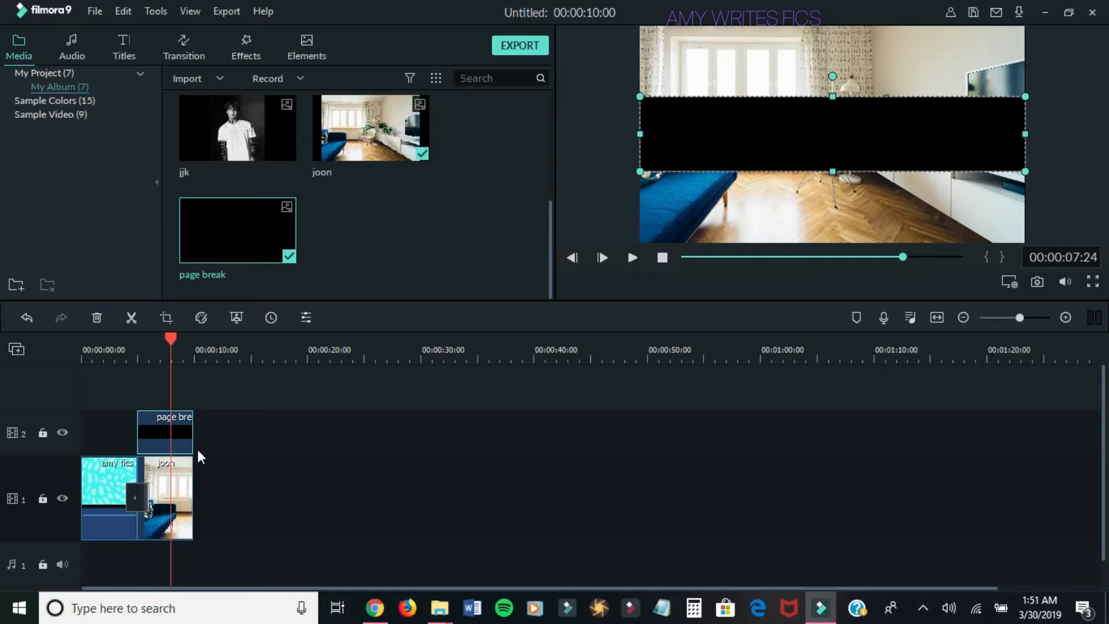
drag(764, 124, 760, 179)
- Play the timeline from 4 seconds through the transition into the "page break" bar and pause on the "joon" image
drag(140, 335, 127, 335)
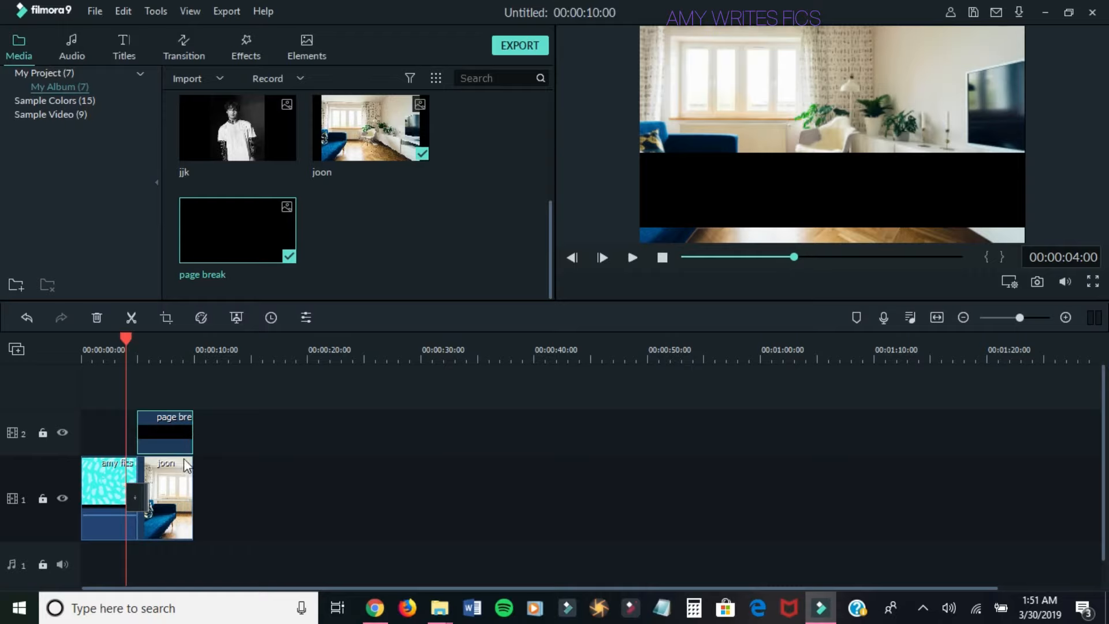
drag(161, 436, 162, 435)
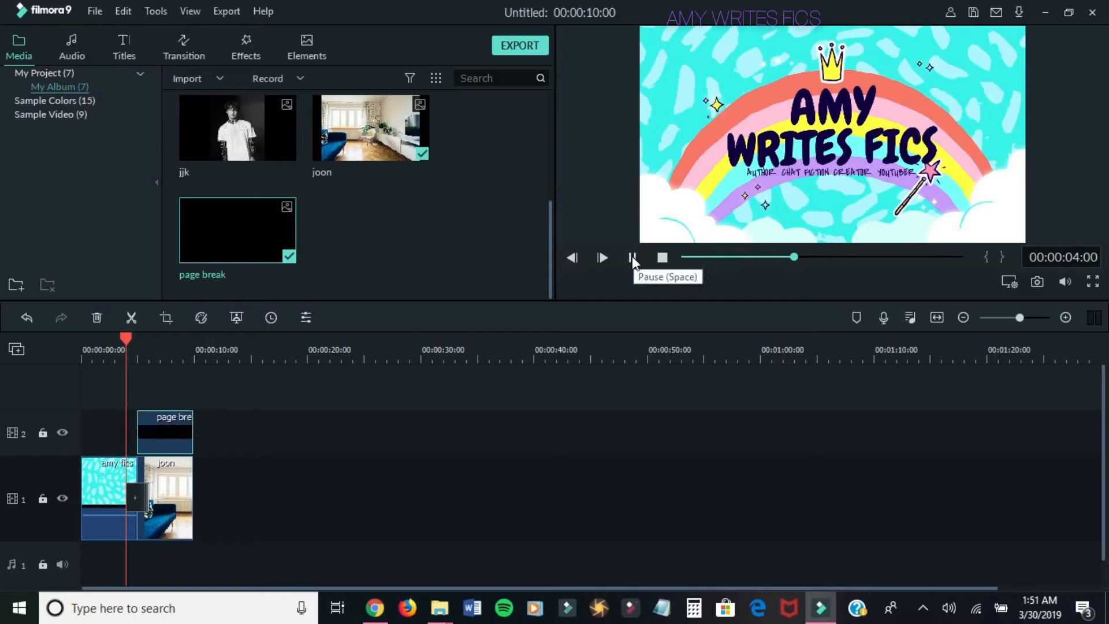
click(632, 256)
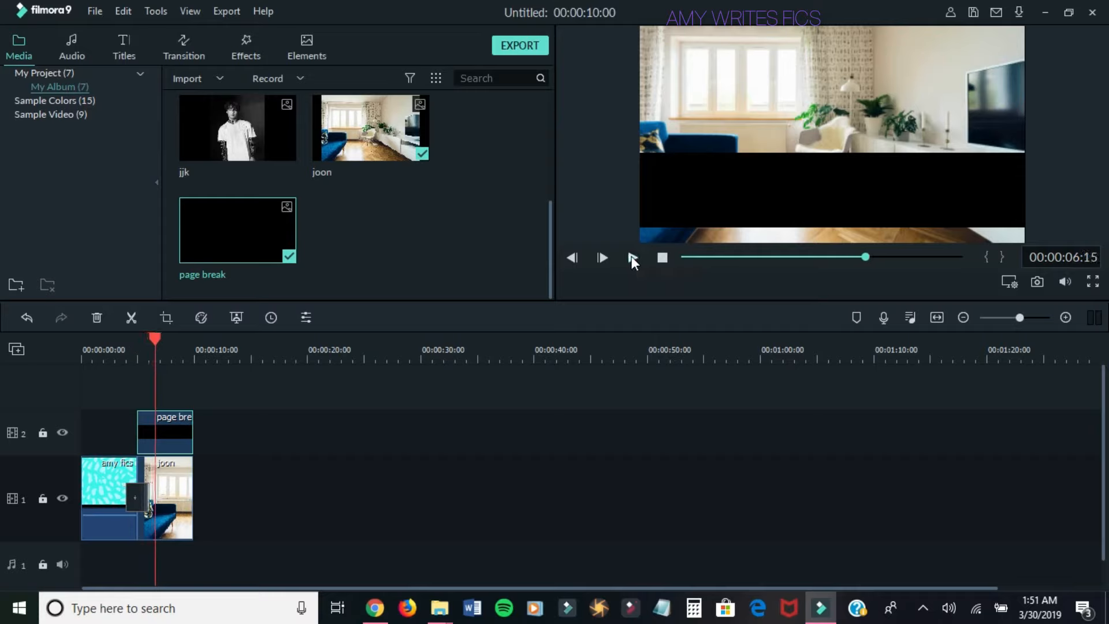
click(631, 257)
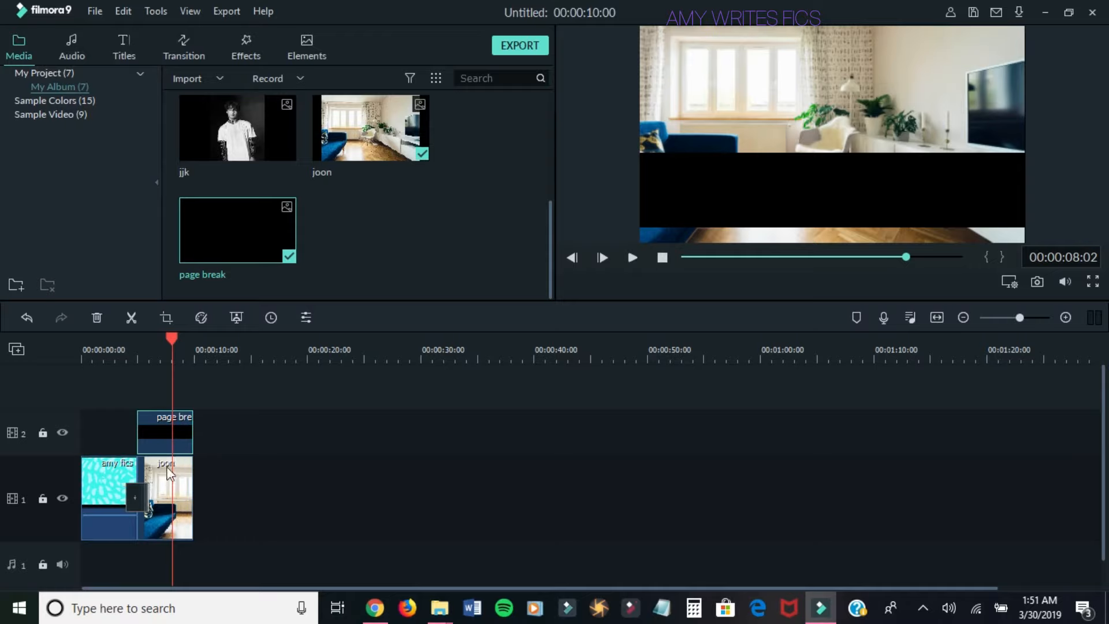
- Apply the "Fade2" motion animation to the "page break" clip
click(181, 425)
click(306, 318)
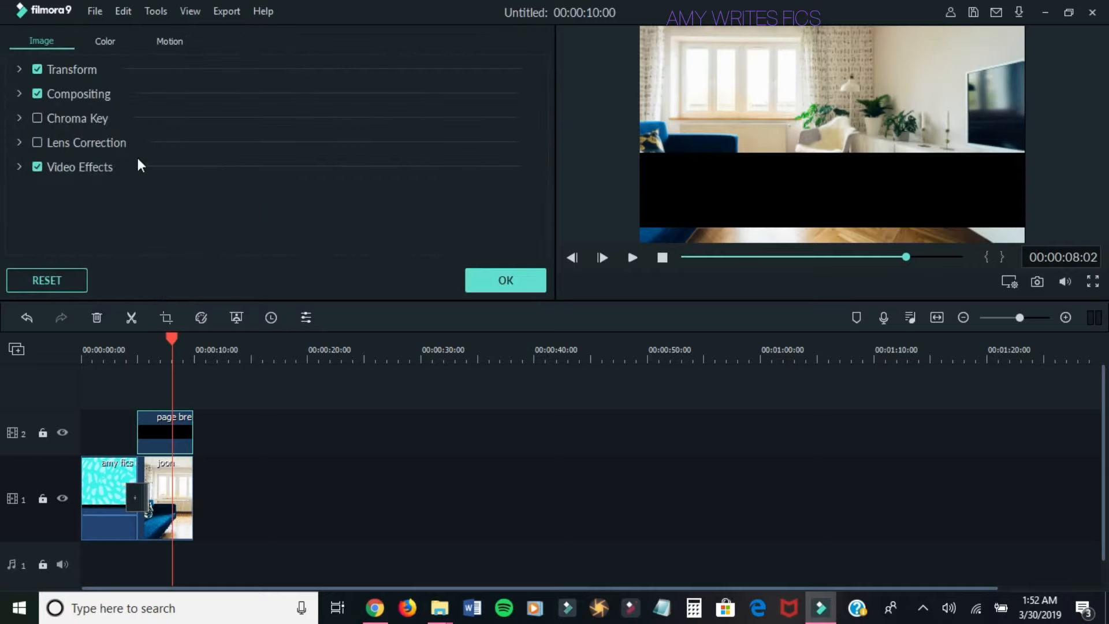
click(169, 43)
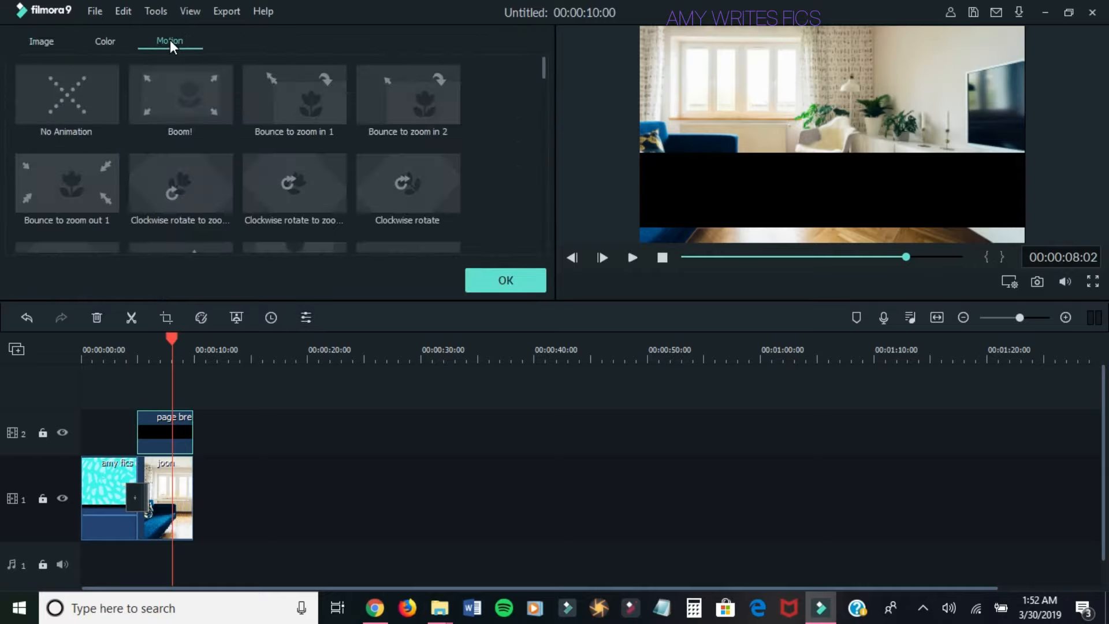
click(37, 43)
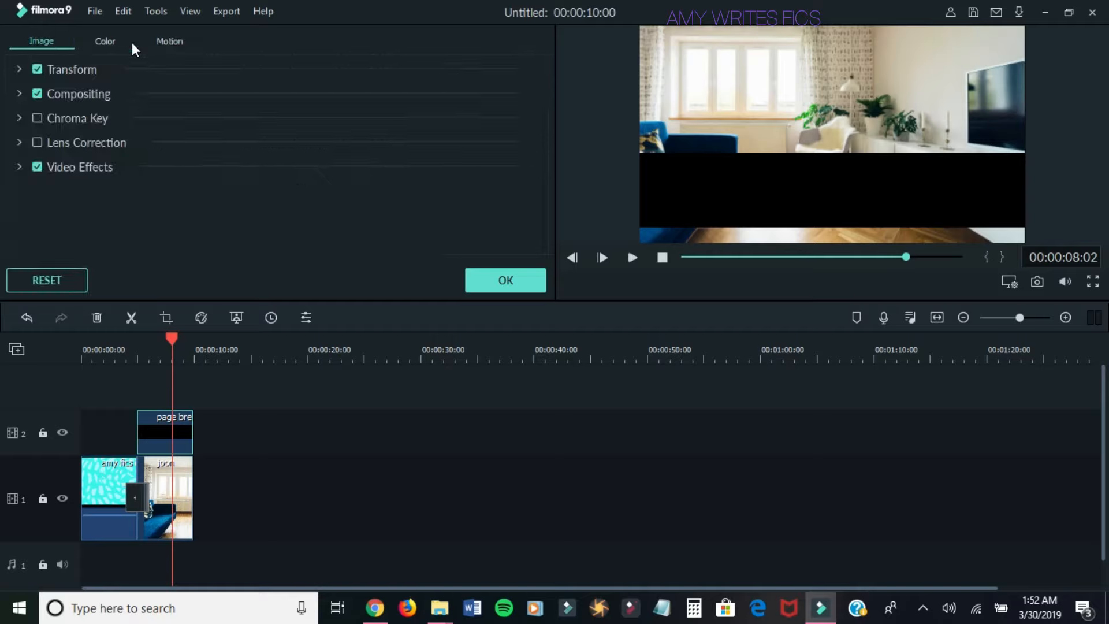
click(181, 48)
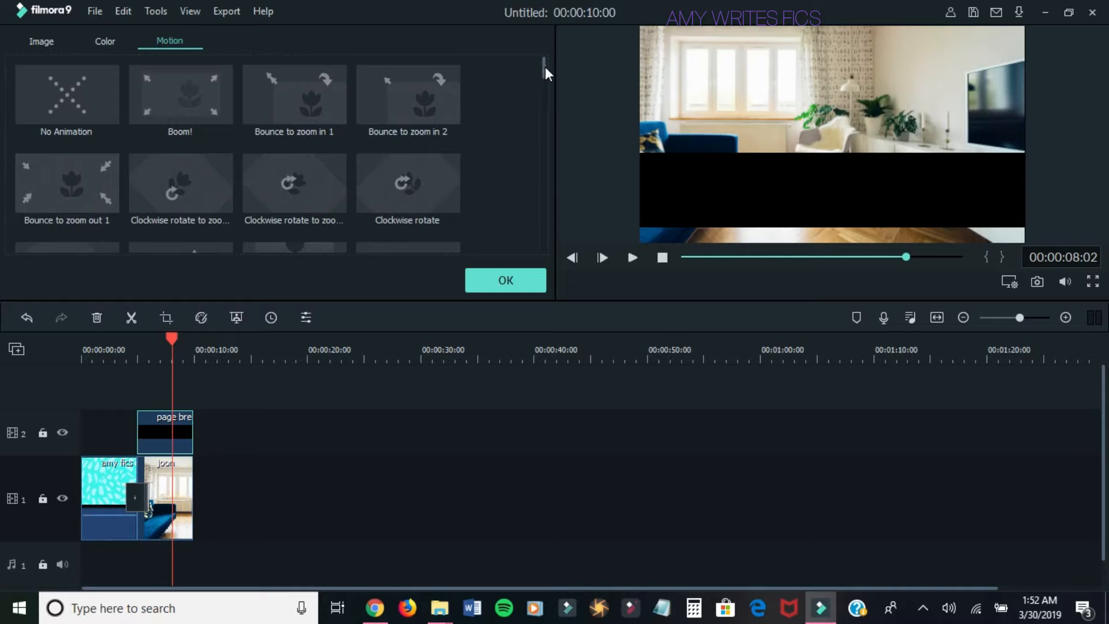
drag(545, 67, 544, 100)
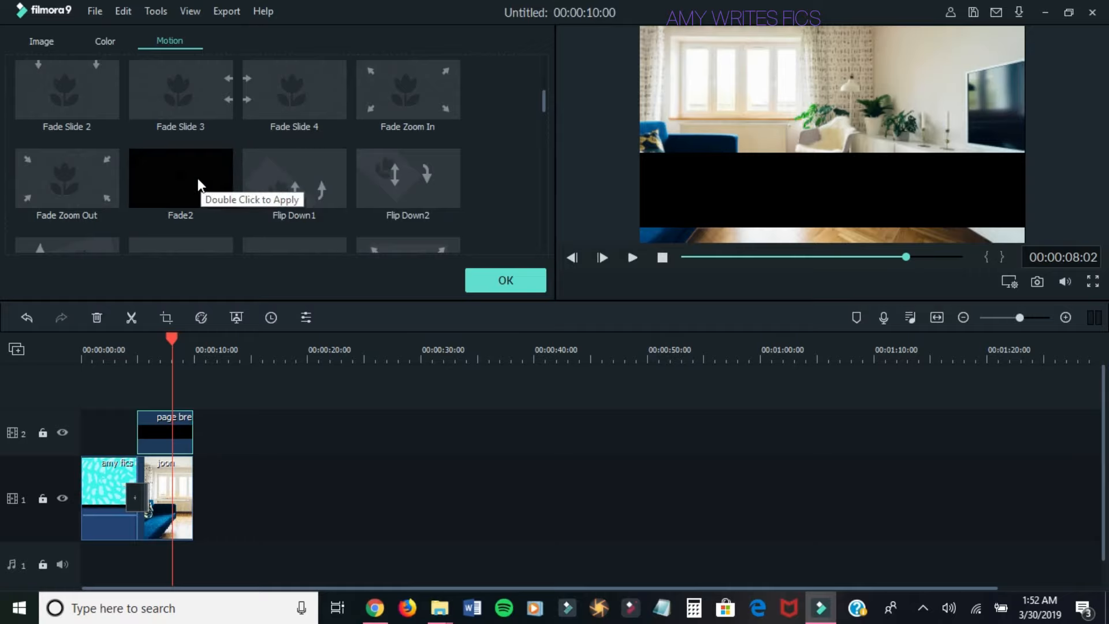
double_click(170, 187)
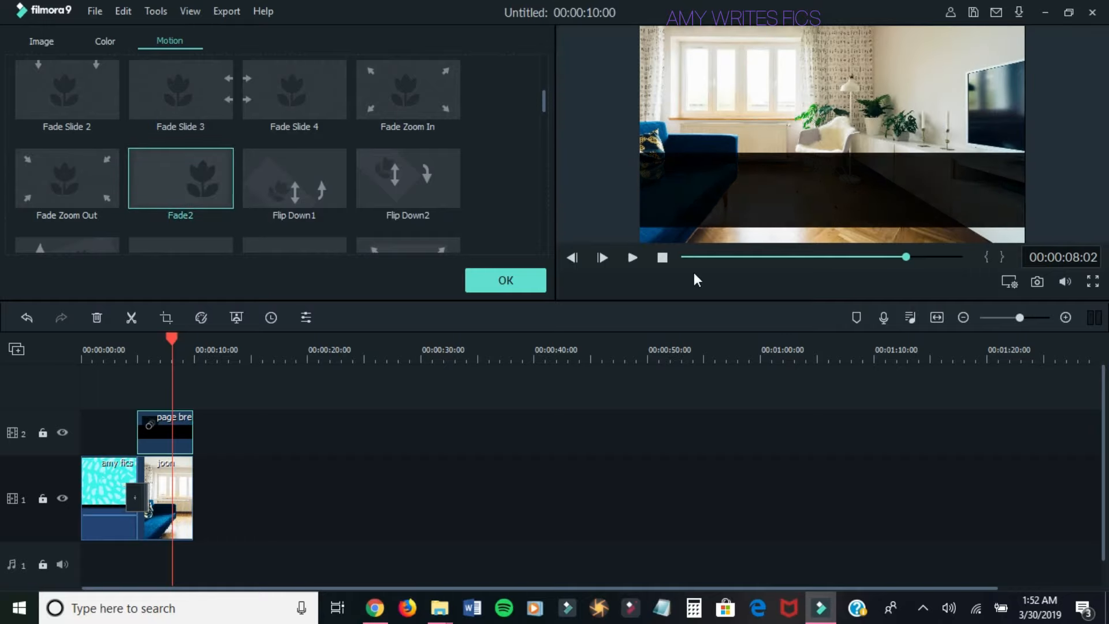
click(522, 286)
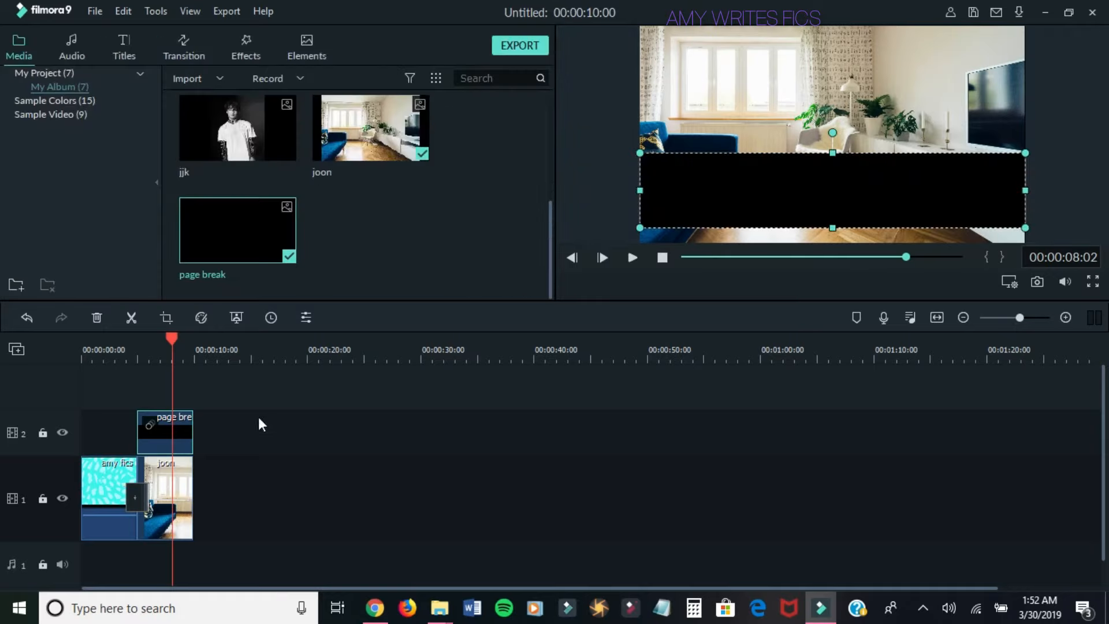
- Play the timeline from just before the cut to preview the fading "page break" bar and pause on the "joon" image
click(695, 258)
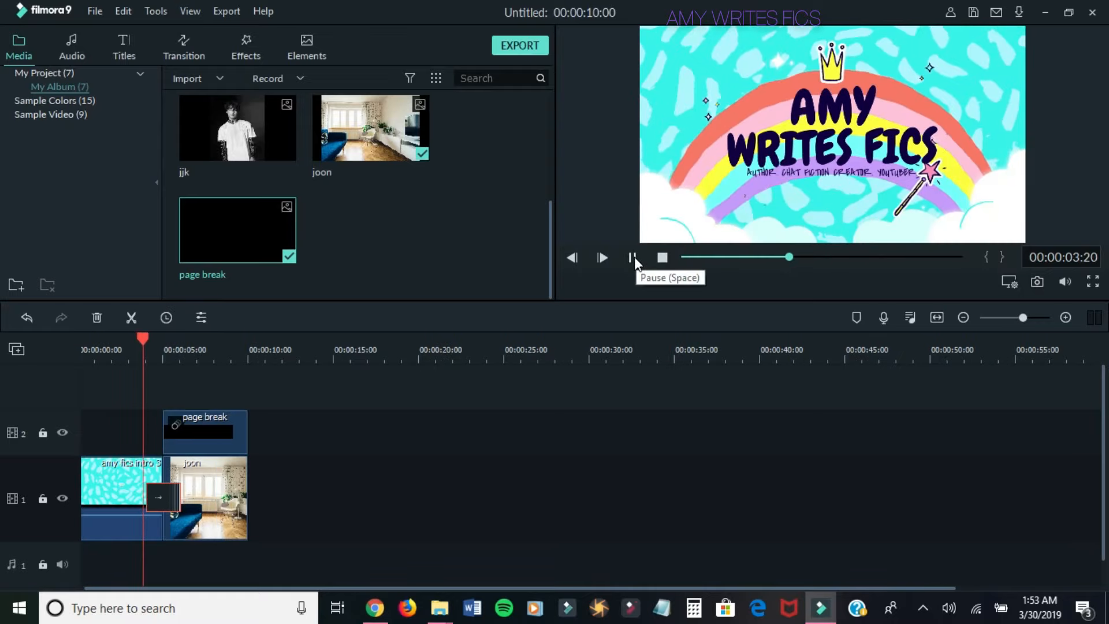
click(633, 257)
drag(192, 338, 140, 340)
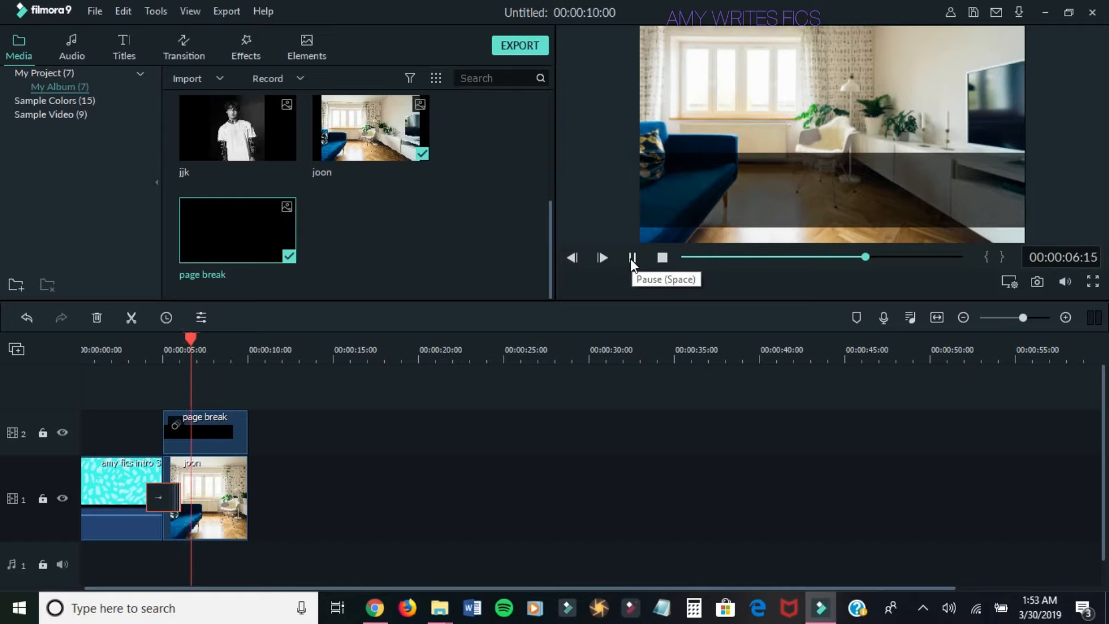
click(631, 258)
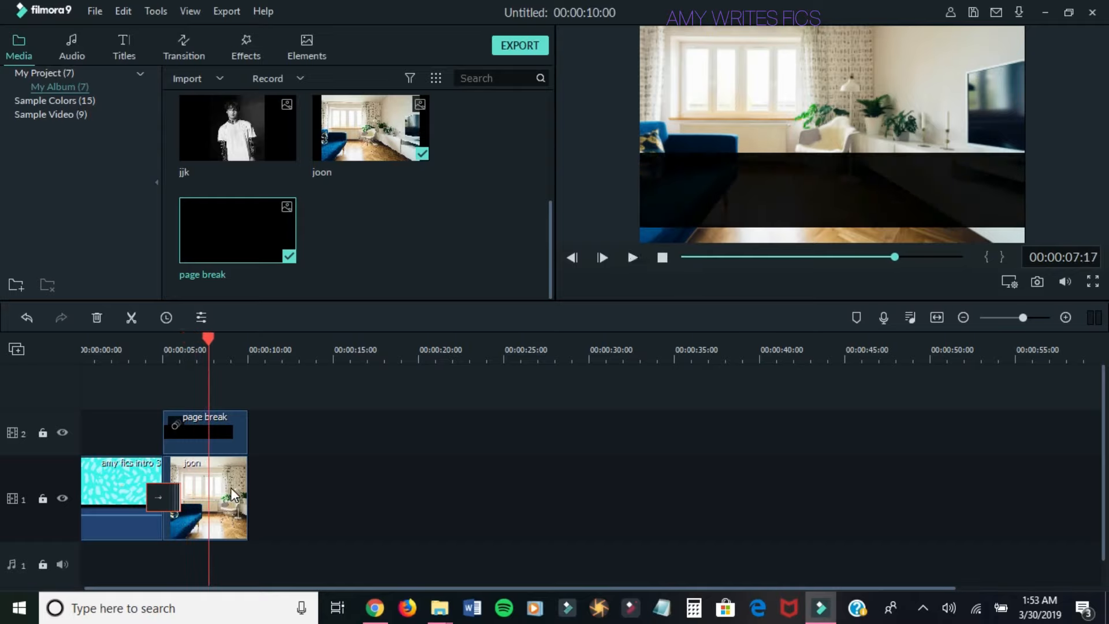
drag(549, 250, 548, 144)
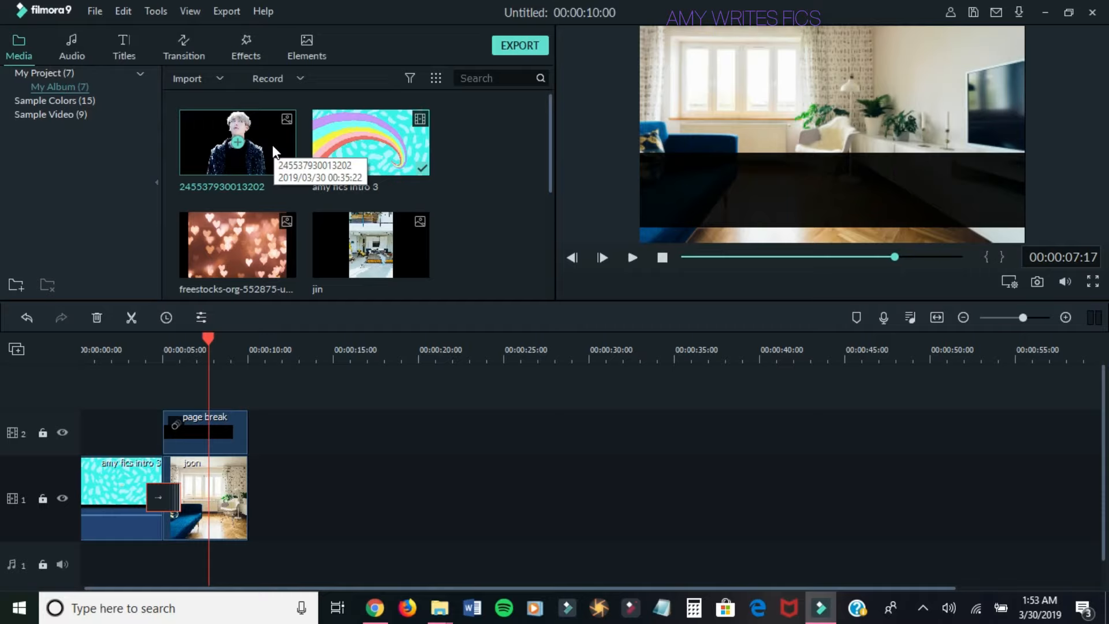
drag(272, 144, 165, 387)
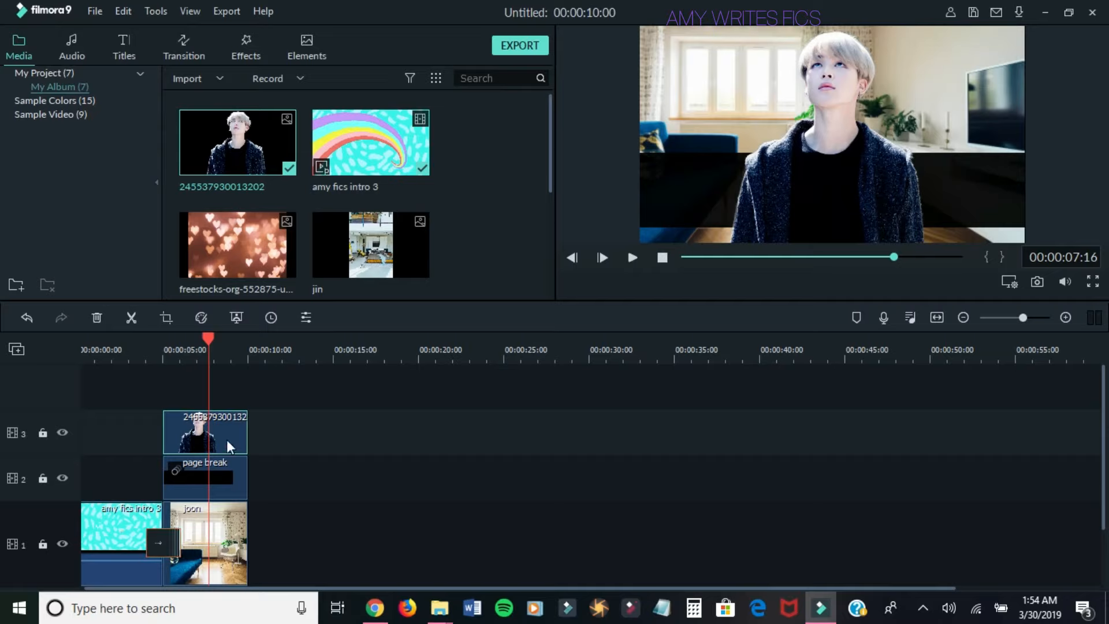
key(Delete)
- Try placing the "jjk" image on the third video track above the "page break" clip and delete it
drag(548, 157, 547, 289)
click(263, 118)
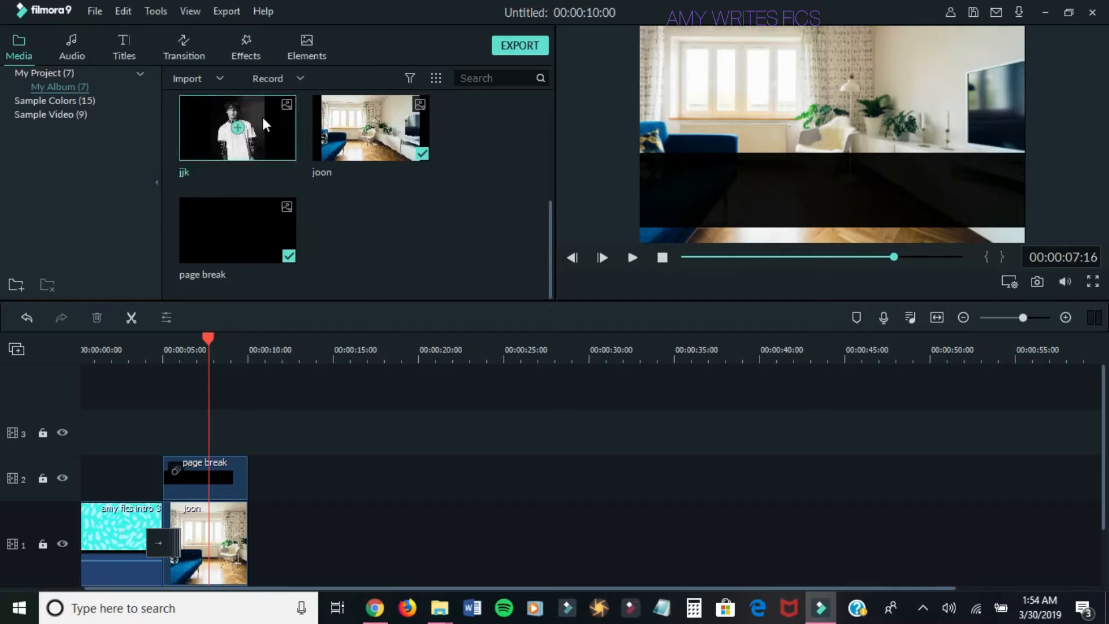
drag(263, 116, 168, 431)
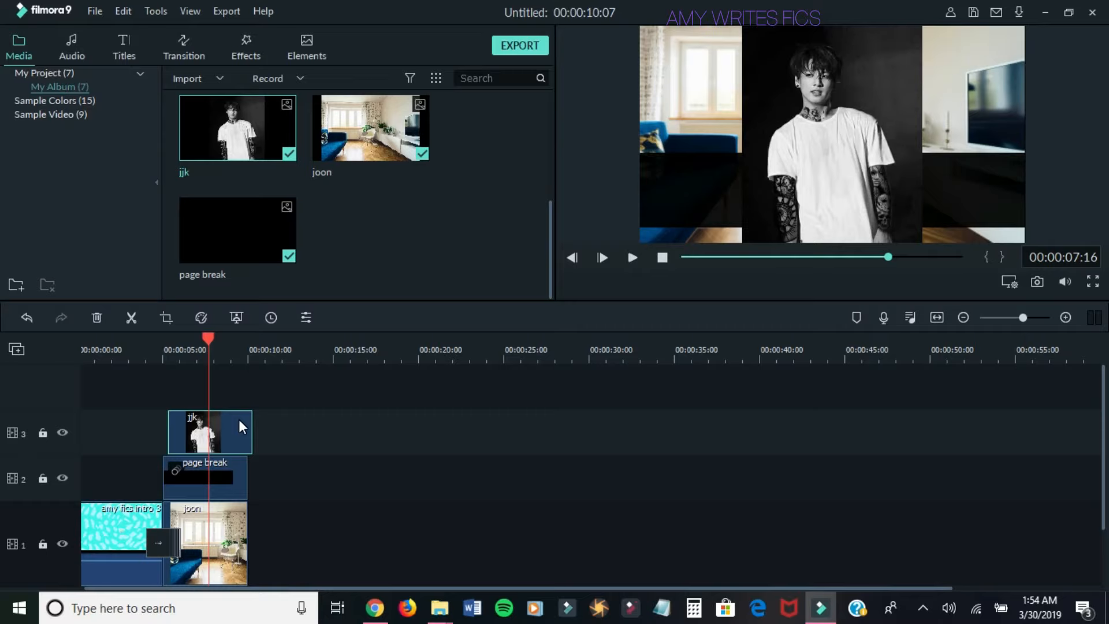
key(Delete)
drag(550, 264, 561, 120)
drag(273, 143, 167, 444)
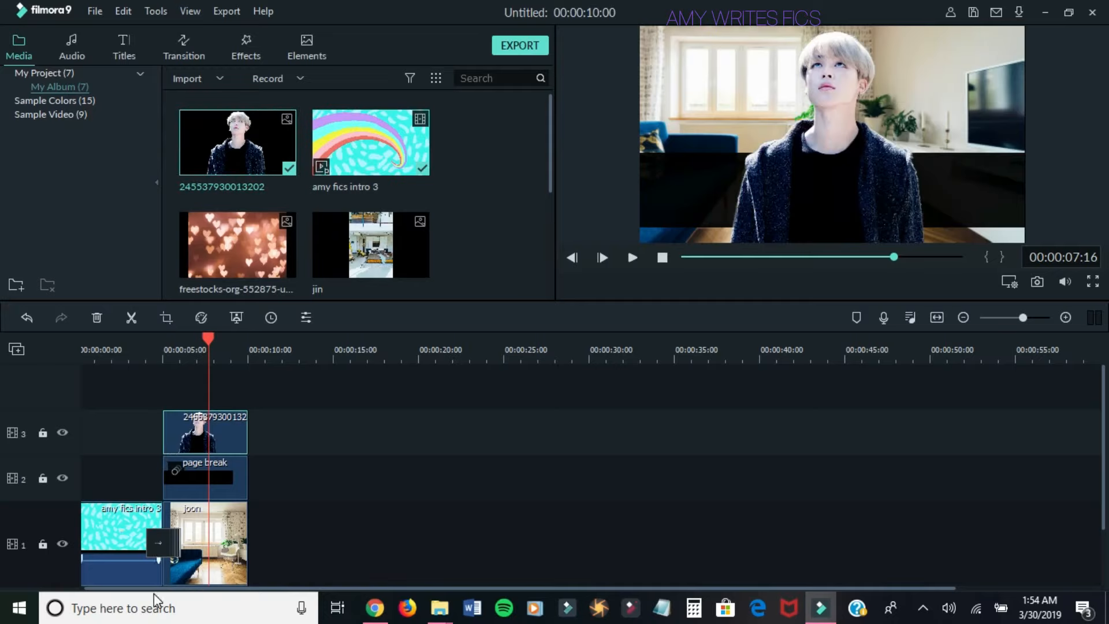
click(161, 542)
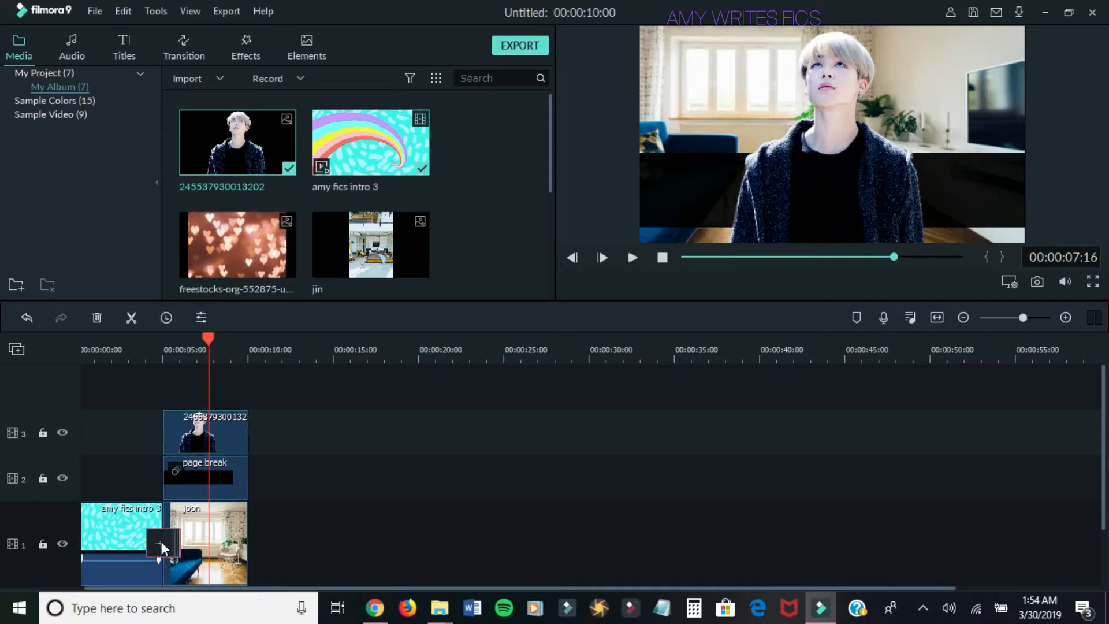
click(225, 424)
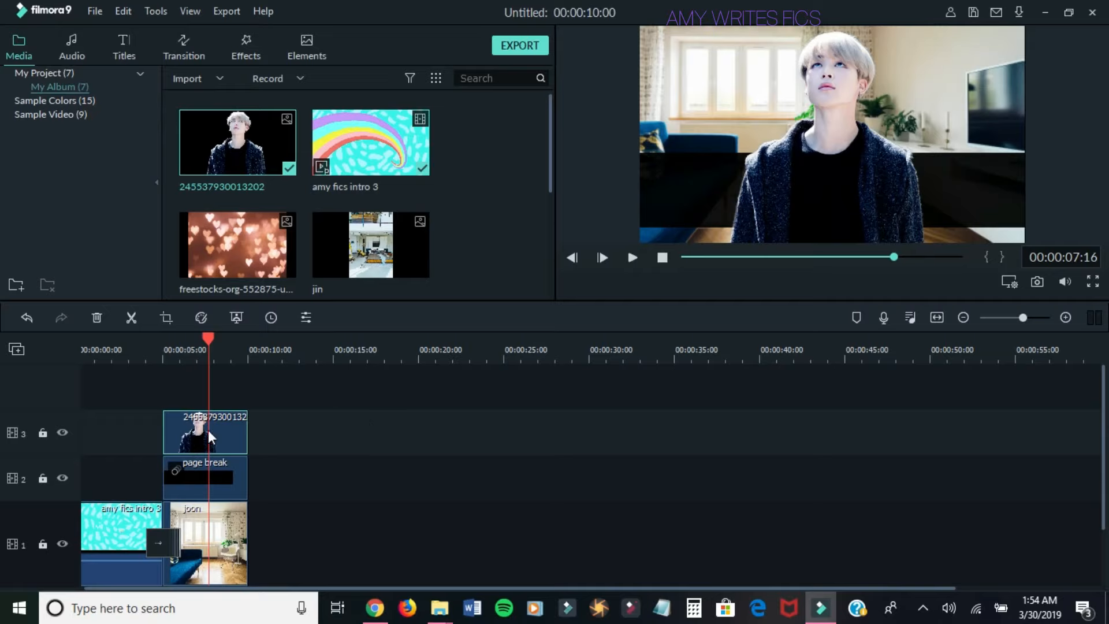
click(820, 185)
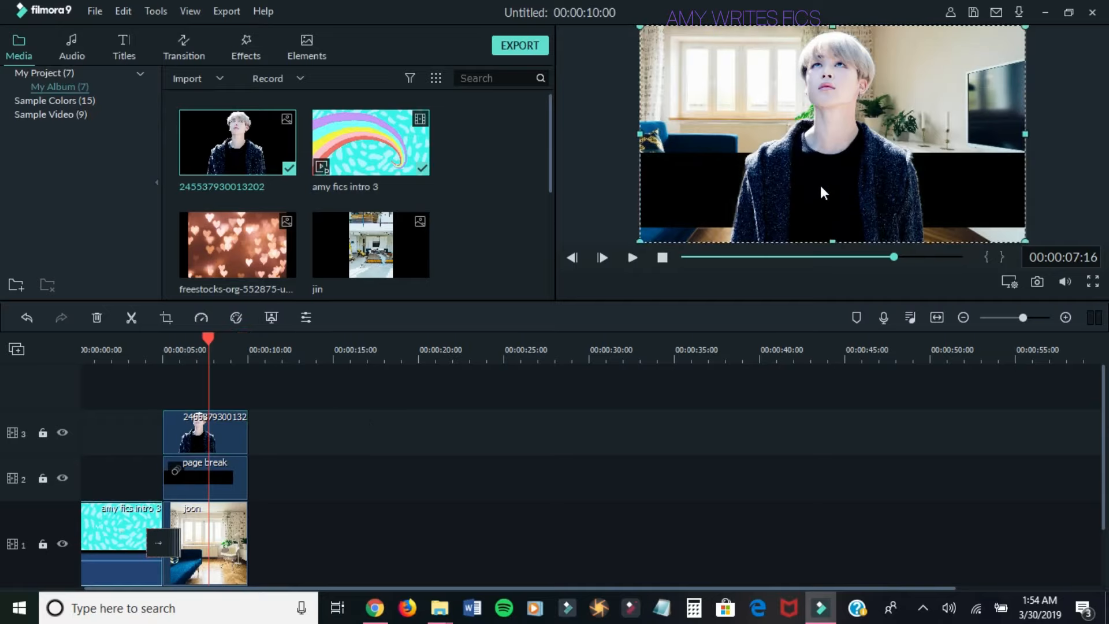
drag(787, 194, 844, 186)
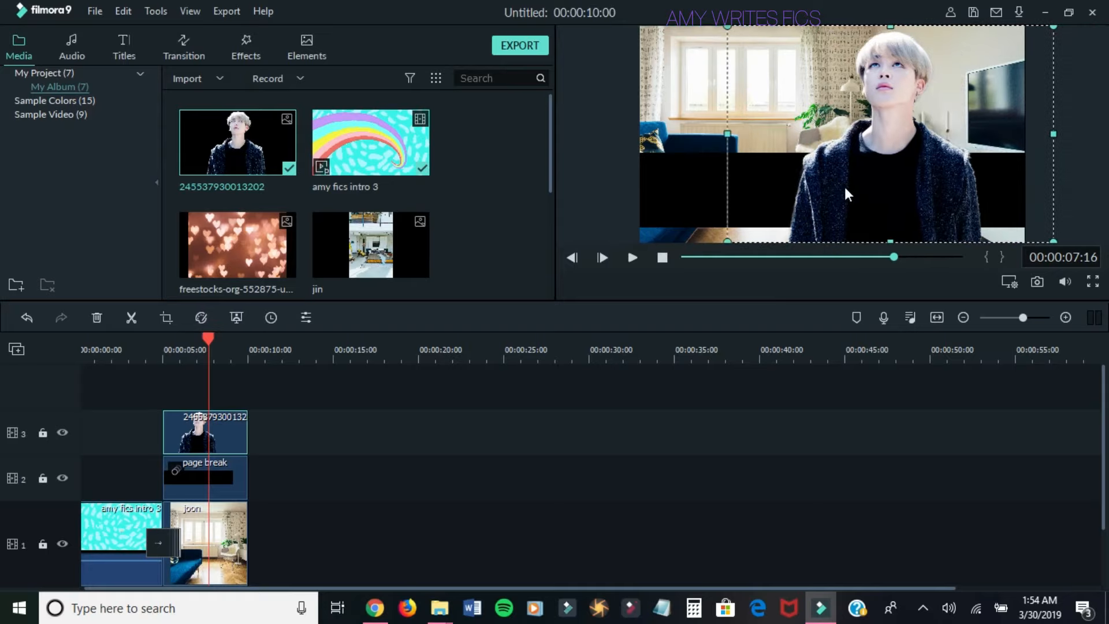
drag(729, 27, 796, 60)
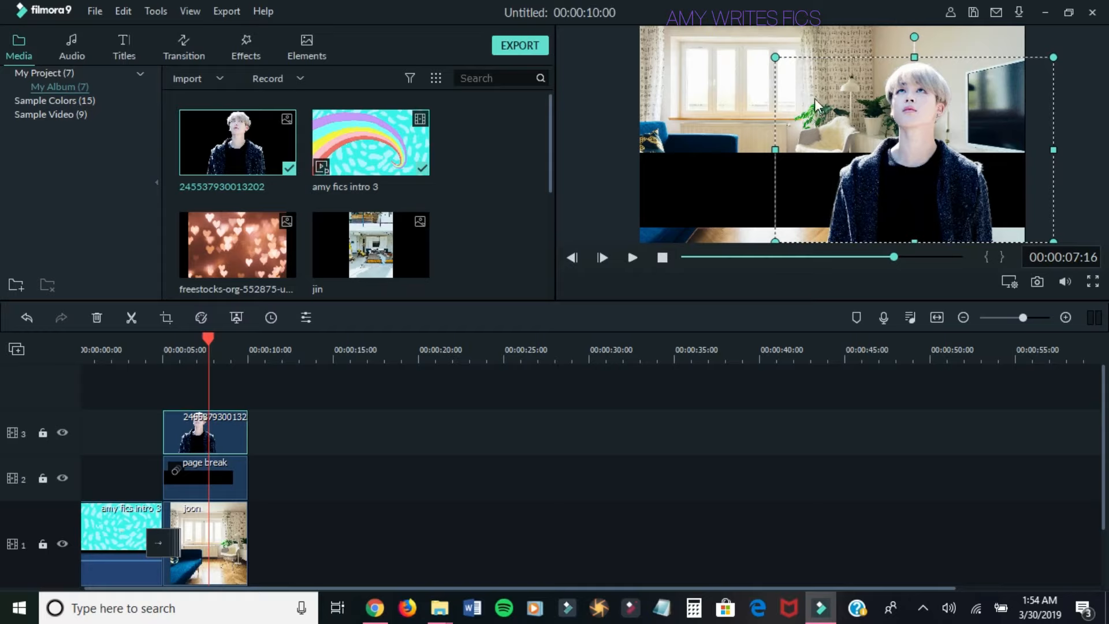
drag(833, 183, 870, 192)
mouse_move(888, 188)
mouse_down()
mouse_move(923, 191)
mouse_move(906, 186)
mouse_up()
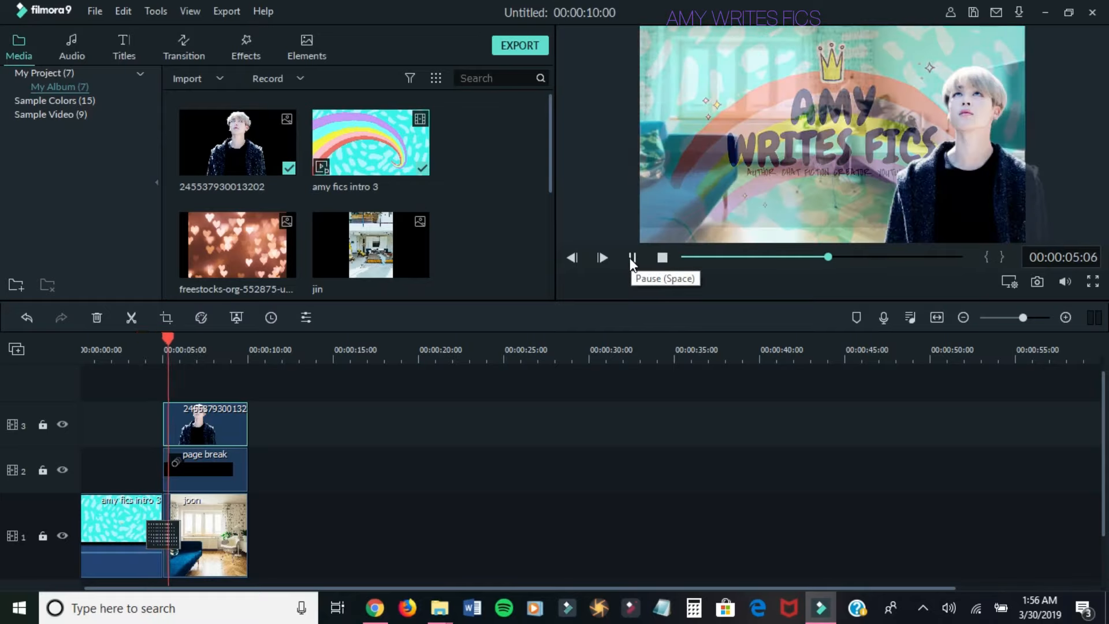
click(631, 259)
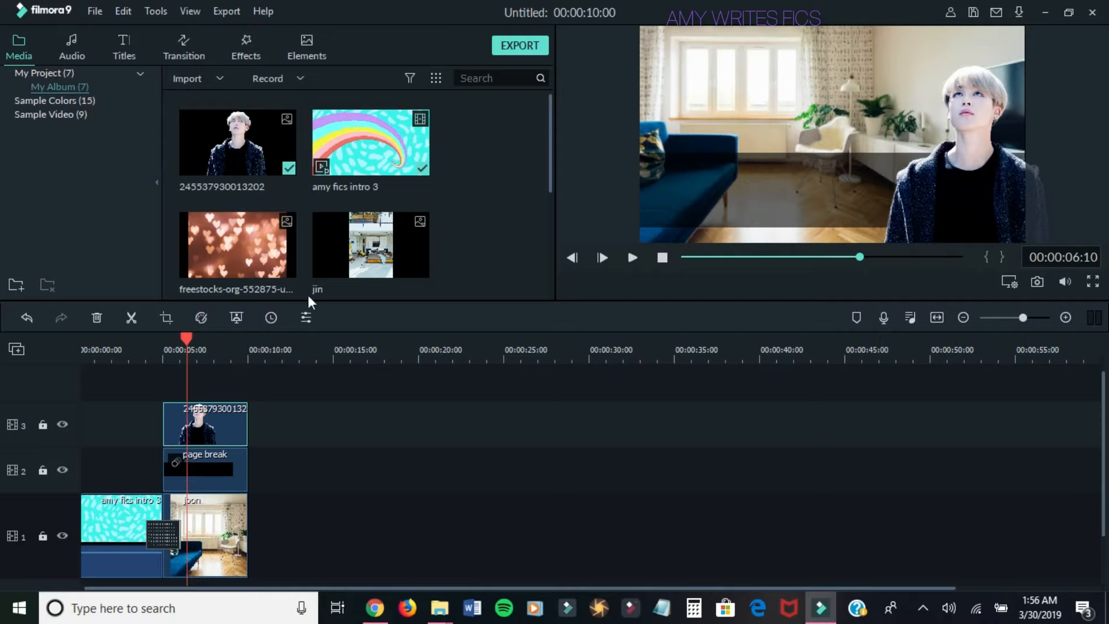
click(304, 317)
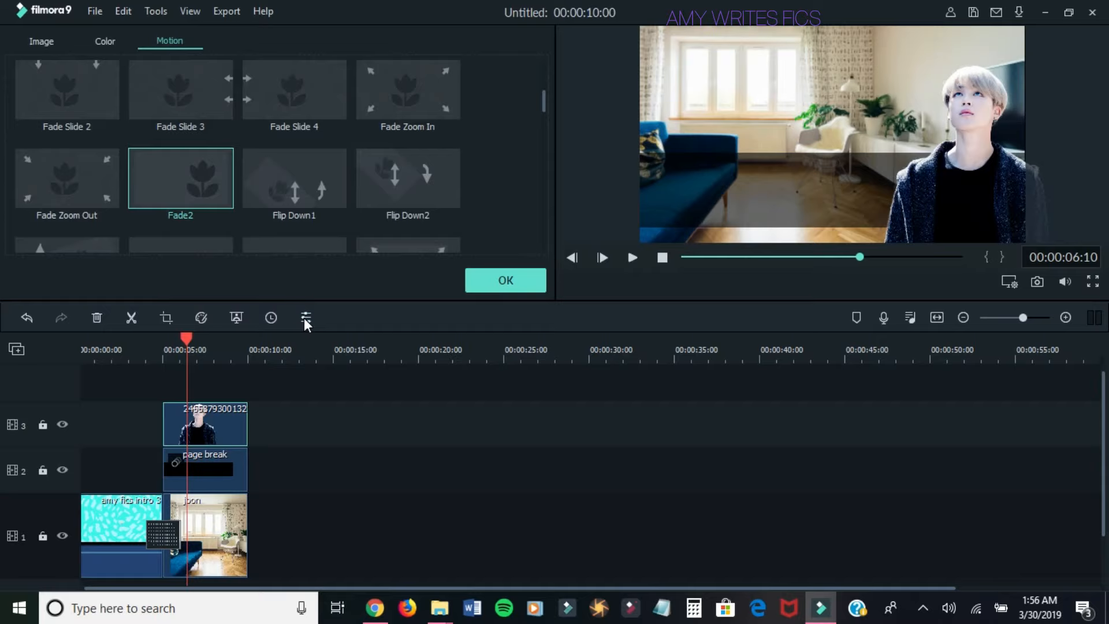
double_click(219, 183)
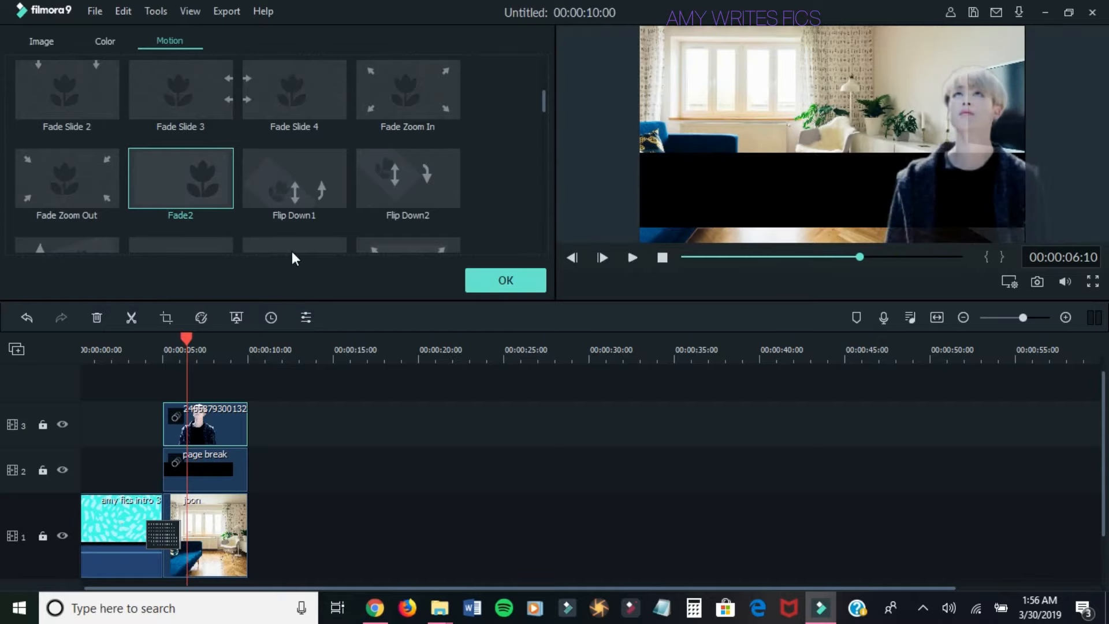
click(503, 281)
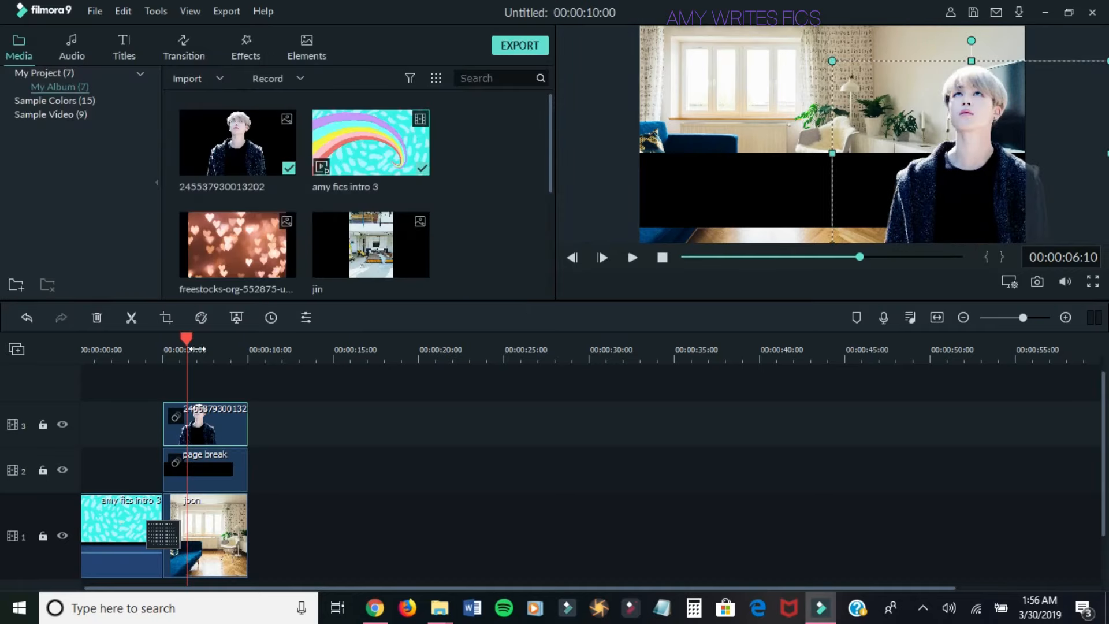
click(694, 258)
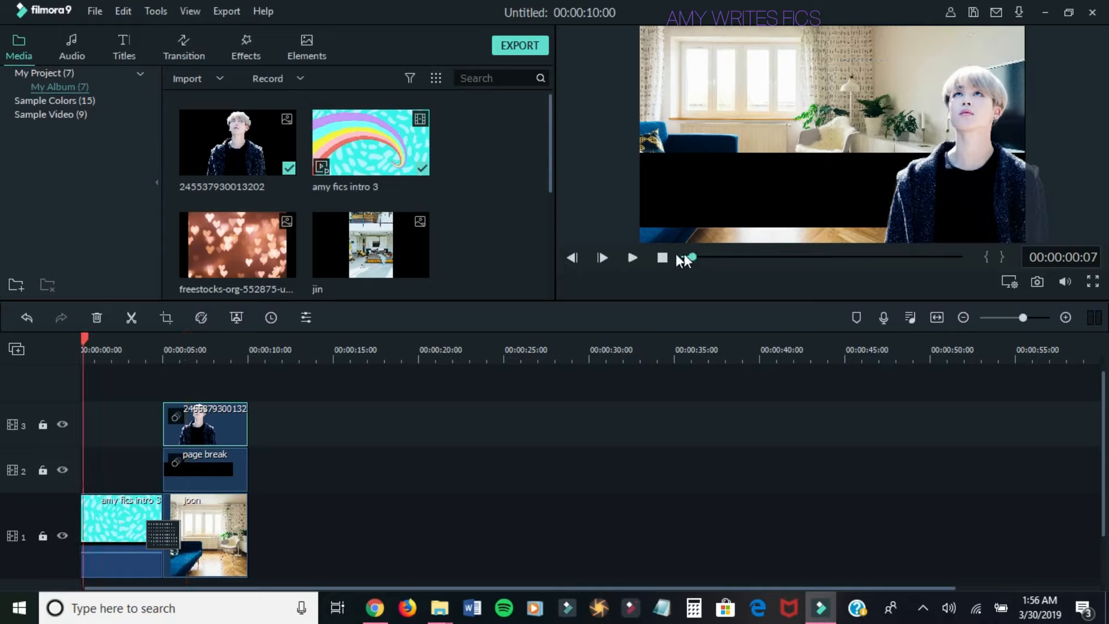
click(633, 258)
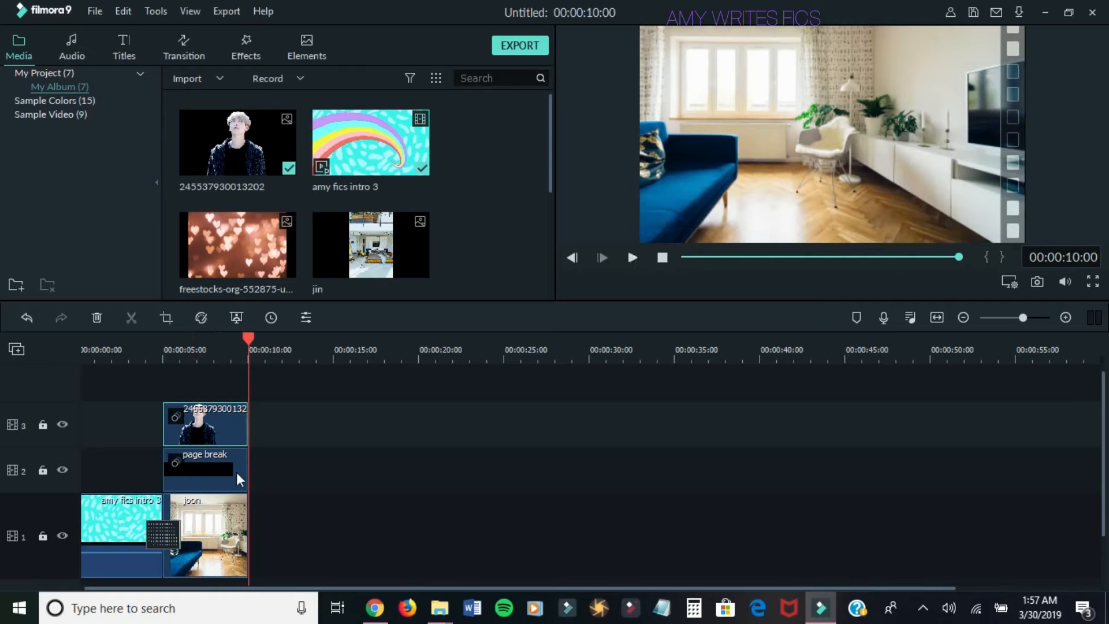
click(224, 506)
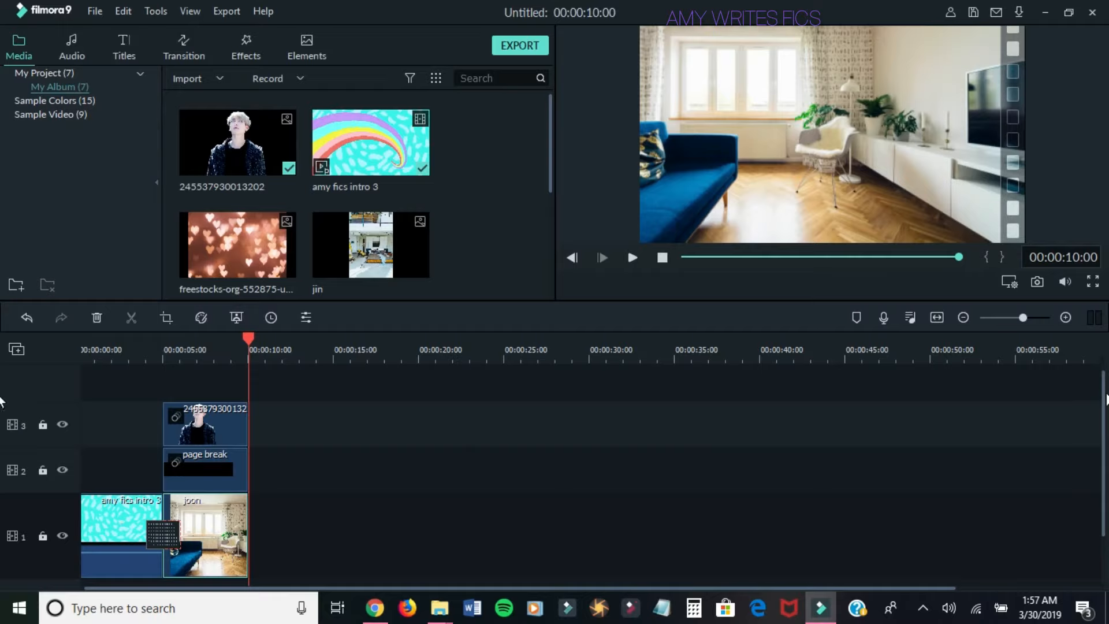
drag(1104, 399, 1105, 424)
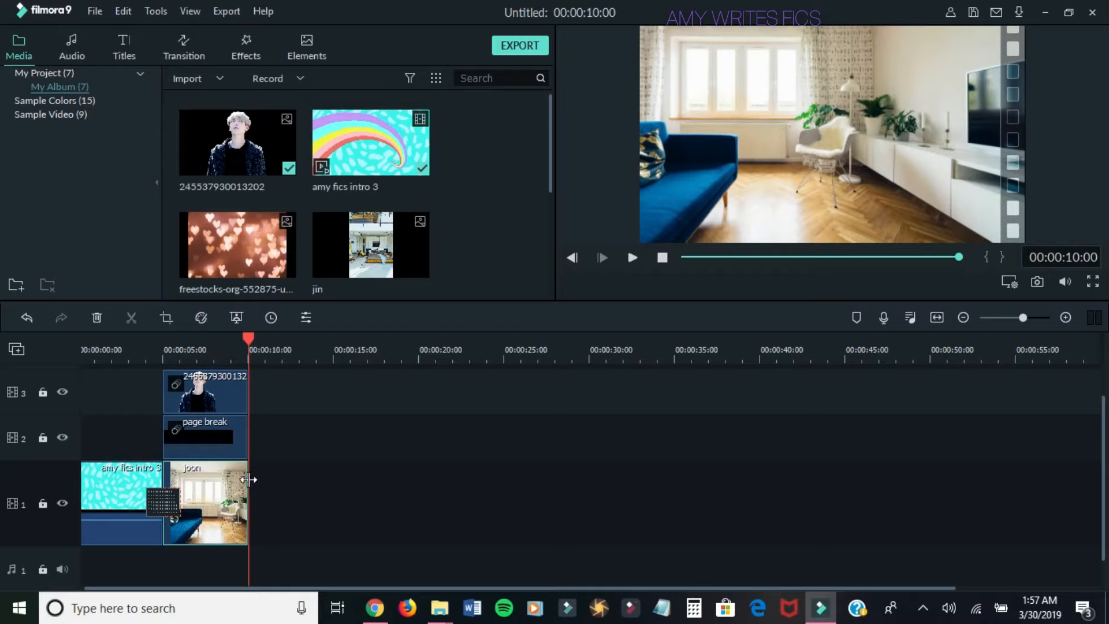
drag(247, 479, 834, 462)
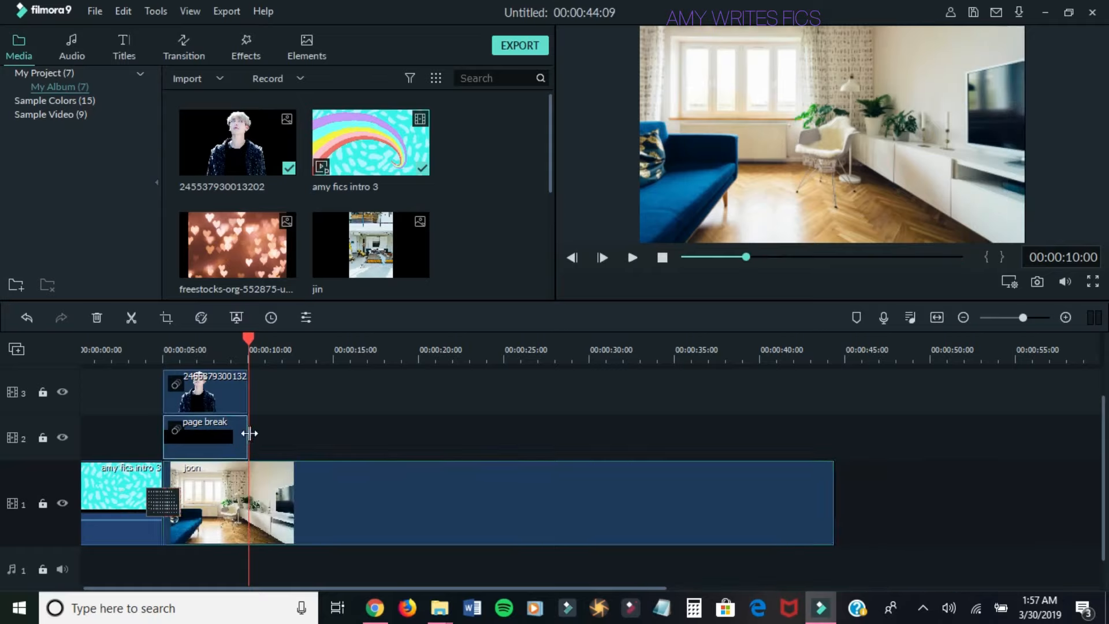
drag(246, 445, 831, 429)
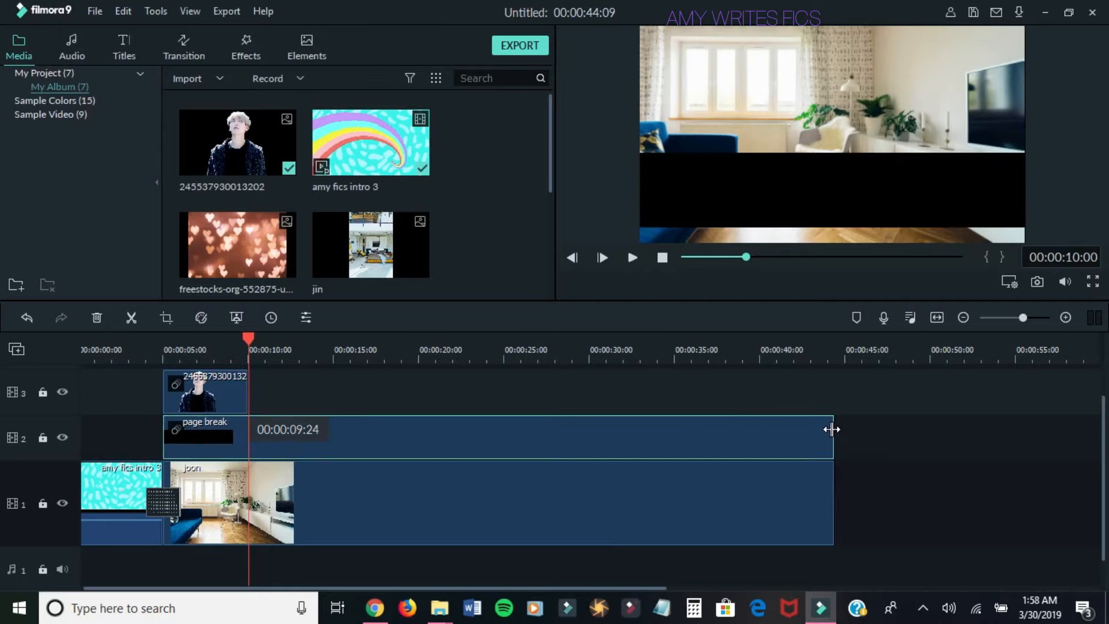
click(247, 393)
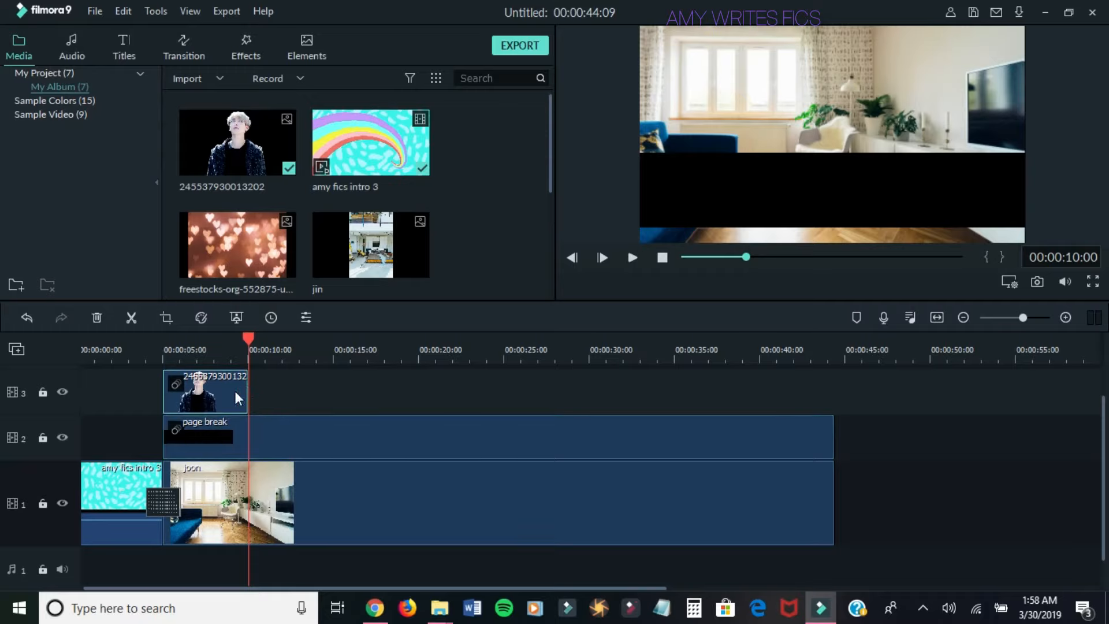
mouse_move(227, 387)
mouse_down()
mouse_move(339, 388)
mouse_move(214, 387)
mouse_move(224, 386)
mouse_up()
drag(247, 388, 833, 376)
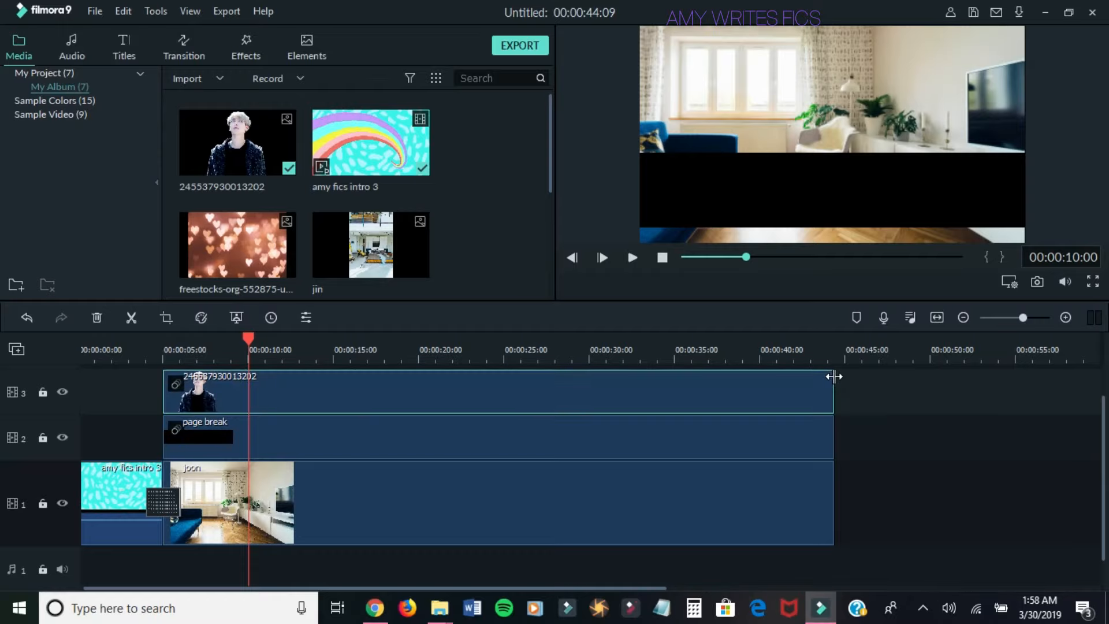
- Play the timeline from about 00:00:02:04 to preview the extended clips and pause it at about 00:00:13:18
click(696, 257)
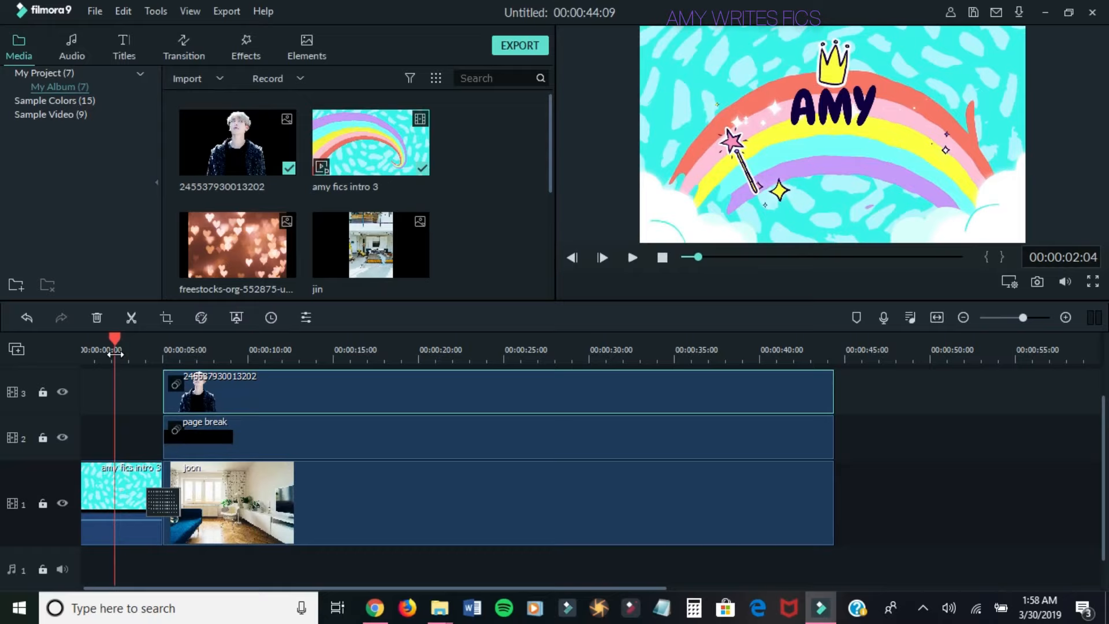
click(632, 258)
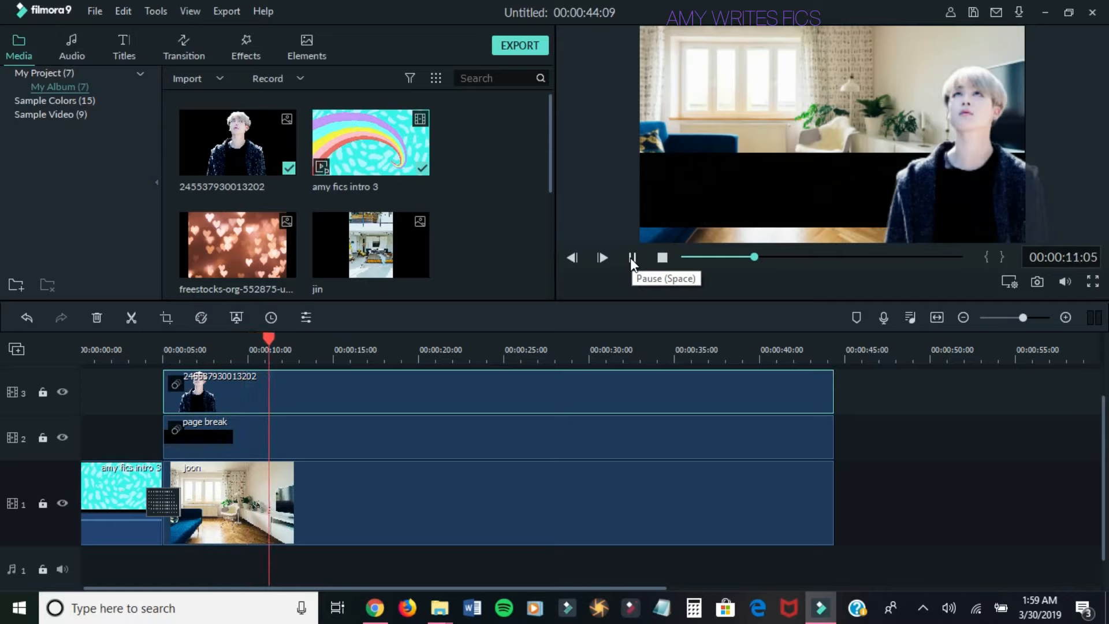
click(631, 258)
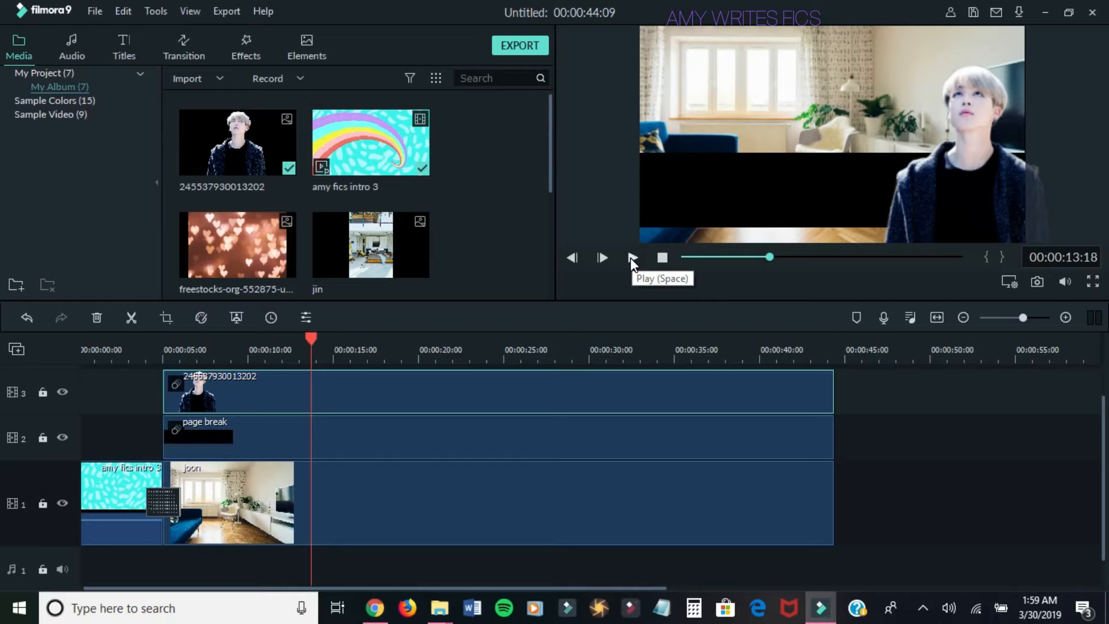
- Set the playhead to 00:00:05:00 and show the Subtitles category of the title presets
drag(1105, 433, 1104, 459)
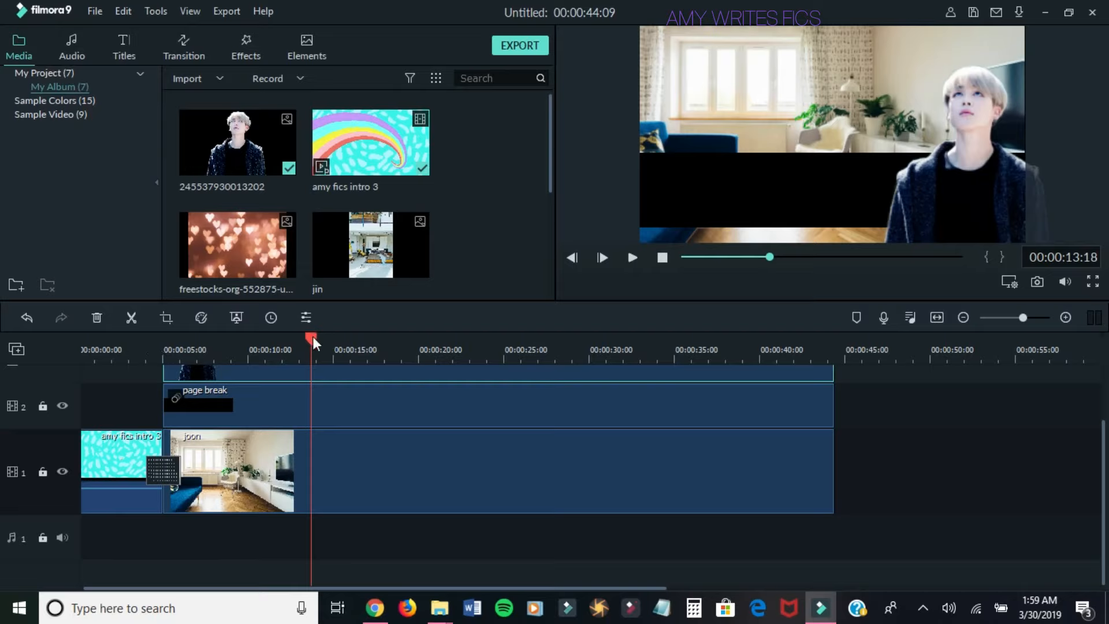
drag(313, 338, 164, 337)
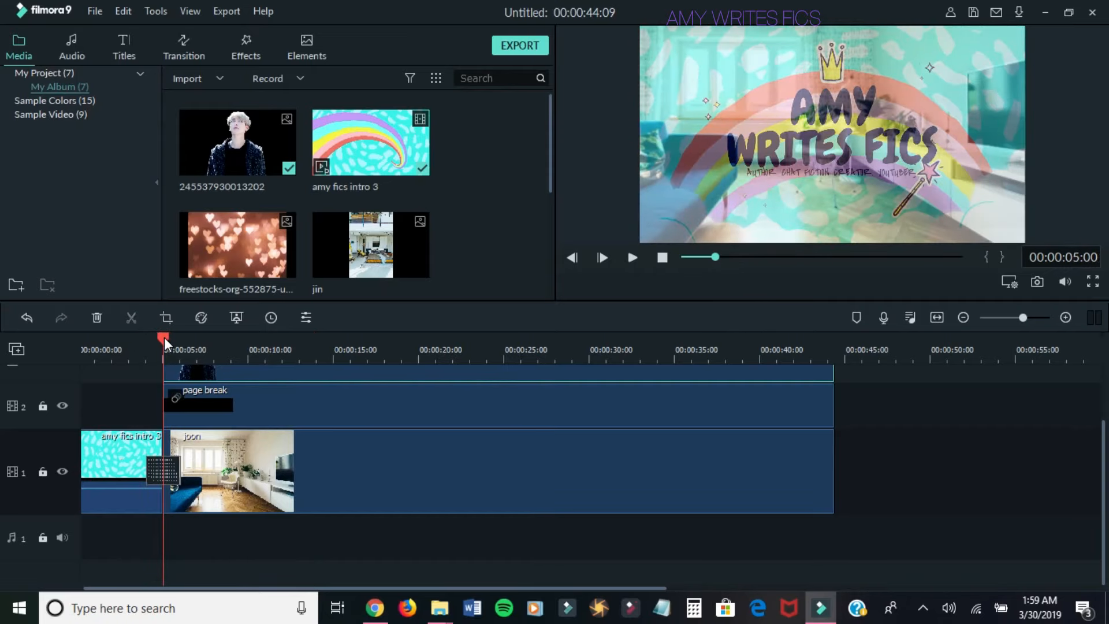
click(184, 404)
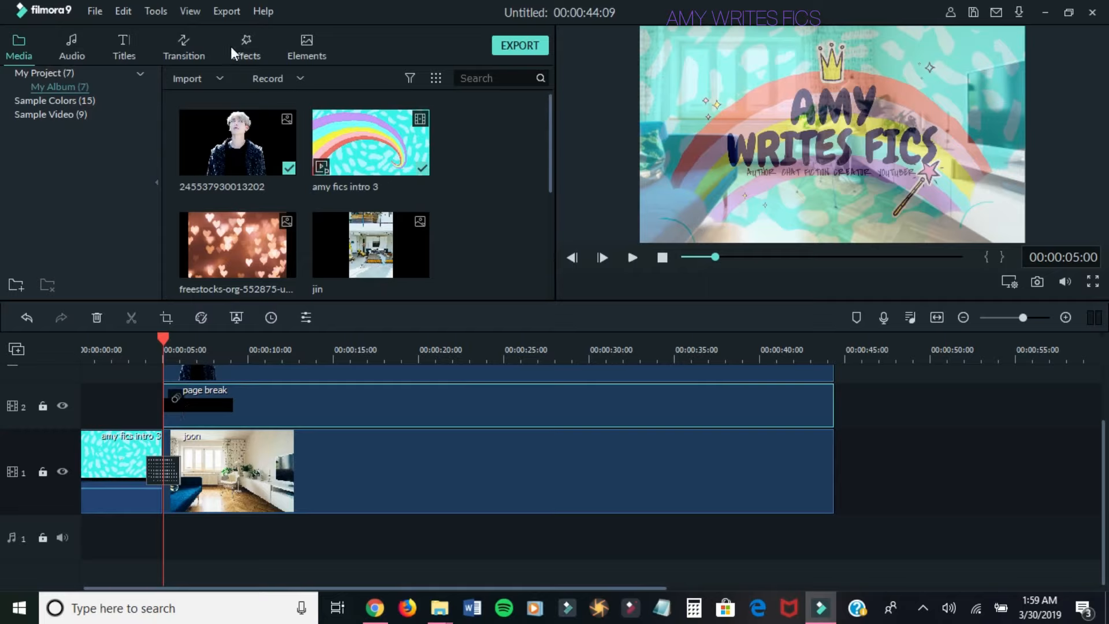
click(121, 43)
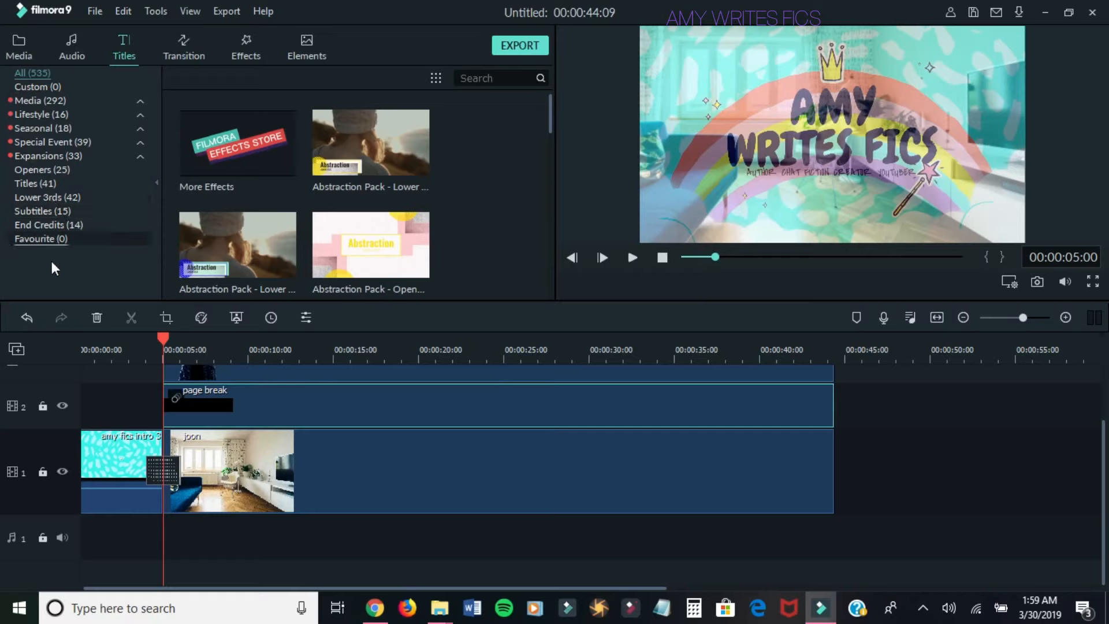
click(67, 210)
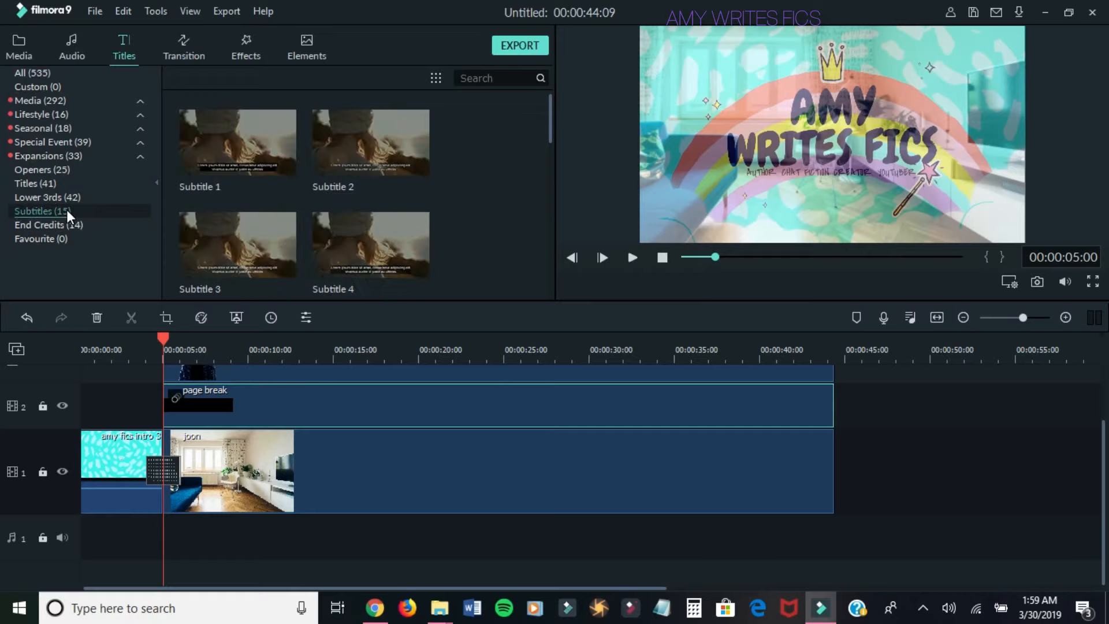
- Try adding the Subtitle 2 title above the image clip at 00:00:05:00 and undo it
click(371, 142)
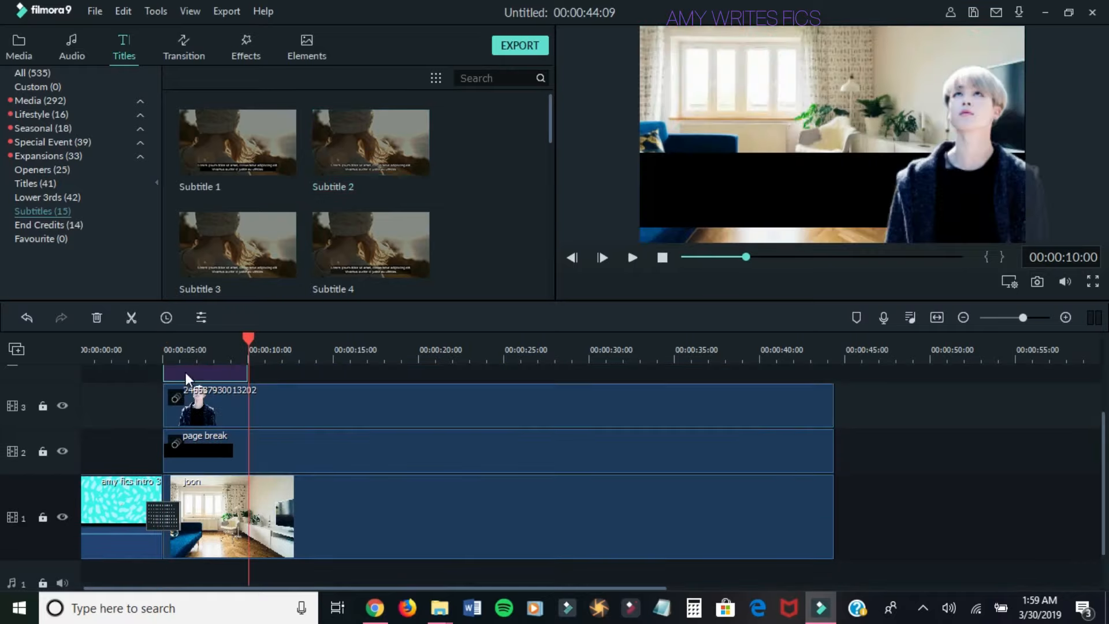
click(24, 317)
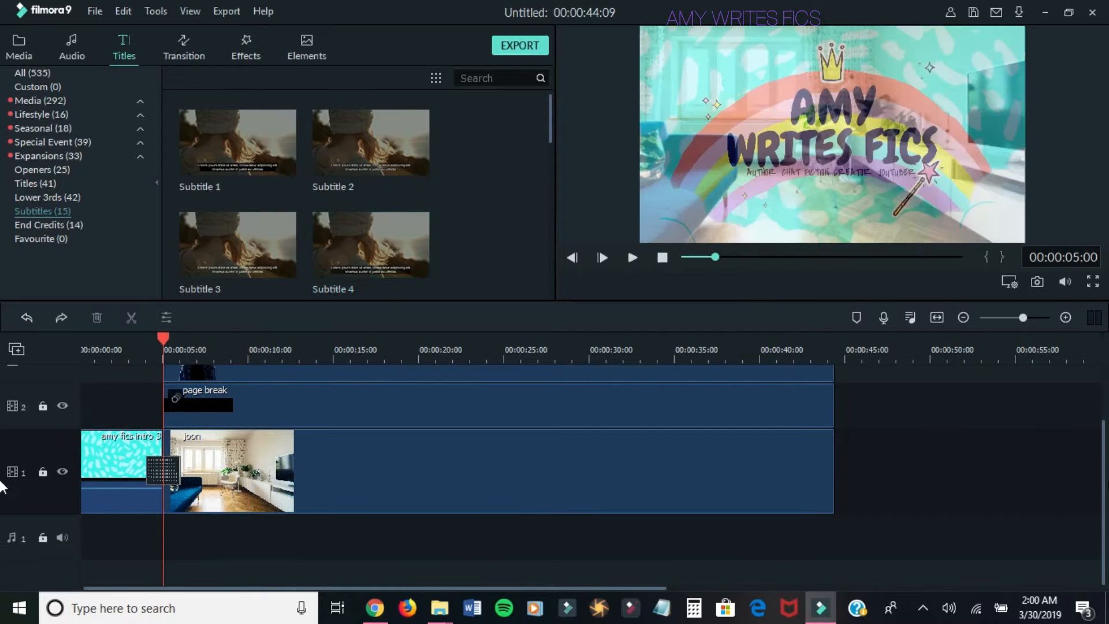
drag(1104, 481, 1102, 402)
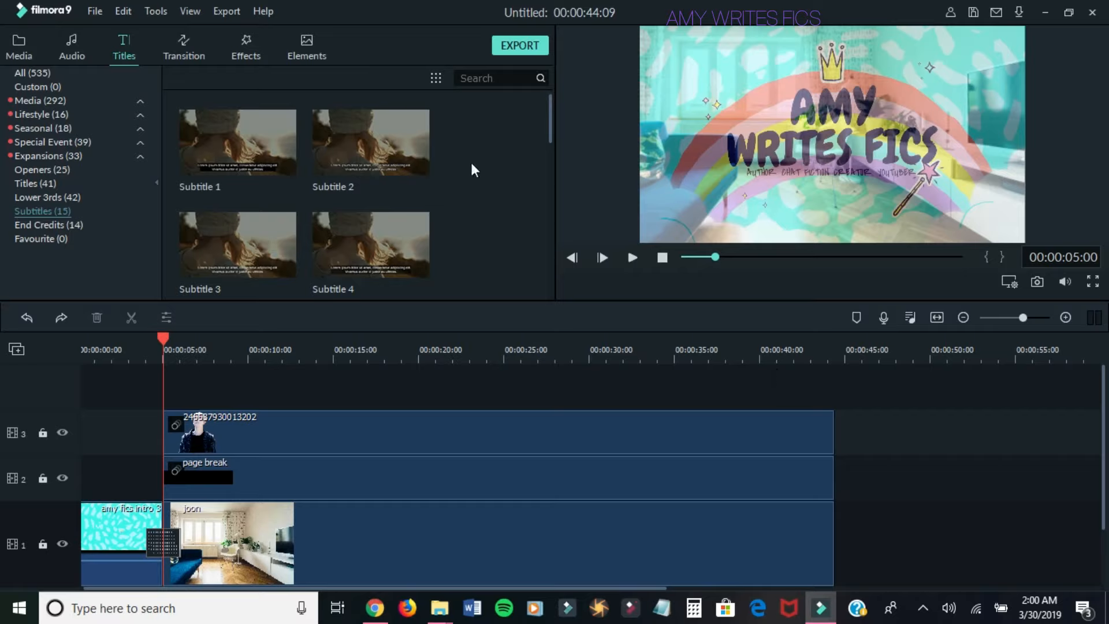
drag(405, 138, 150, 377)
mouse_move(171, 376)
mouse_down()
mouse_move(75, 380)
mouse_move(195, 378)
mouse_move(109, 376)
mouse_move(168, 376)
mouse_up()
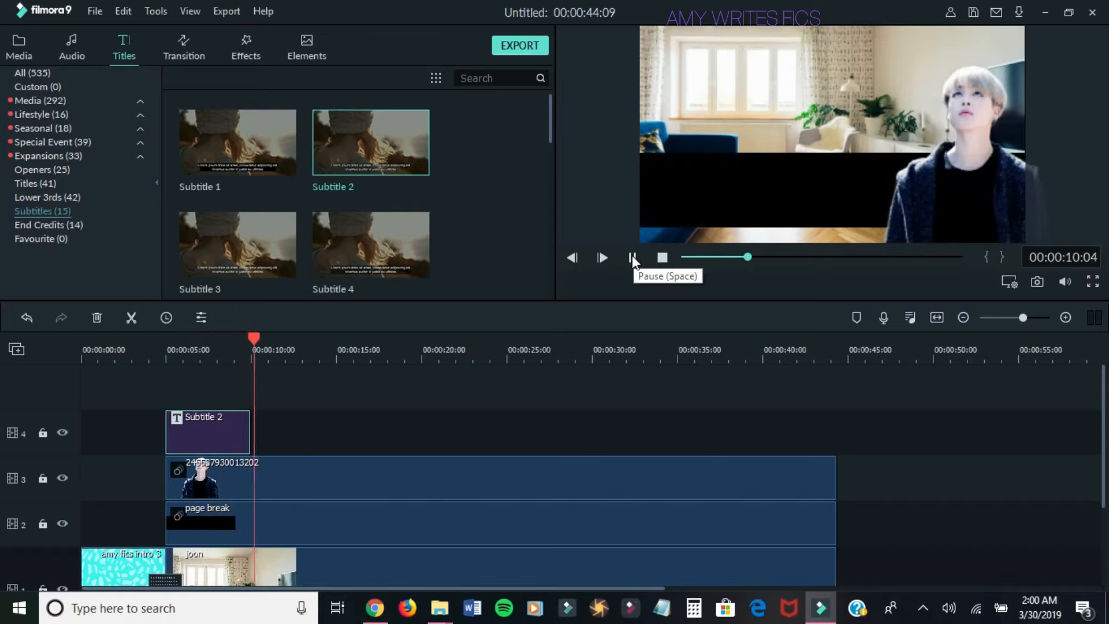
- Pause playback, set the playhead to 00:00:05:17 within the Subtitle 2 clip, and open that title in the advanced text editor
click(632, 255)
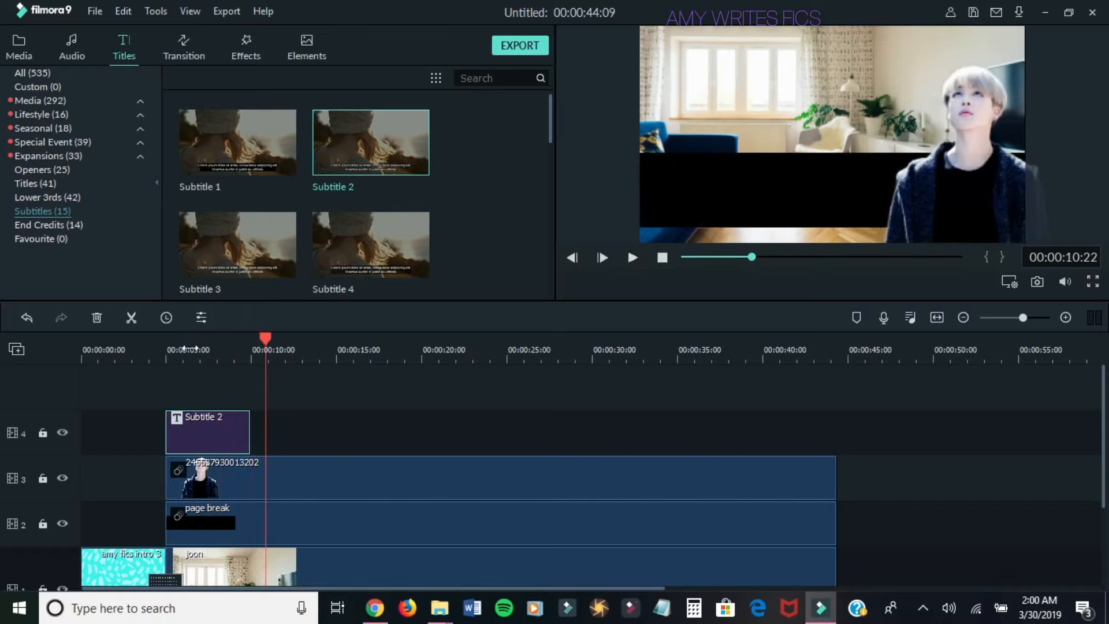
click(176, 363)
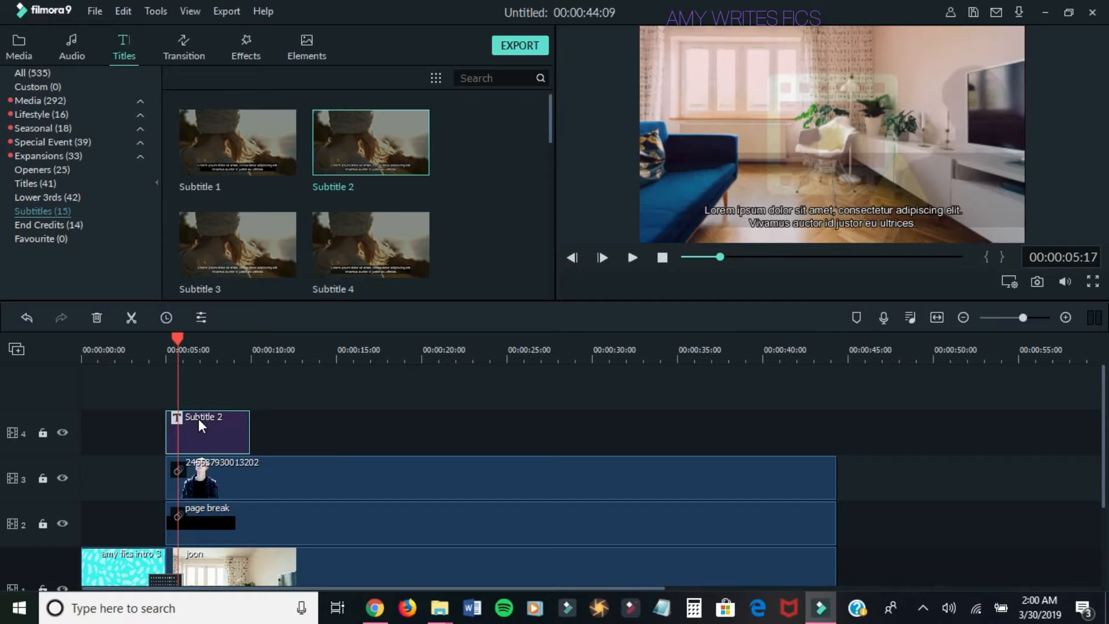
click(201, 319)
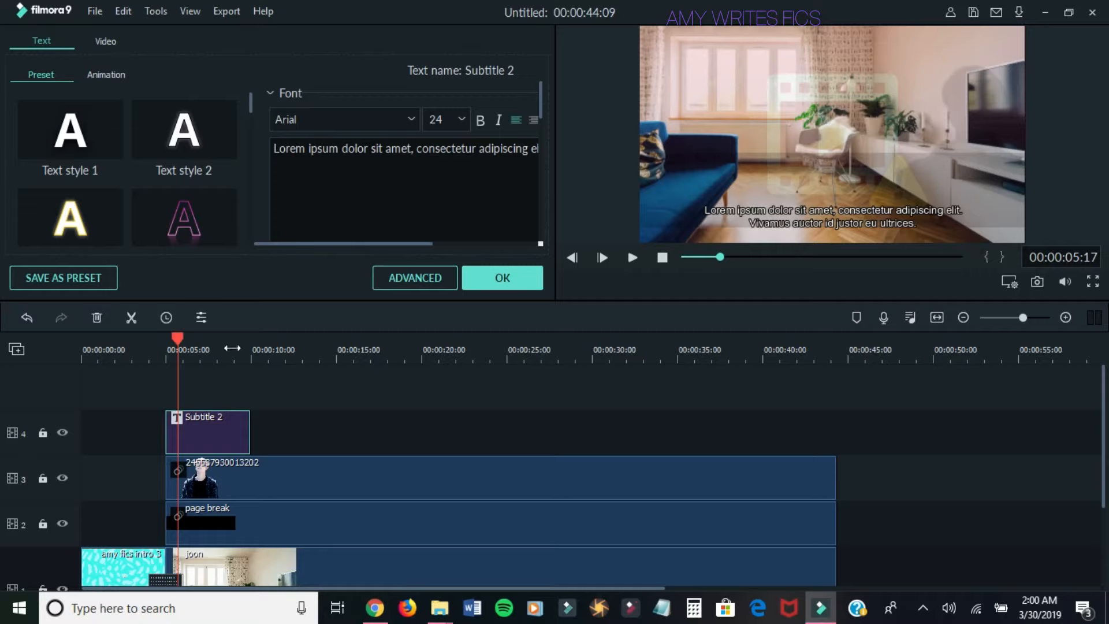
click(410, 282)
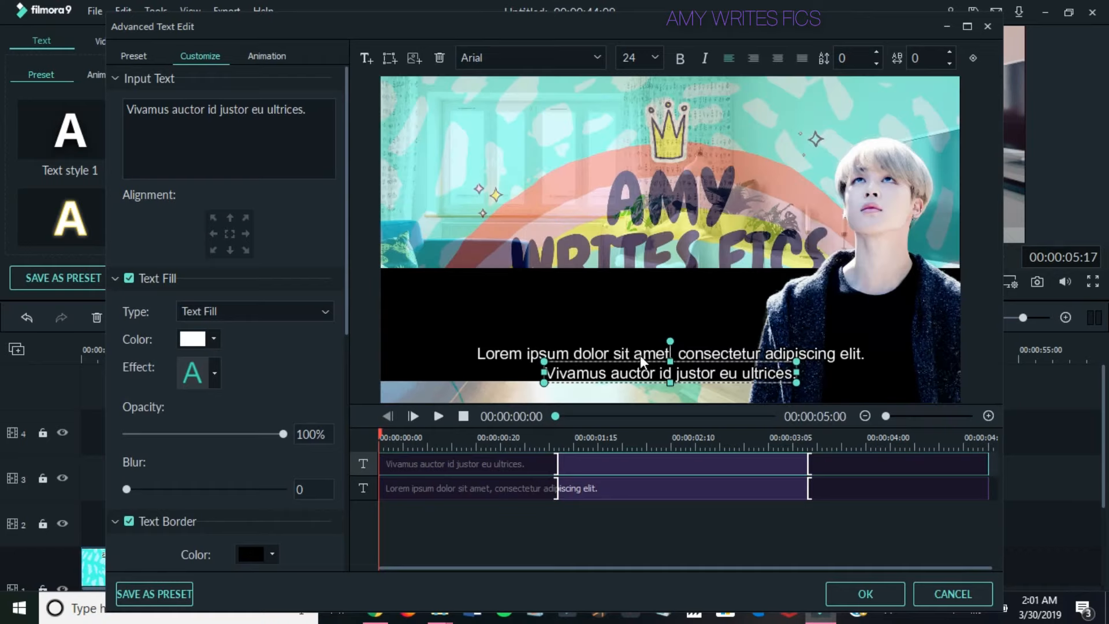
click(630, 341)
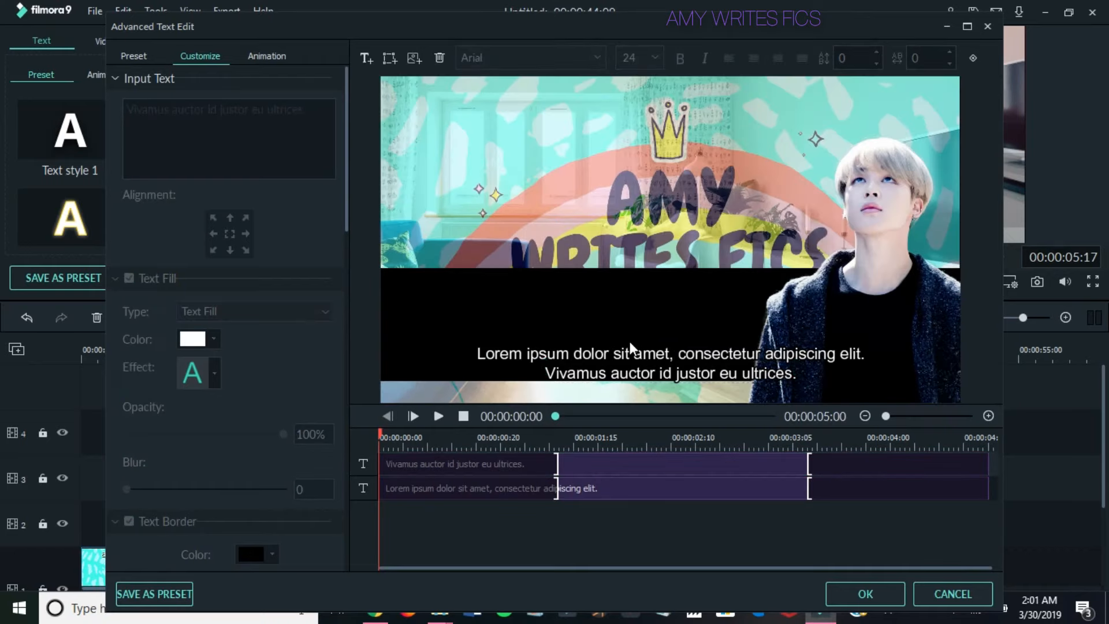
- Compare the two subtitle text lines and delete the "Lorem ipsum dolor sit amet, consectetur adipiscing elit." line
click(492, 459)
click(486, 486)
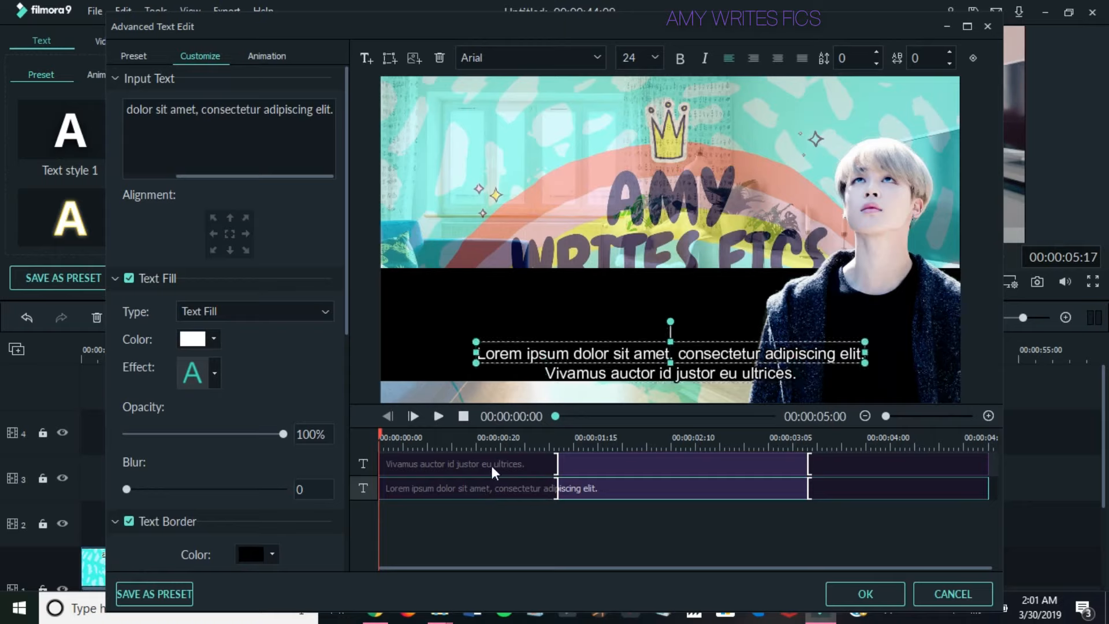
click(491, 466)
click(496, 493)
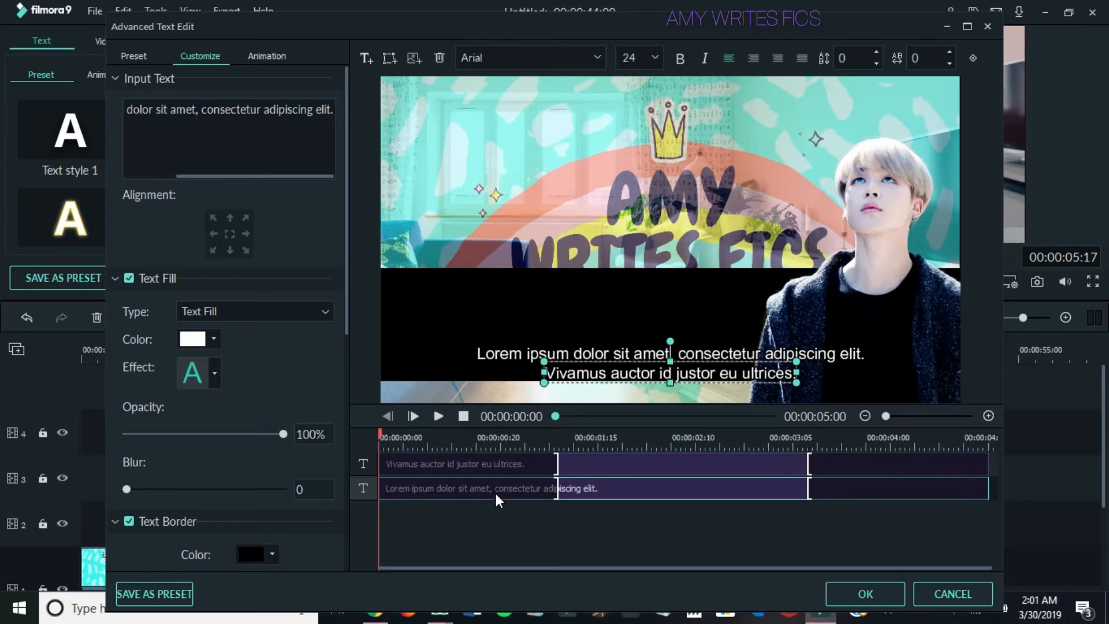
click(598, 466)
click(602, 490)
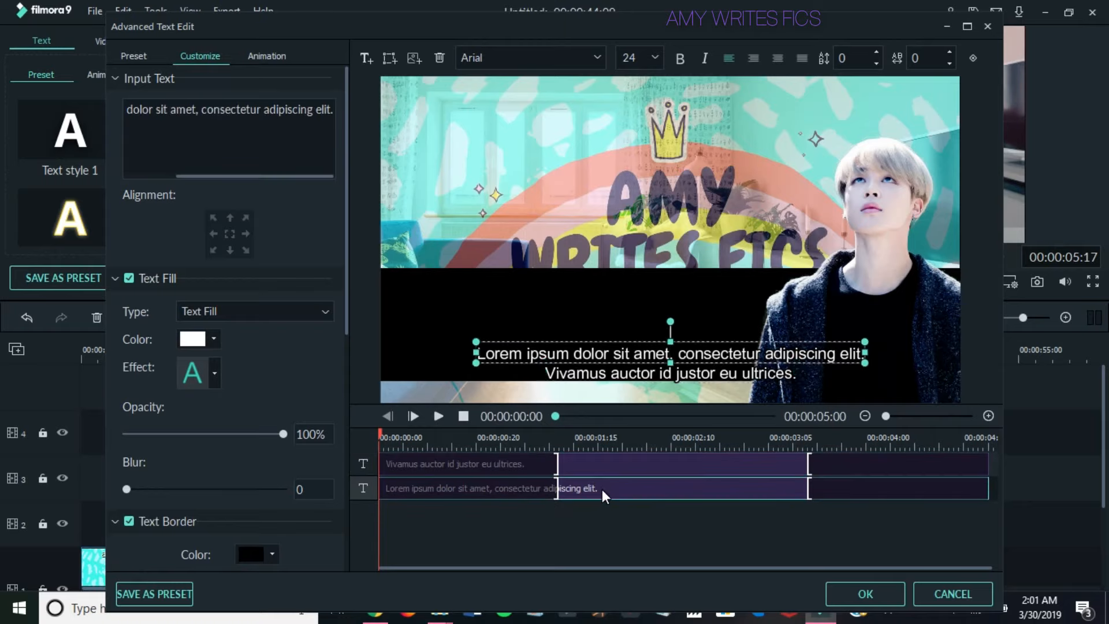
click(608, 458)
click(599, 491)
click(598, 459)
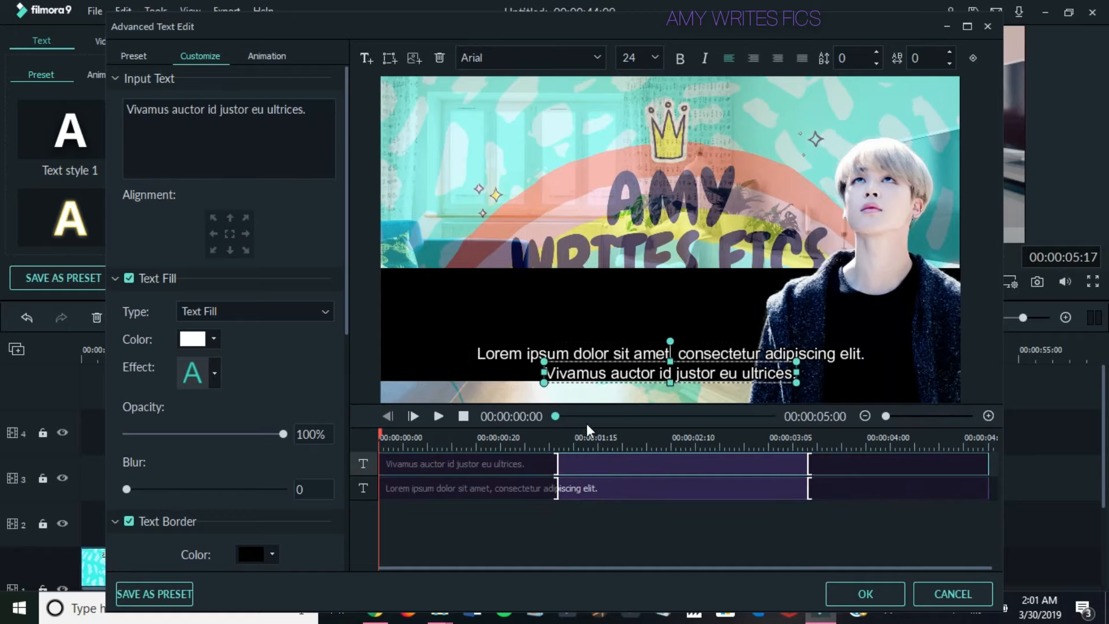
click(595, 483)
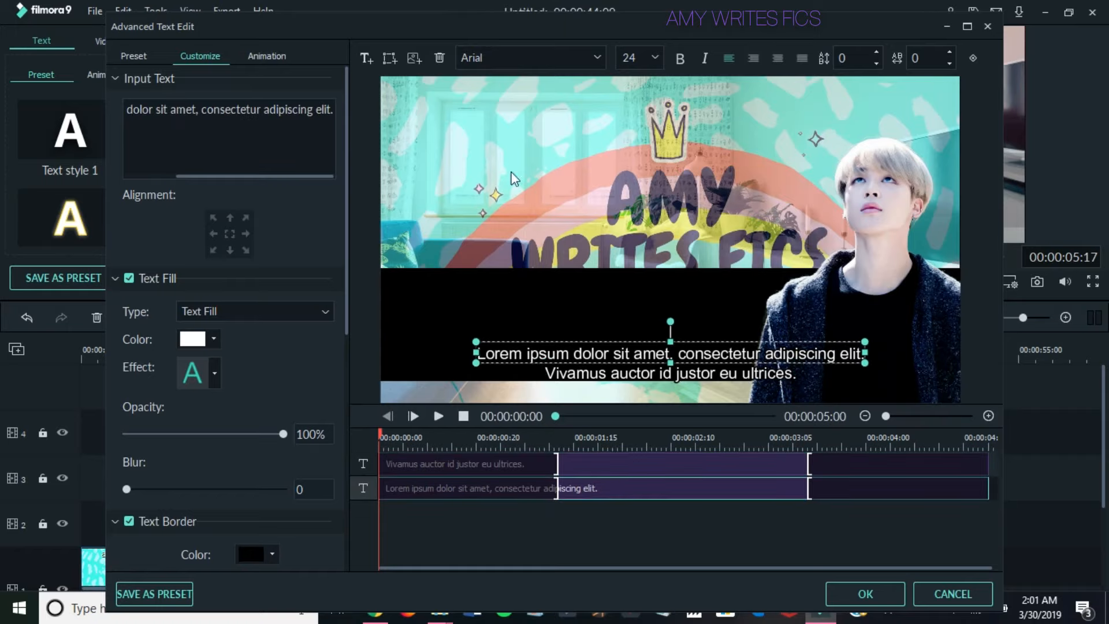
click(440, 57)
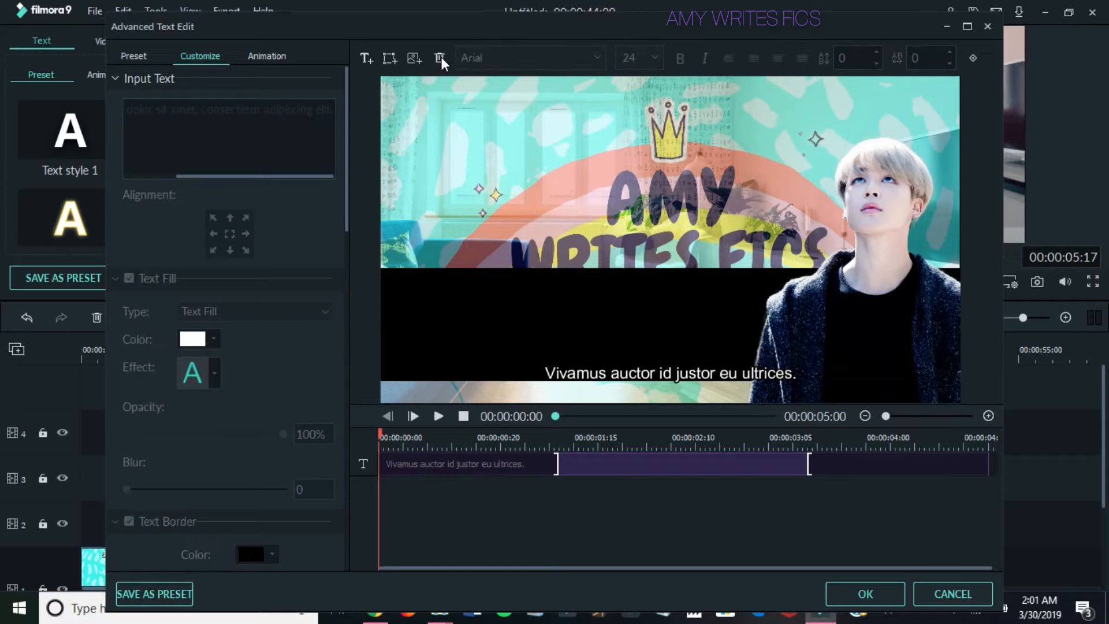
- Move the remaining subtitle line up into the black band and replace its text with "This is just a tutorial."
click(588, 465)
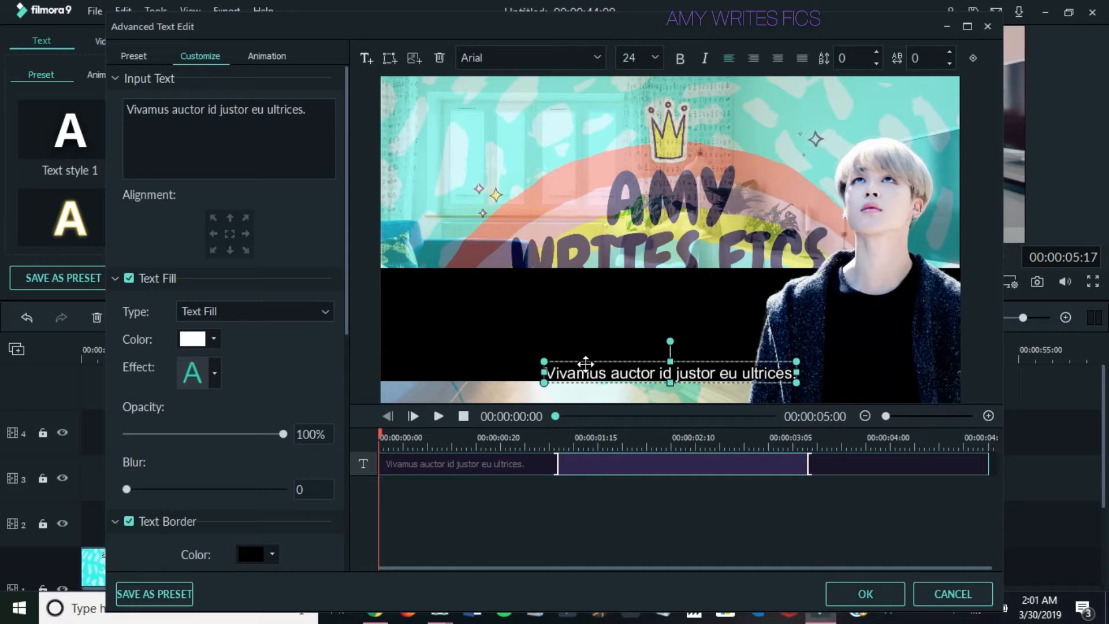
drag(595, 363, 461, 281)
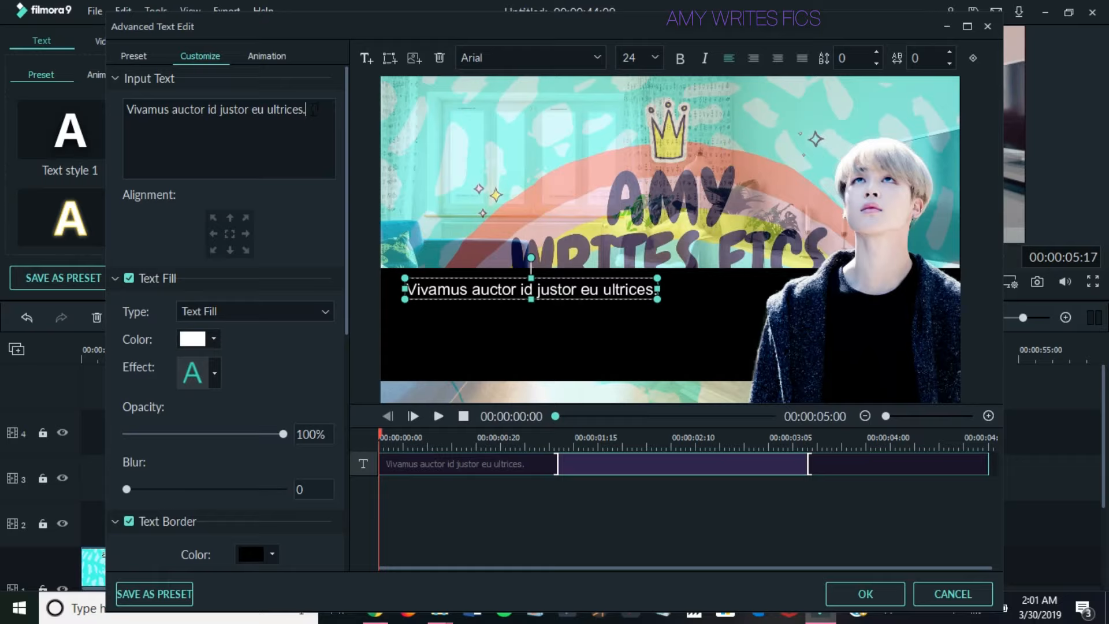
drag(317, 107, 126, 94)
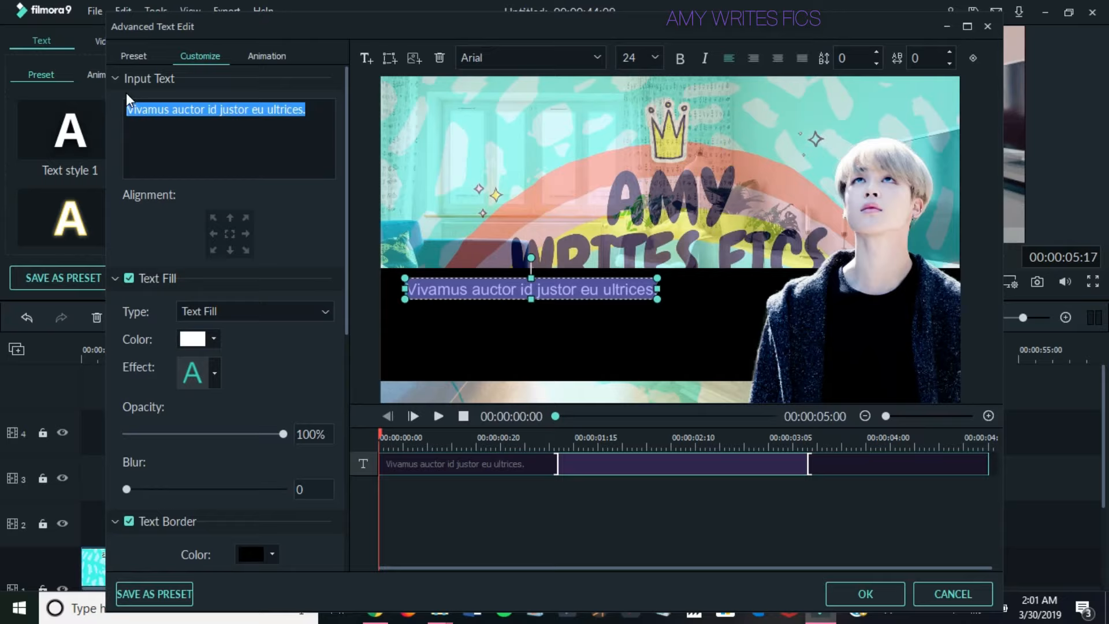
text(This is just a tutorial.)
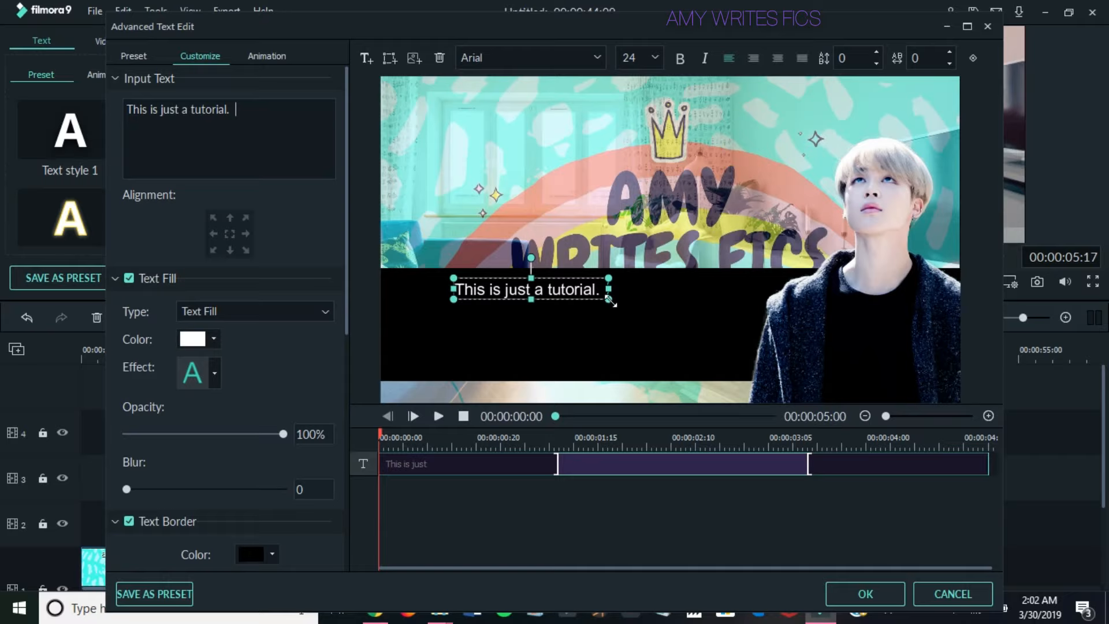
- Enlarge the subtitle's text box, set its font size to 40, and move it to the black band's upper-left area
mouse_move(608, 299)
mouse_down()
mouse_move(693, 343)
mouse_move(609, 316)
mouse_up()
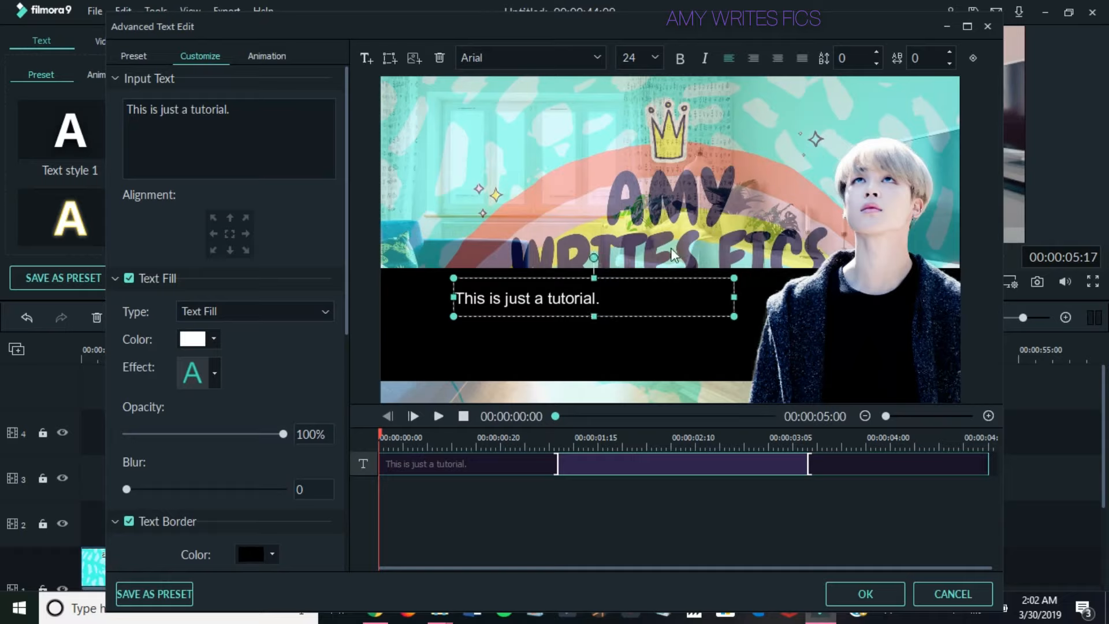
click(654, 57)
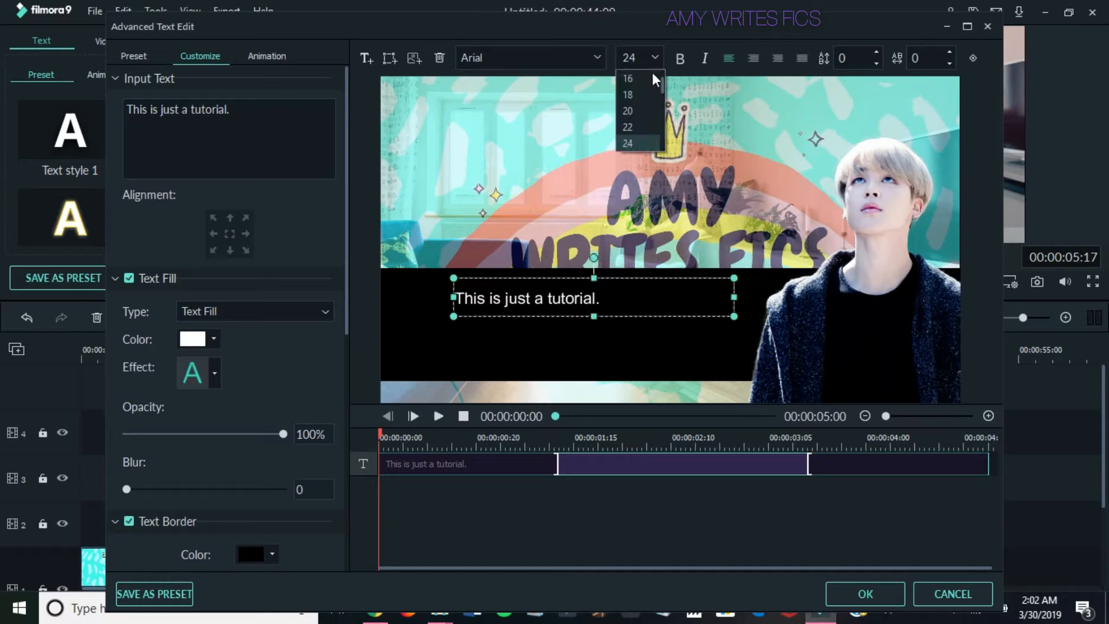
drag(663, 87, 664, 99)
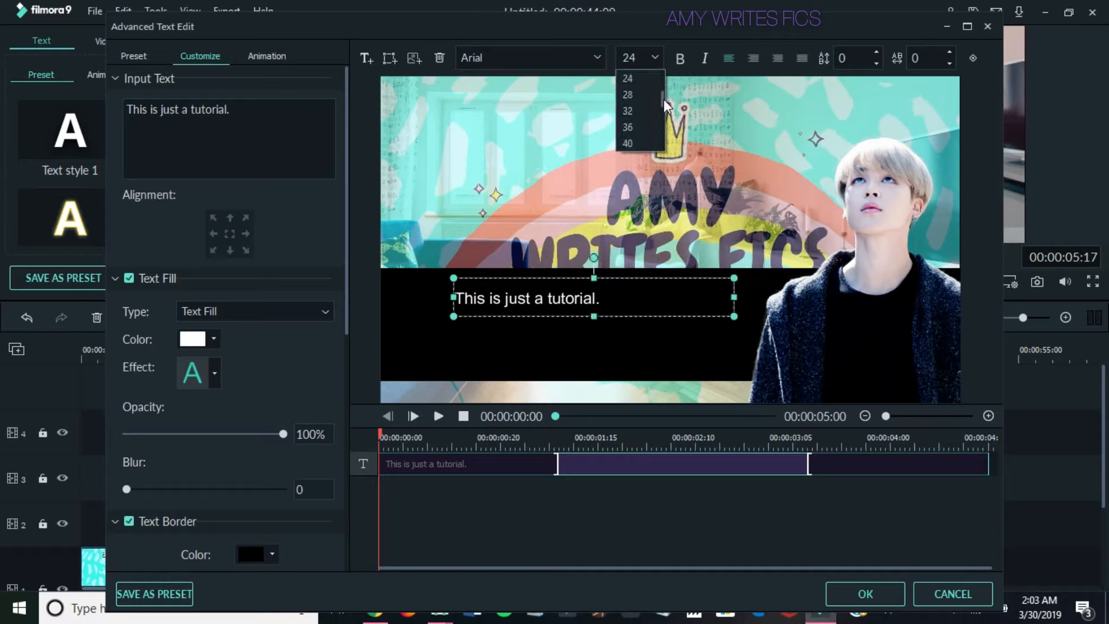
click(640, 138)
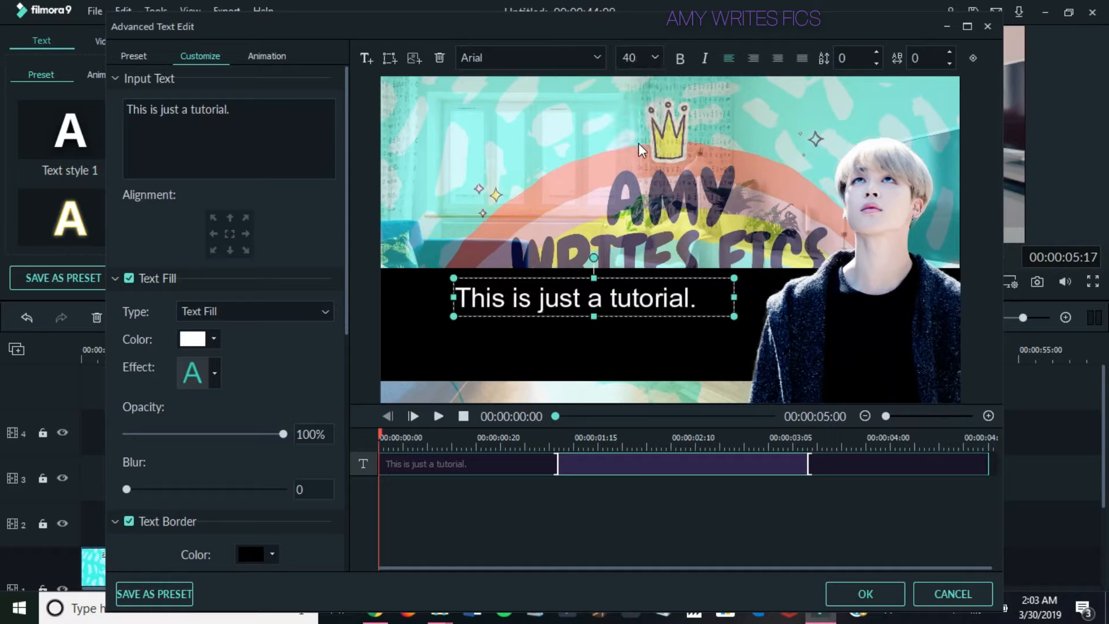
drag(579, 282, 512, 276)
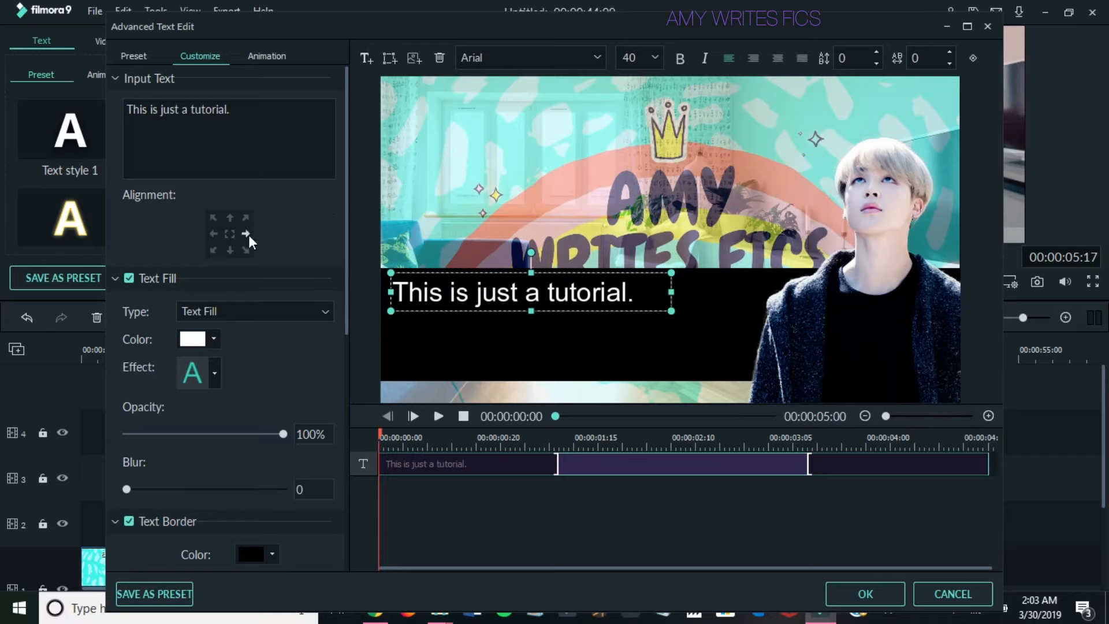
- Try centre and right alignment on the subtitle text and restore left alignment
click(755, 59)
click(778, 58)
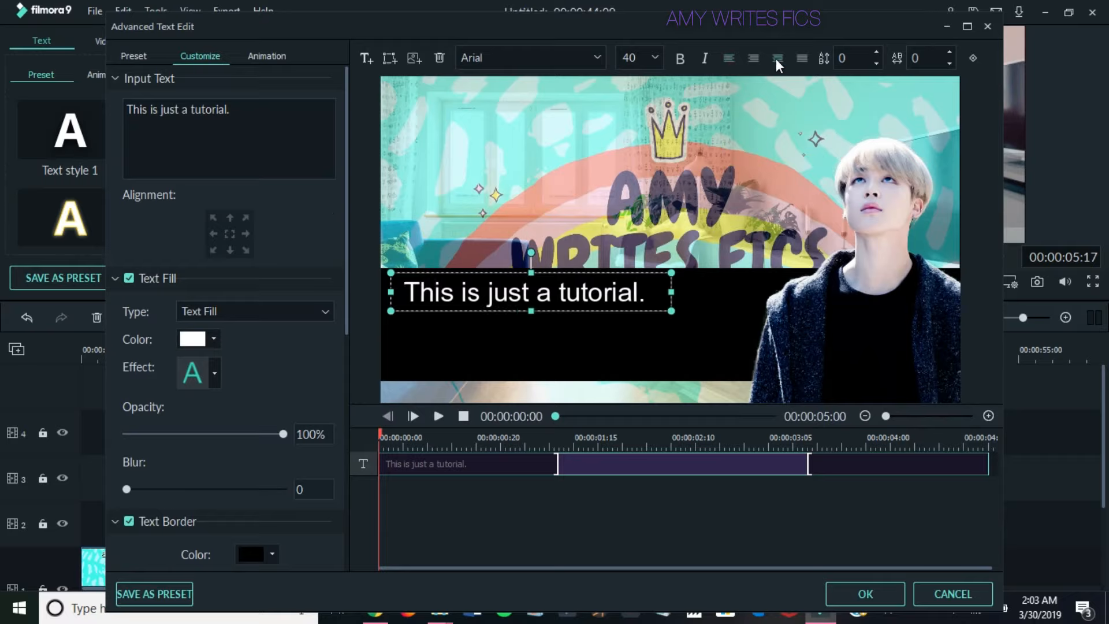
click(726, 60)
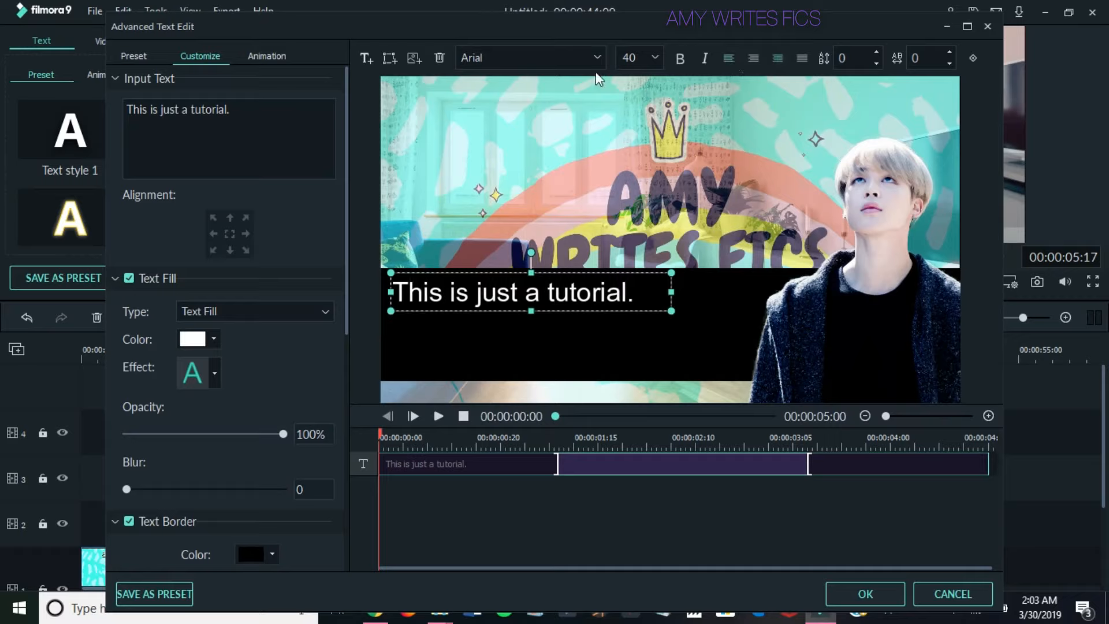
- Set the subtitle's font to Amatic SC Regular and paste the sentence "This is just a tutorial." two more times after the first
click(596, 57)
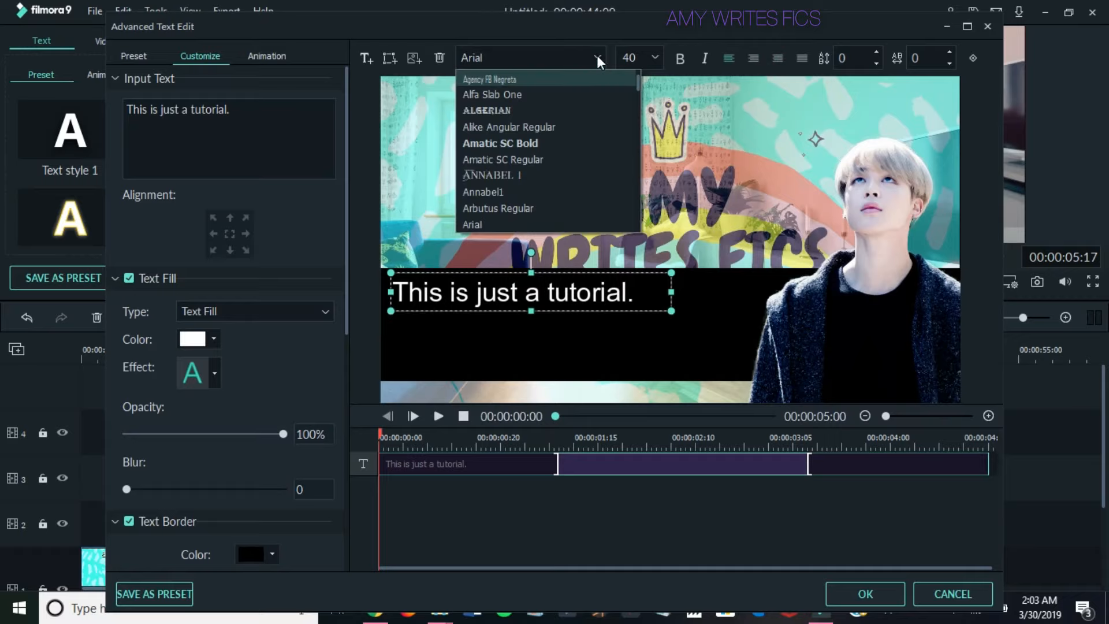
click(556, 154)
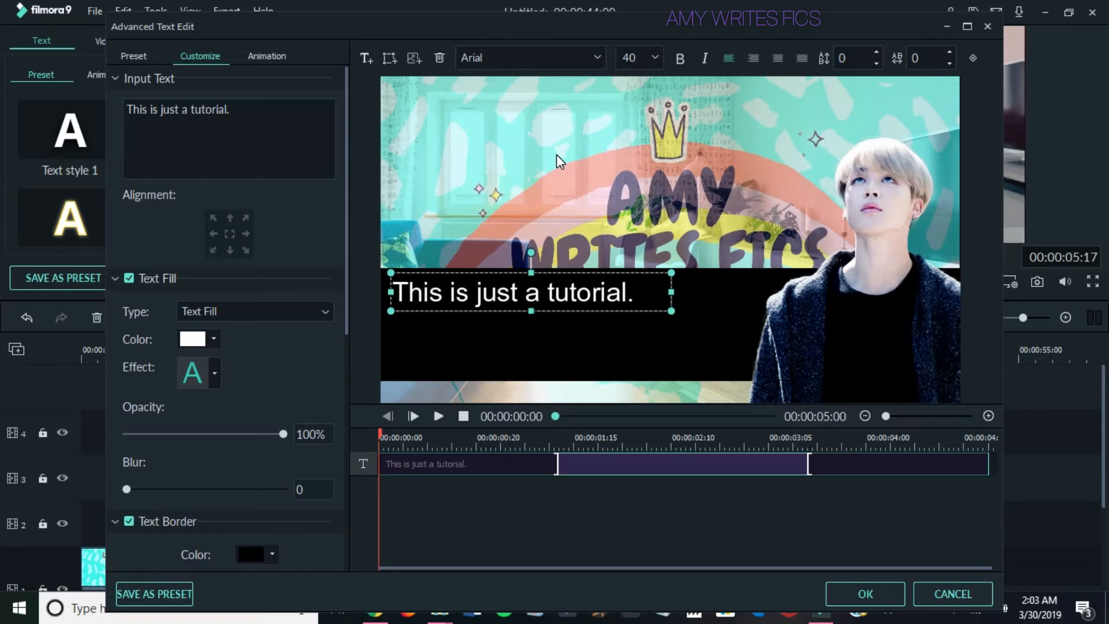
key(ctrl+v)
key(ctrl+v)
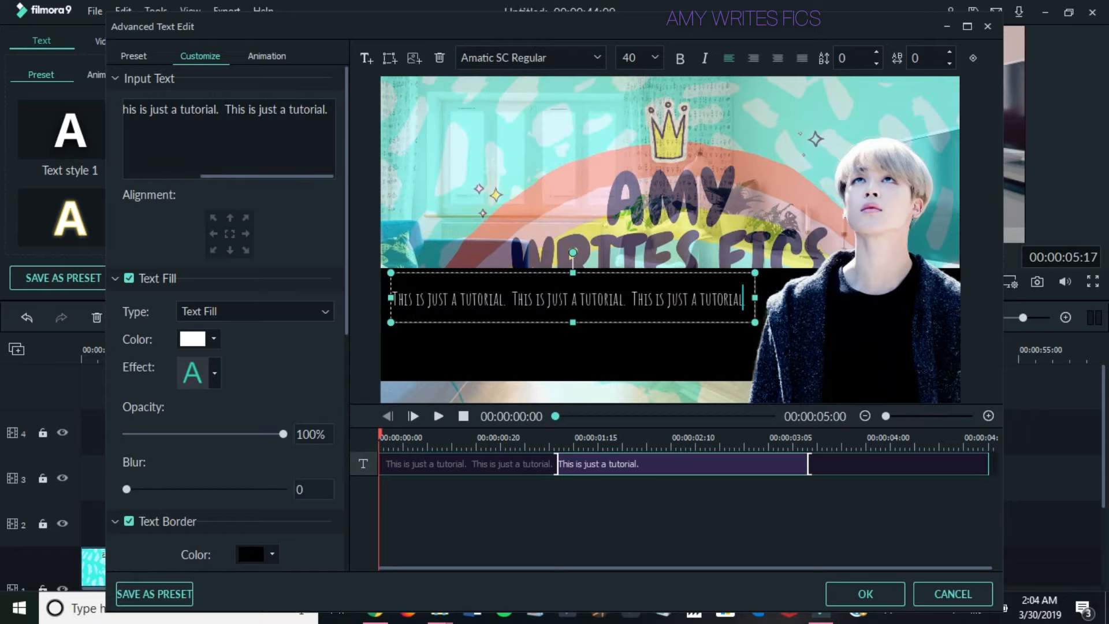
- Insert a line break so the third "This is just a tutorial." sentence starts a second line
click(515, 301)
click(633, 296)
key(Return)
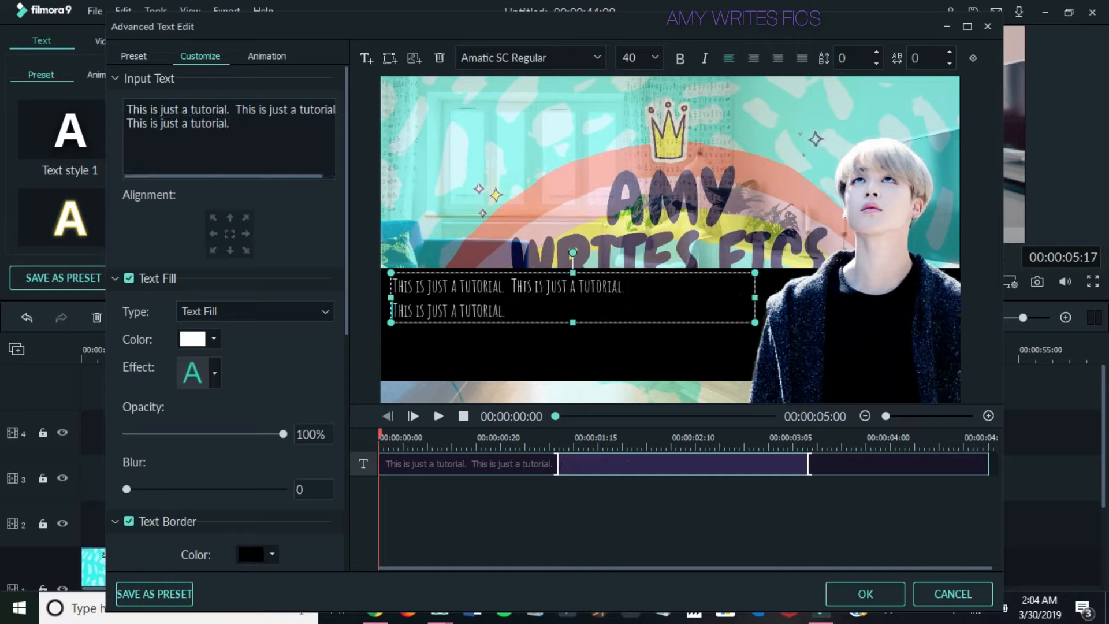
click(516, 287)
key(BackSpace)
- Set the subtitle's font size to 68 and extend the text box down to near the black band's lower edge
text(50)
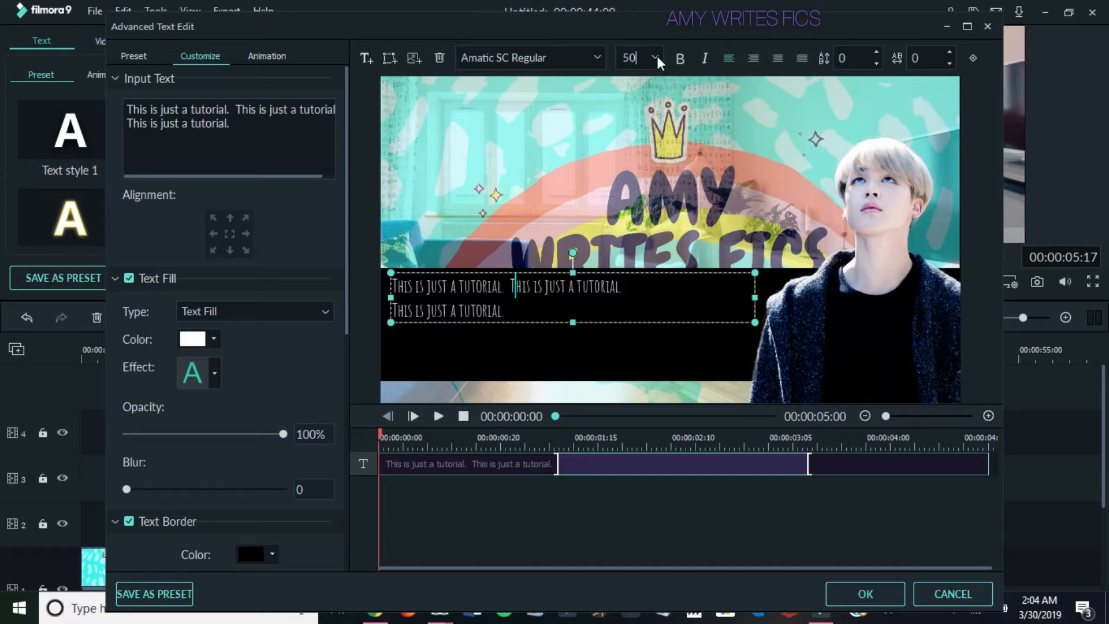
click(656, 56)
scroll(643, 80, up, 2)
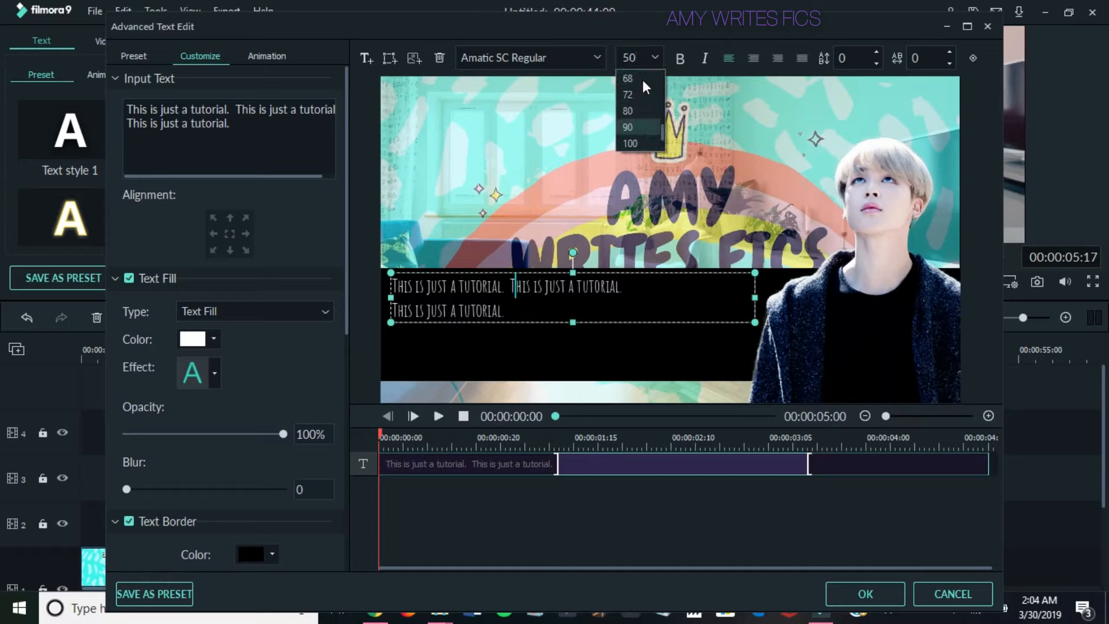
click(635, 123)
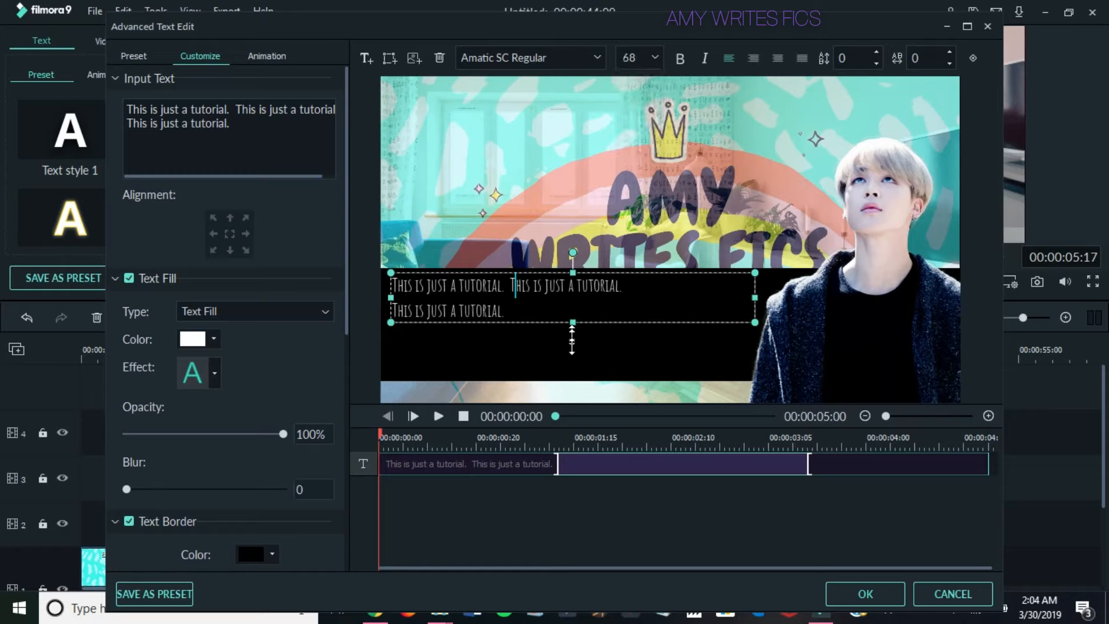
drag(573, 368, 573, 372)
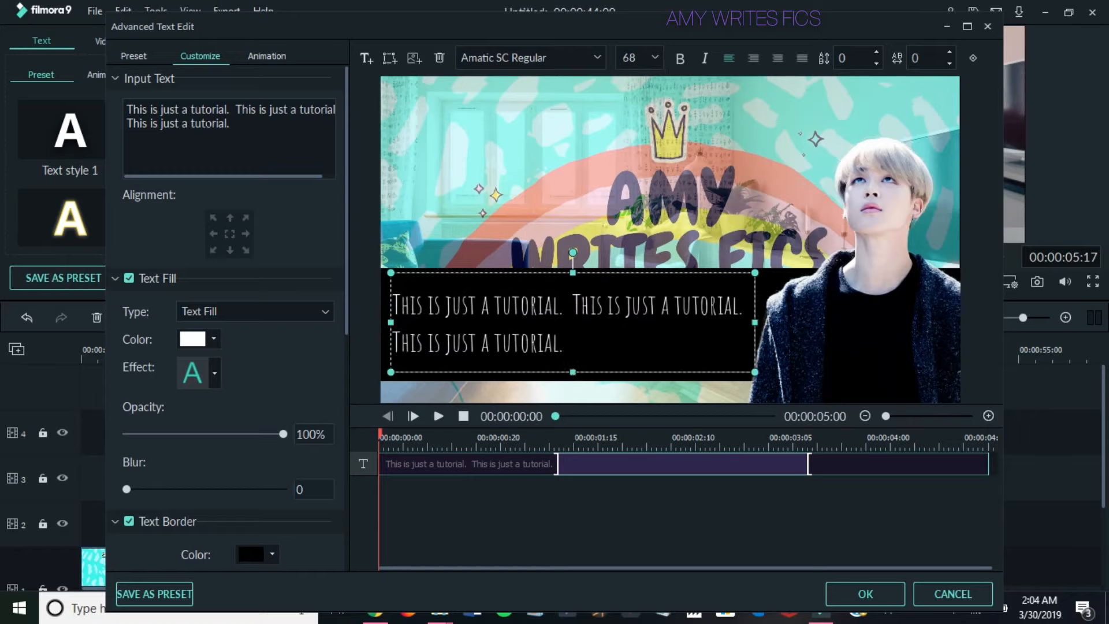
- Colour the word "tutorial" in the first sentence magenta with the plain text fill and deselect it
click(519, 343)
drag(494, 306, 559, 306)
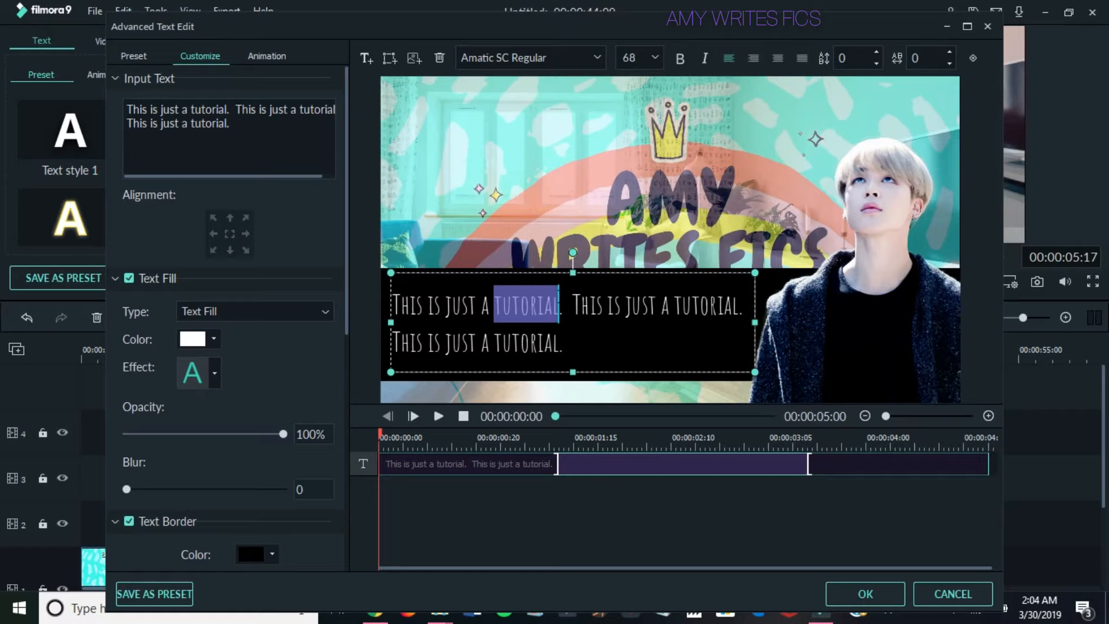
click(463, 307)
drag(495, 306, 559, 306)
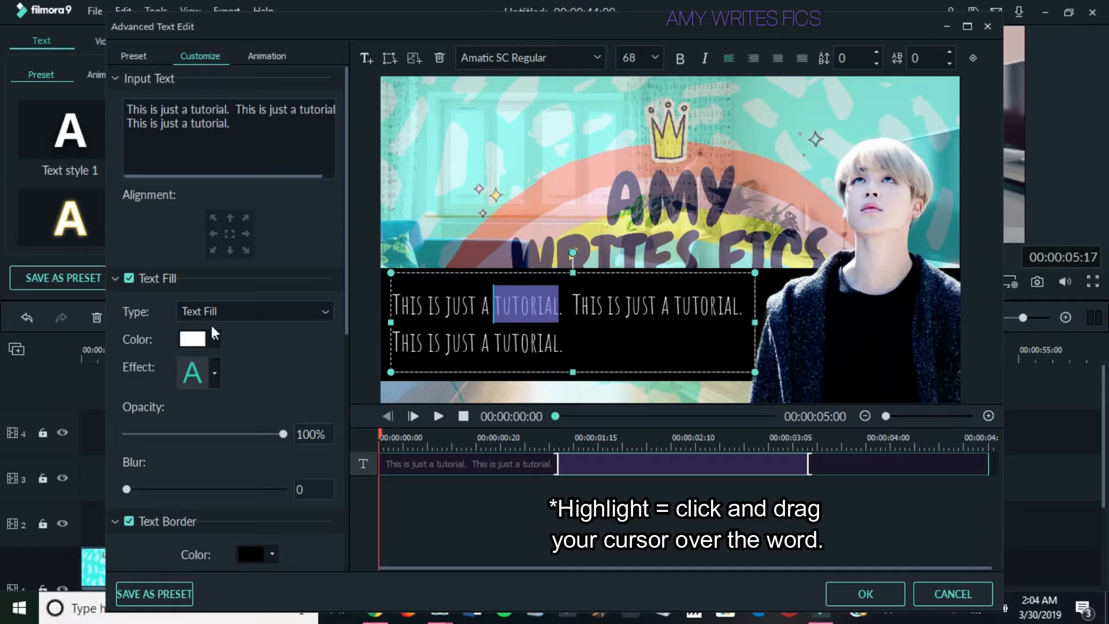
click(244, 313)
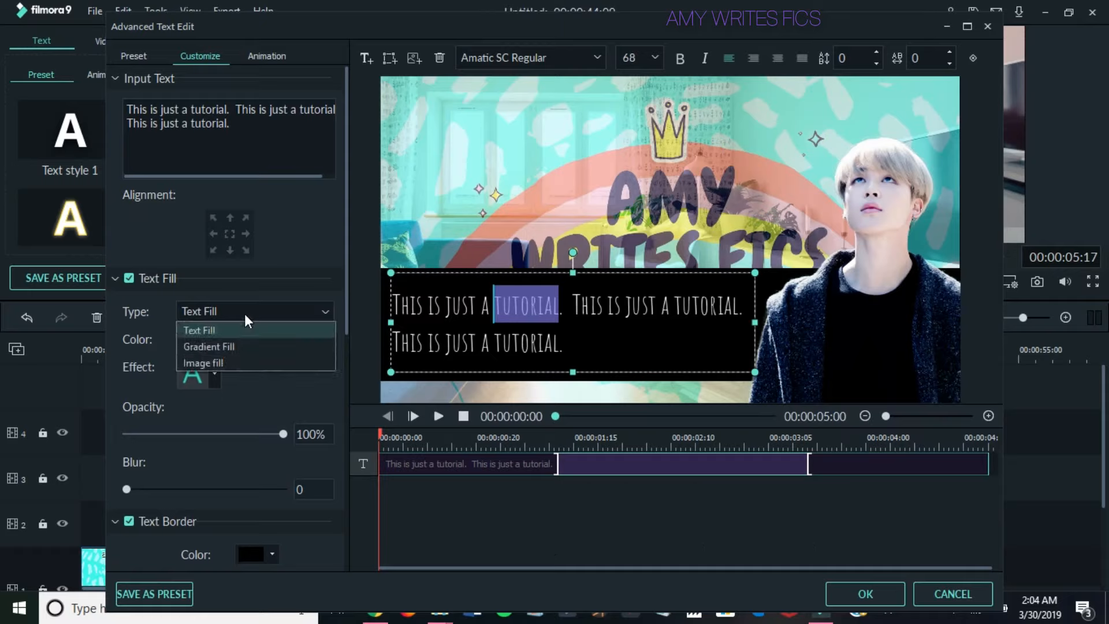
click(170, 312)
click(194, 340)
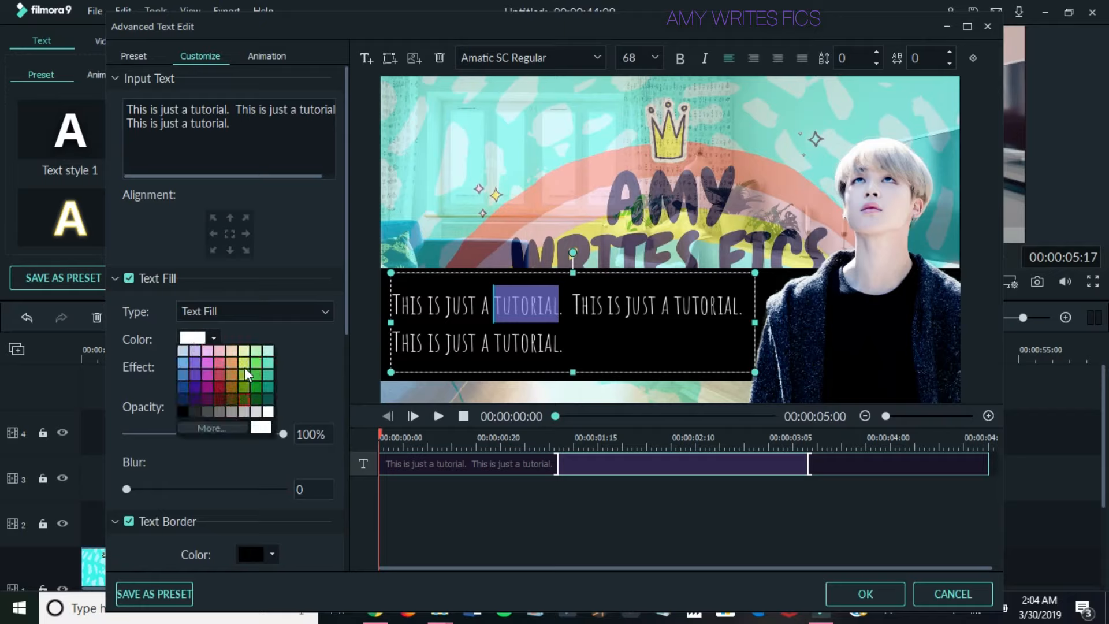
click(205, 375)
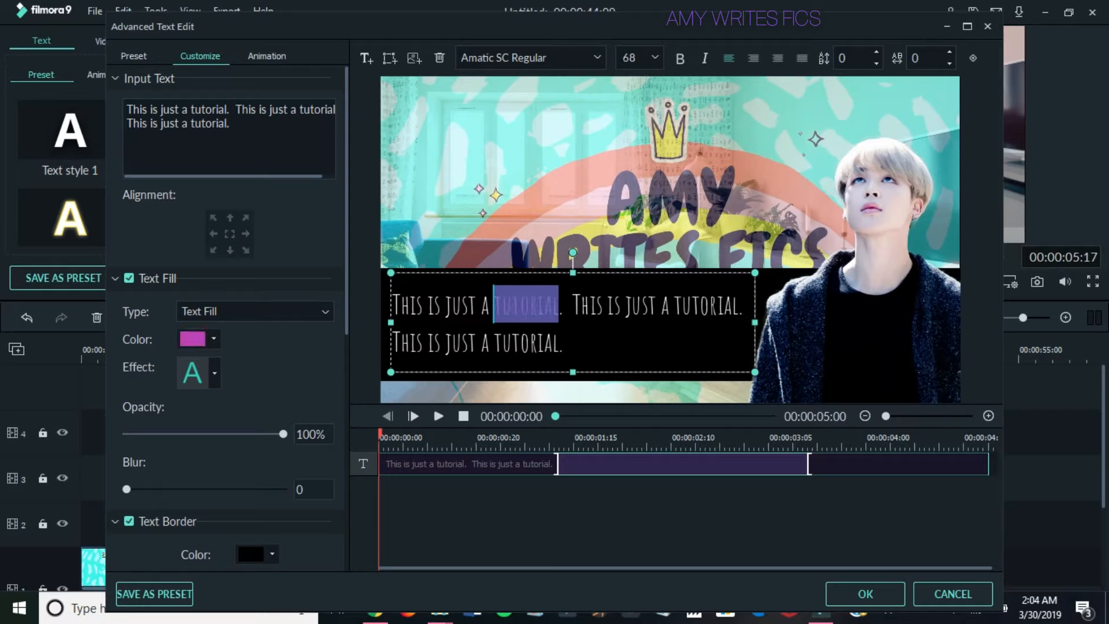
click(468, 306)
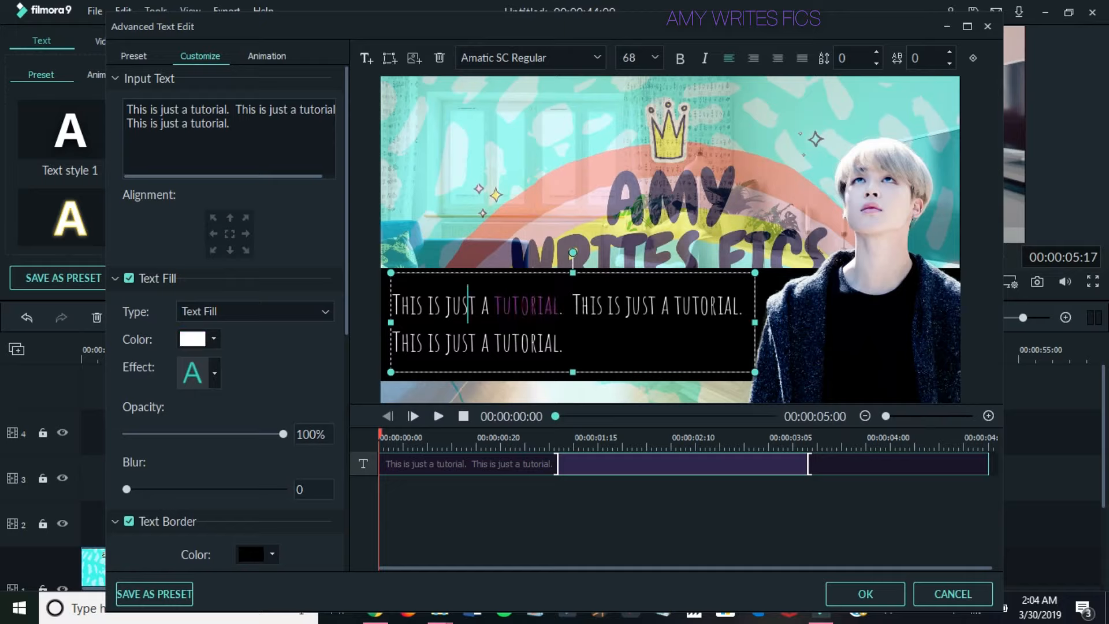
double_click(527, 306)
click(579, 306)
- Collapse the Text Border and Text Shadow settings and slightly shorten the text box from its lower edge
drag(345, 287, 345, 440)
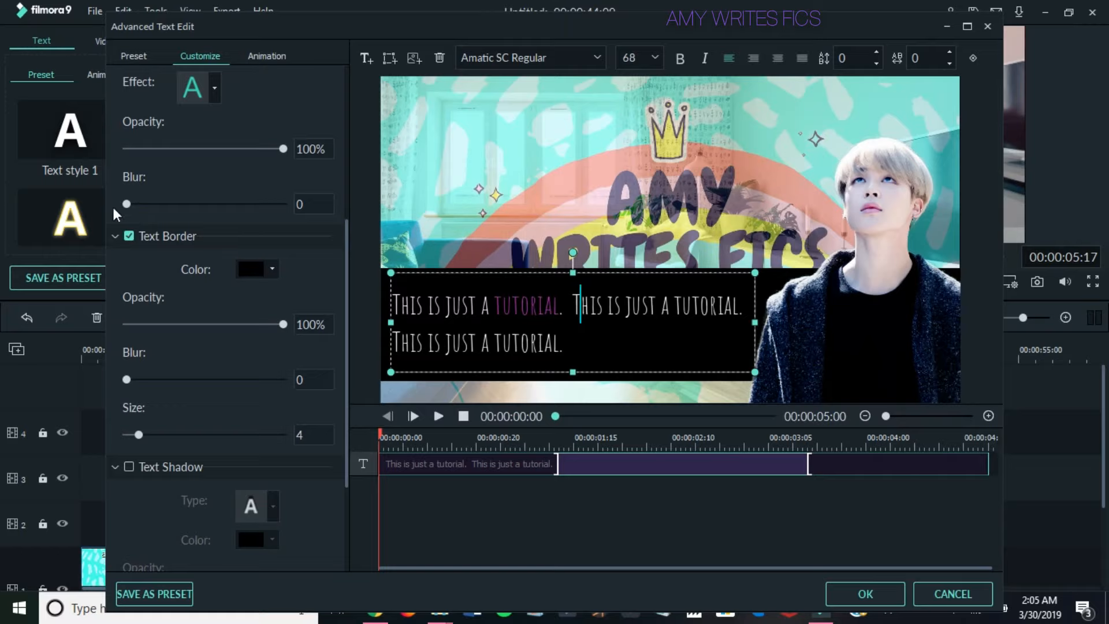
click(116, 235)
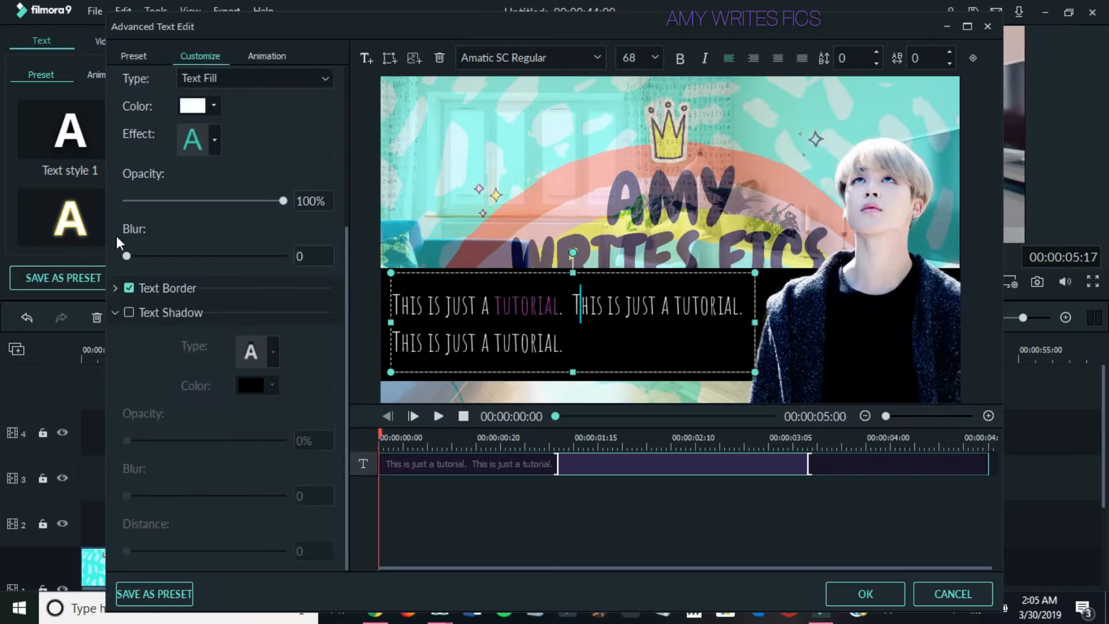
click(115, 313)
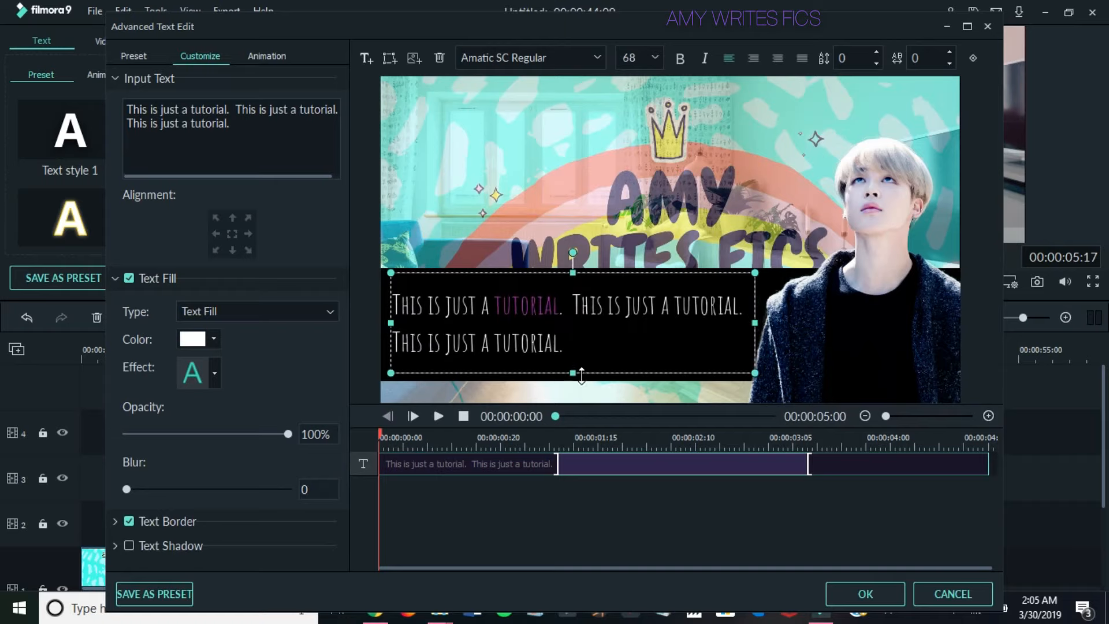
drag(581, 336, 584, 373)
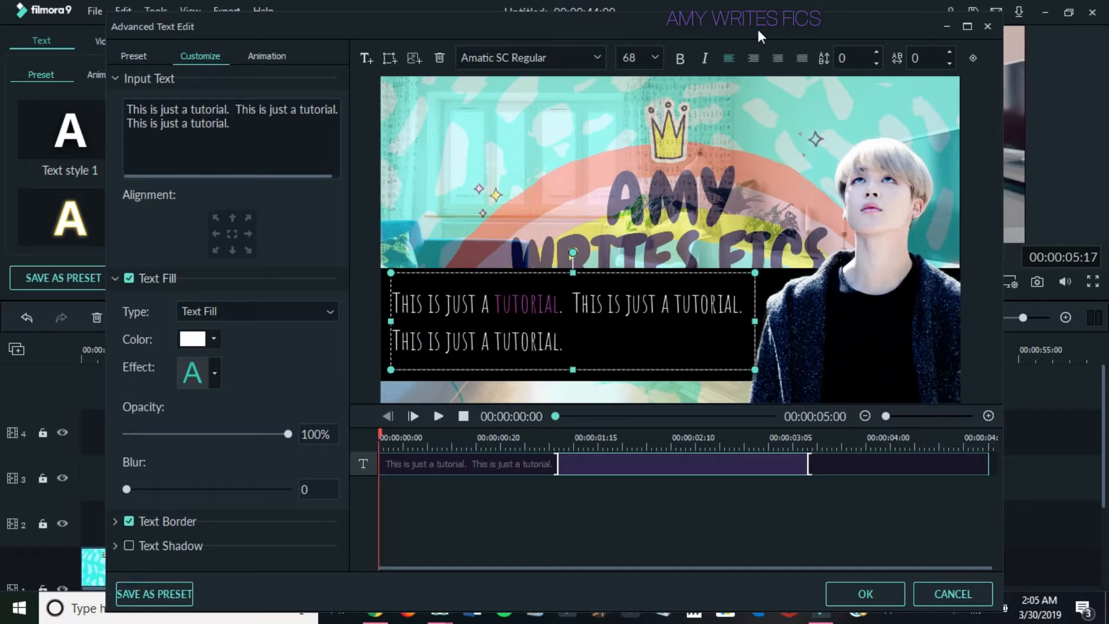
click(595, 57)
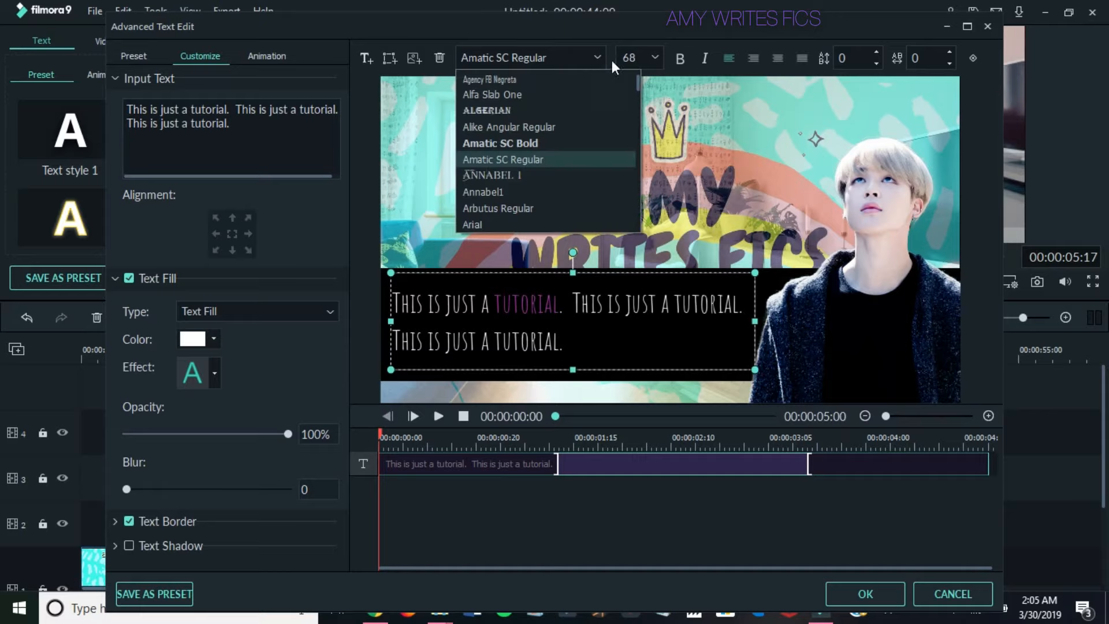
click(186, 337)
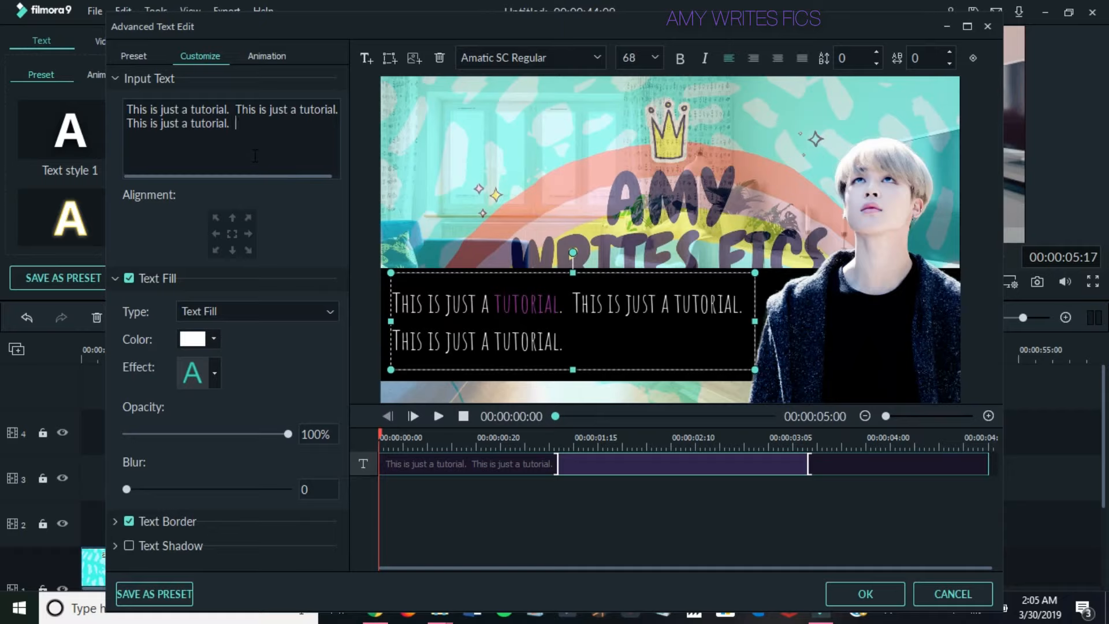
click(459, 302)
- Apply the Left Dir Insert animation to the subtitle text and select the Drop1 animation
click(266, 56)
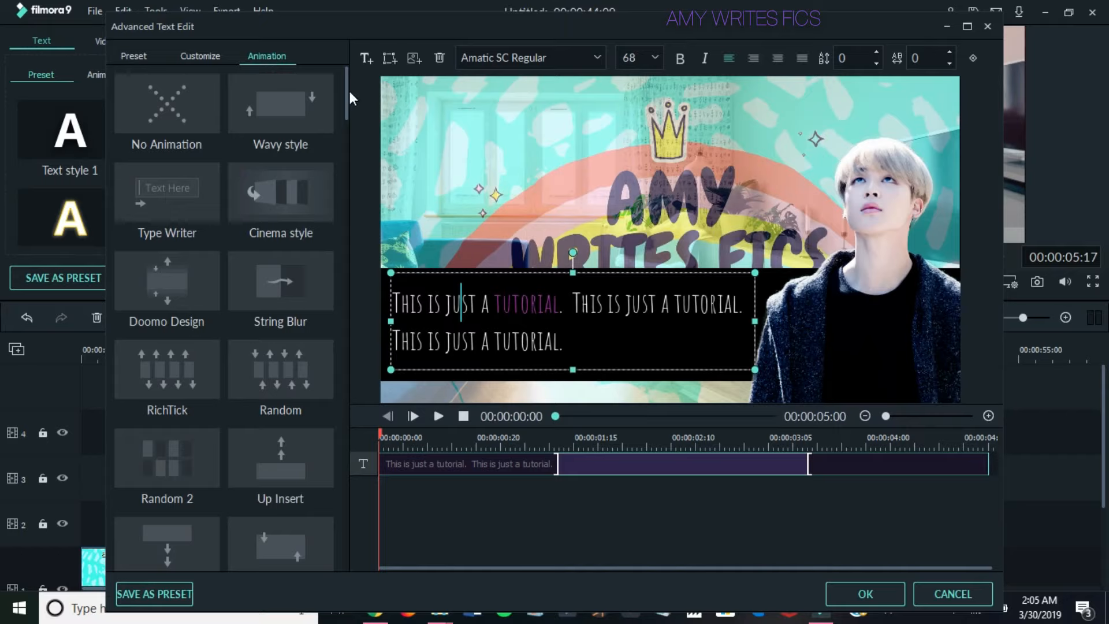
drag(350, 92, 346, 138)
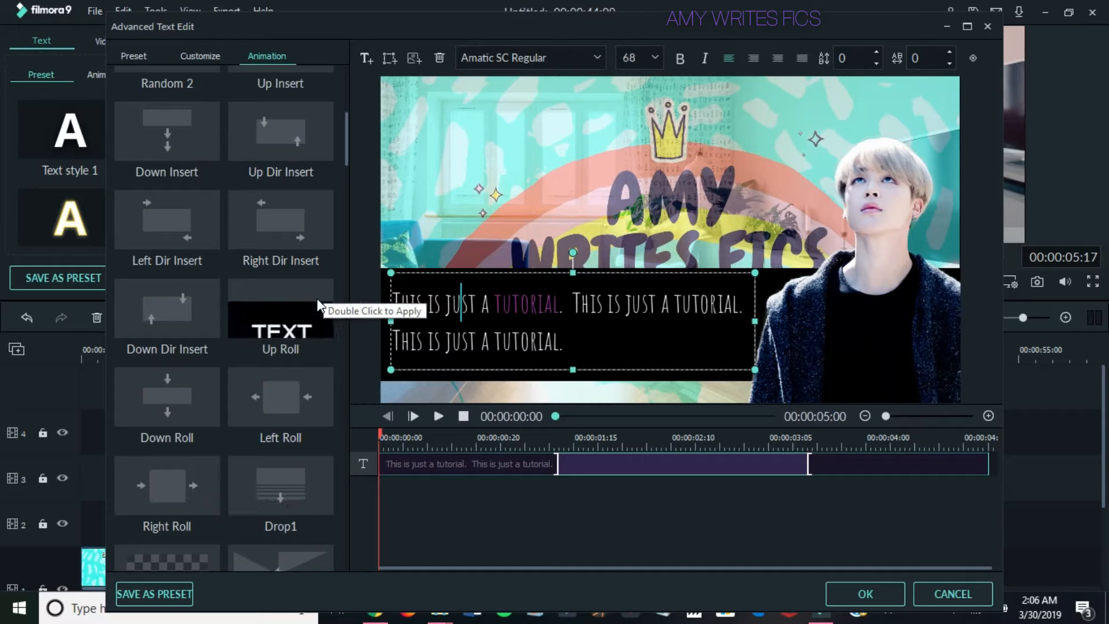
drag(347, 138, 345, 145)
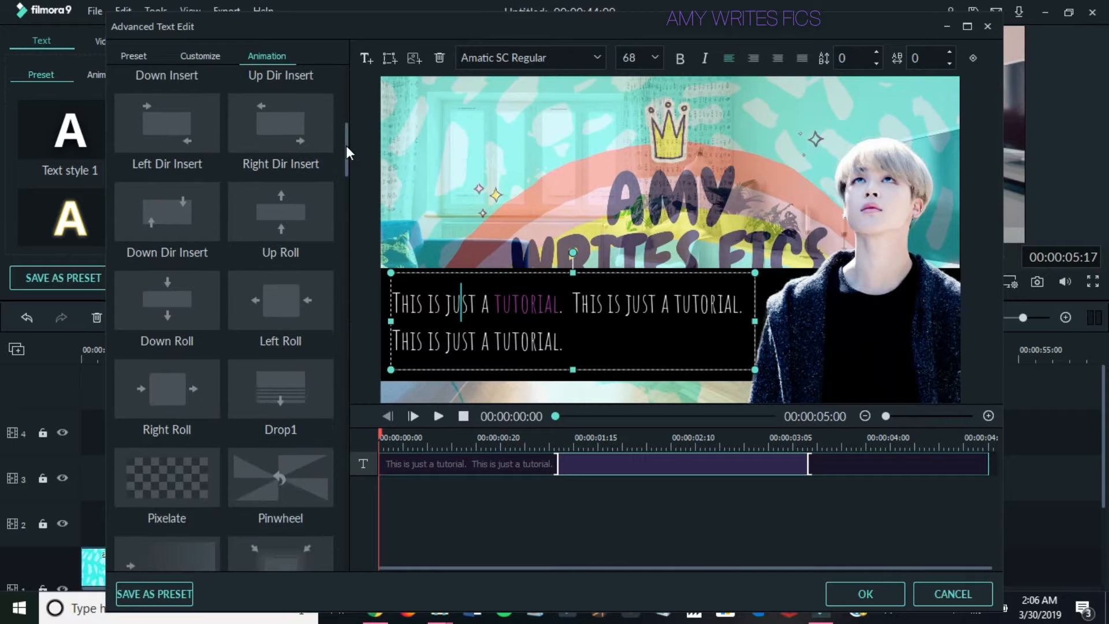
double_click(177, 132)
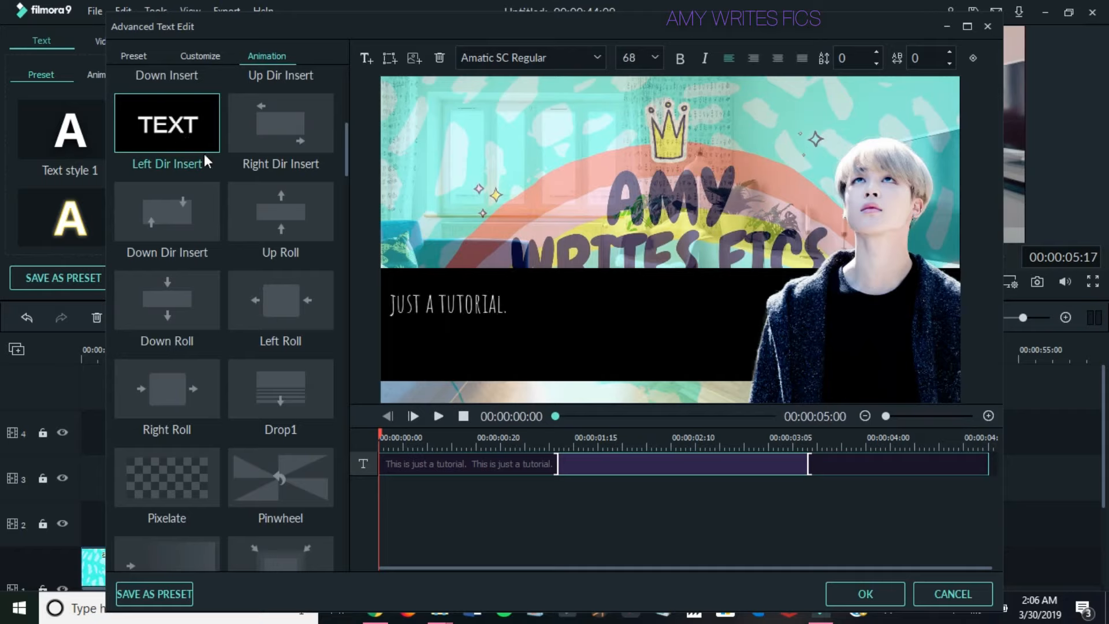
double_click(331, 362)
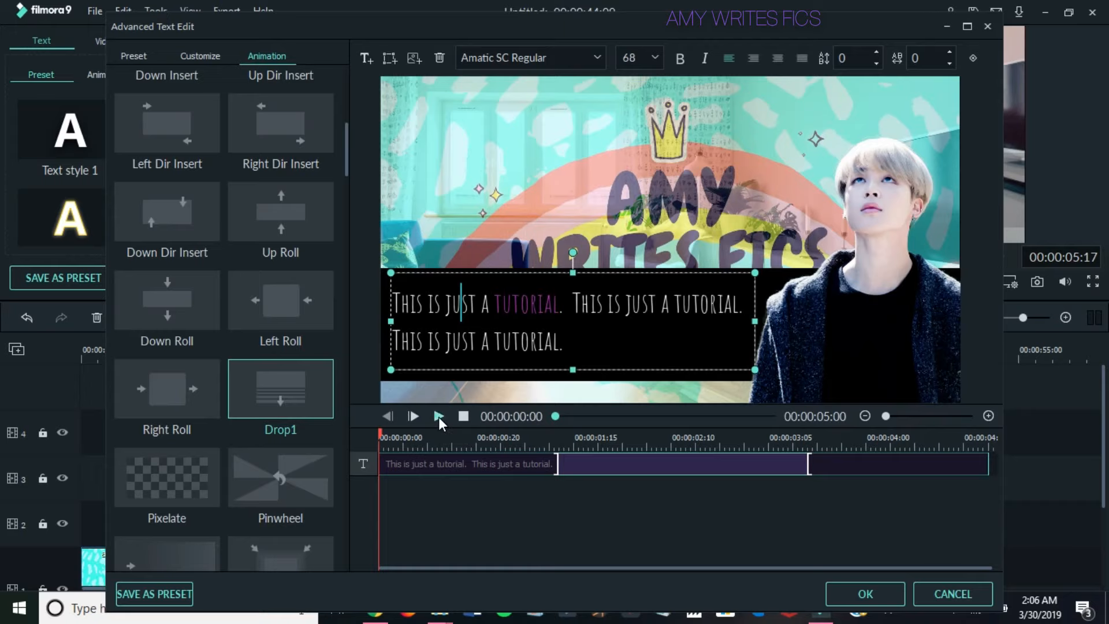
- Preview the subtitle's animation through to its end, pausing between its entrance and exit, and restart the playback
click(439, 416)
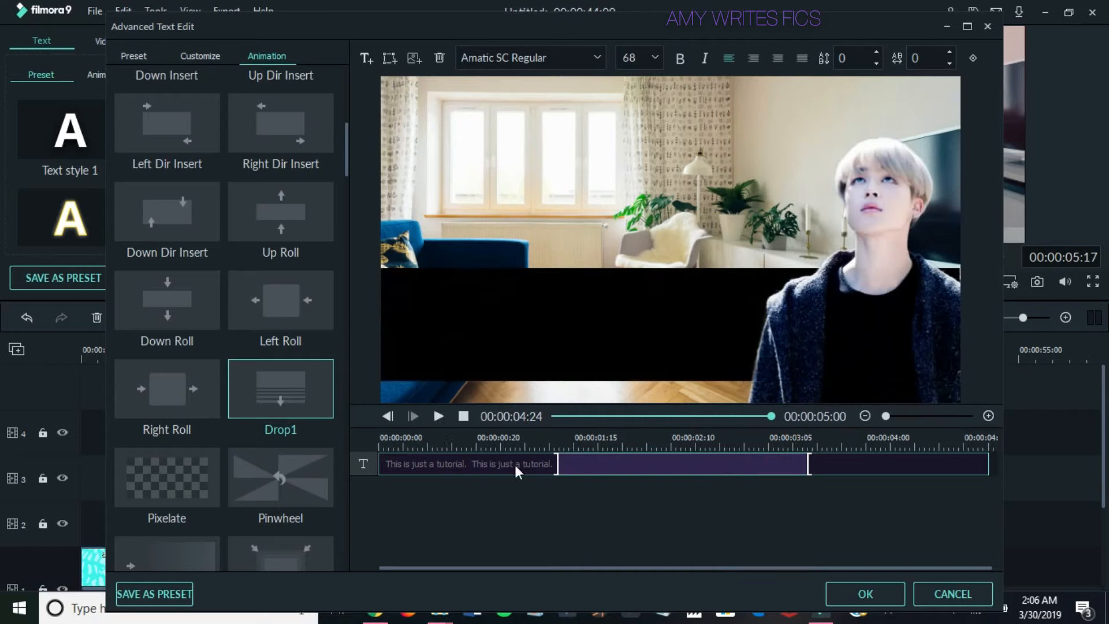
click(440, 416)
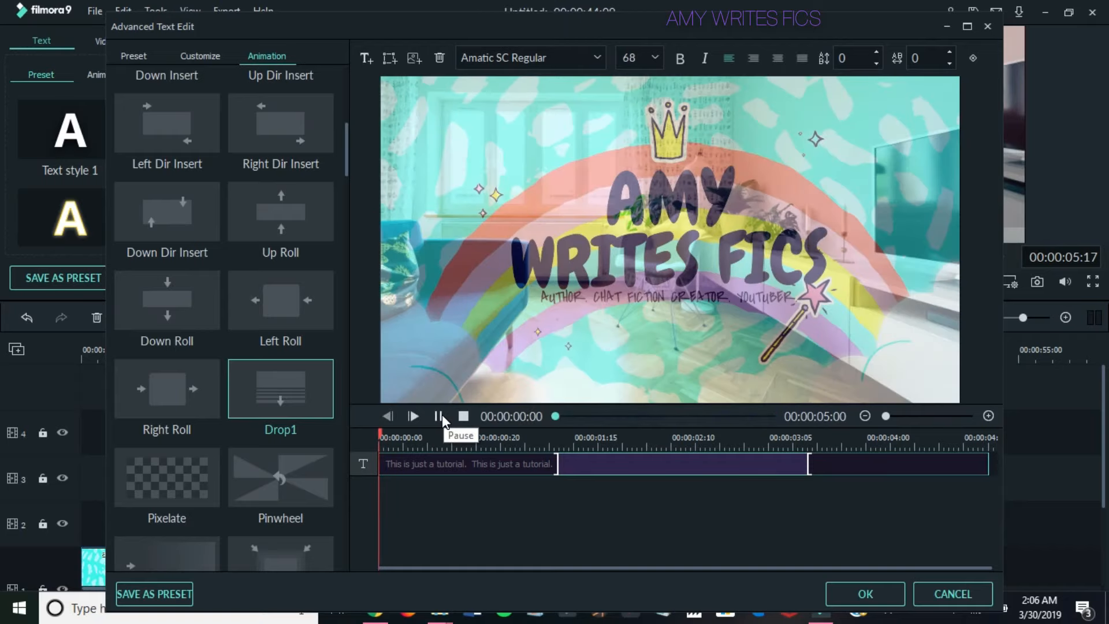
click(442, 414)
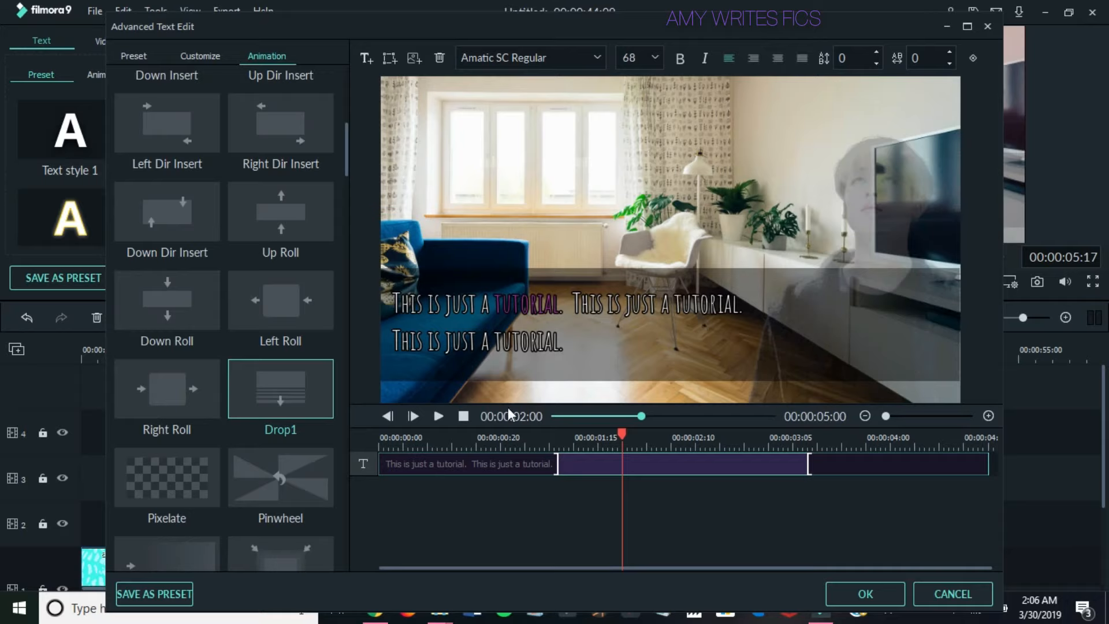
click(439, 415)
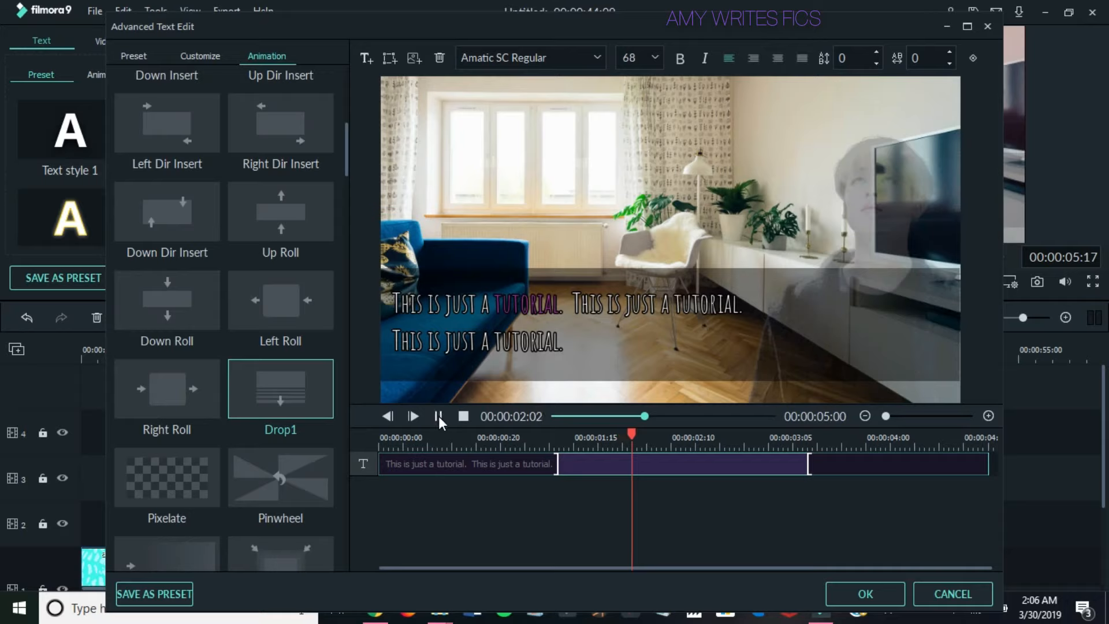
click(438, 416)
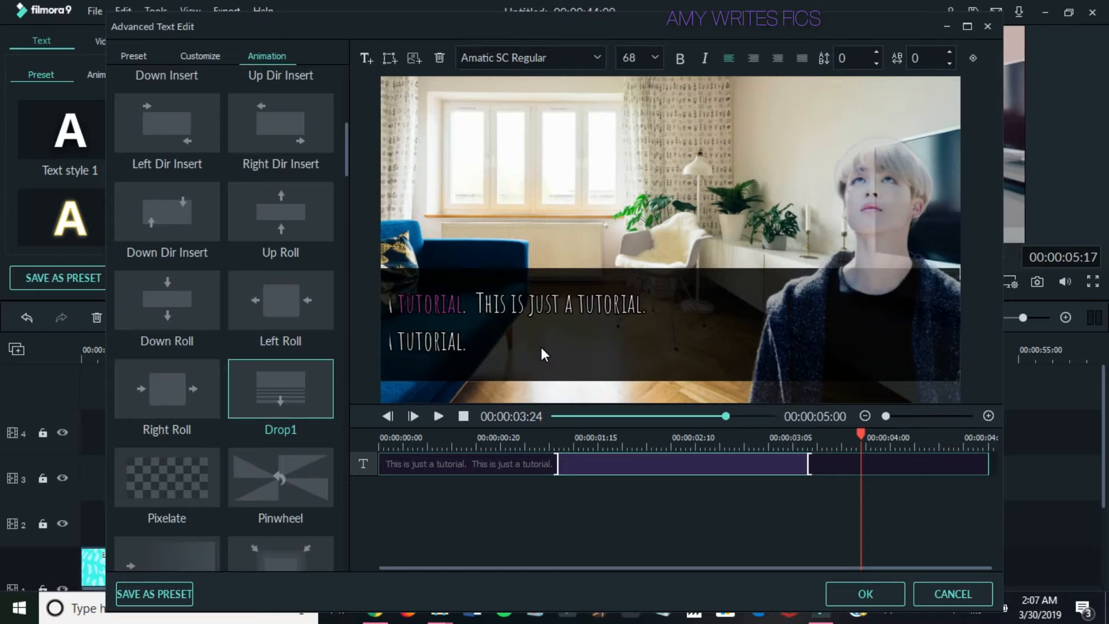
click(438, 418)
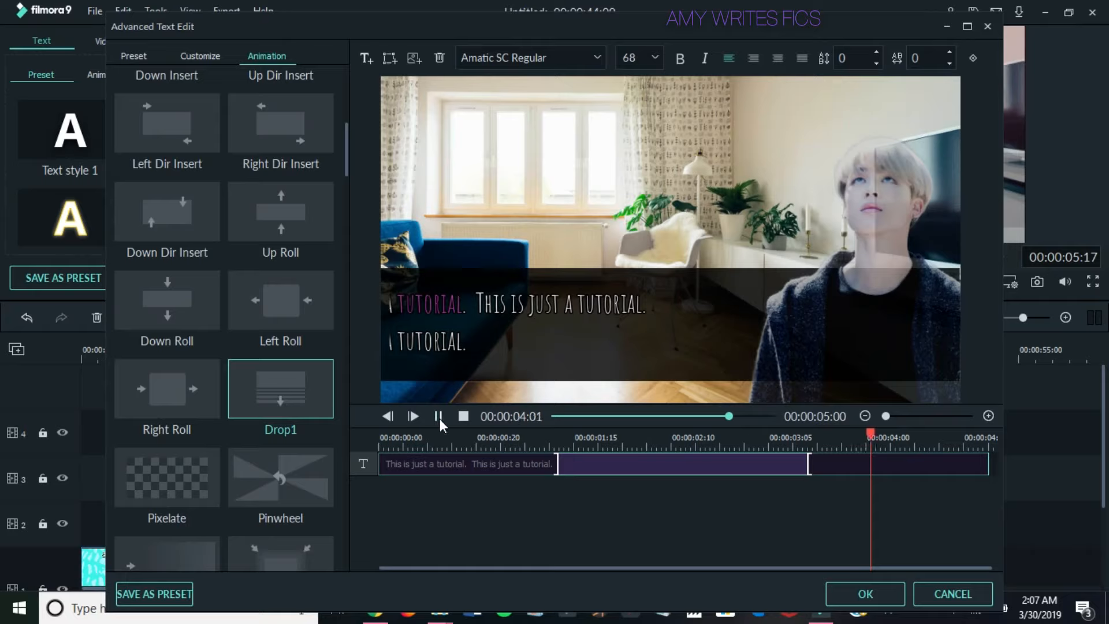
click(439, 418)
click(439, 418)
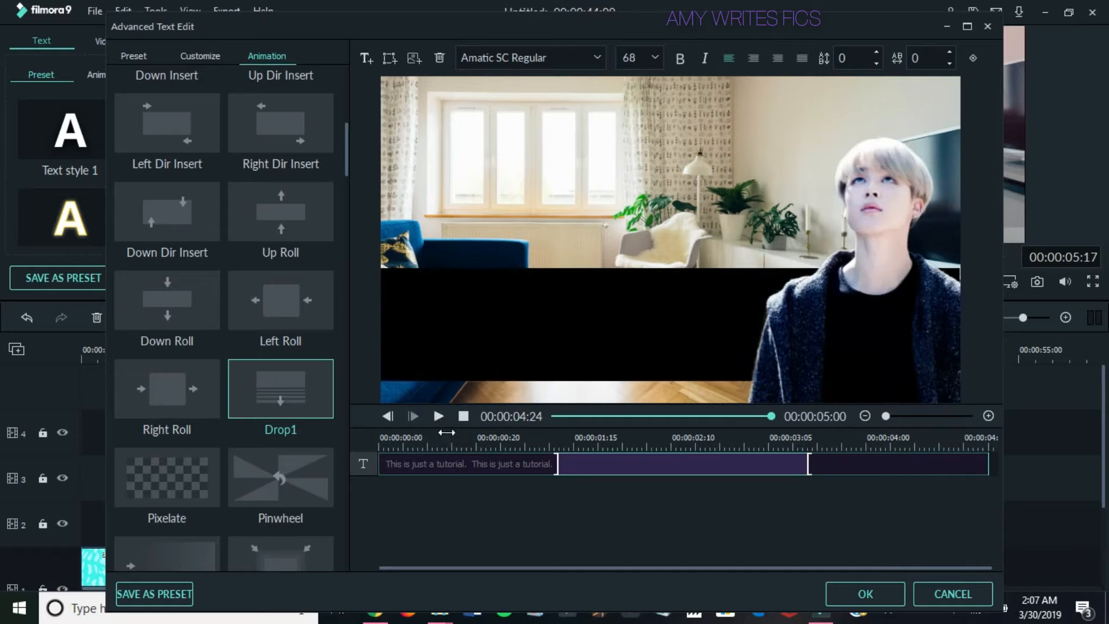
click(437, 416)
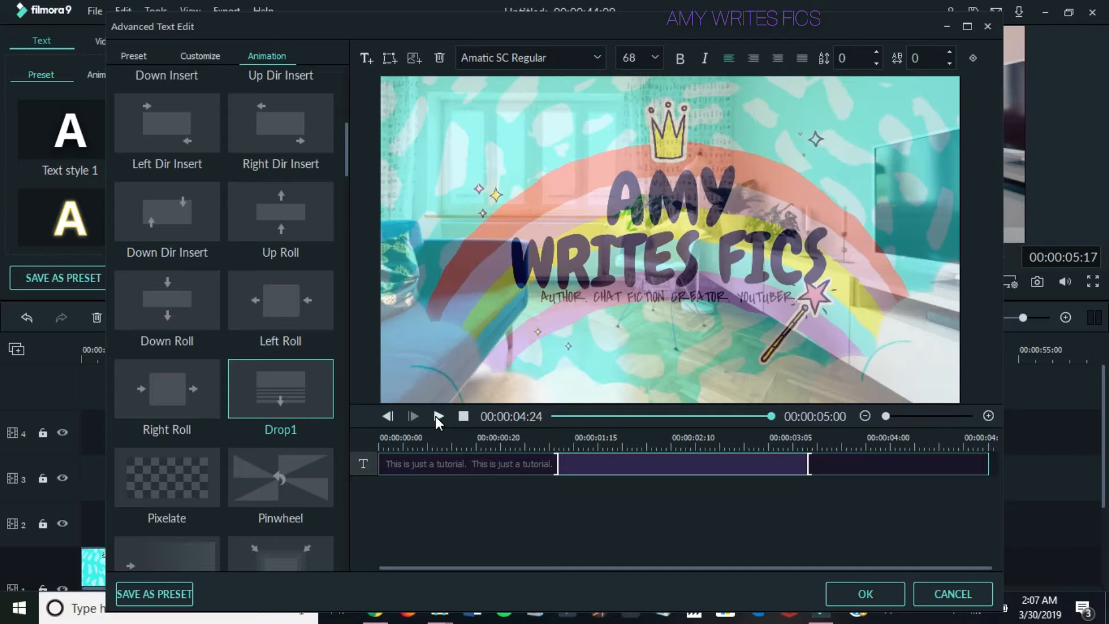
click(437, 416)
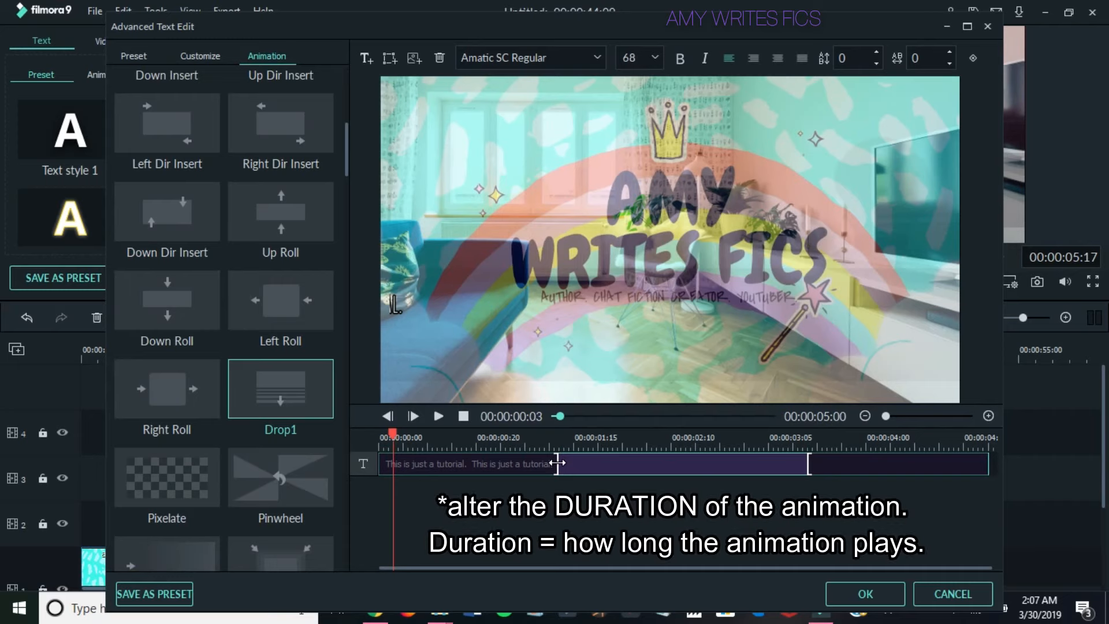
- Try ending the subtitle's entrance animation at 00:00:02:16, 00:00:01:10, 00:00:02:11, 00:00:01:13 and 00:00:00:07
drag(557, 463, 699, 464)
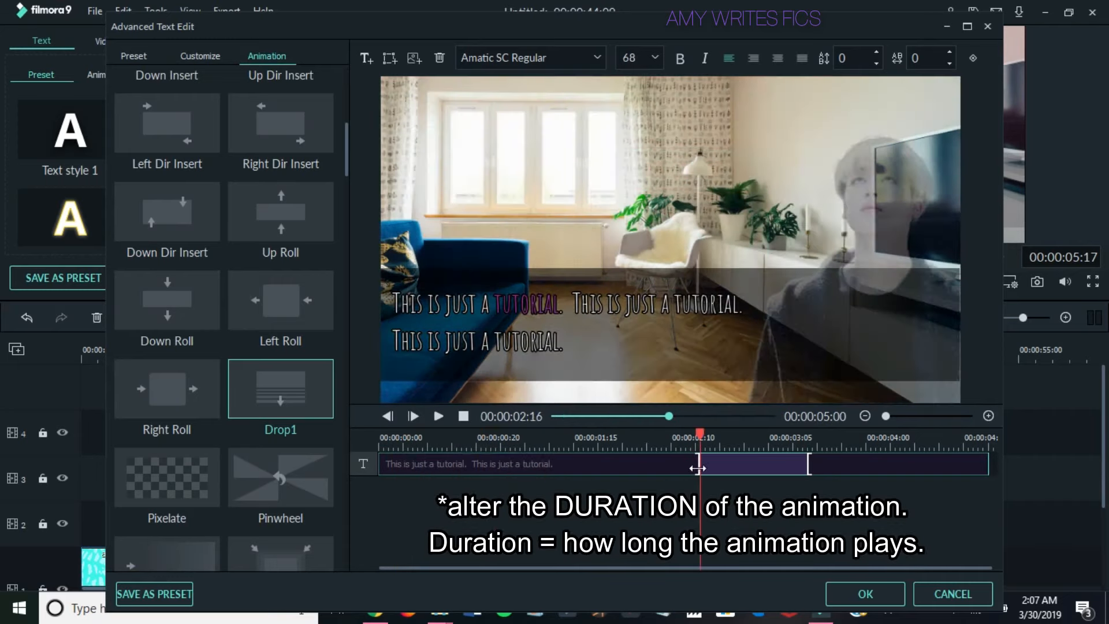
drag(617, 468, 548, 470)
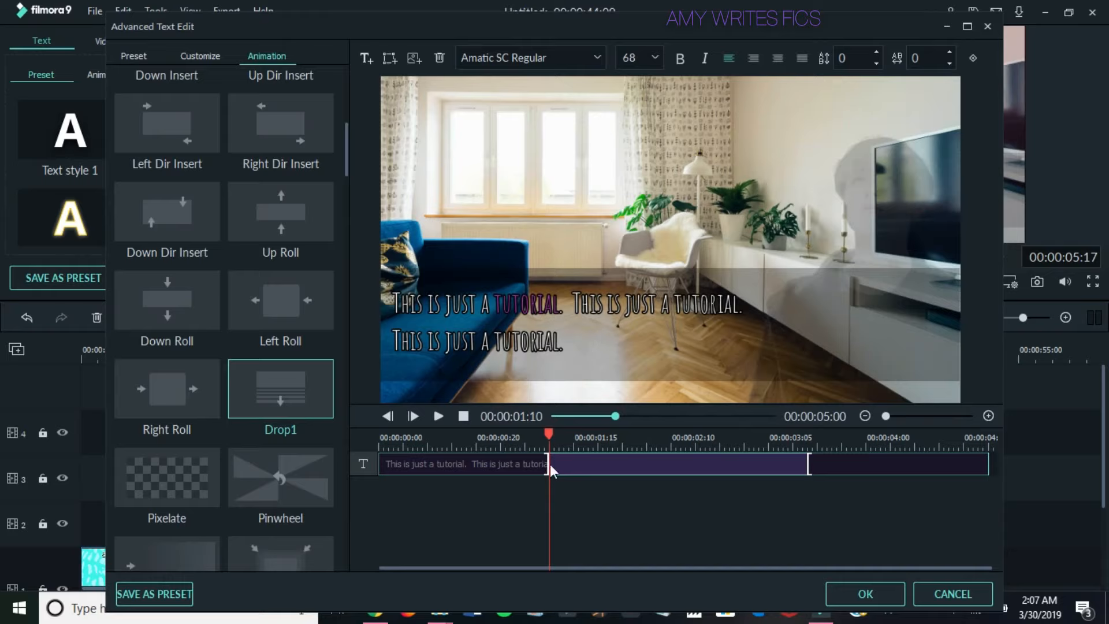
drag(547, 463, 674, 463)
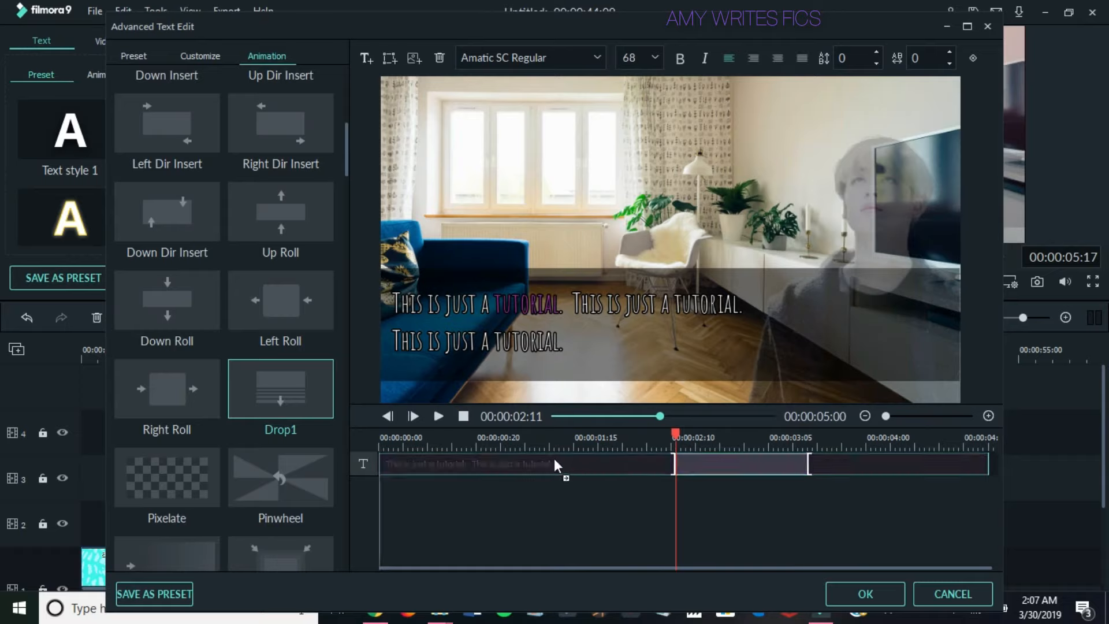
drag(674, 463, 563, 463)
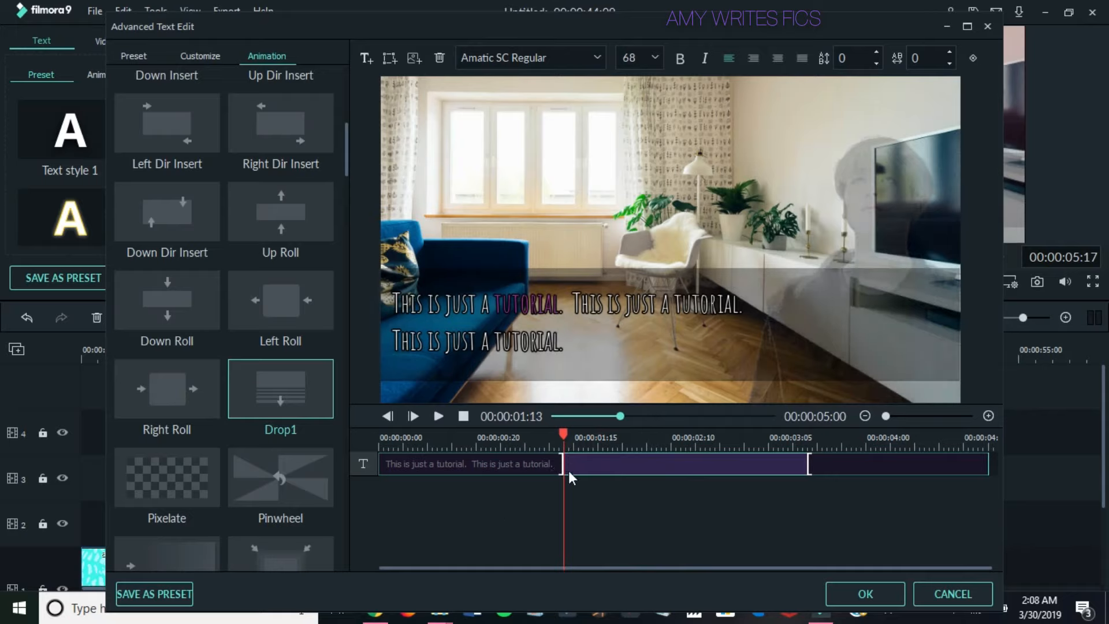
drag(564, 462, 412, 466)
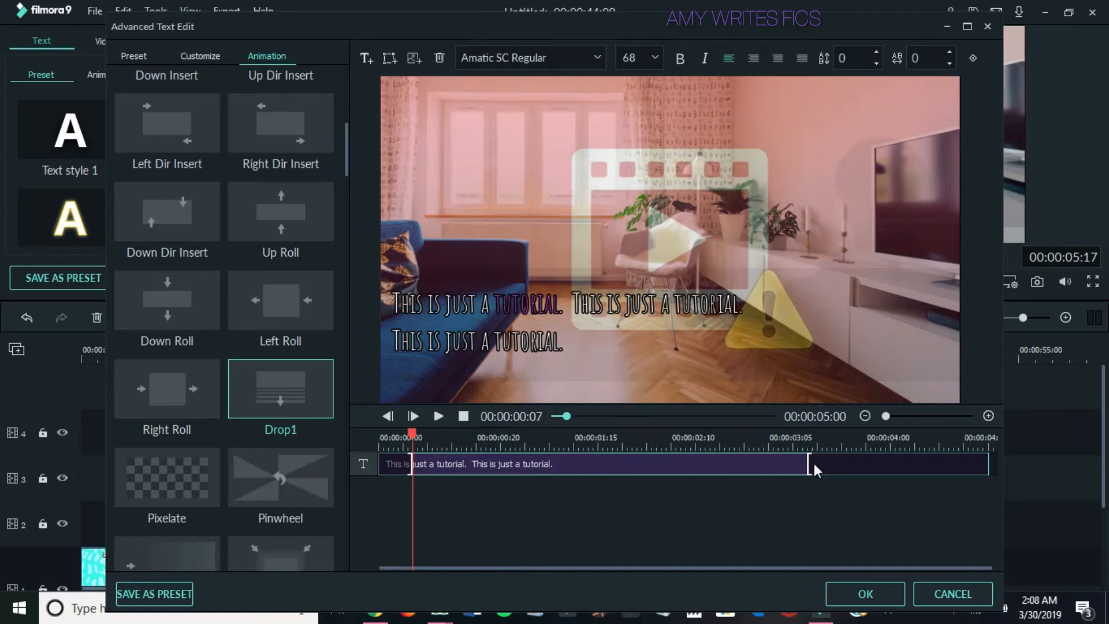
- Start the exit animation at 00:00:04:17, end the entrance animation at 00:00:01:23 and preview the timing
drag(808, 463, 950, 466)
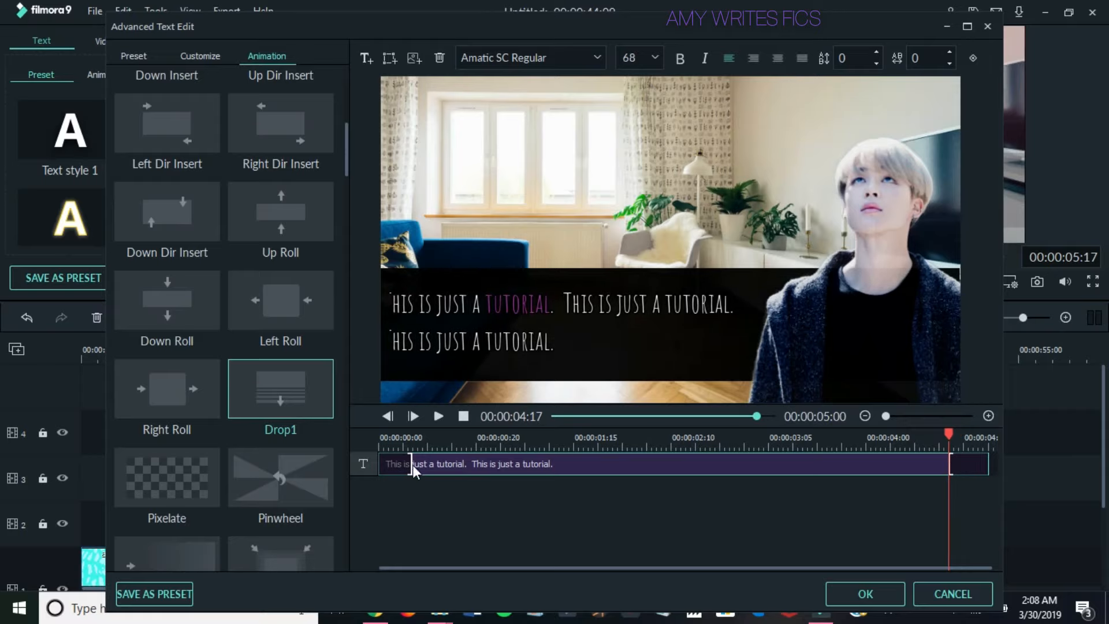
drag(410, 466, 612, 472)
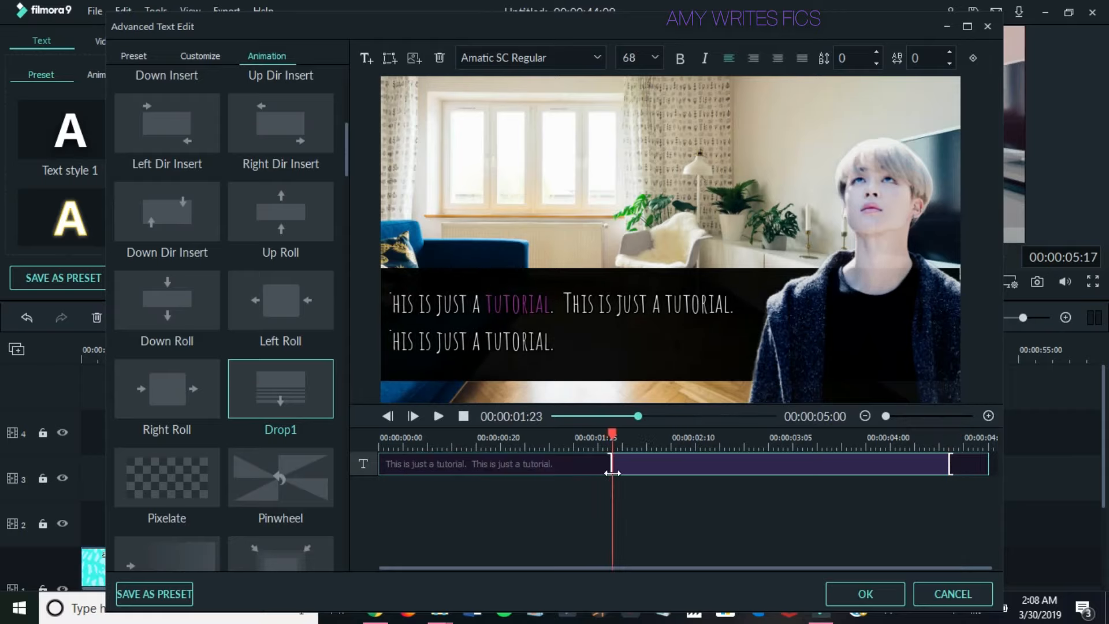
click(438, 417)
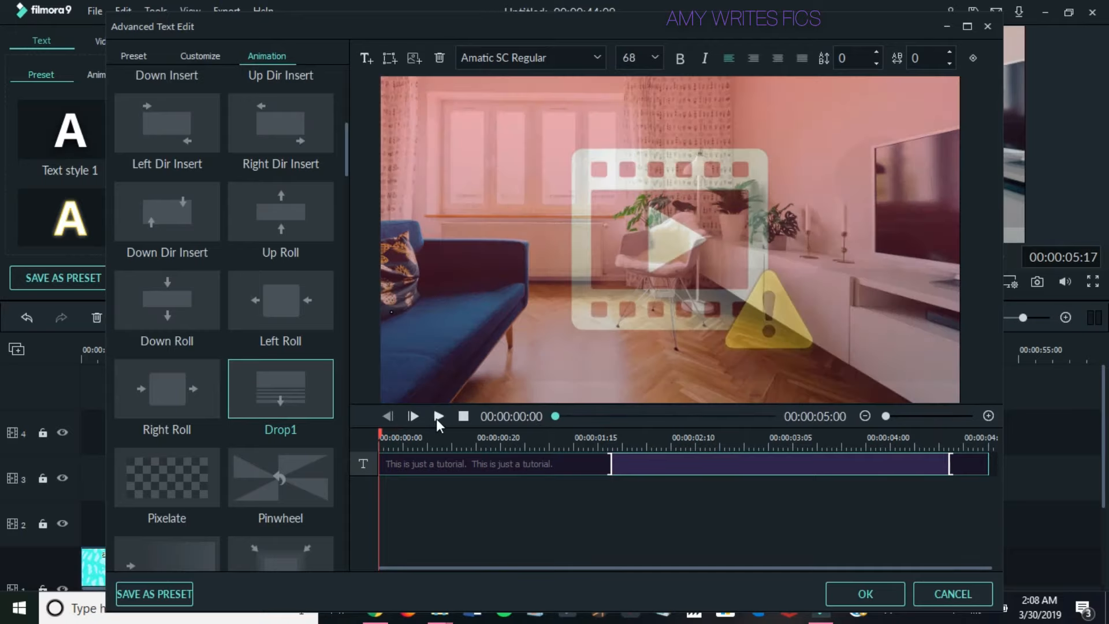
click(438, 416)
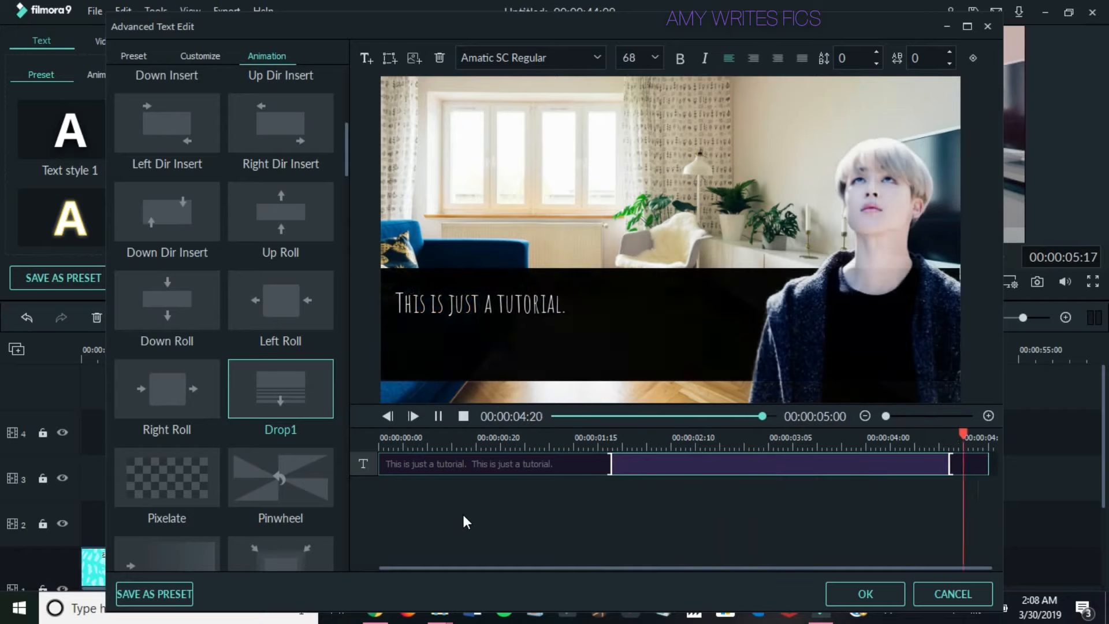
- Shorten the entrance animation to end at 00:00:00:09 and save the subtitle's text edits
drag(610, 462, 420, 462)
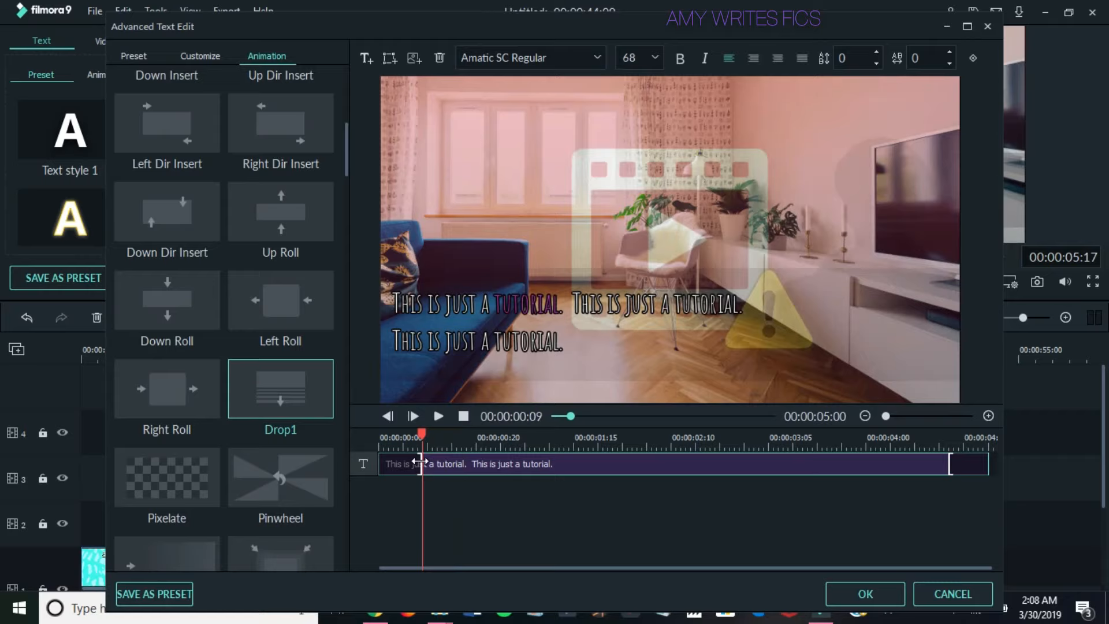
click(871, 591)
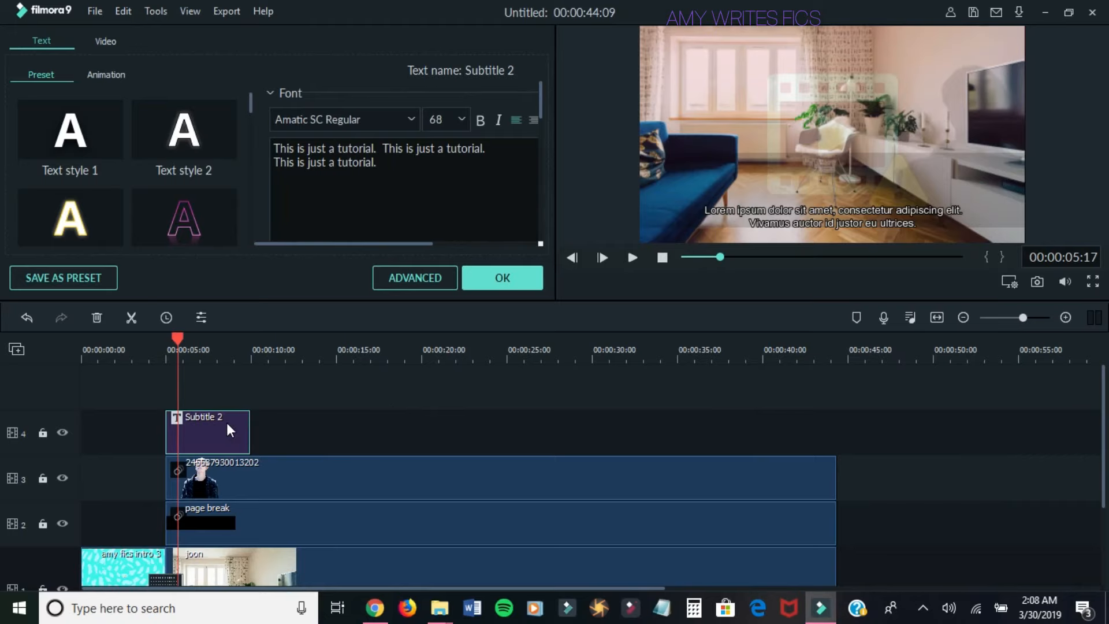
click(503, 278)
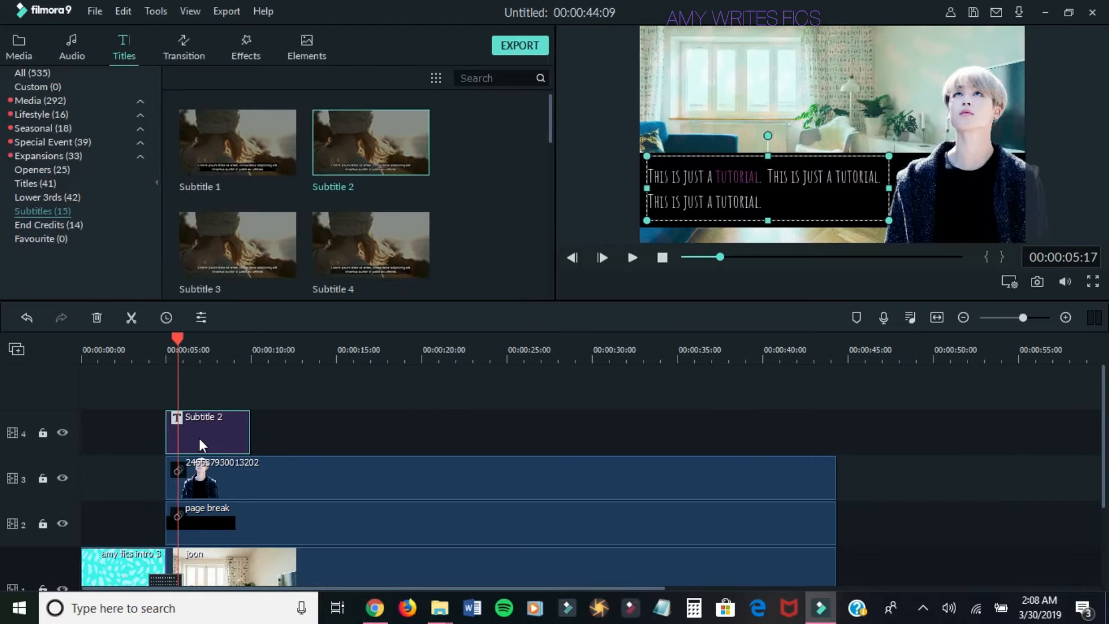
- Set the duration of the subtitle clip on track 4 to 00:00:10:00
click(212, 477)
click(224, 418)
click(167, 319)
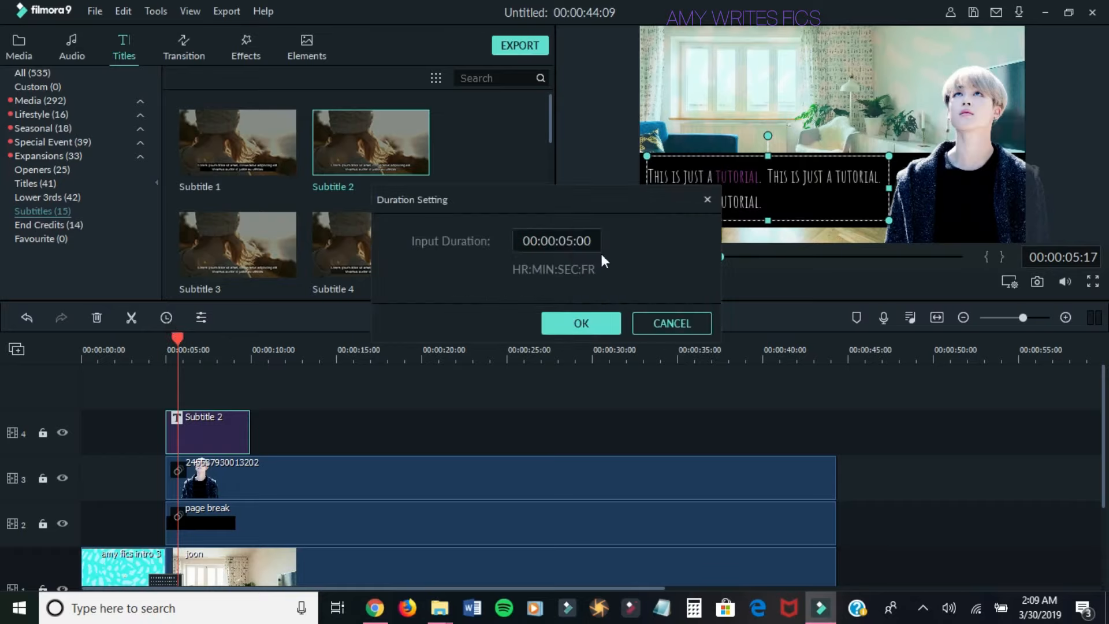
click(571, 240)
click(572, 239)
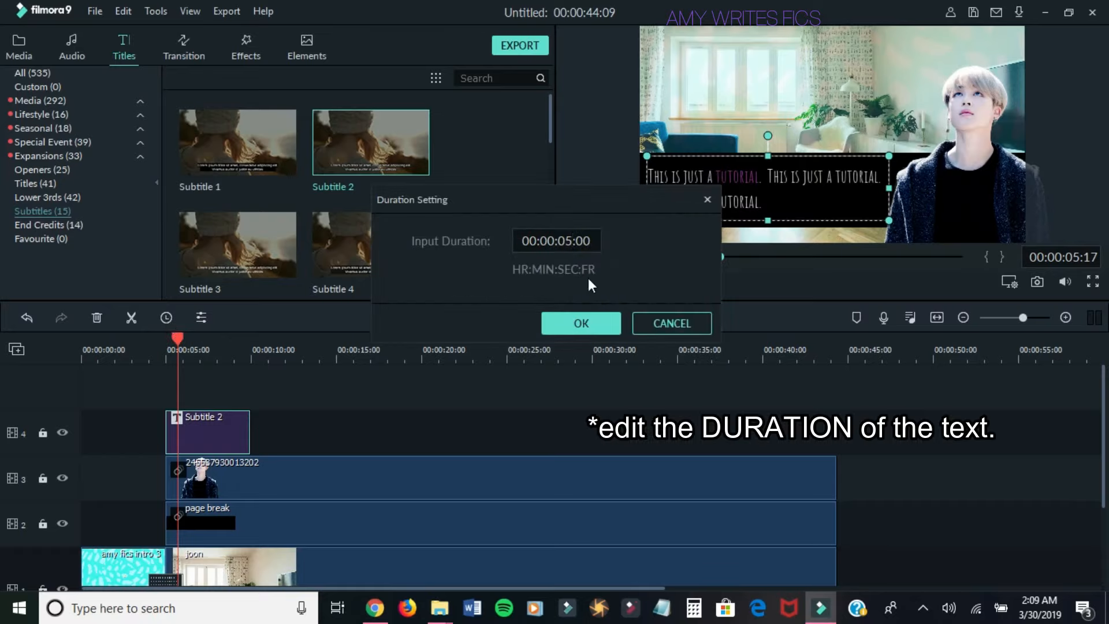
key(BackSpace)
key(BackSpace)
text(0)
key(BackSpace)
text(1)
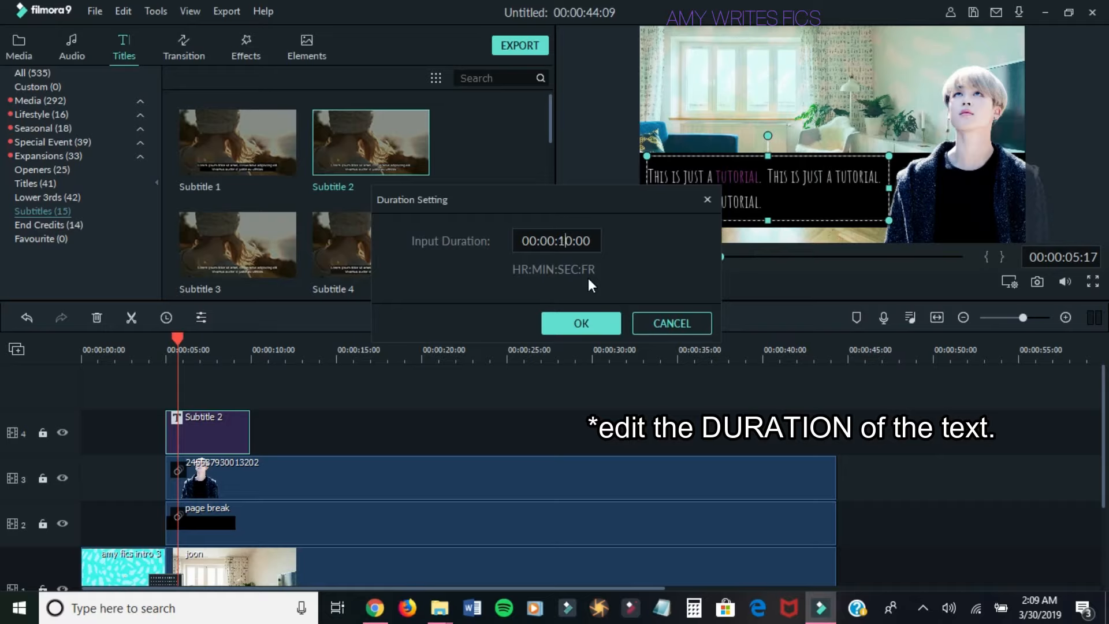
click(588, 325)
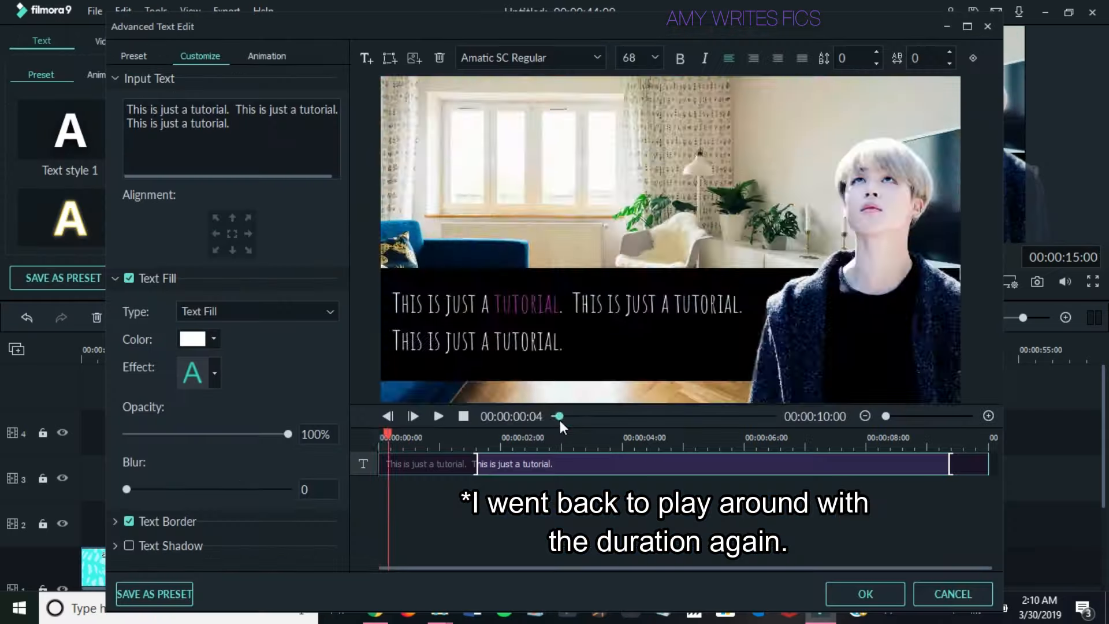
- Preview the lengthened subtitle from its start and extend its entrance animation to end at 00:00:03:00
drag(559, 417, 547, 415)
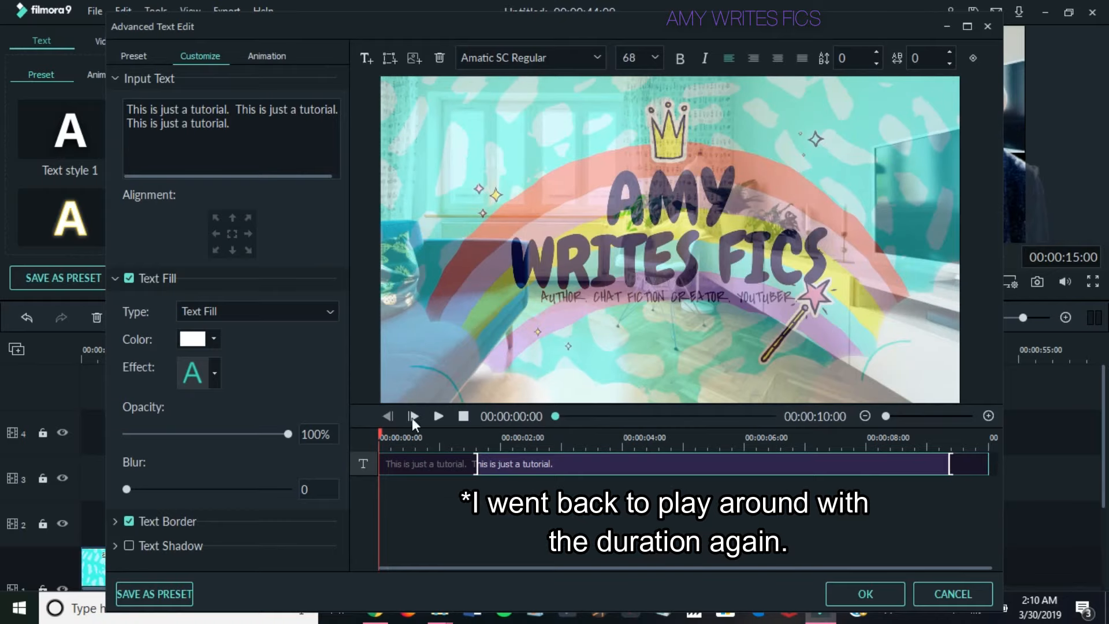
click(438, 415)
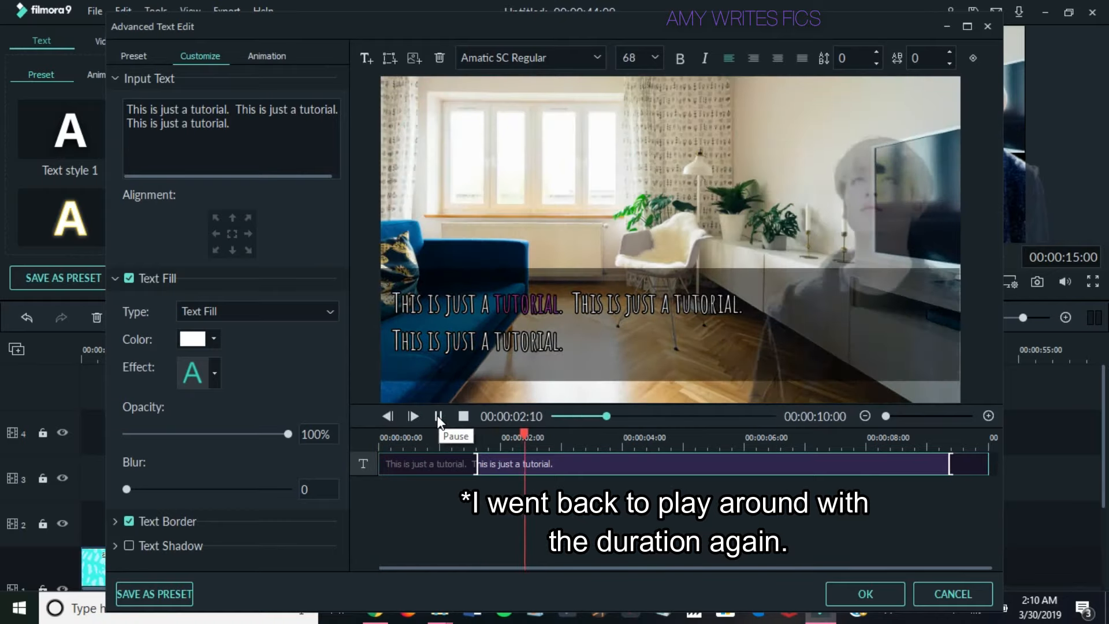
click(440, 417)
drag(476, 463, 560, 462)
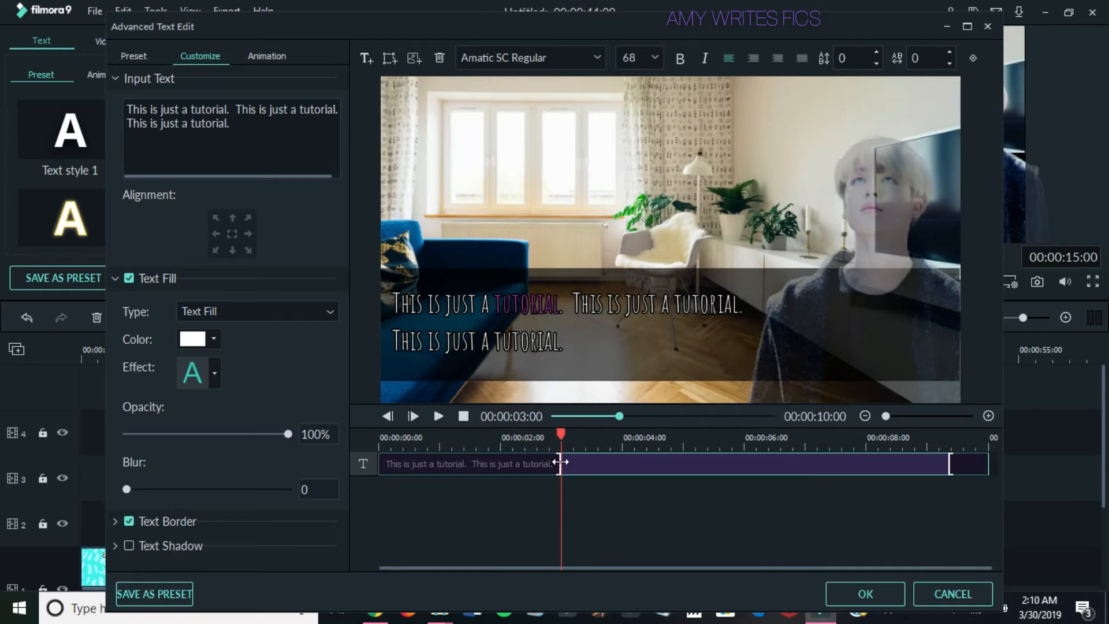
- Preview the subtitle's entrance animation from the start of the clip in the advanced text editor
drag(616, 417, 553, 414)
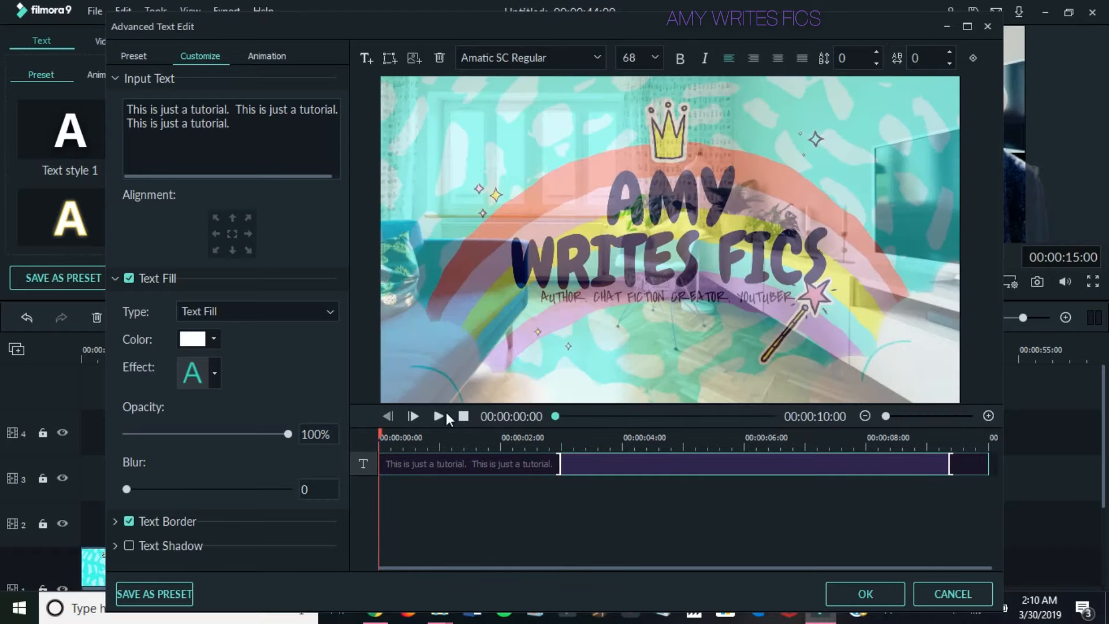
click(439, 416)
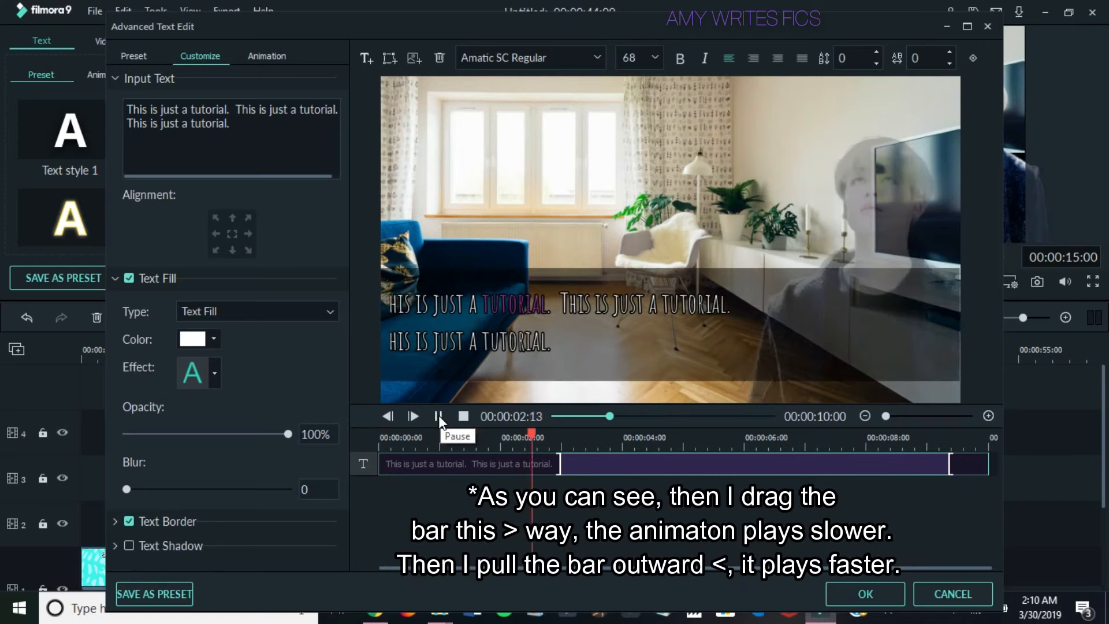
click(438, 416)
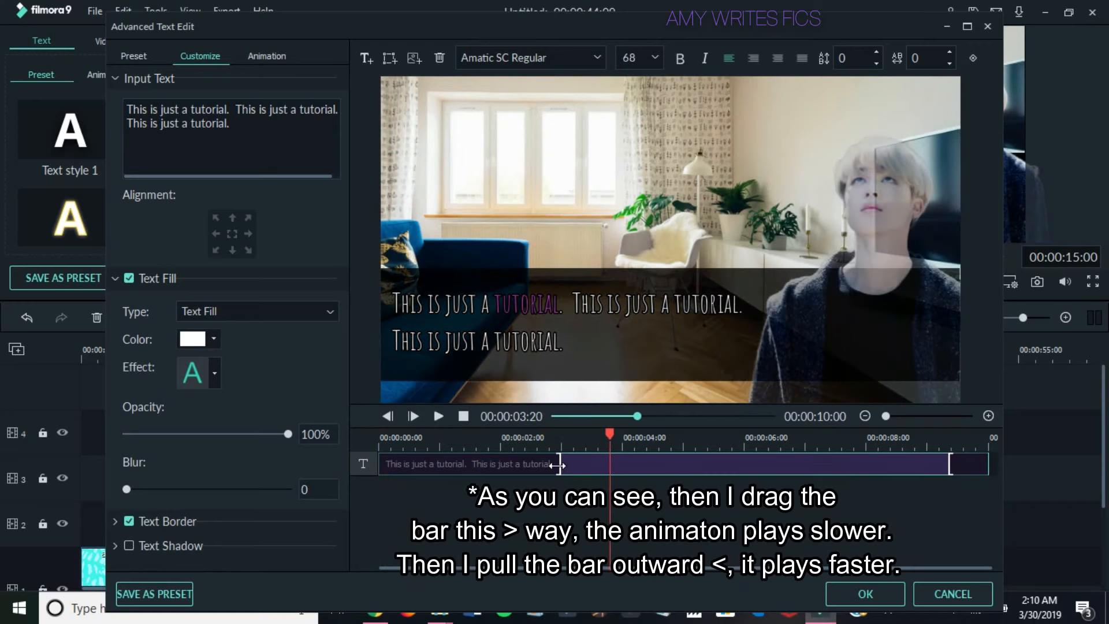
- Extend the subtitle's entrance animation to end at 00:00:05:02, preview it from the start and save the text edits
drag(559, 463, 687, 462)
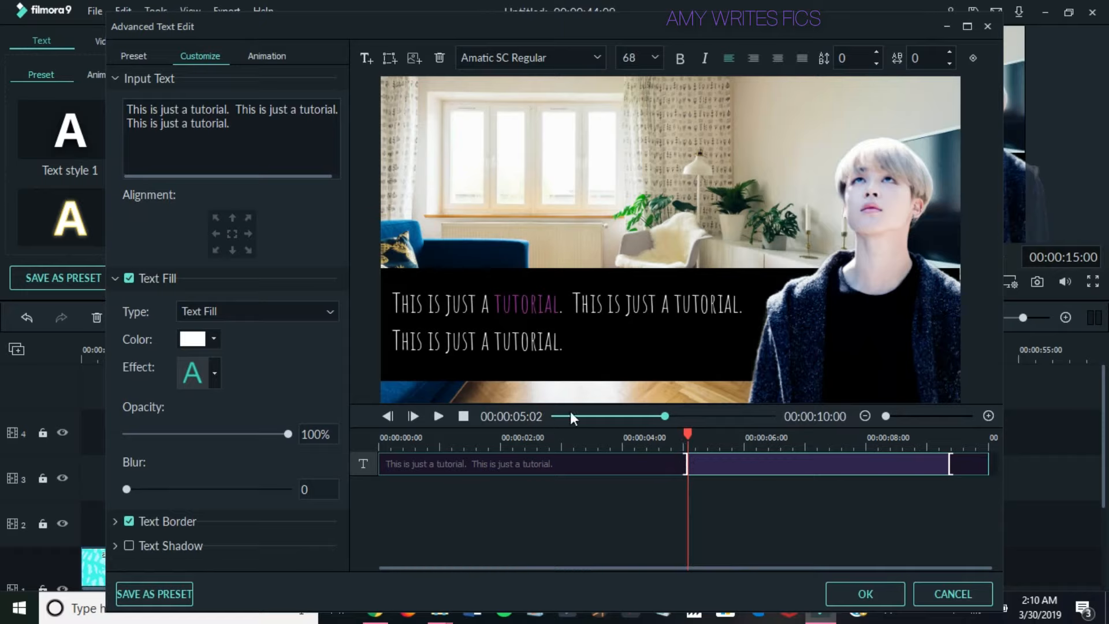
drag(667, 417, 536, 411)
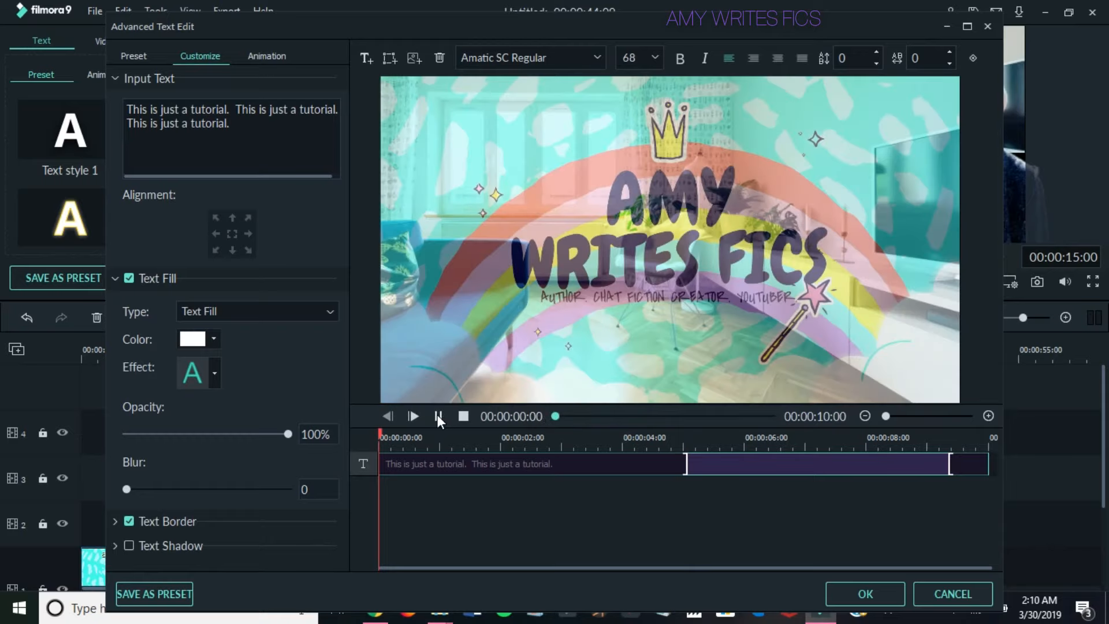
click(438, 415)
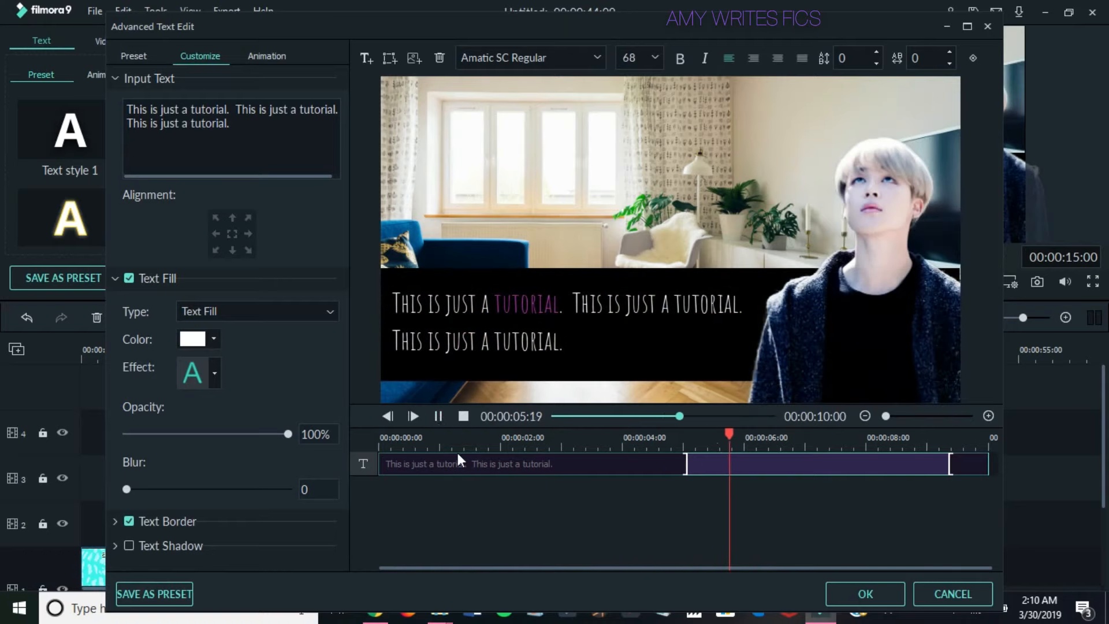
click(437, 415)
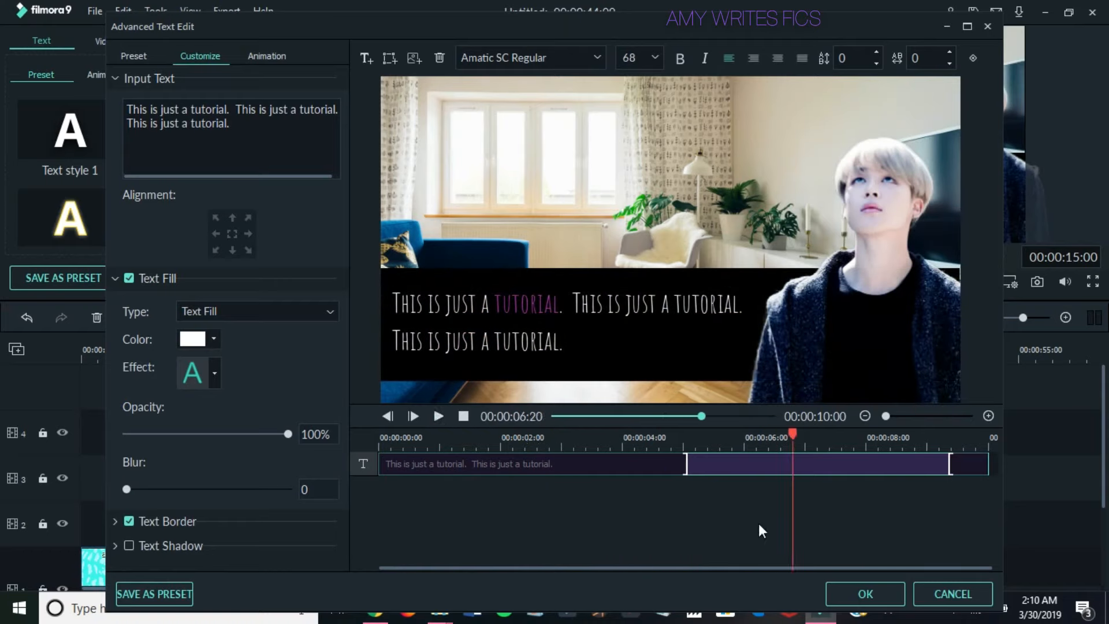
click(852, 546)
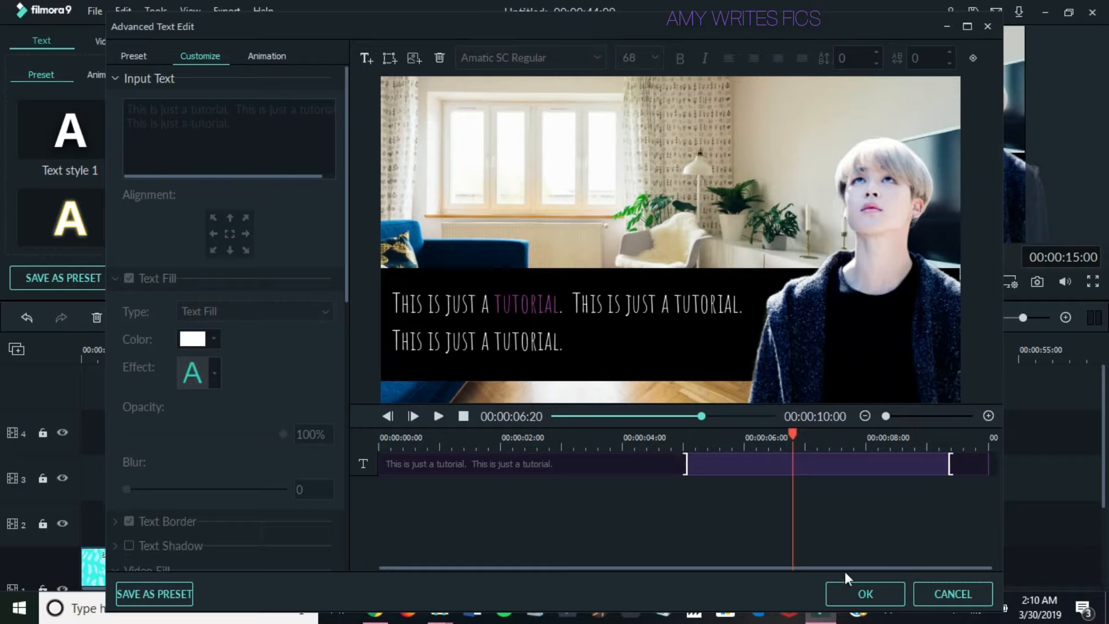
click(854, 592)
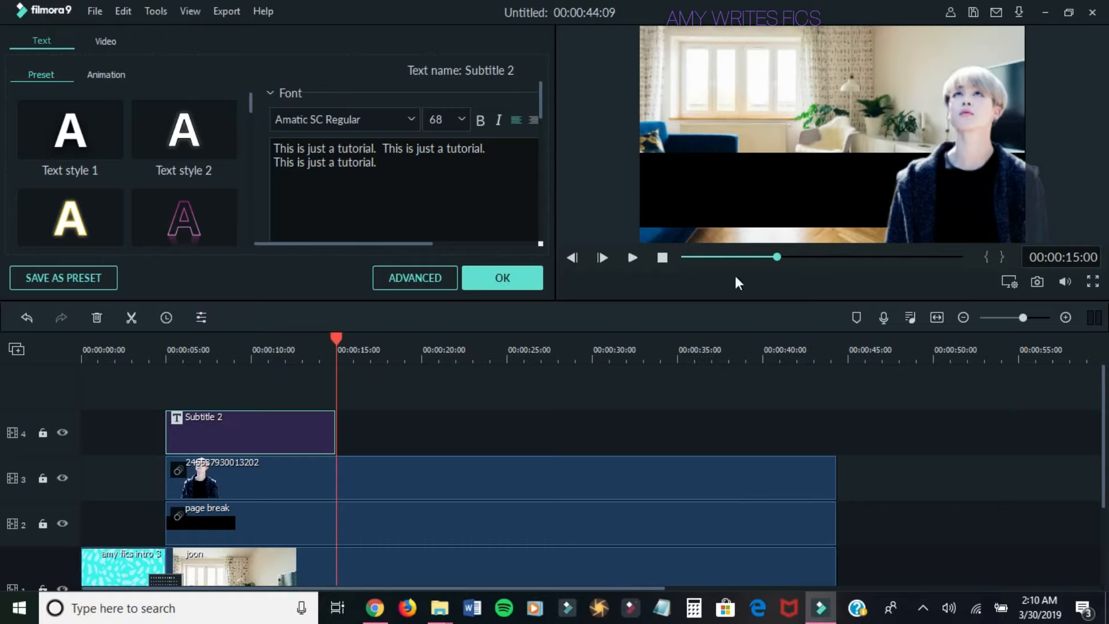
- Close the subtitle's text settings and preview the project from its beginning through the animated subtitle
click(684, 257)
click(632, 258)
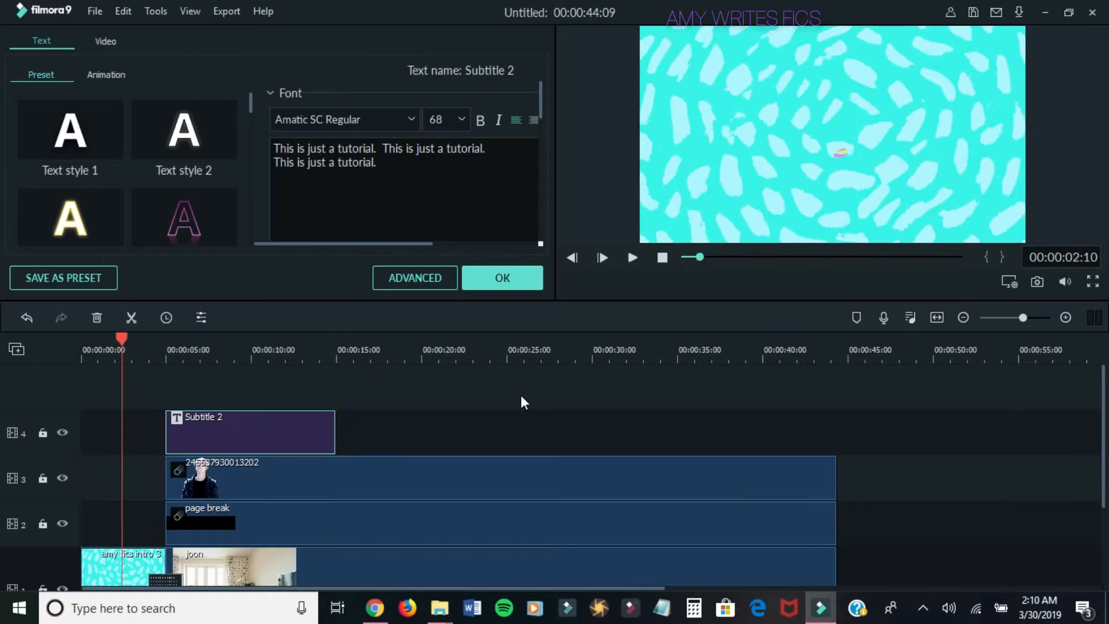
click(526, 272)
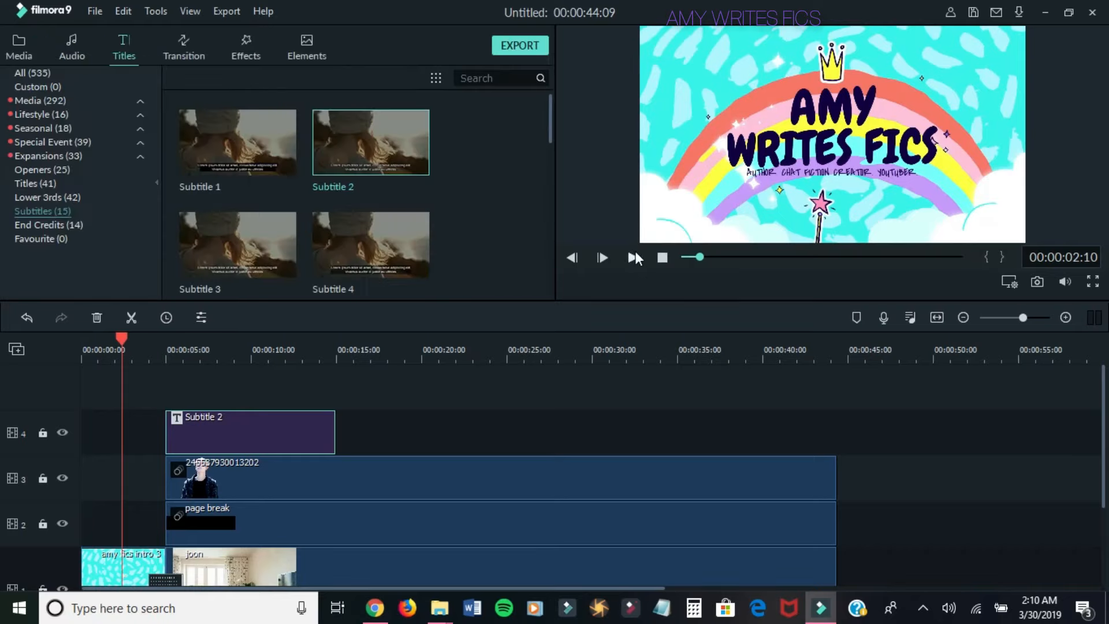
click(633, 258)
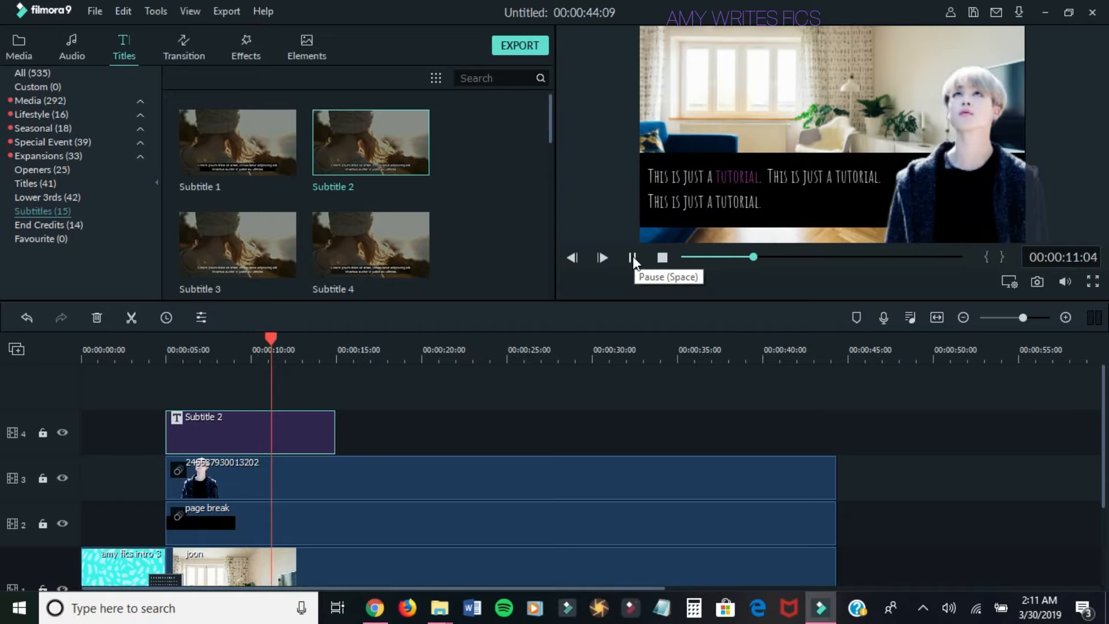
click(634, 258)
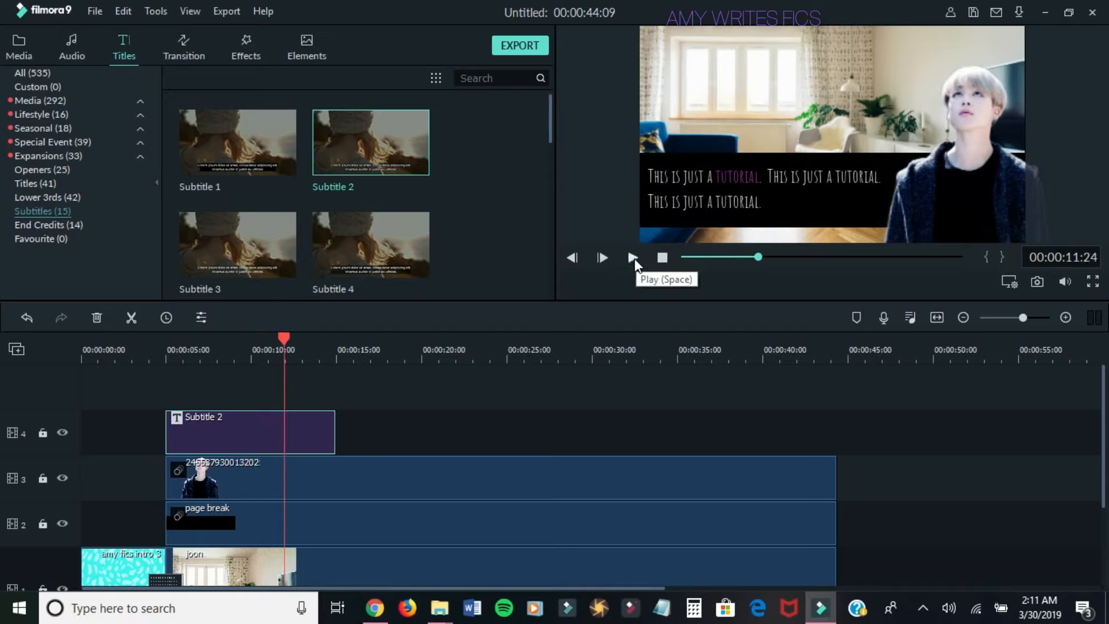
- Lower the compositing opacity of the page break clip on track 2 to 86.97% and apply it
click(516, 514)
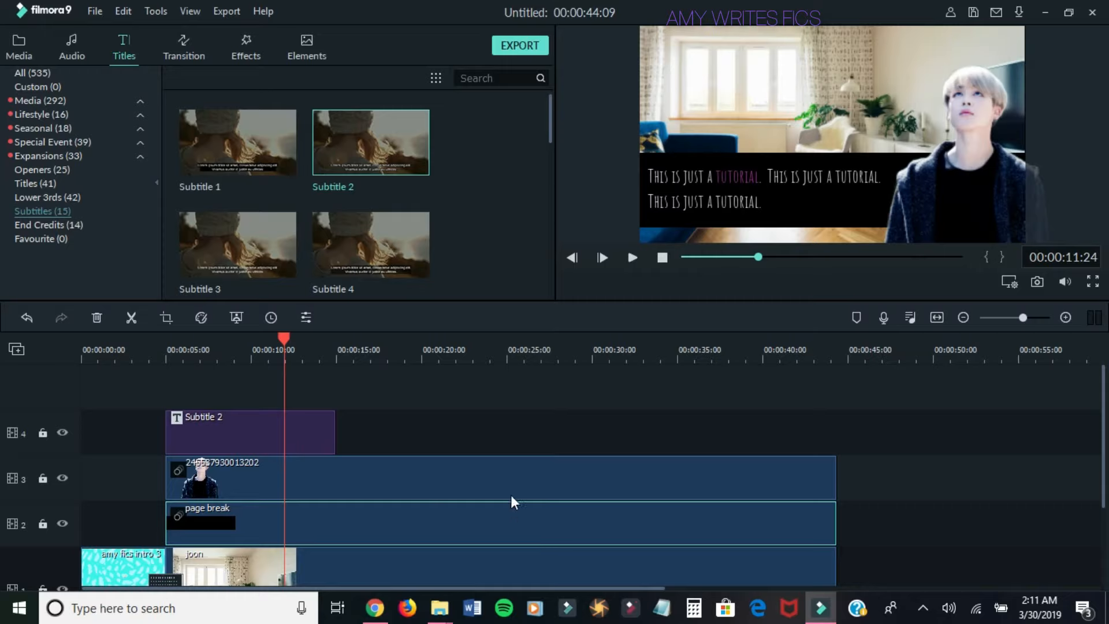
click(507, 465)
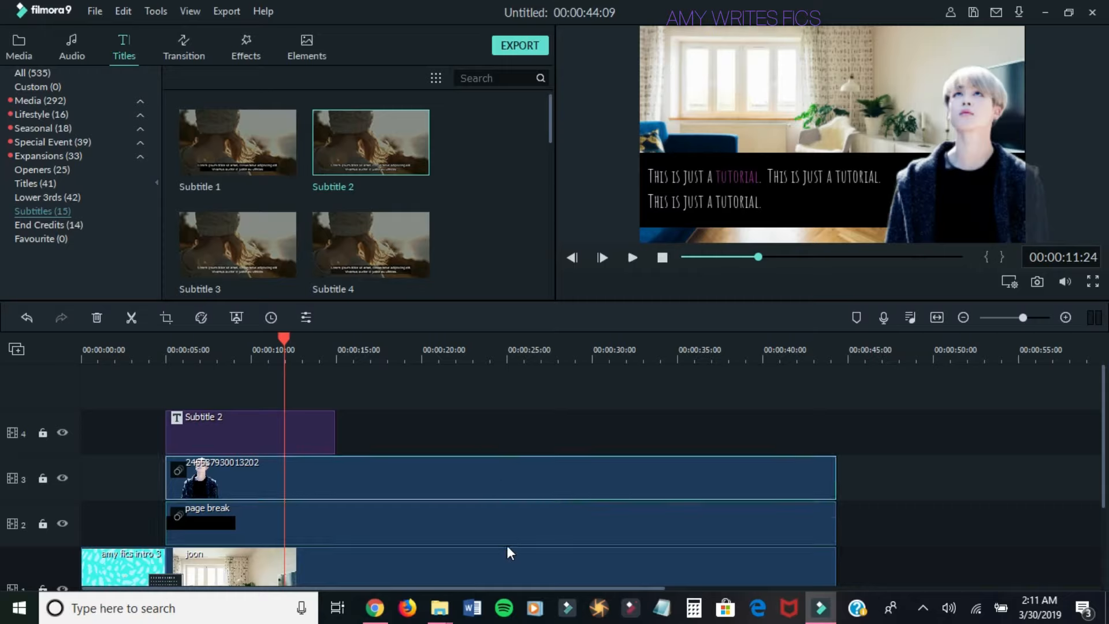
right_click(514, 464)
click(516, 534)
click(516, 513)
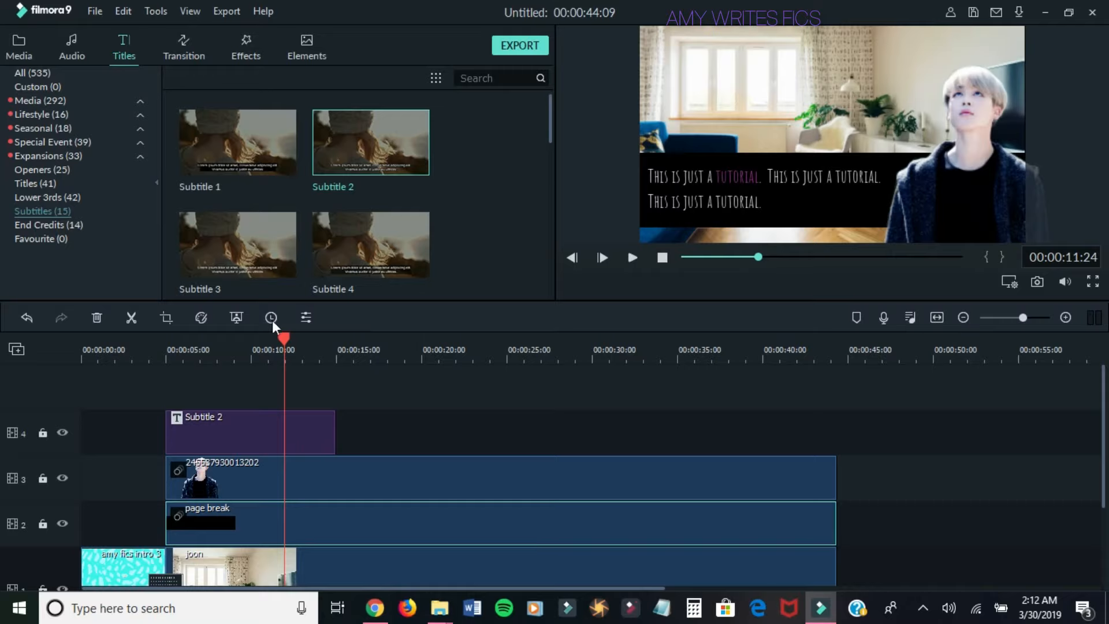
click(306, 317)
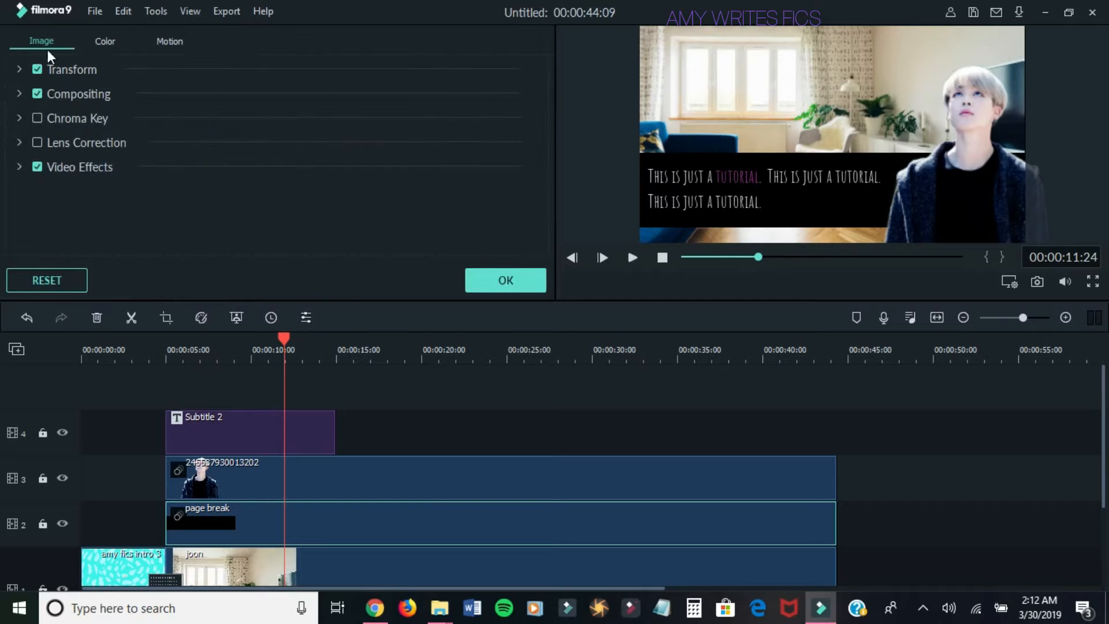
click(19, 95)
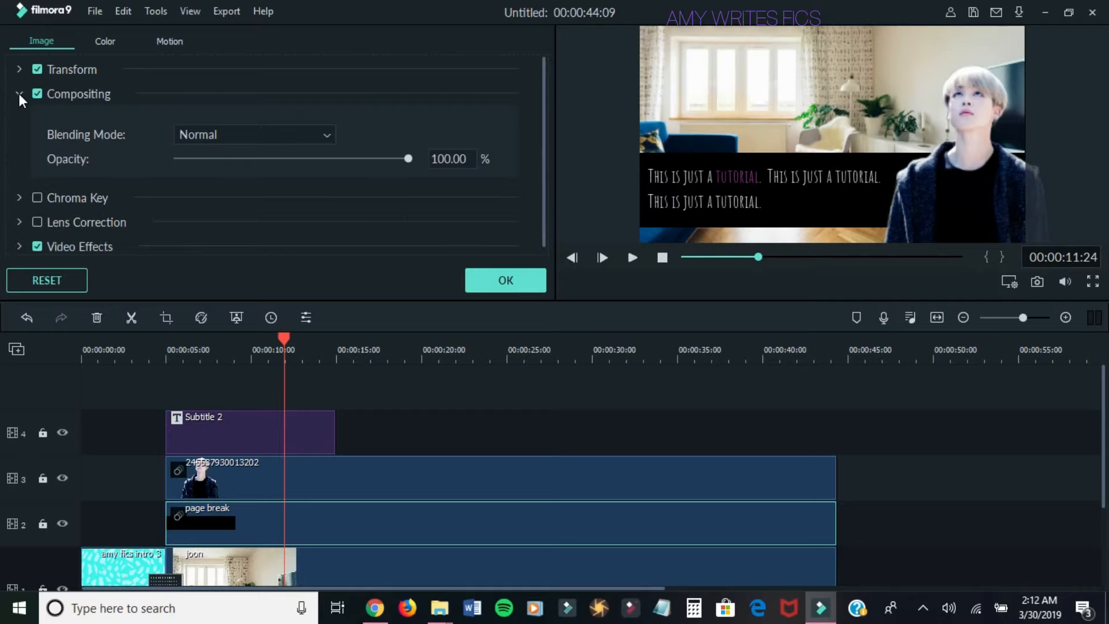
click(82, 96)
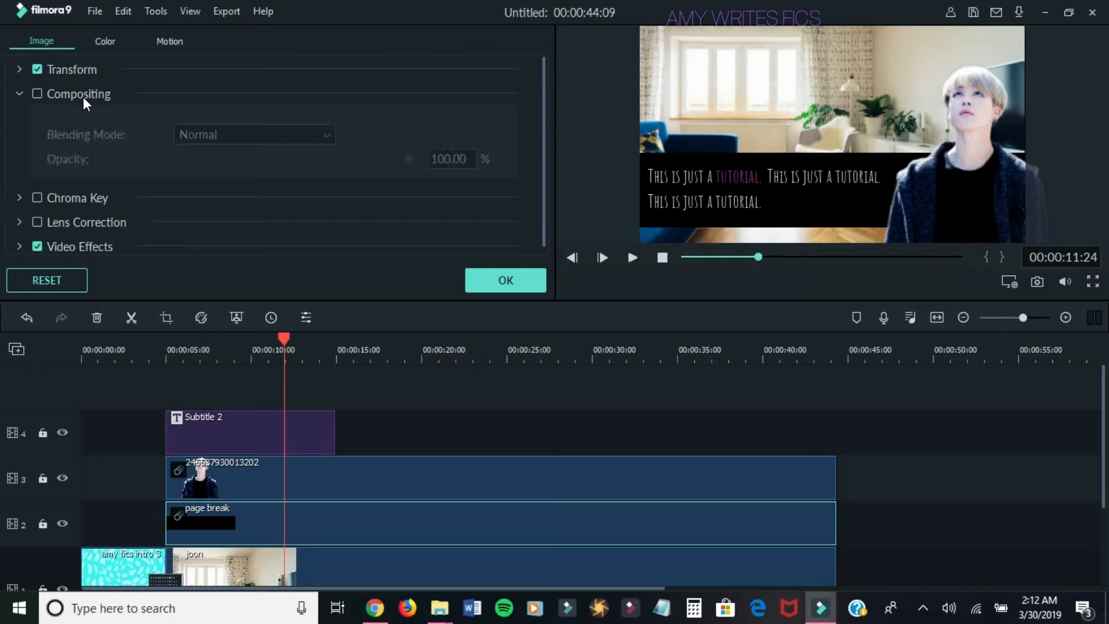
click(82, 96)
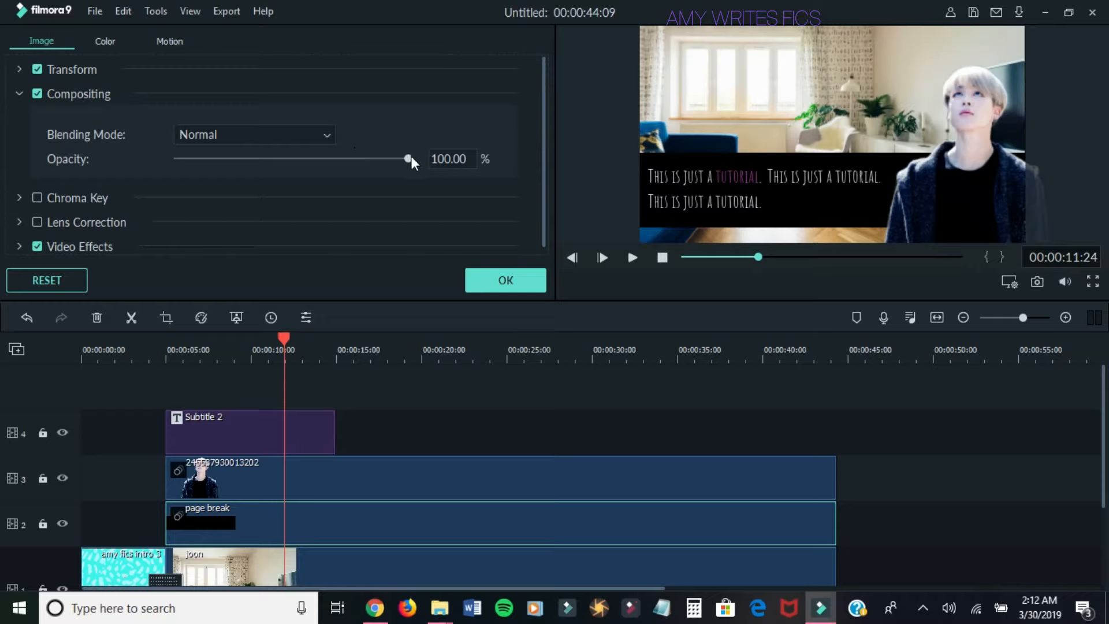
drag(408, 157, 378, 158)
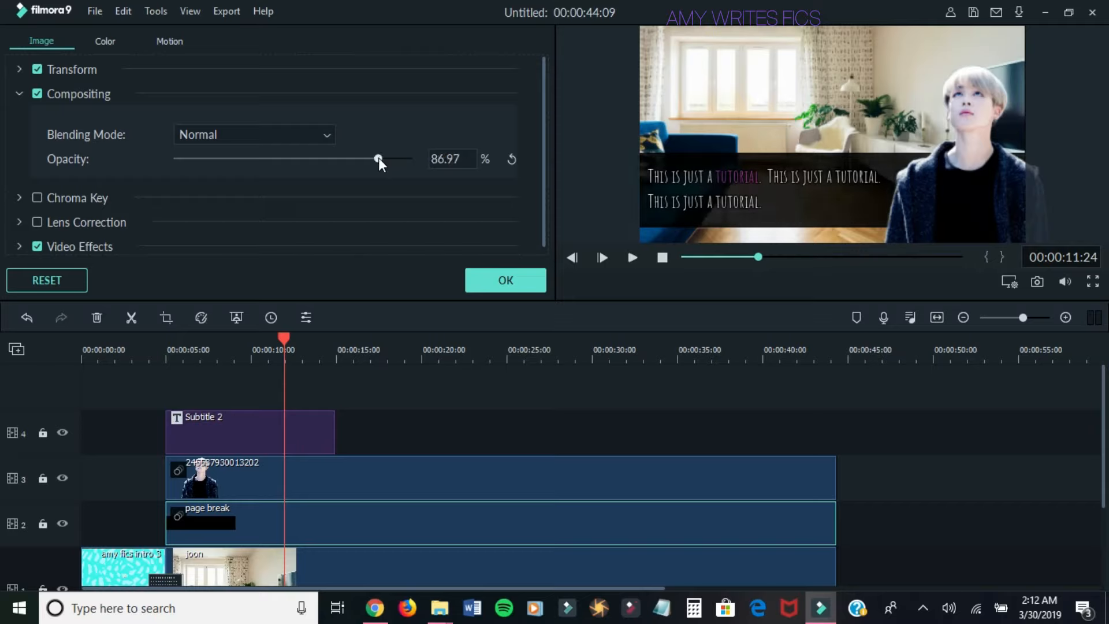
click(506, 280)
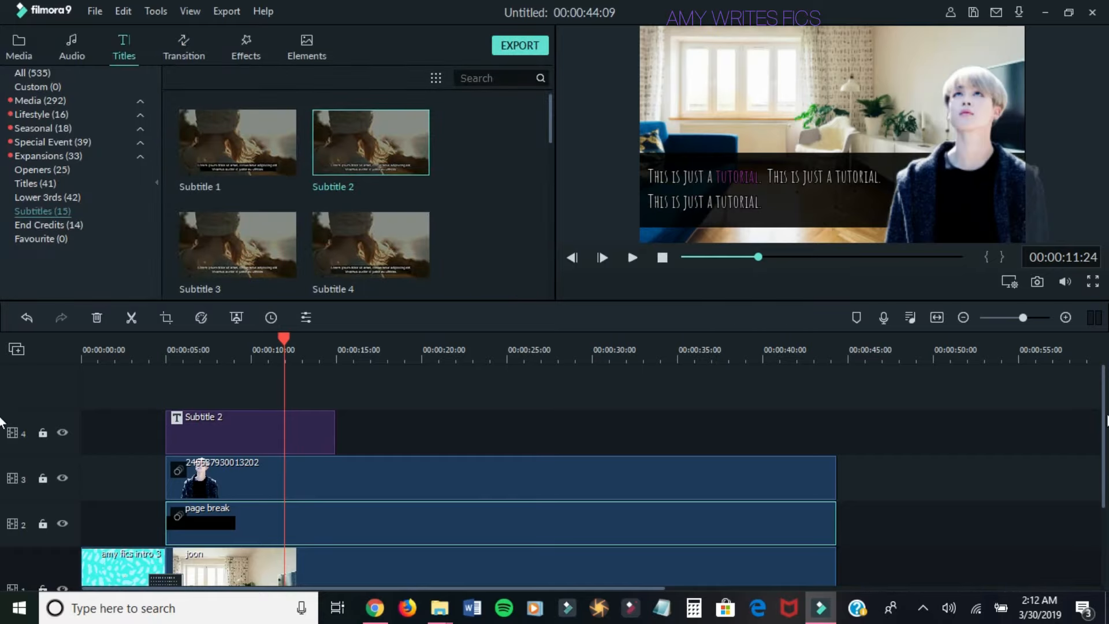
- Copy the Subtitle 2 clip on track 4
mouse_move(1103, 465)
mouse_down()
mouse_move(1104, 512)
mouse_move(1103, 470)
mouse_up()
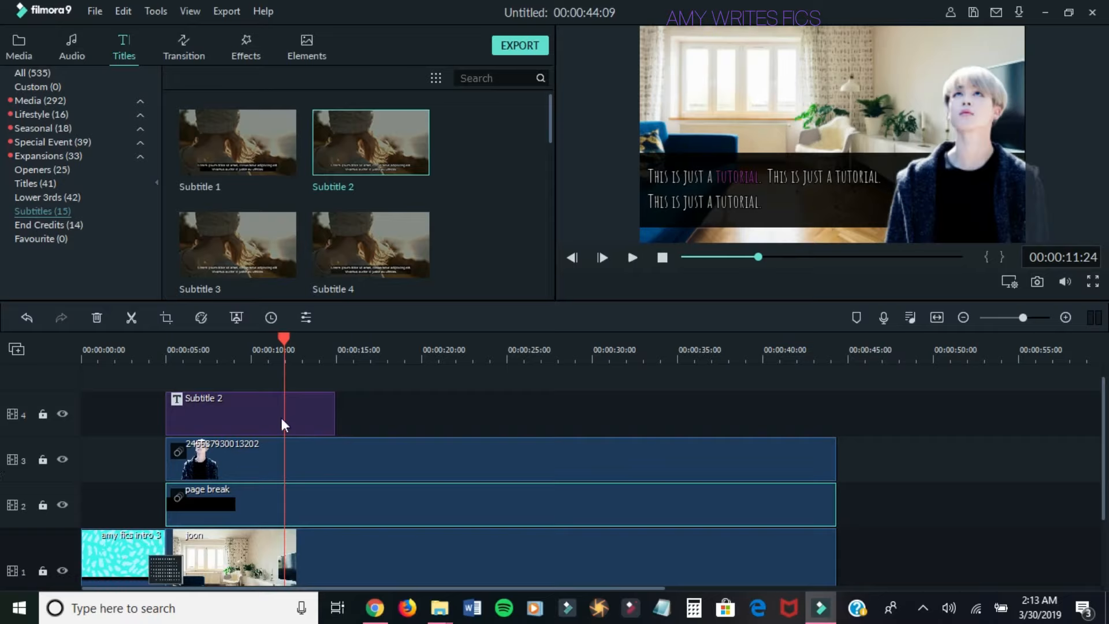
click(313, 404)
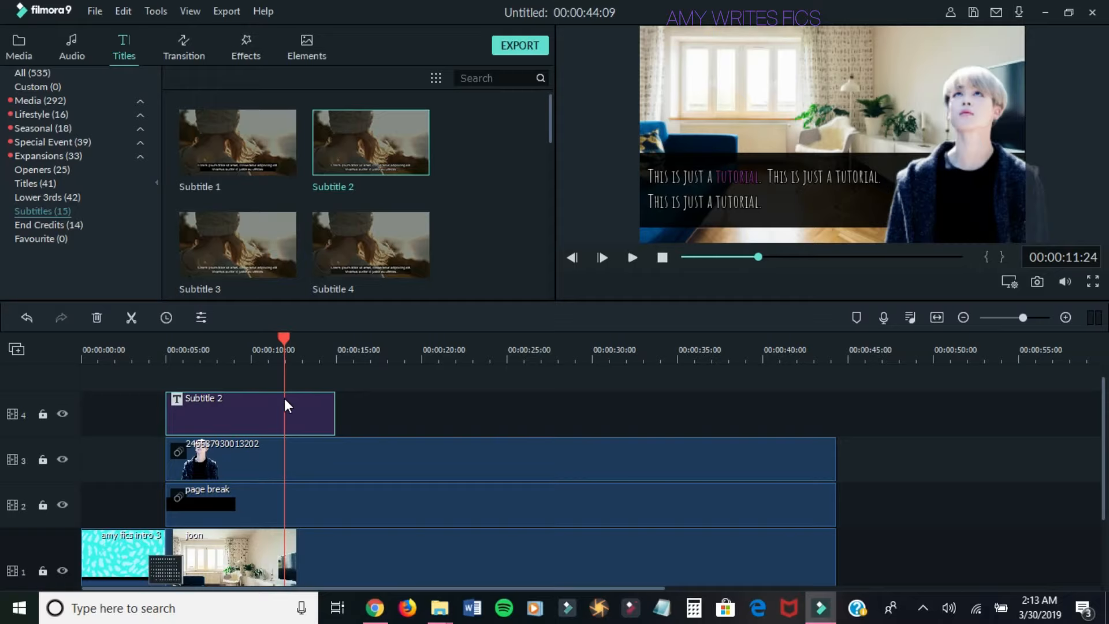
right_click(230, 413)
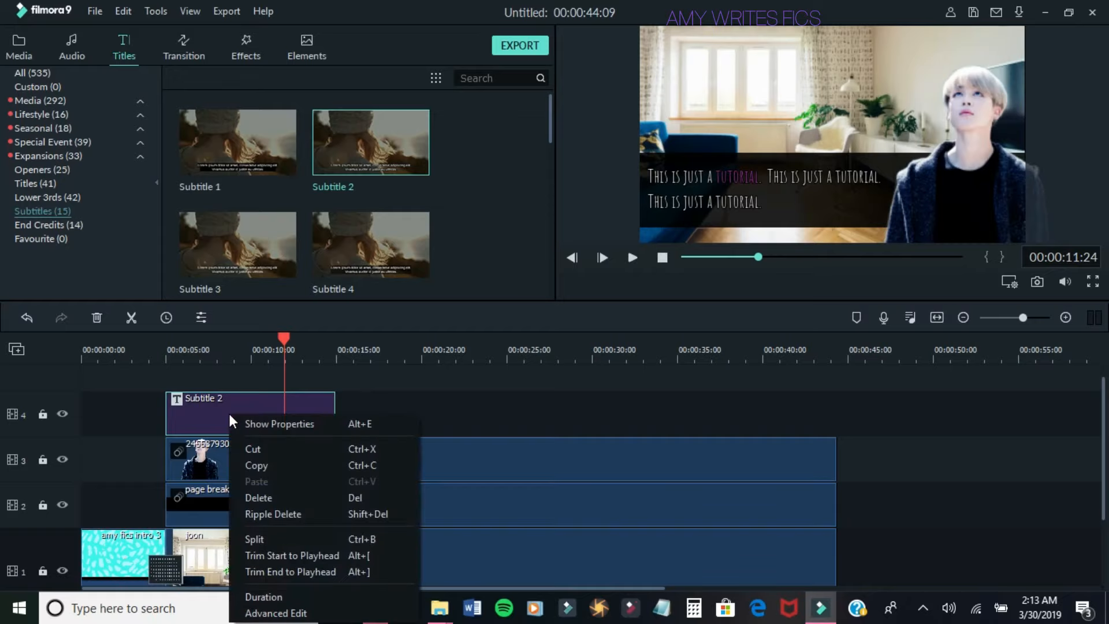
click(266, 466)
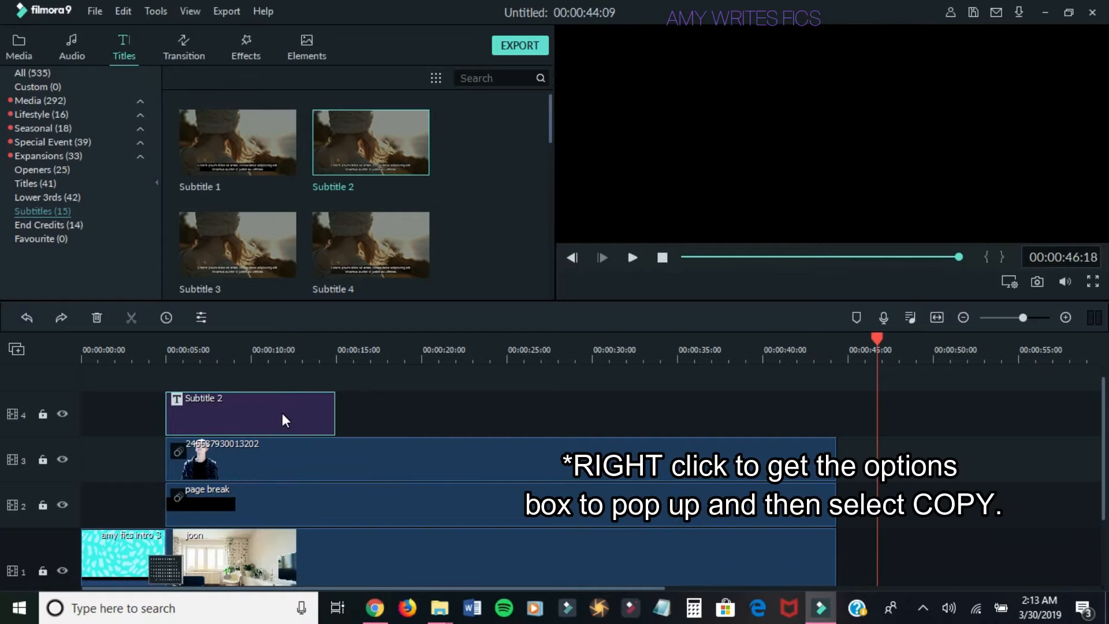
right_click(281, 414)
key(Escape)
right_click(282, 414)
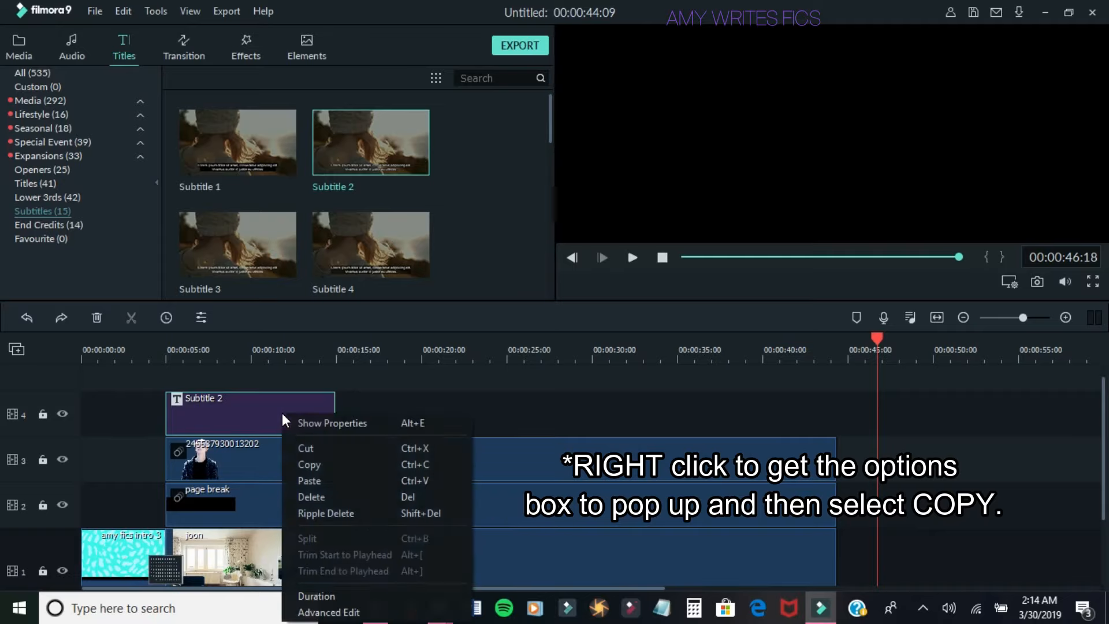
click(341, 469)
- Try to paste the copied subtitle at 00:00:16:03 and undo the paste
click(355, 353)
click(373, 405)
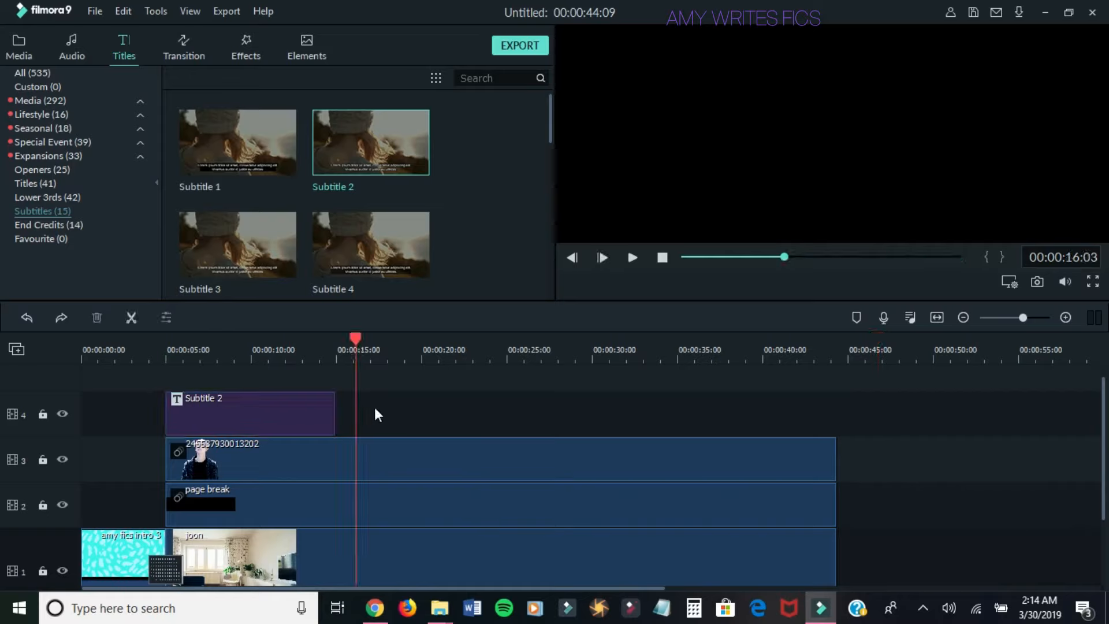
right_click(374, 407)
click(408, 449)
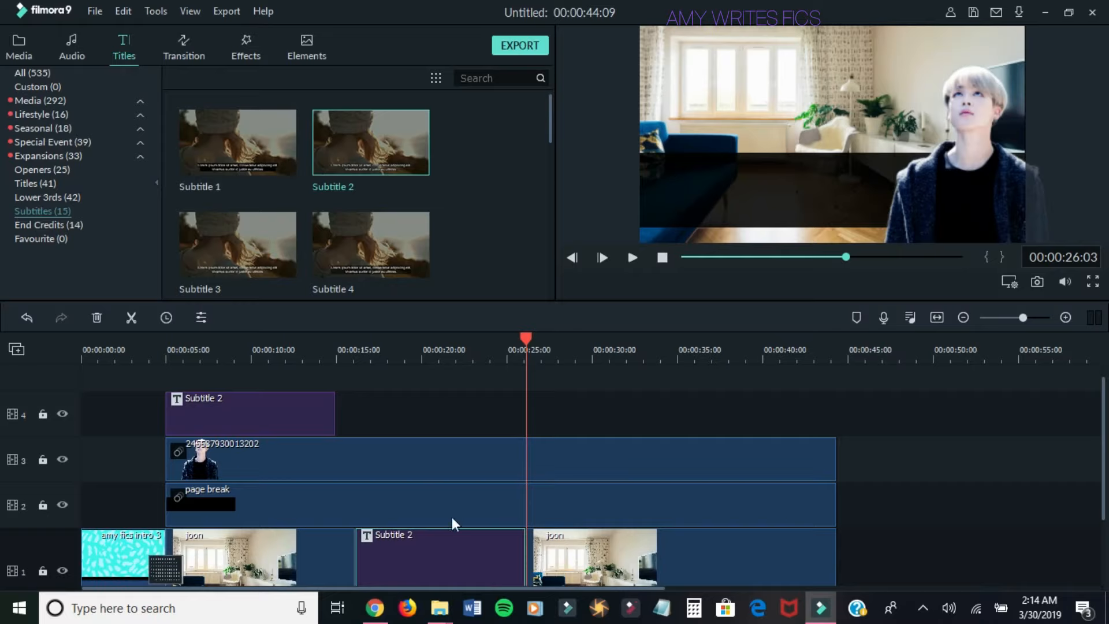
click(24, 319)
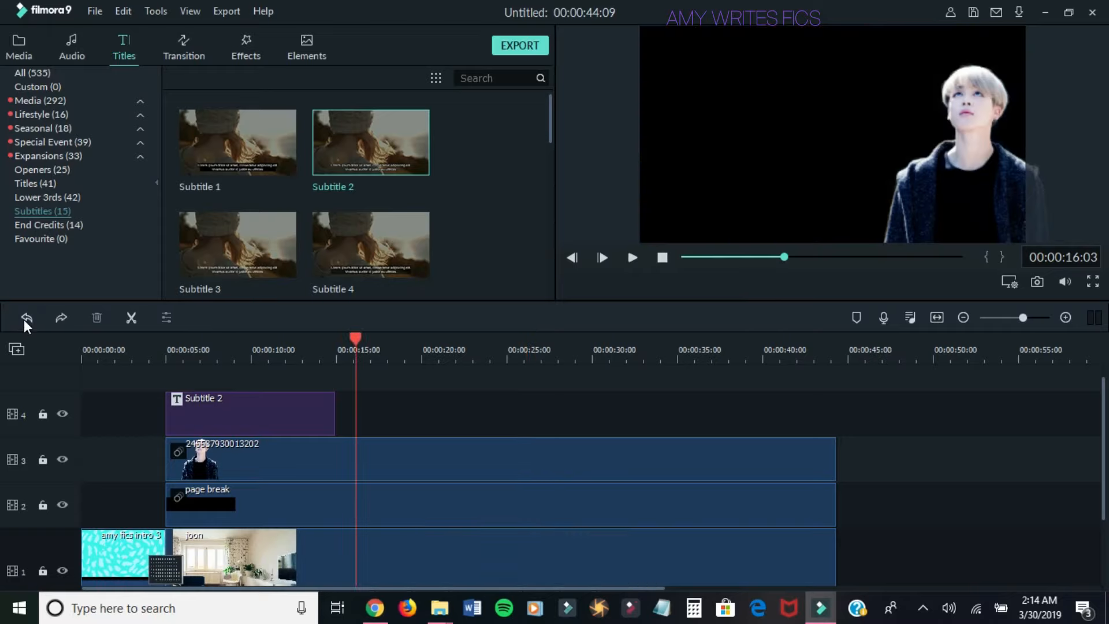
- Paste a fresh copy of the subtitle at 00:00:45:19, beyond the last clip, and move it onto track 4 directly after the original
right_click(298, 411)
click(328, 455)
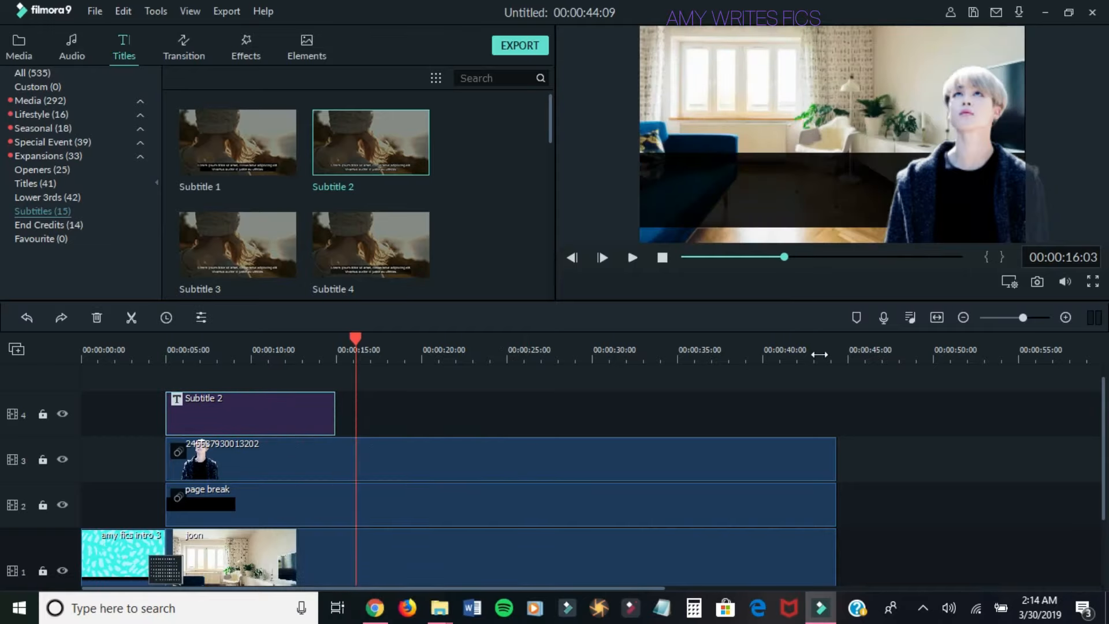
click(861, 353)
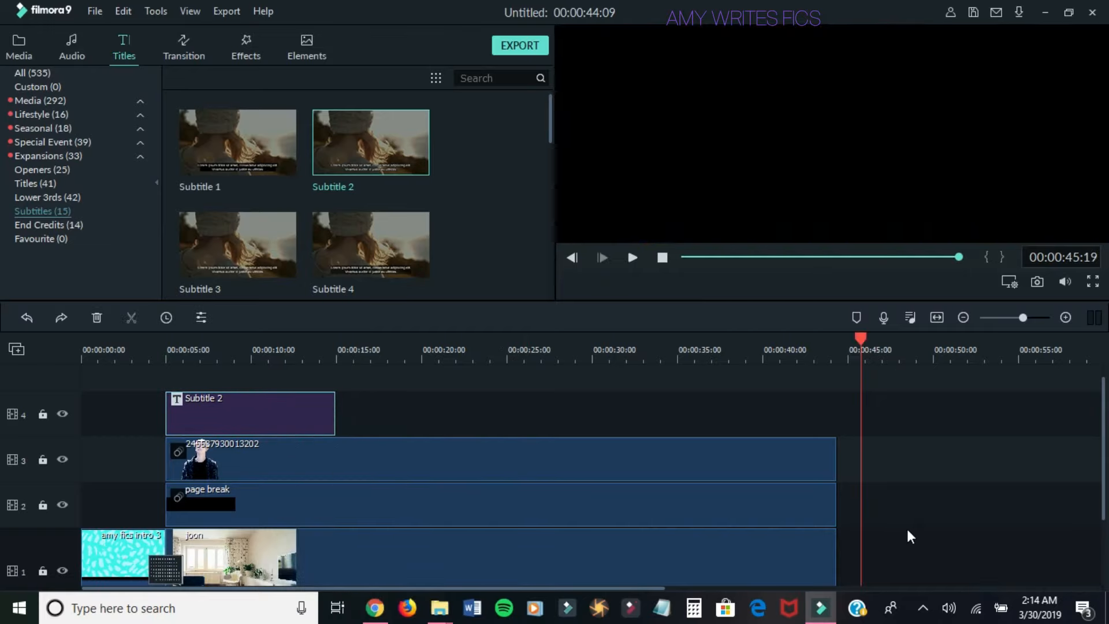
right_click(885, 406)
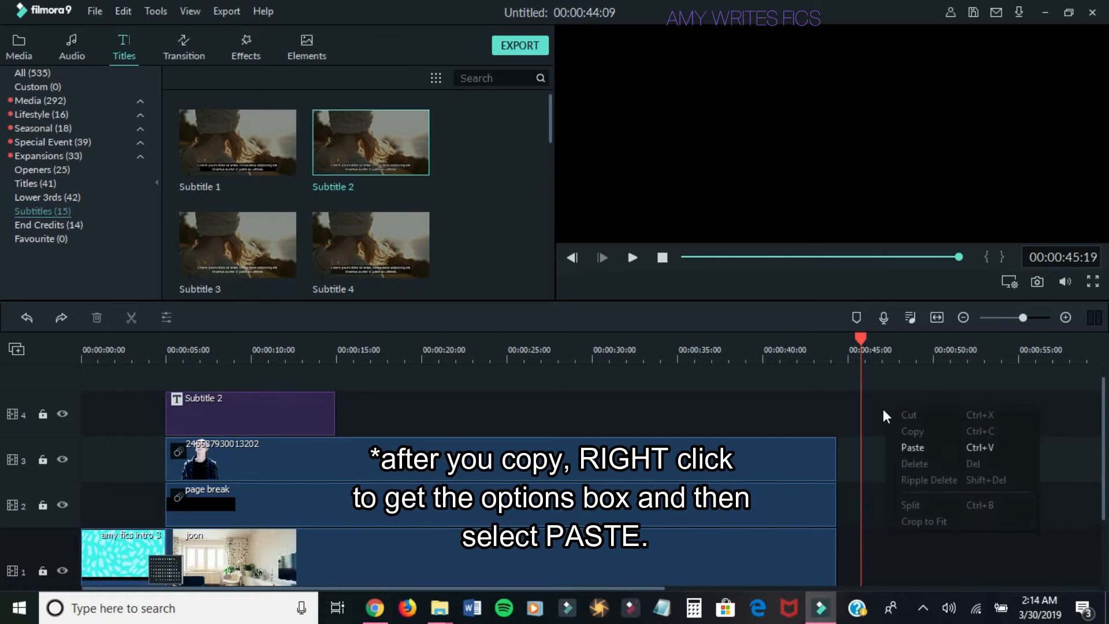
click(913, 448)
drag(906, 554, 385, 400)
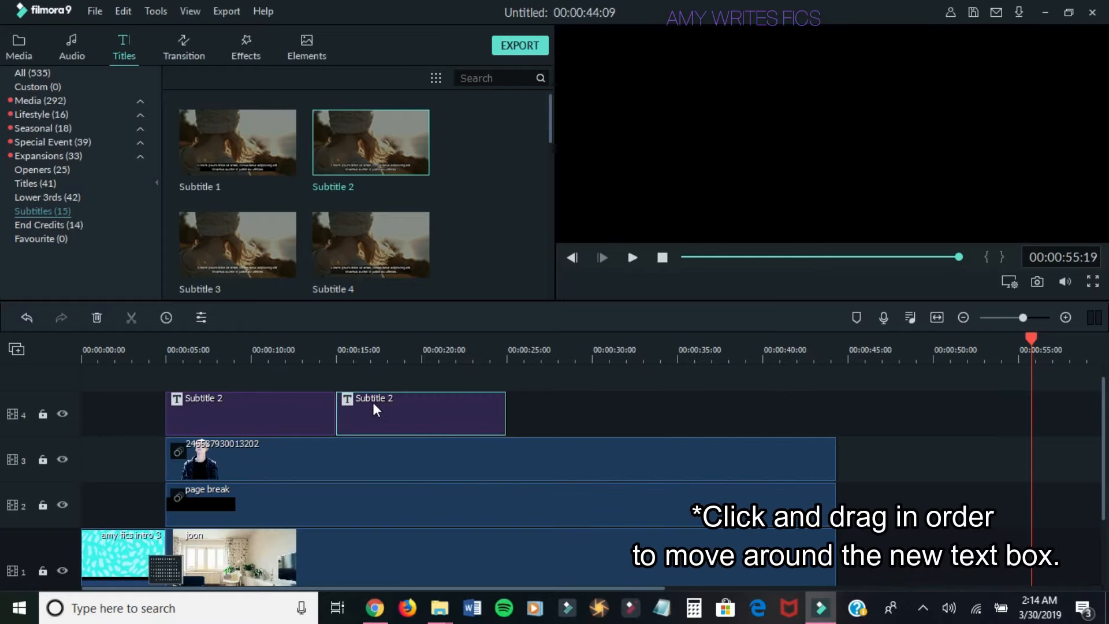
click(311, 354)
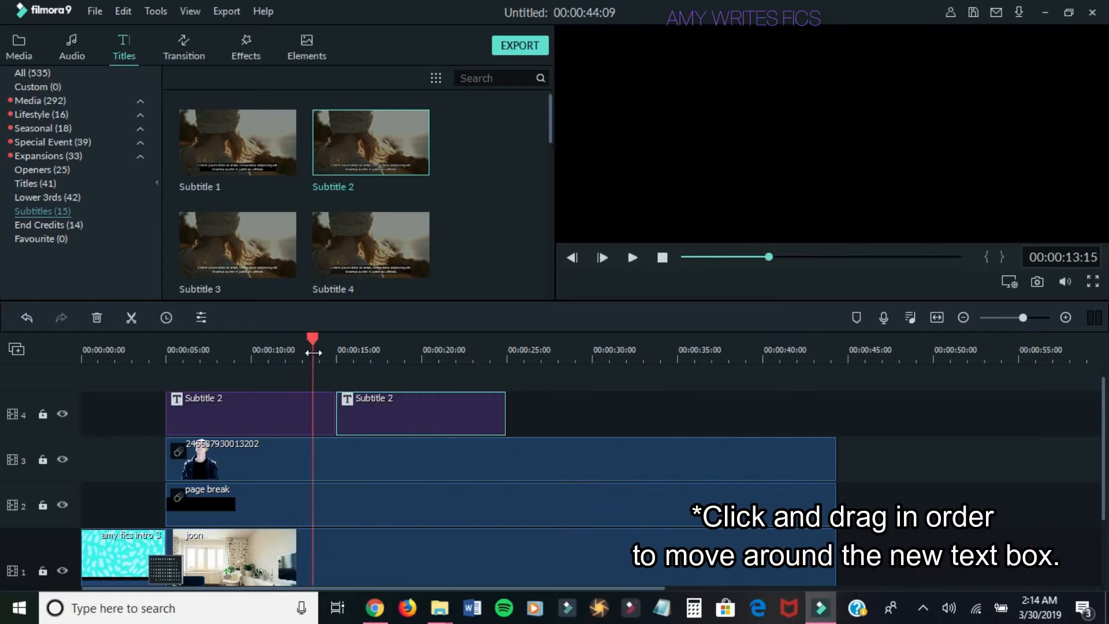
- Preview the two consecutive subtitles on track 4 from 00:00:13:15 to 00:00:21:03
click(632, 258)
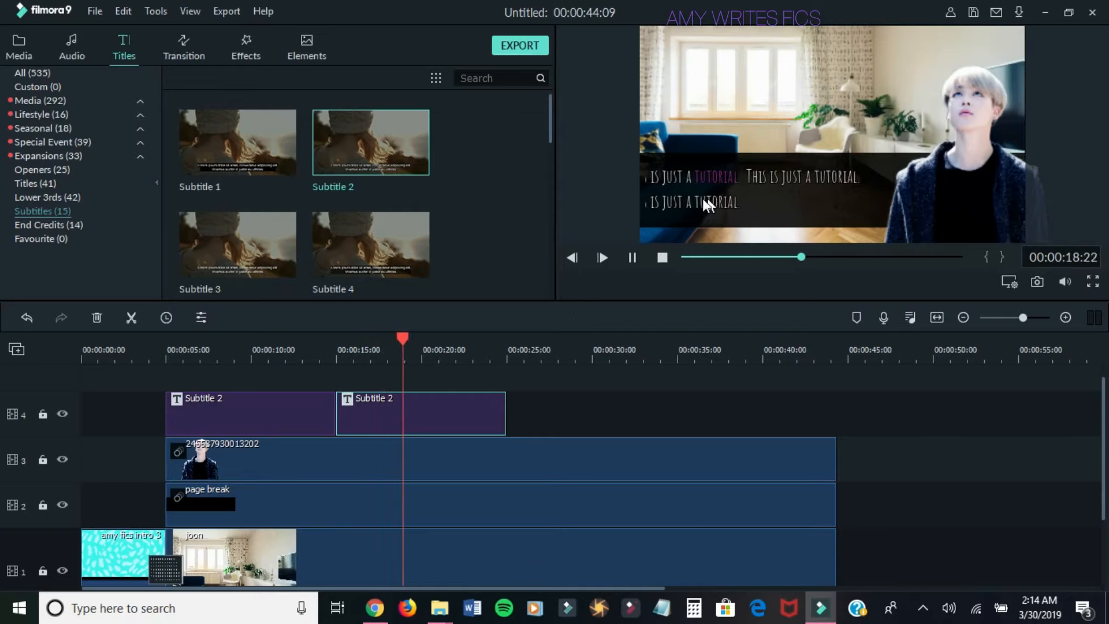
click(632, 257)
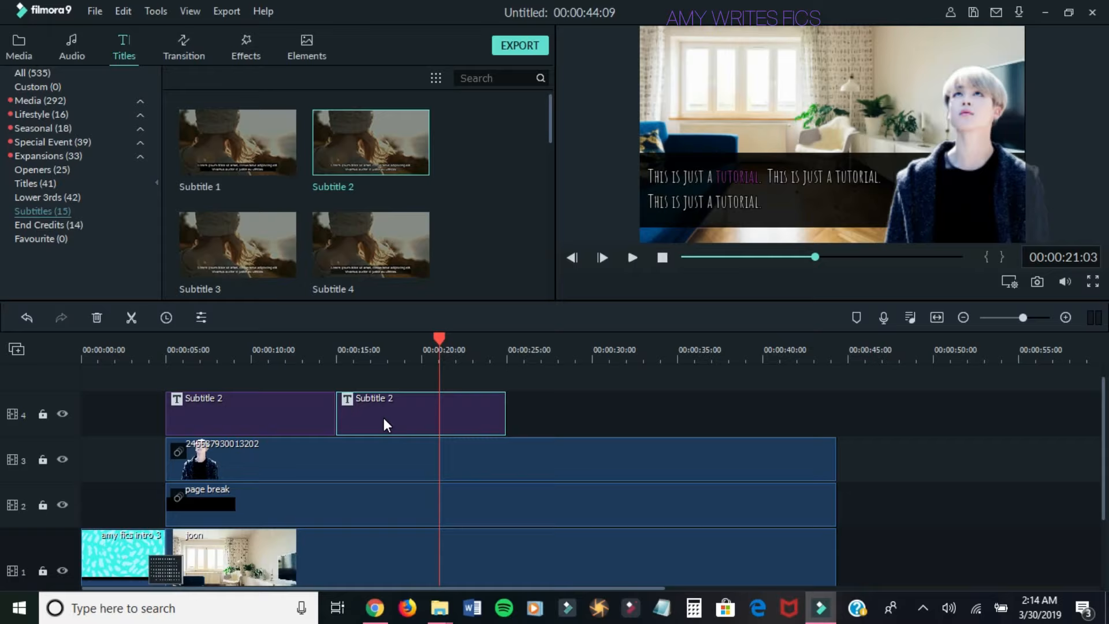
- Replace the text of the second Subtitle 2 clip on track 4 with "This is another sentence." and apply it
click(278, 422)
click(397, 411)
click(202, 317)
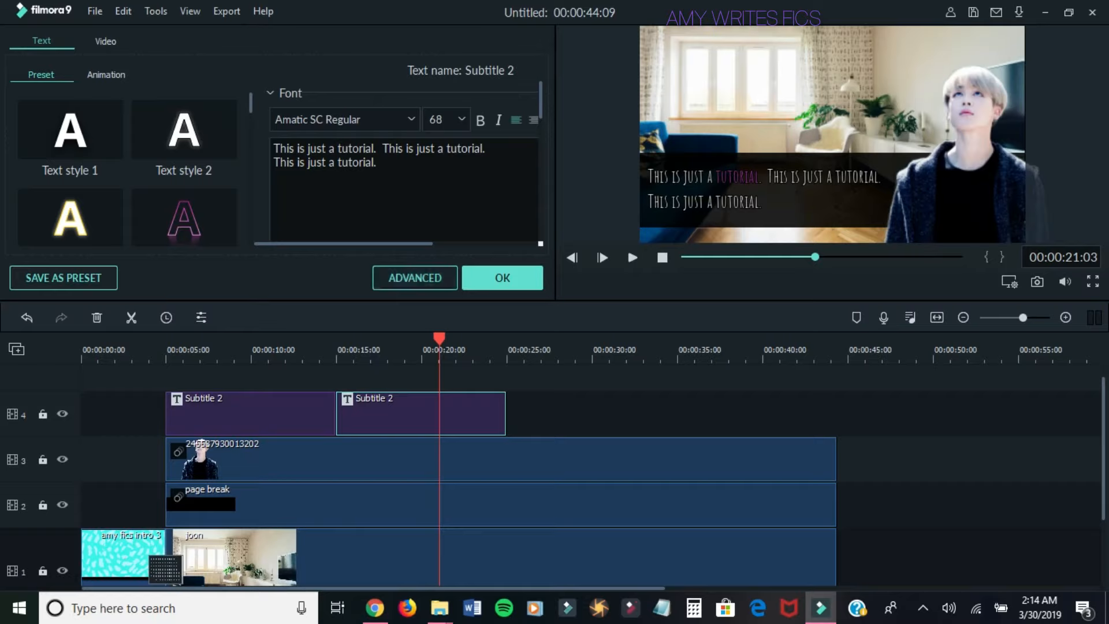
key(ctrl+a)
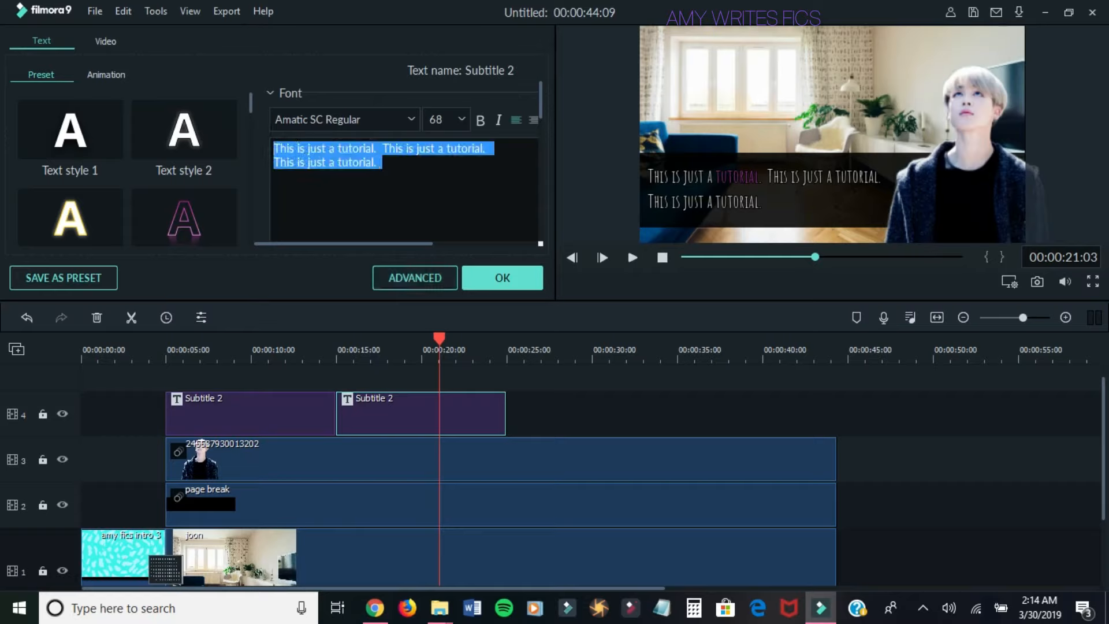
text(This is ano)
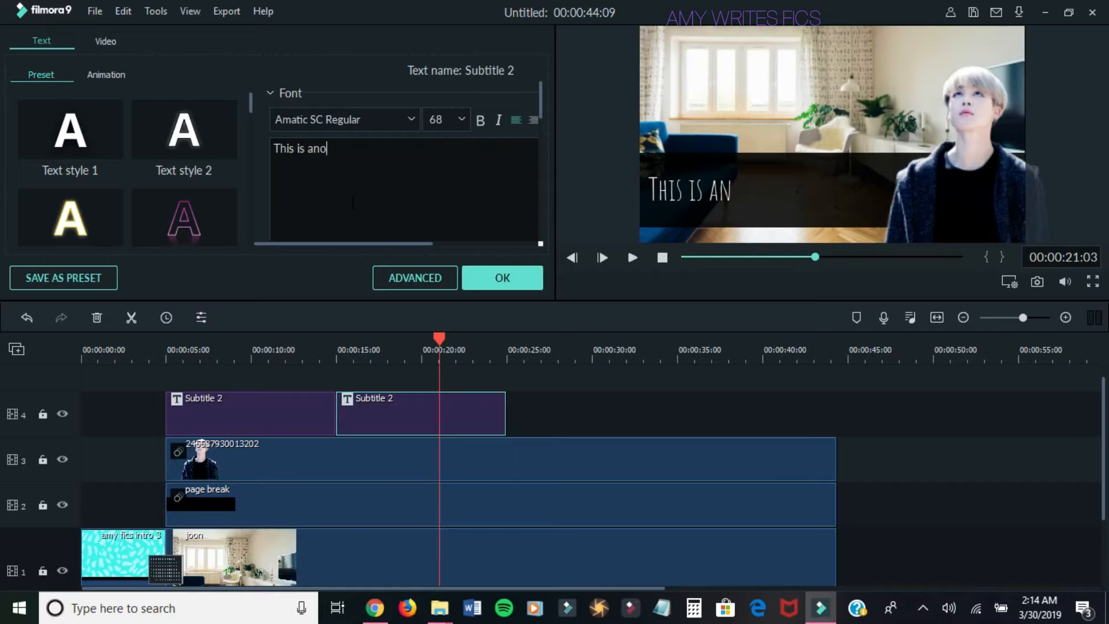
text(ther  sentence.)
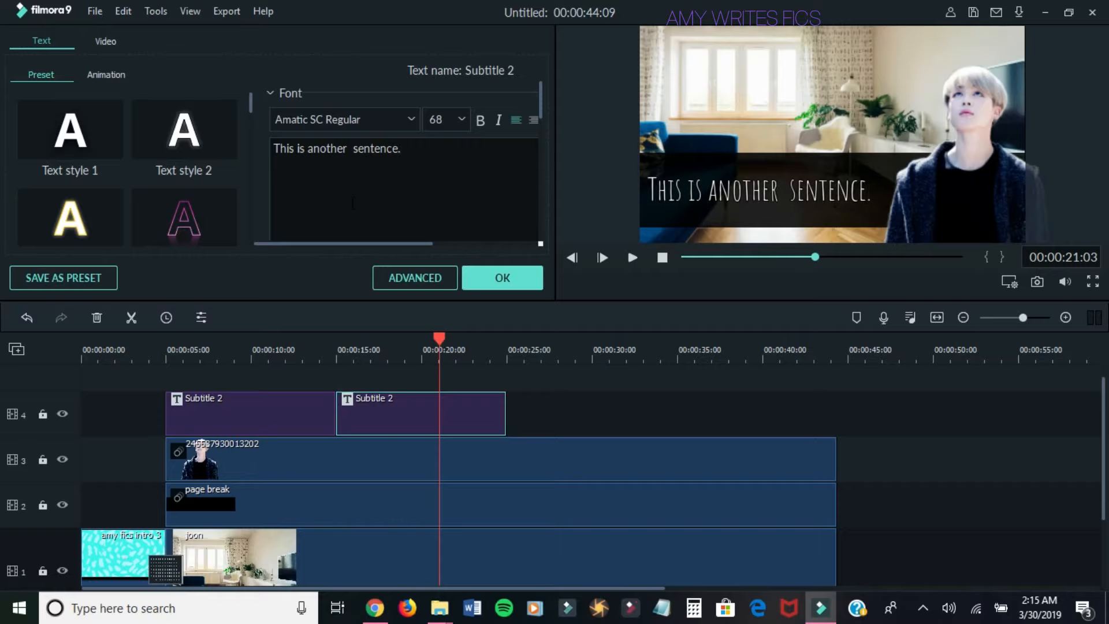
click(506, 277)
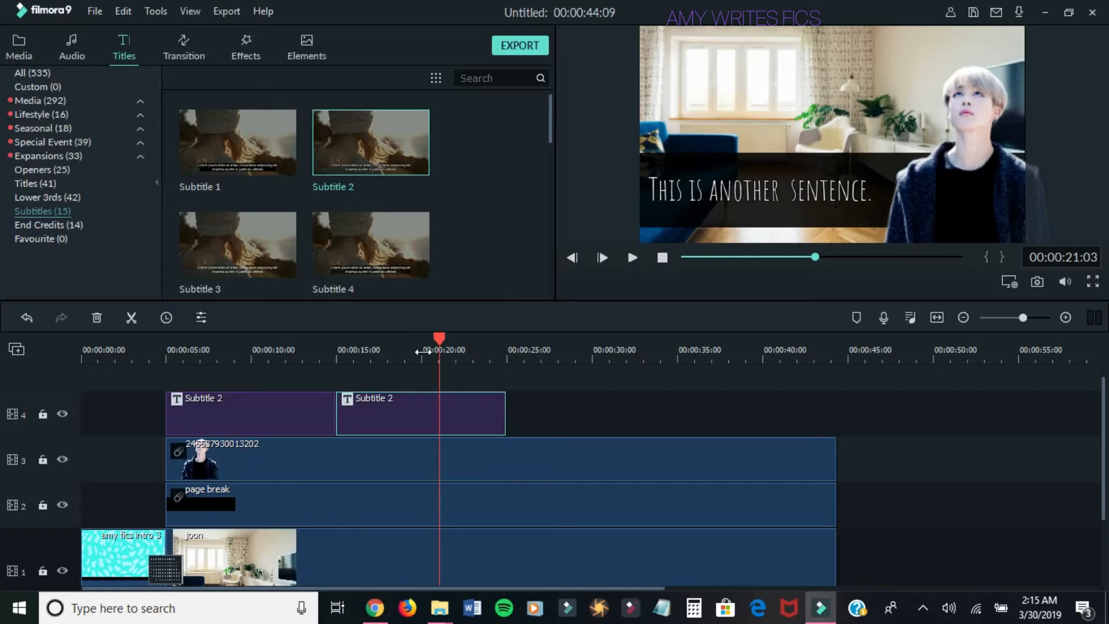
- Preview the change from the first subtitle to the second, starting just before the second clip and stopping at 00:00:22:07
click(332, 350)
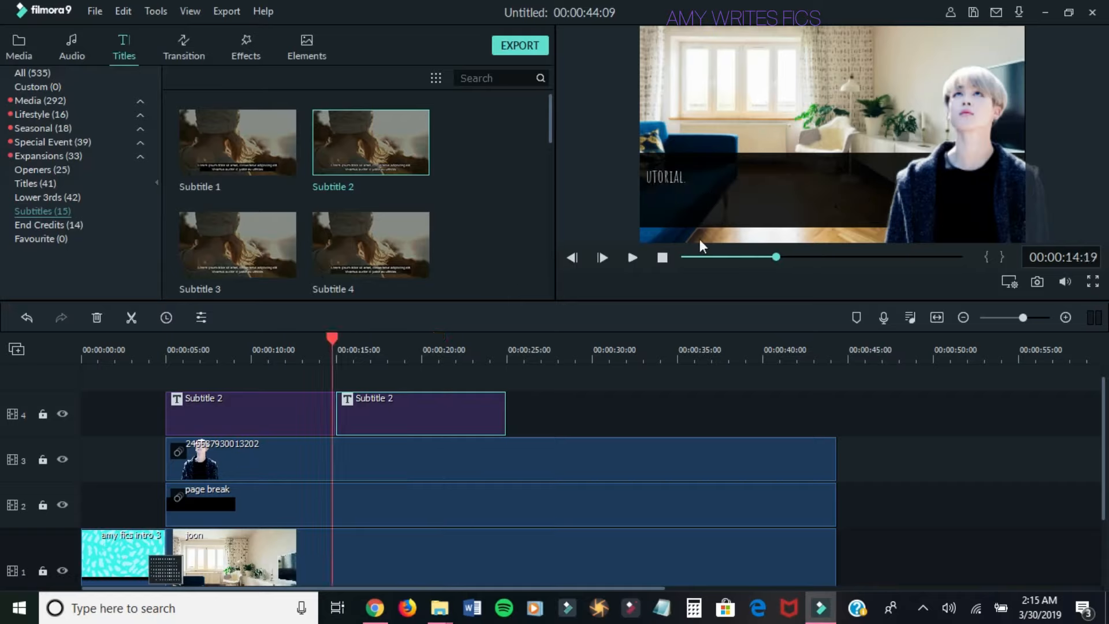
click(322, 348)
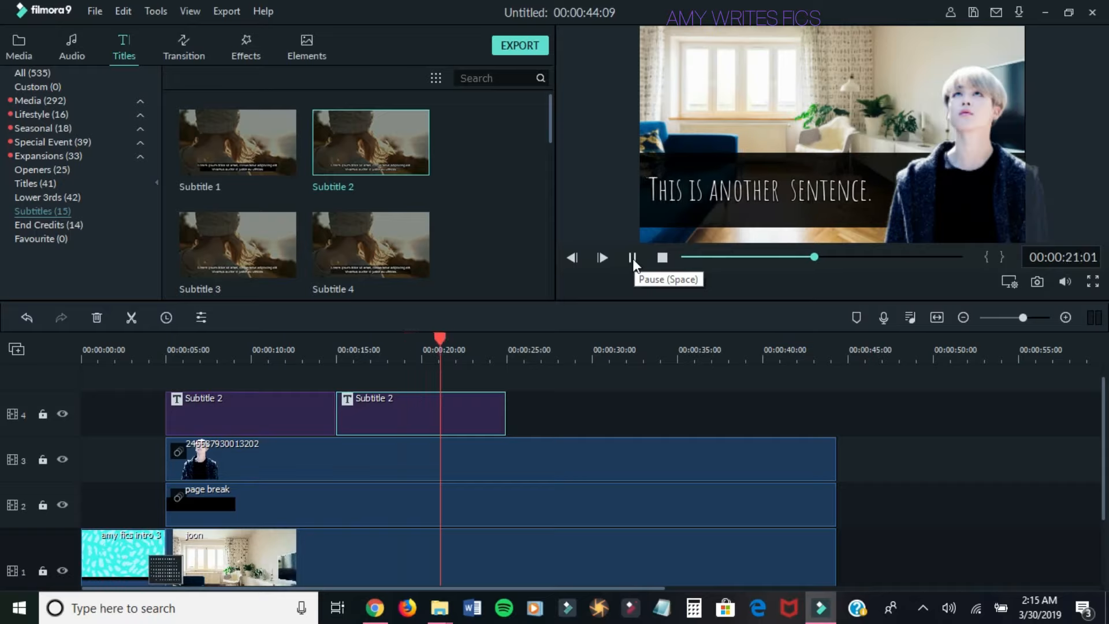
click(633, 259)
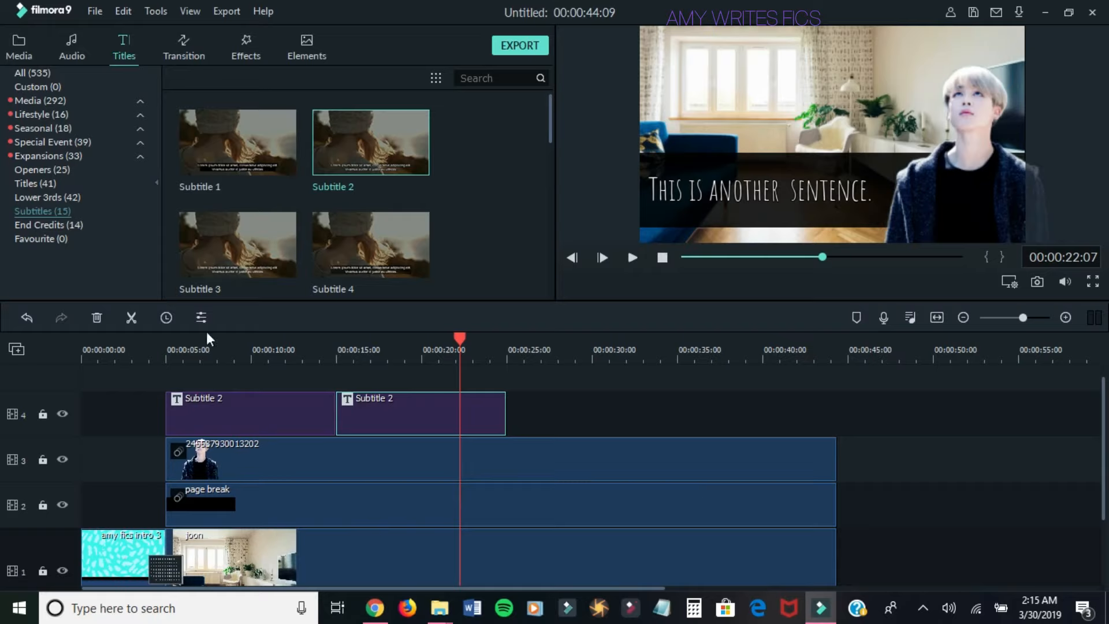
click(14, 50)
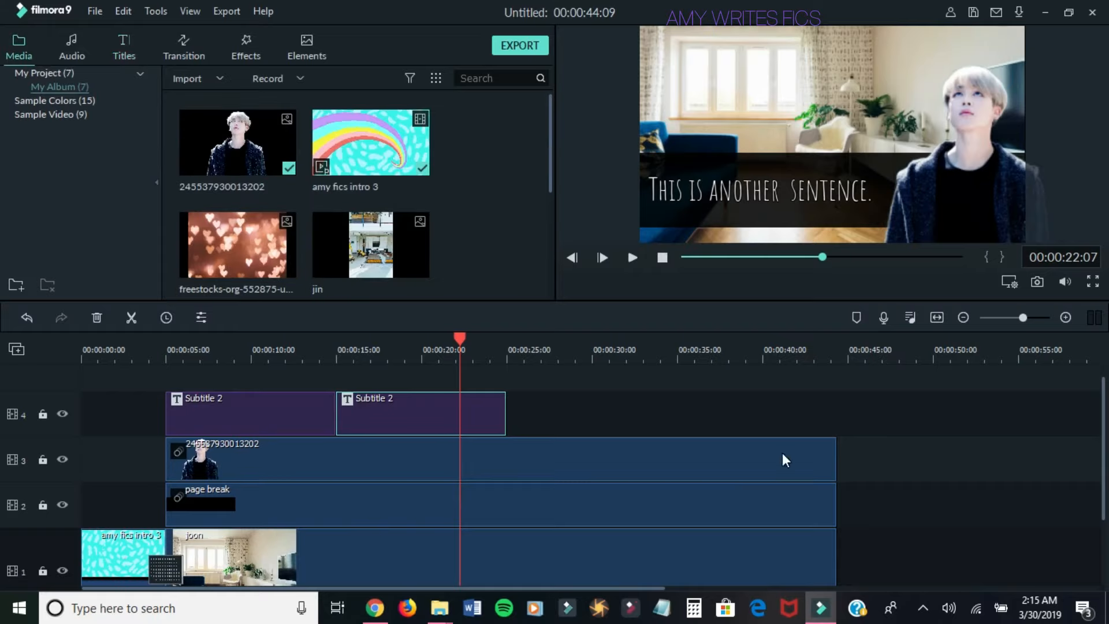
mouse_move(1103, 425)
mouse_down()
mouse_move(1103, 459)
mouse_move(1104, 437)
mouse_up()
click(835, 459)
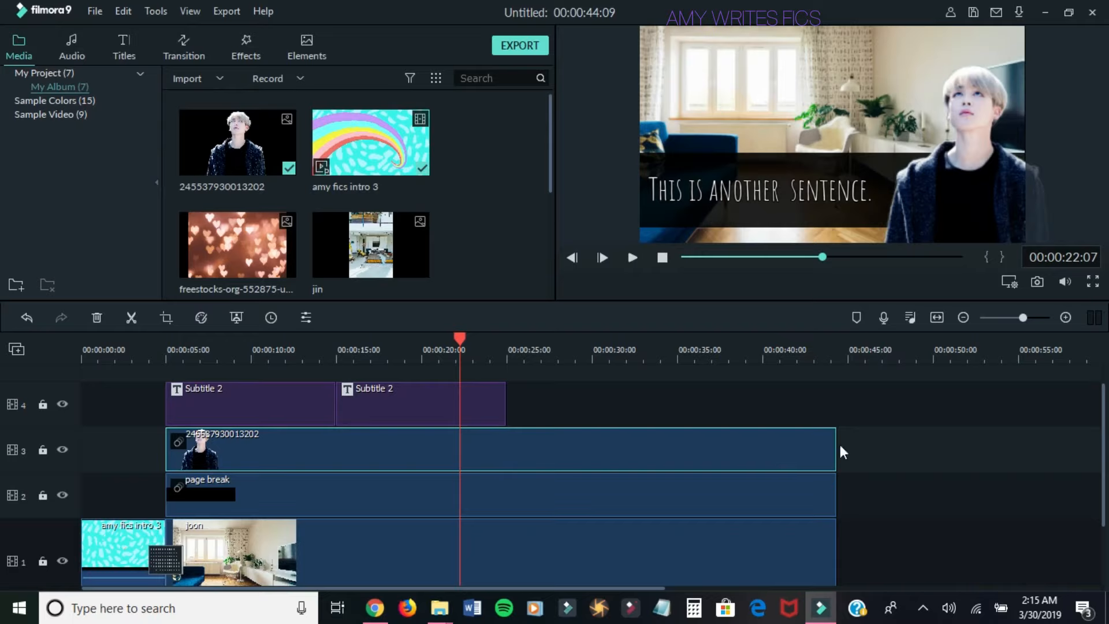
drag(837, 444, 507, 442)
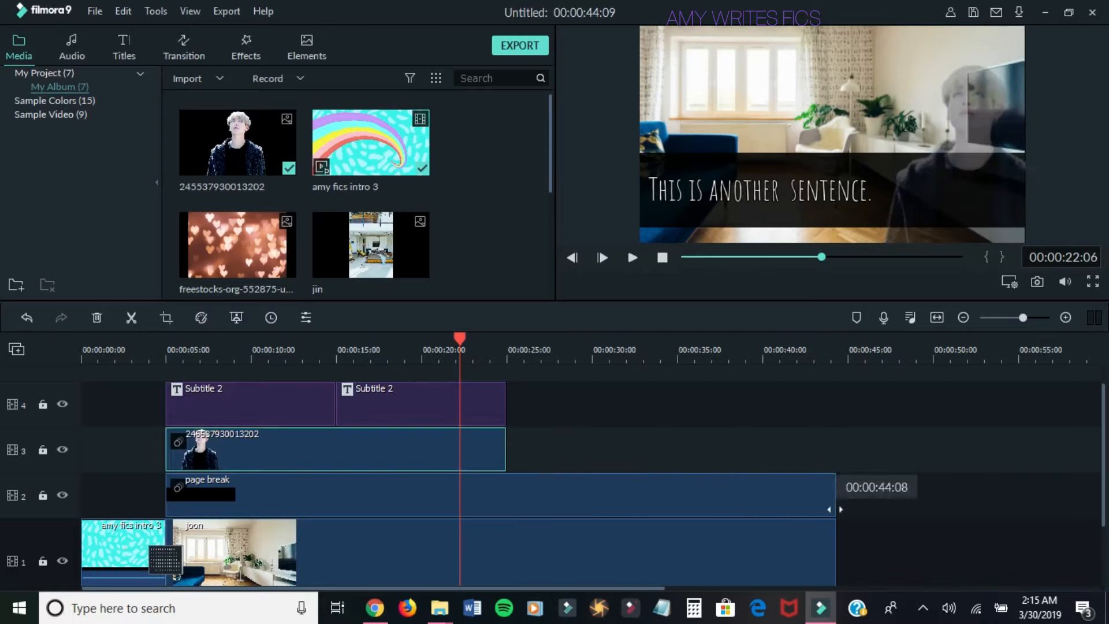
click(833, 545)
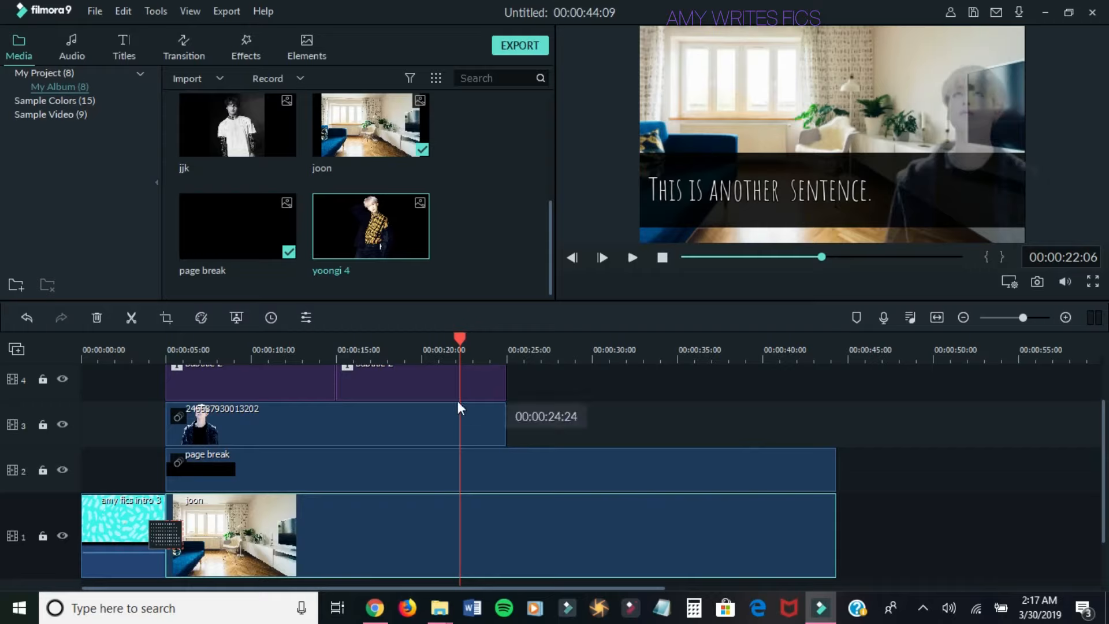
click(475, 351)
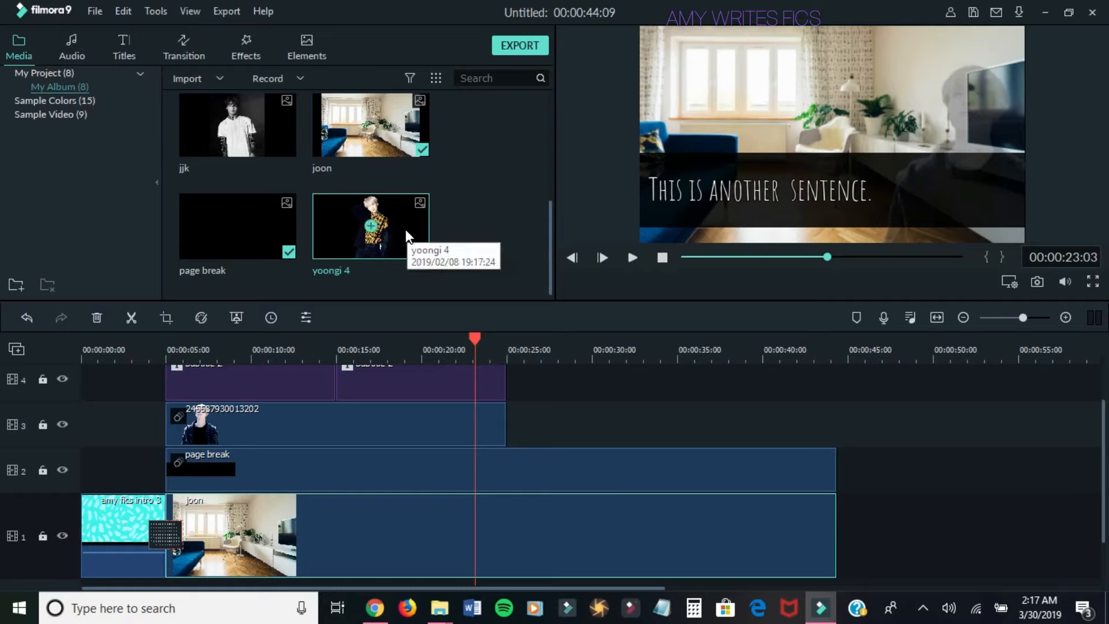
drag(404, 220, 539, 418)
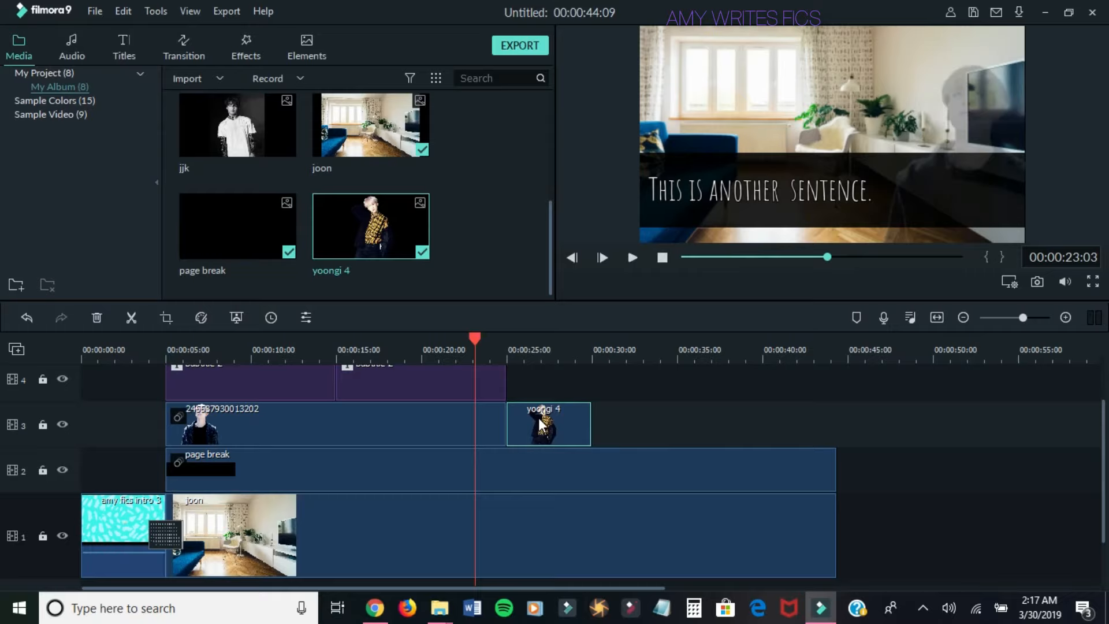
- At 00:00:26:02, move the yoongi 4 image to the right edge of the video frame and scale it down slightly
click(632, 258)
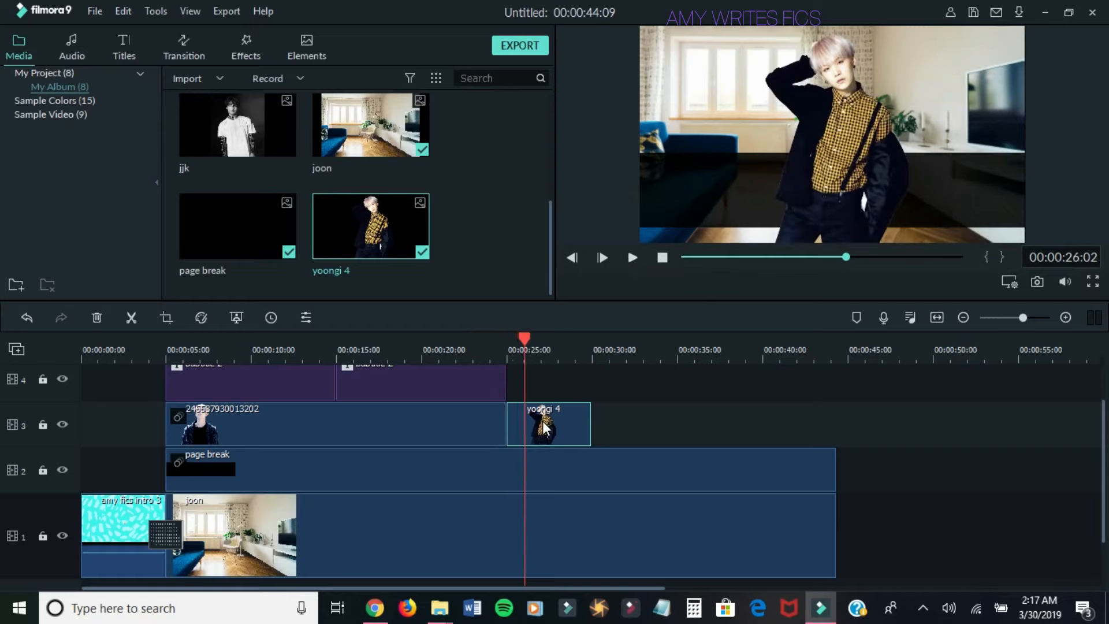
click(820, 181)
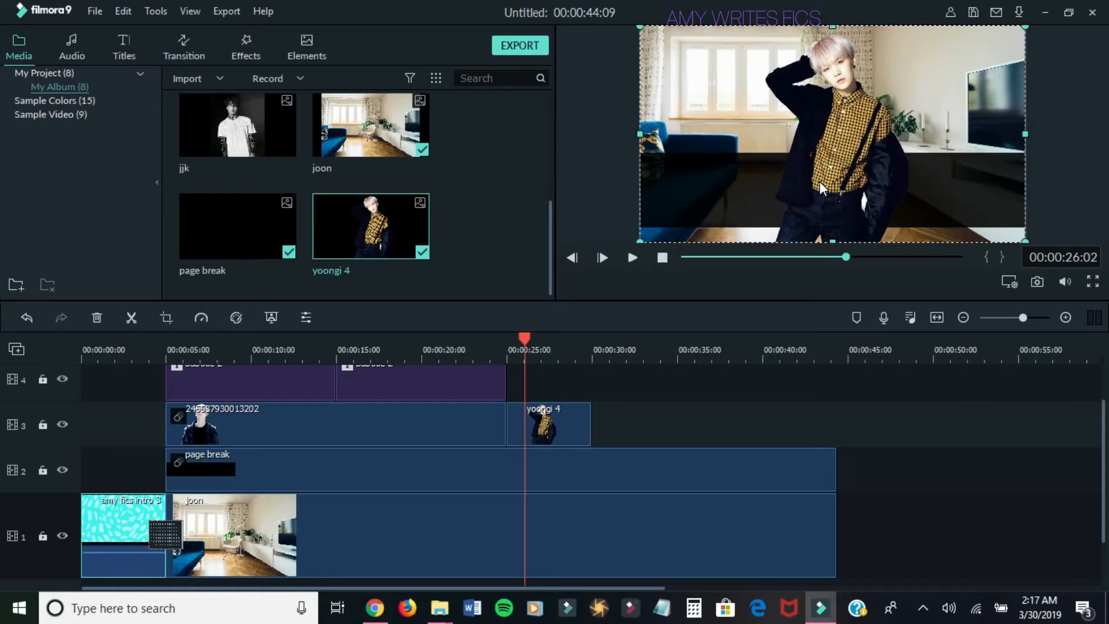
click(847, 88)
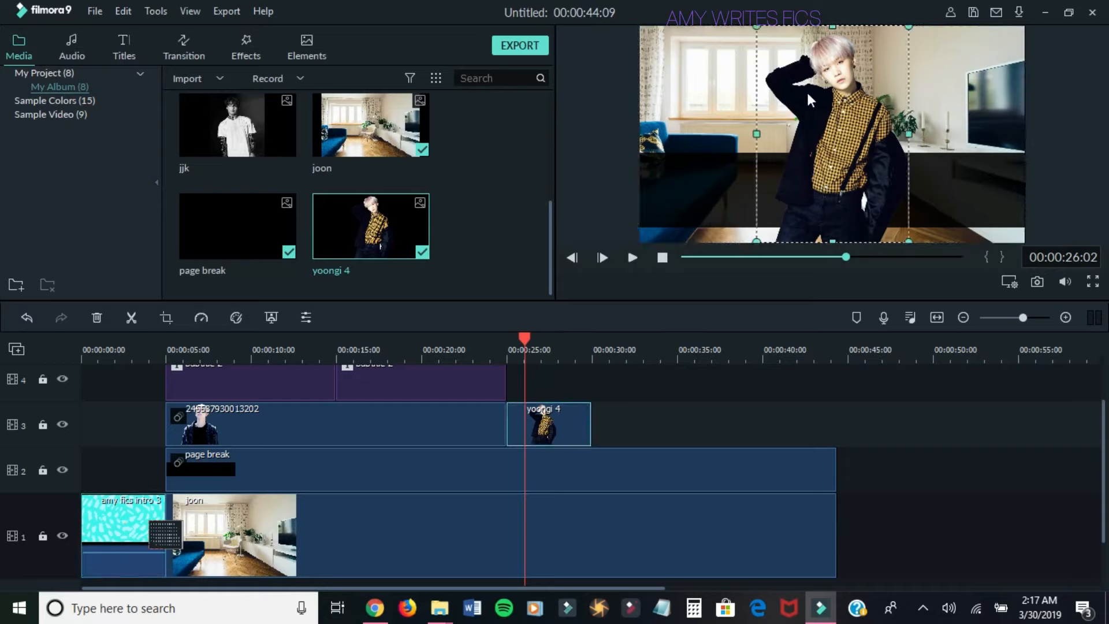
drag(806, 90, 922, 95)
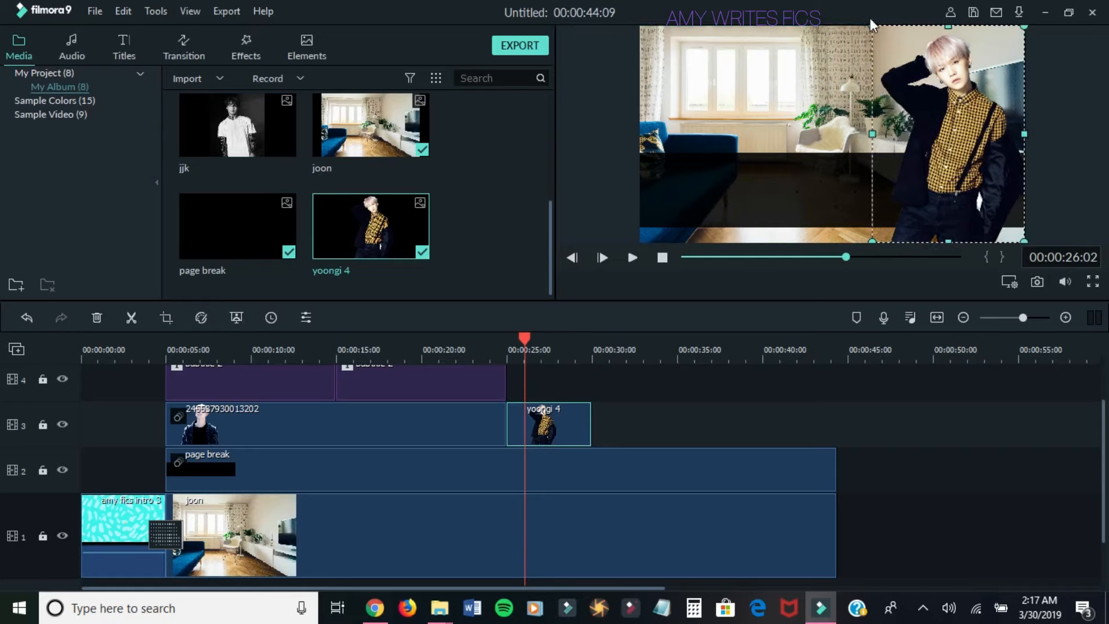
mouse_move(874, 28)
mouse_down()
mouse_move(891, 45)
mouse_move(882, 40)
mouse_up()
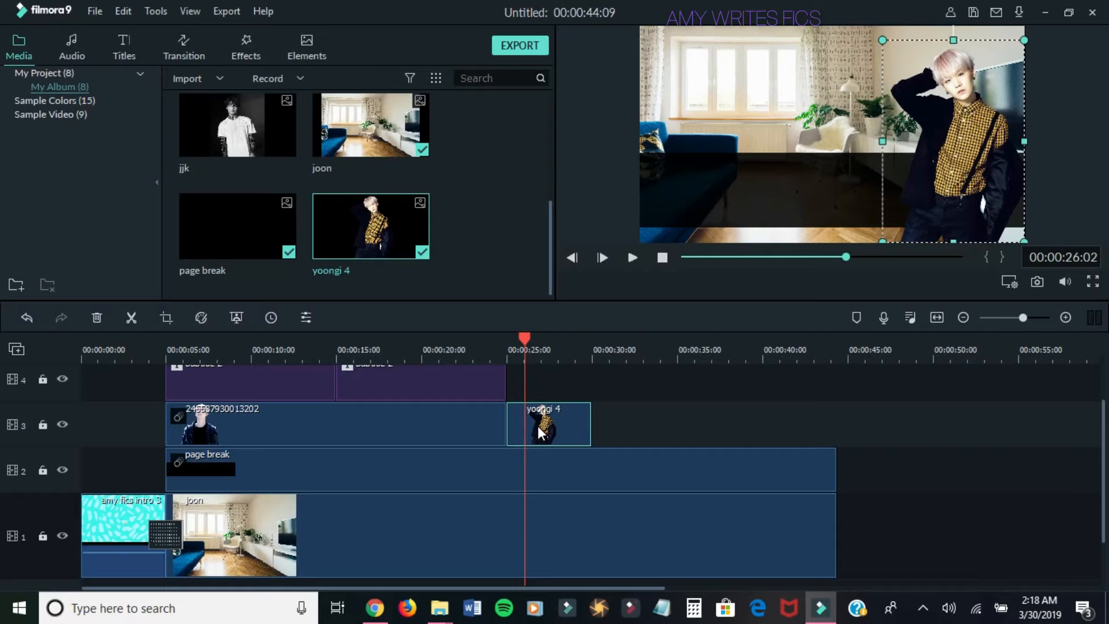
- Apply the Fade2 motion to the yoongi 4 clip and accept it
click(303, 318)
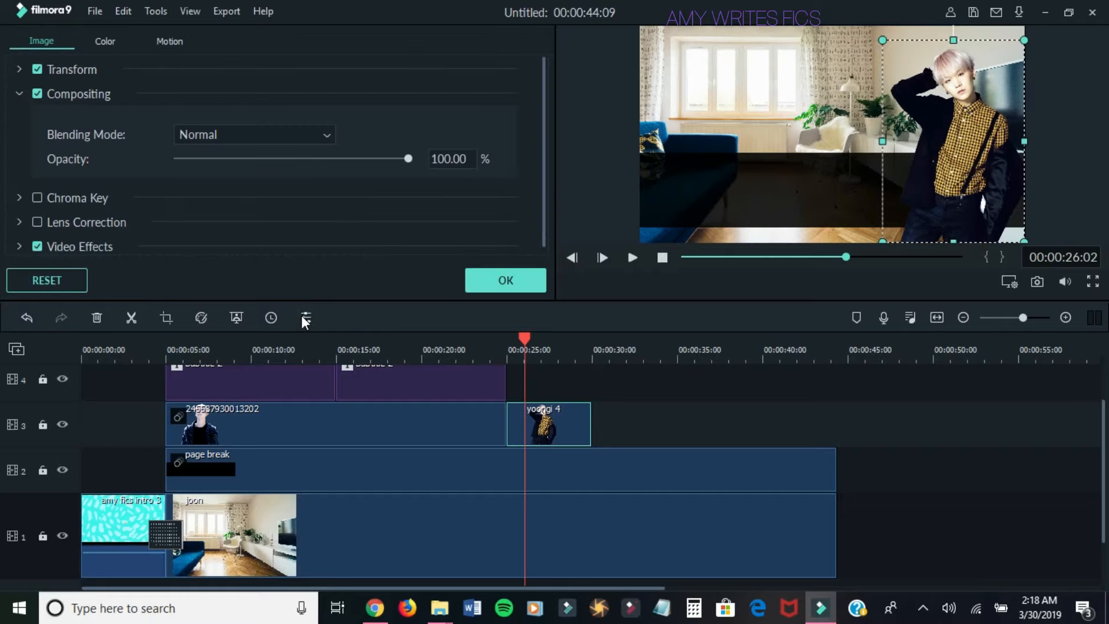
click(171, 42)
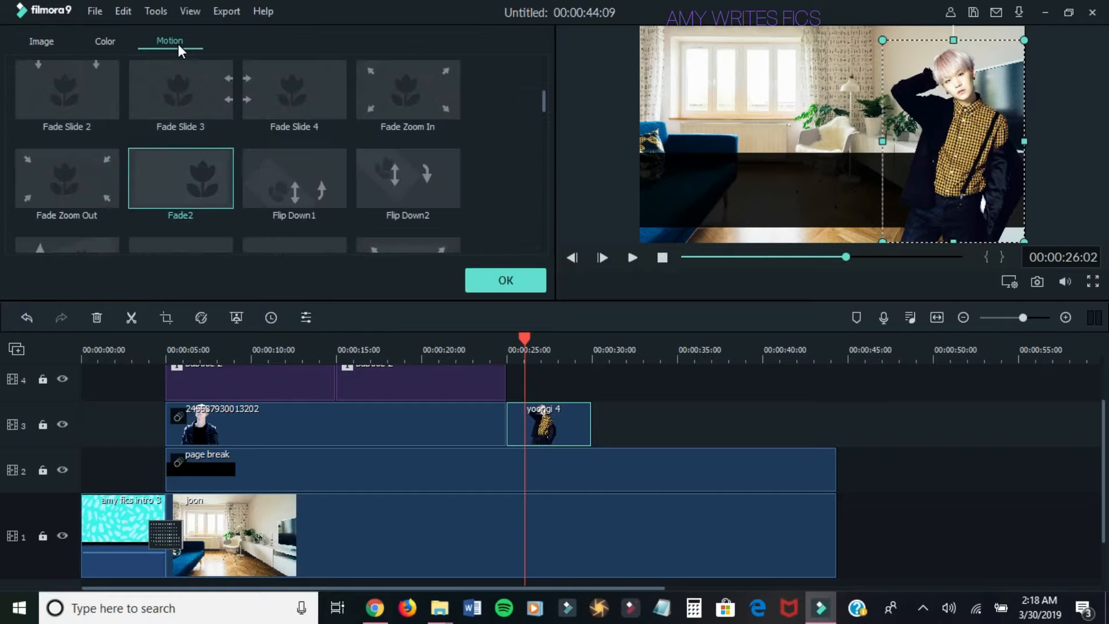
double_click(210, 186)
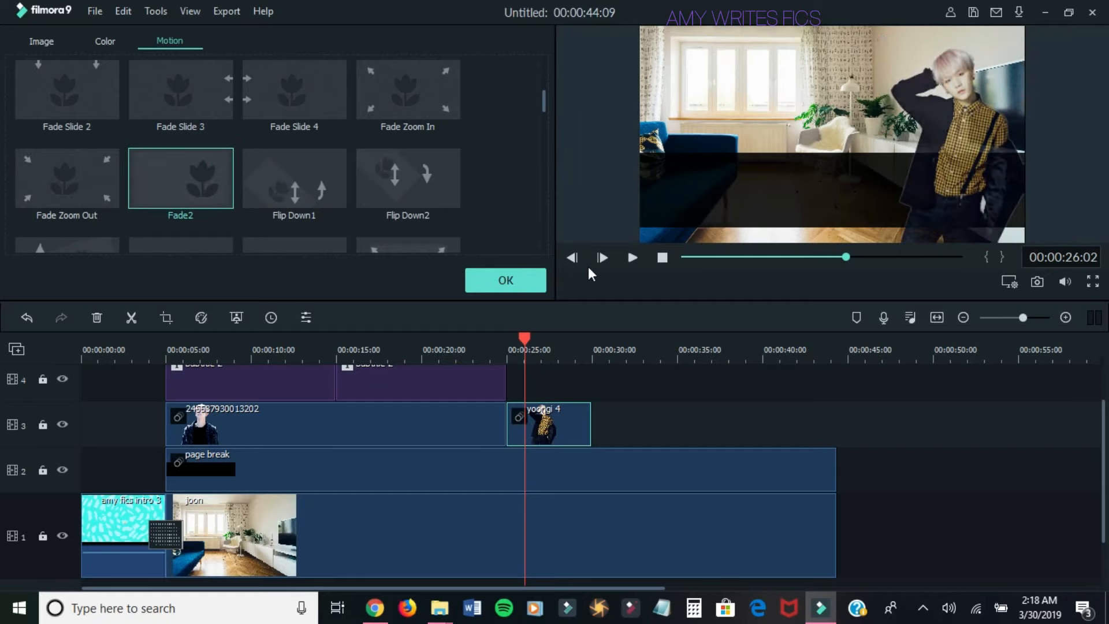
click(529, 282)
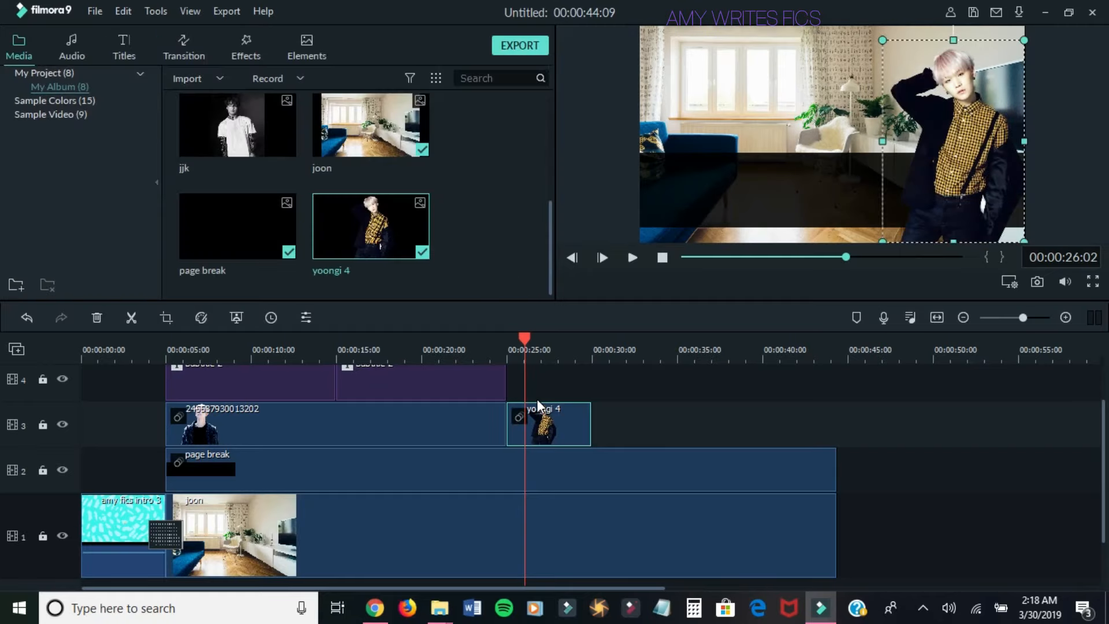
- Copy the second Subtitle 2 clip on track 4
scroll(1104, 442, up, 1)
click(463, 390)
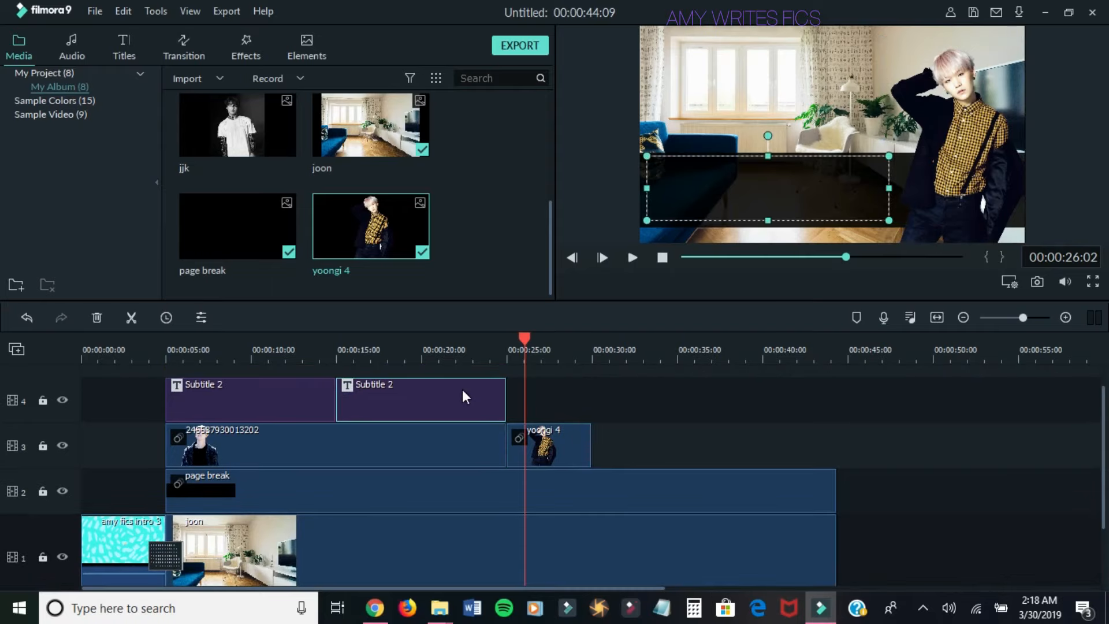
right_click(462, 396)
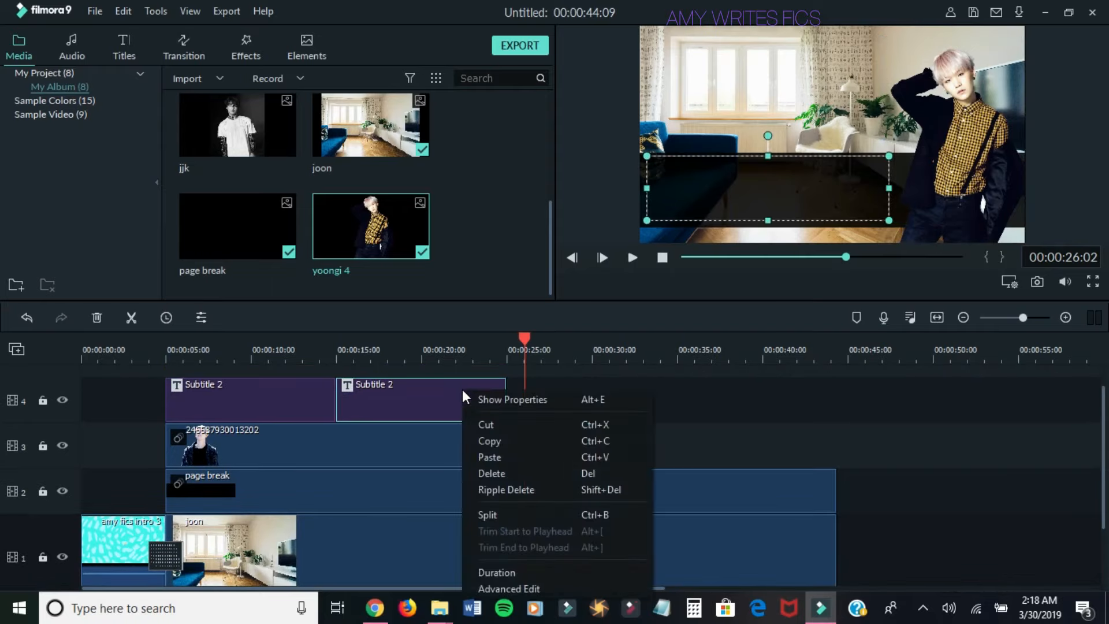
click(509, 441)
- Paste the copied subtitle at 00:00:45:24, beyond the last clip, and move it onto track 4 directly after the second subtitle
drag(561, 338, 865, 377)
click(899, 423)
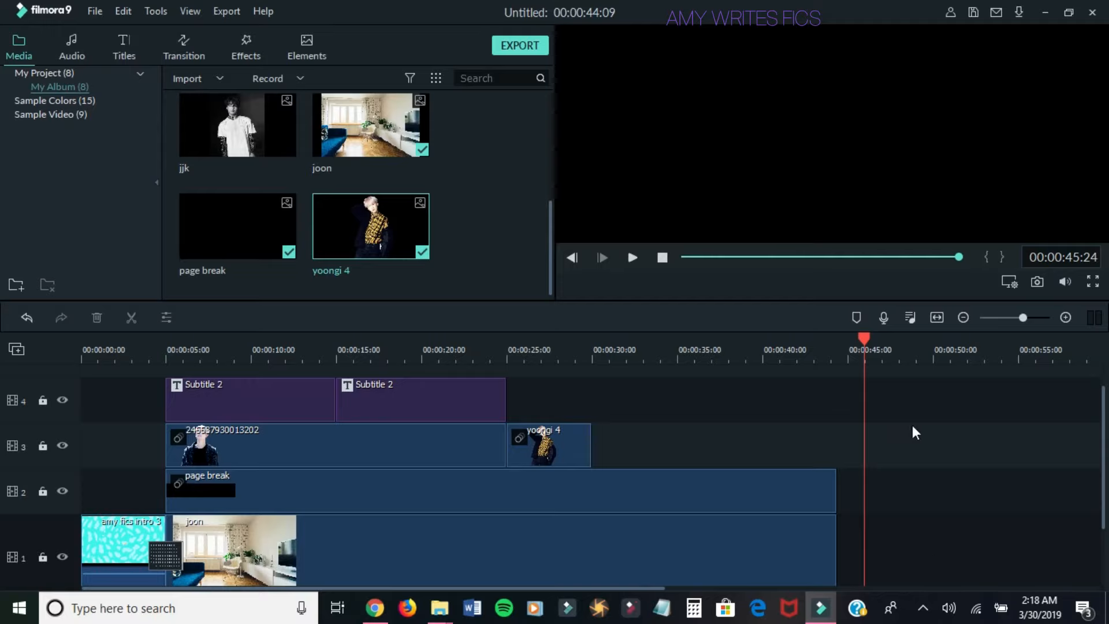
right_click(891, 434)
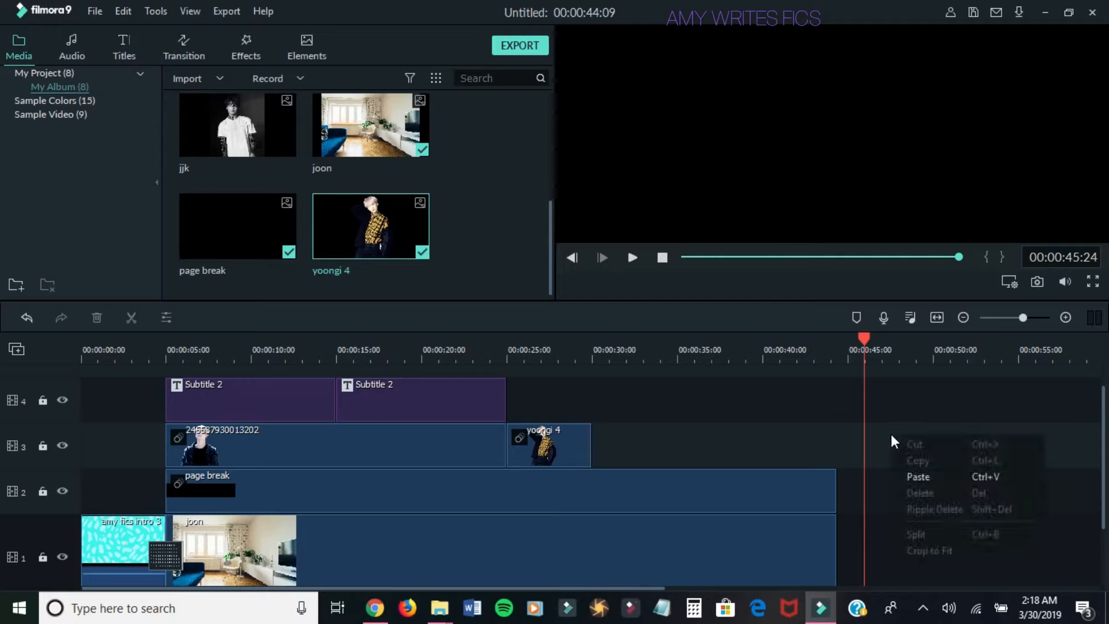
click(914, 476)
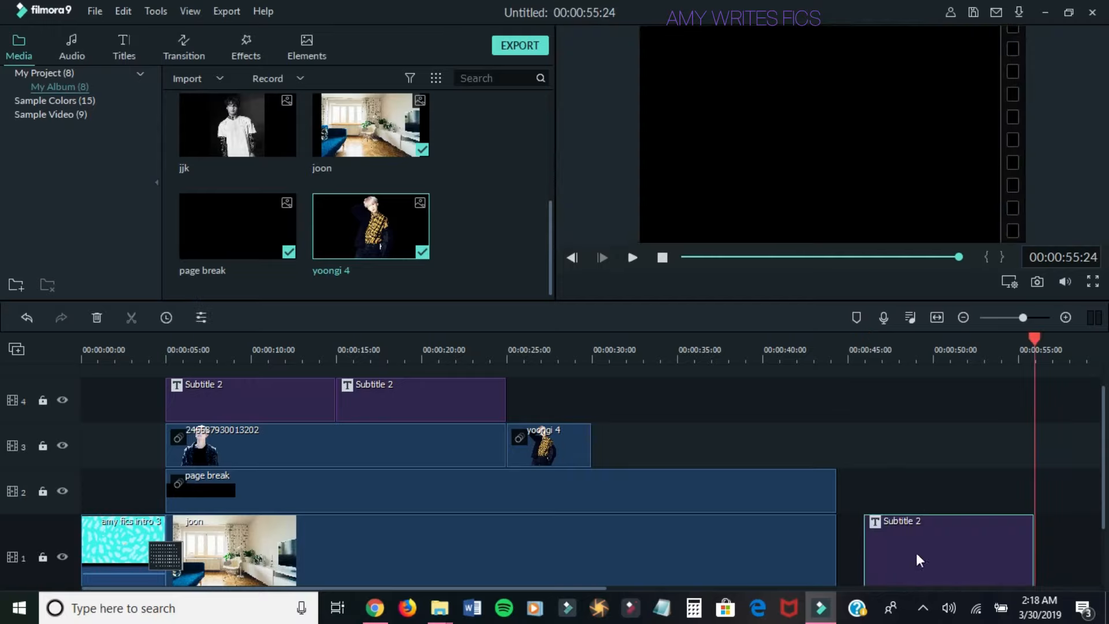
drag(916, 552, 558, 382)
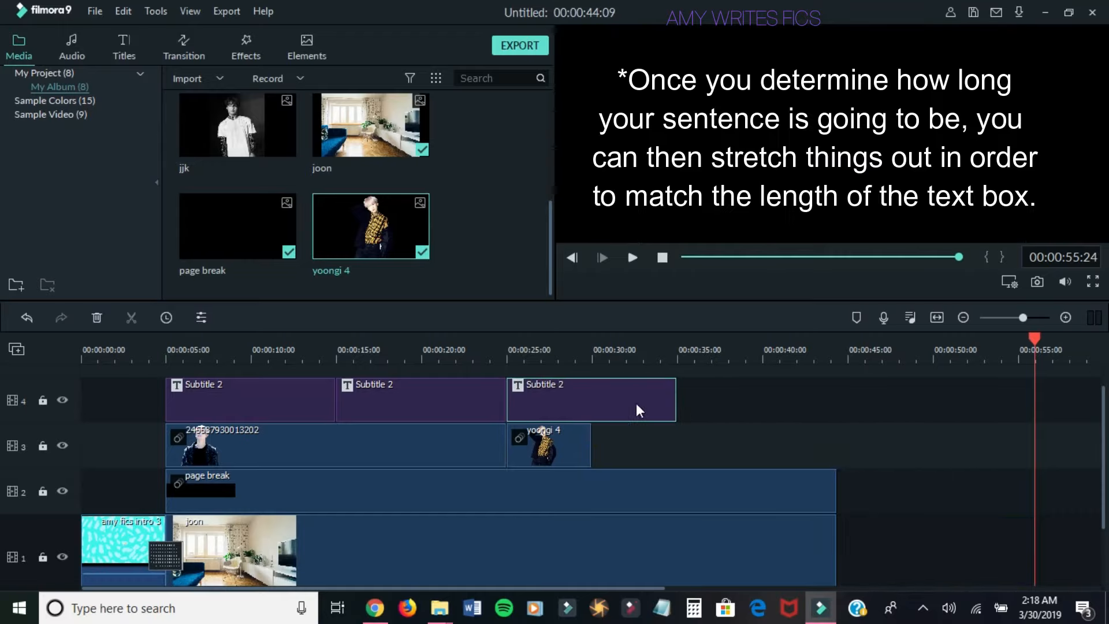
- Extend the yoongi 4 clip on track 3 past the end of the third subtitle
click(581, 431)
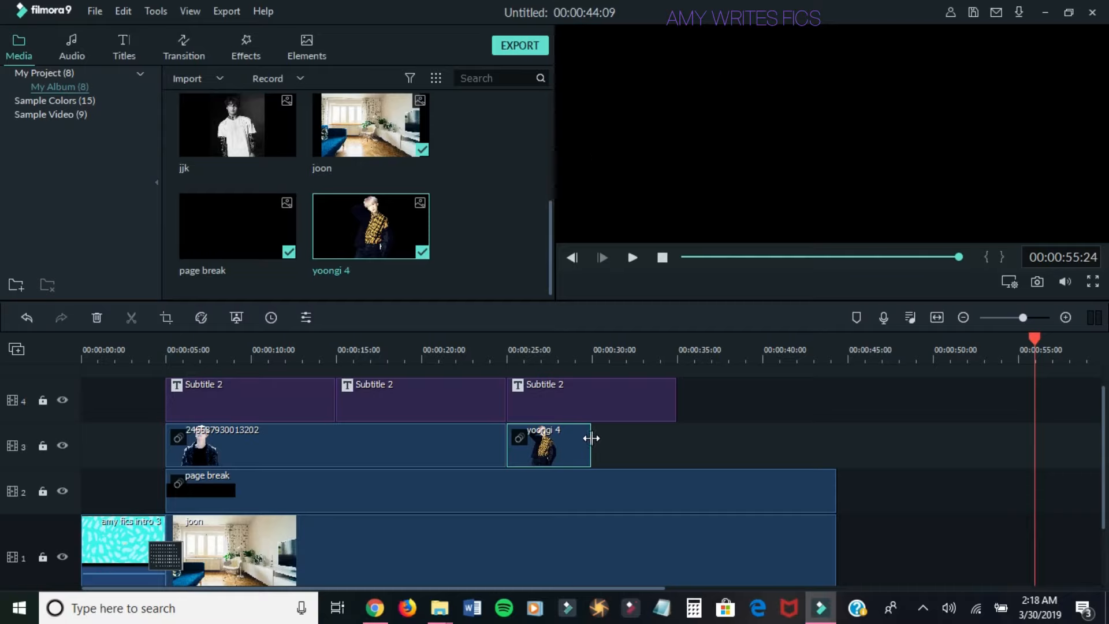
drag(591, 438, 758, 441)
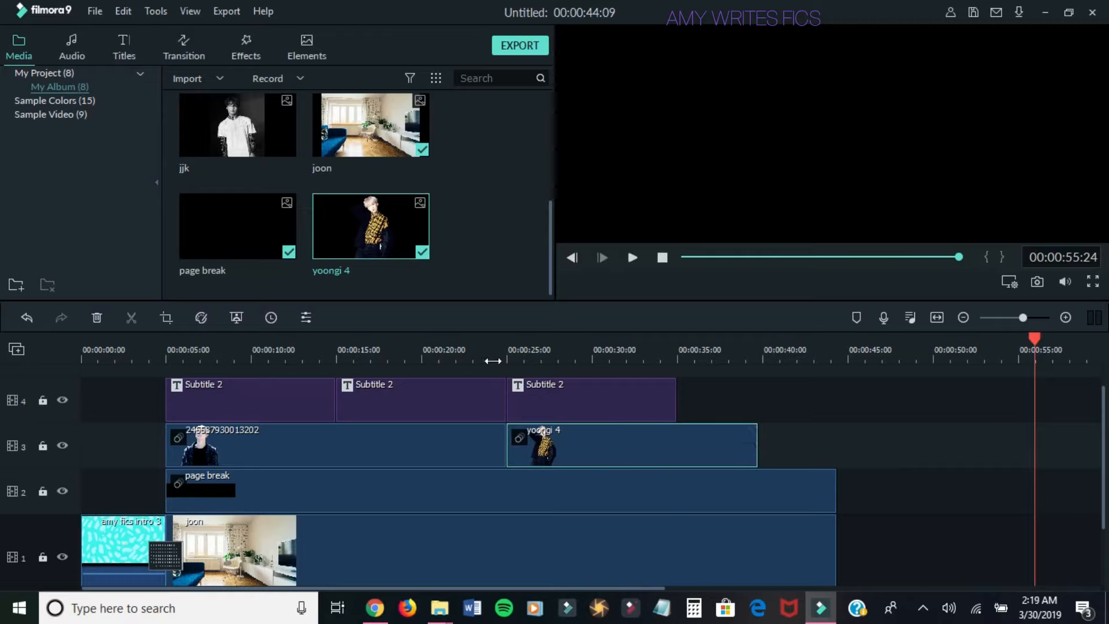
- Preview the third subtitle together with the yoongi 4 image from just before they start, stopping at 00:00:29:06
click(493, 361)
click(544, 403)
click(630, 258)
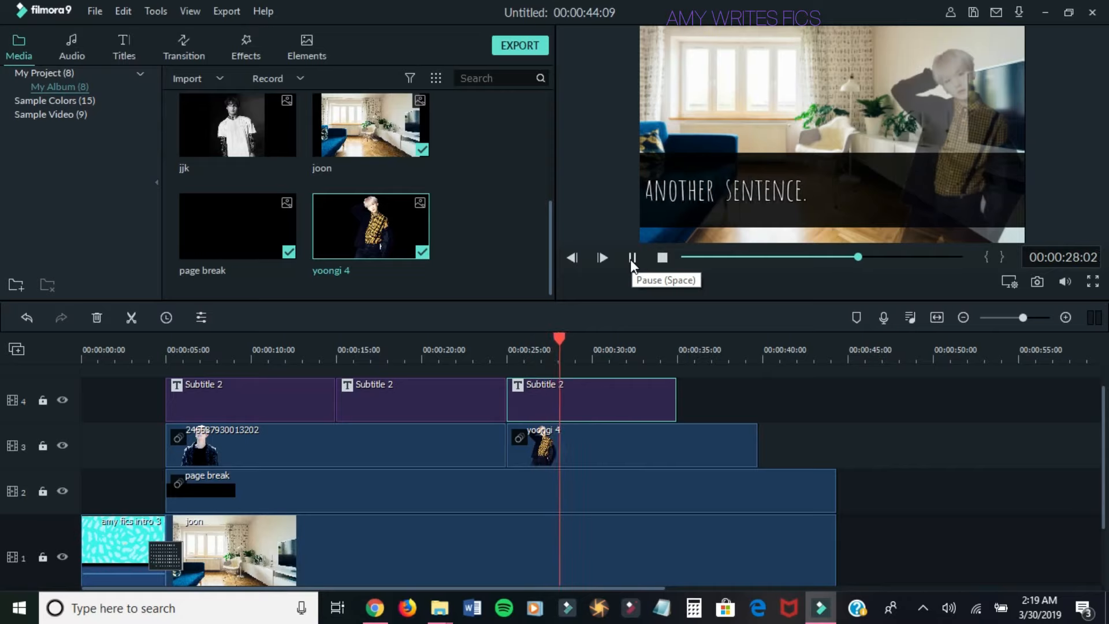
click(631, 258)
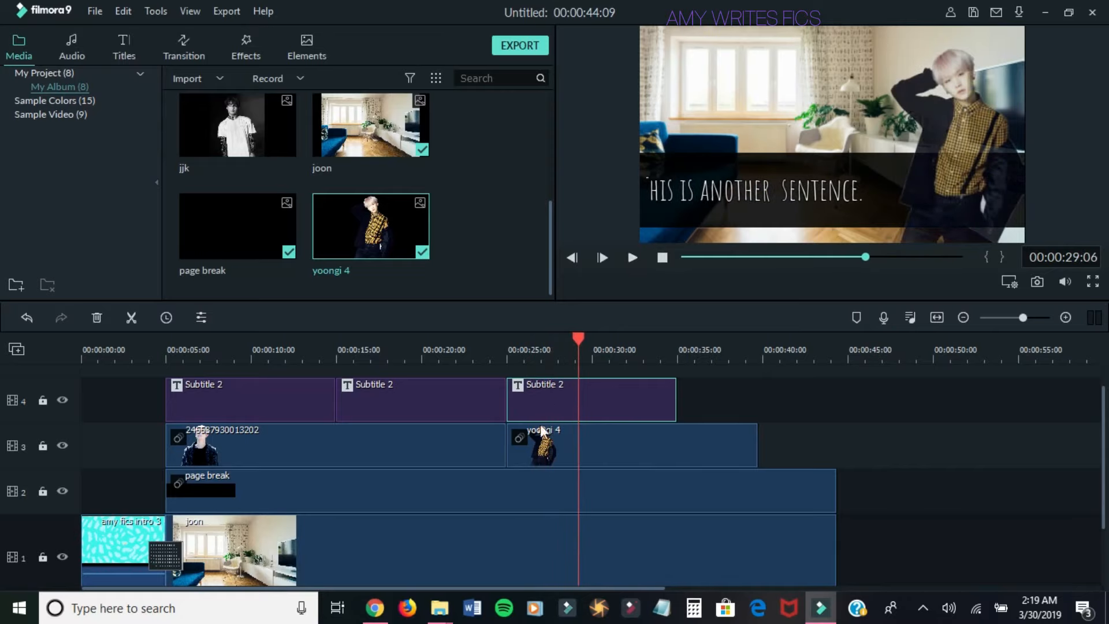
- Preview the change to the yoongi 4 image and third subtitle from 00:00:23:02, stopping at 00:00:30:06
click(474, 353)
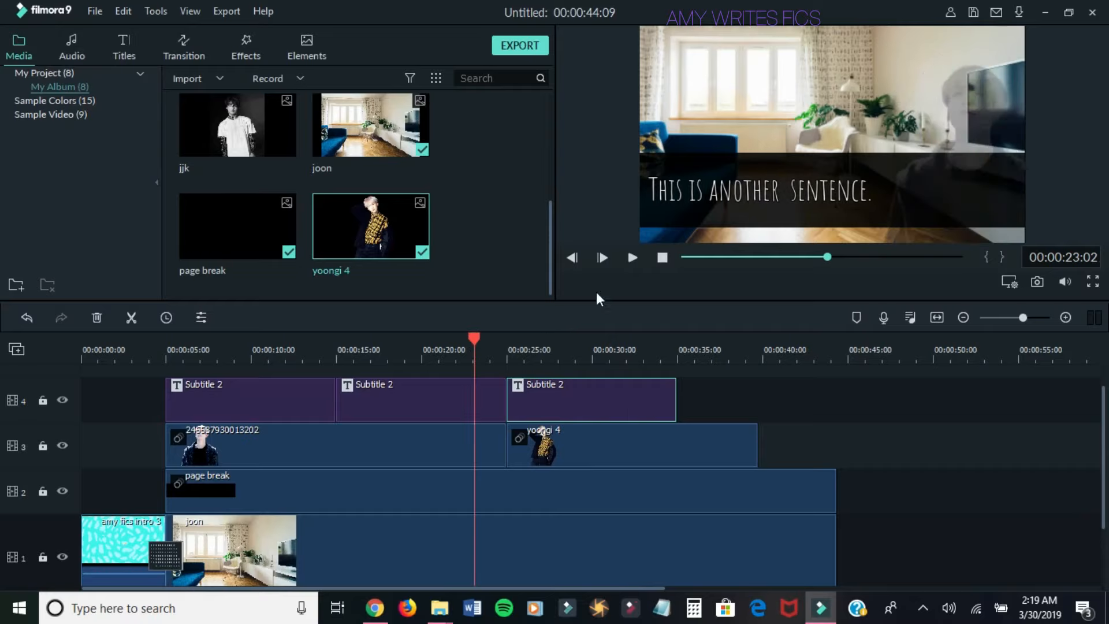
click(633, 257)
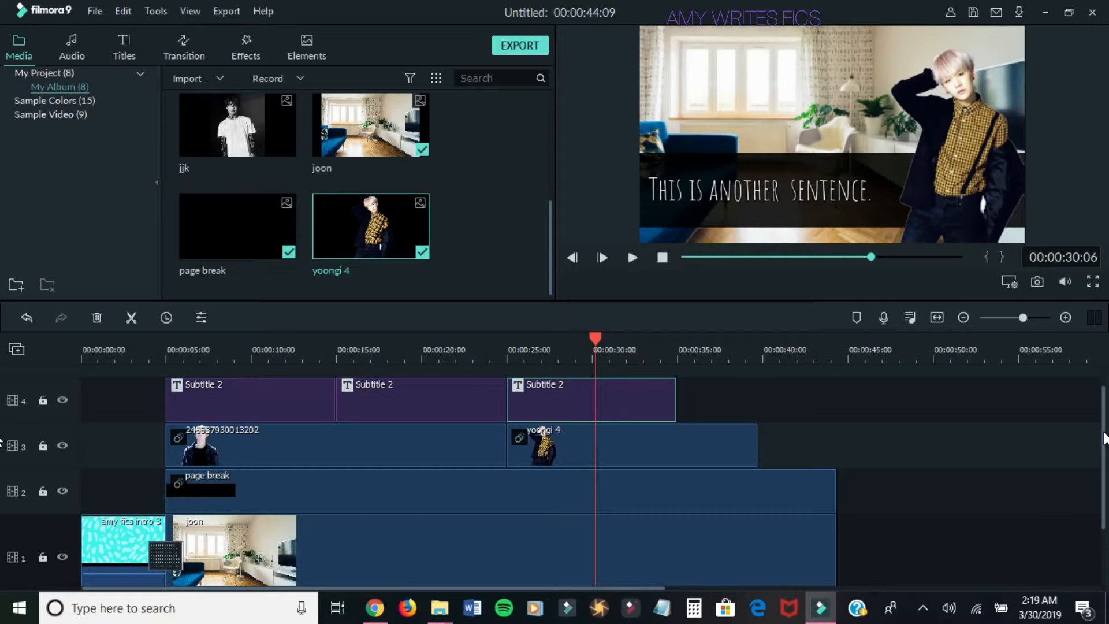
drag(1104, 439, 1103, 465)
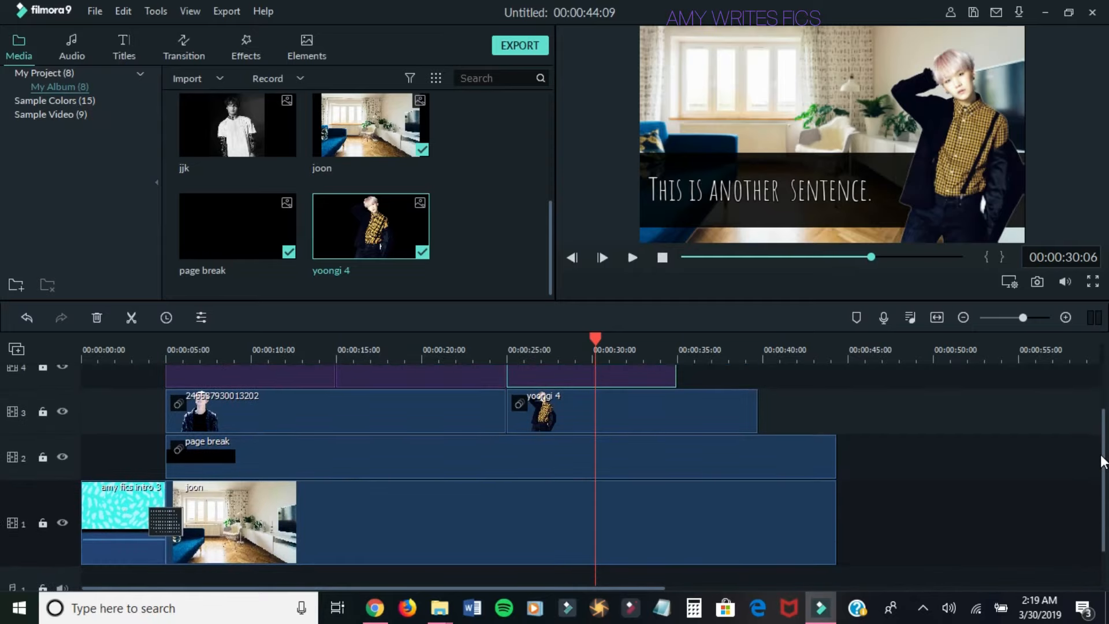
click(827, 517)
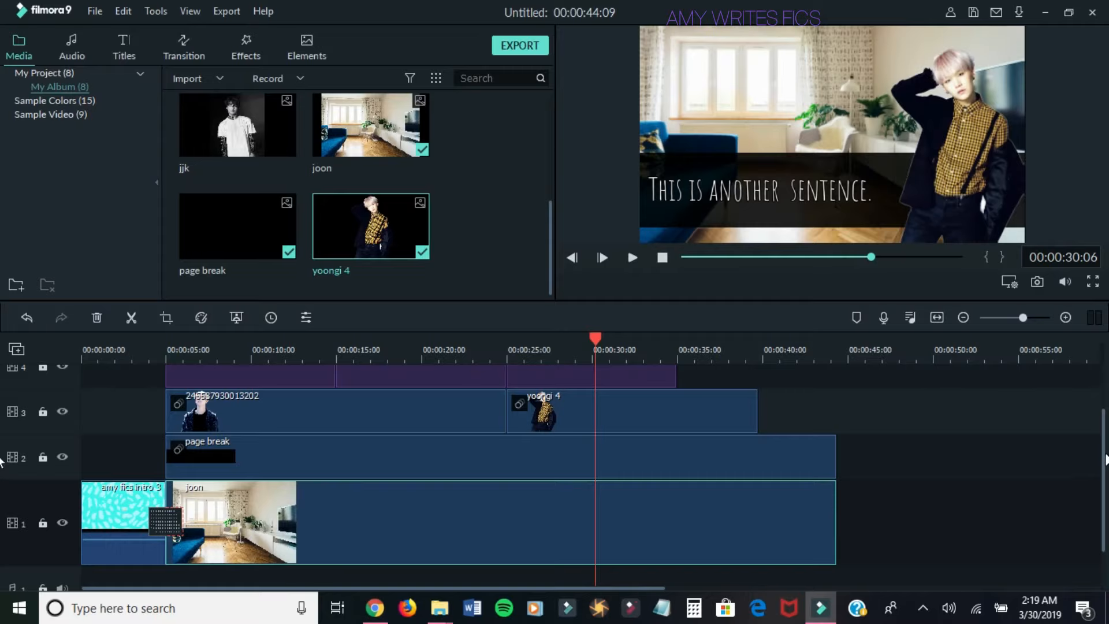
drag(1099, 436, 1080, 475)
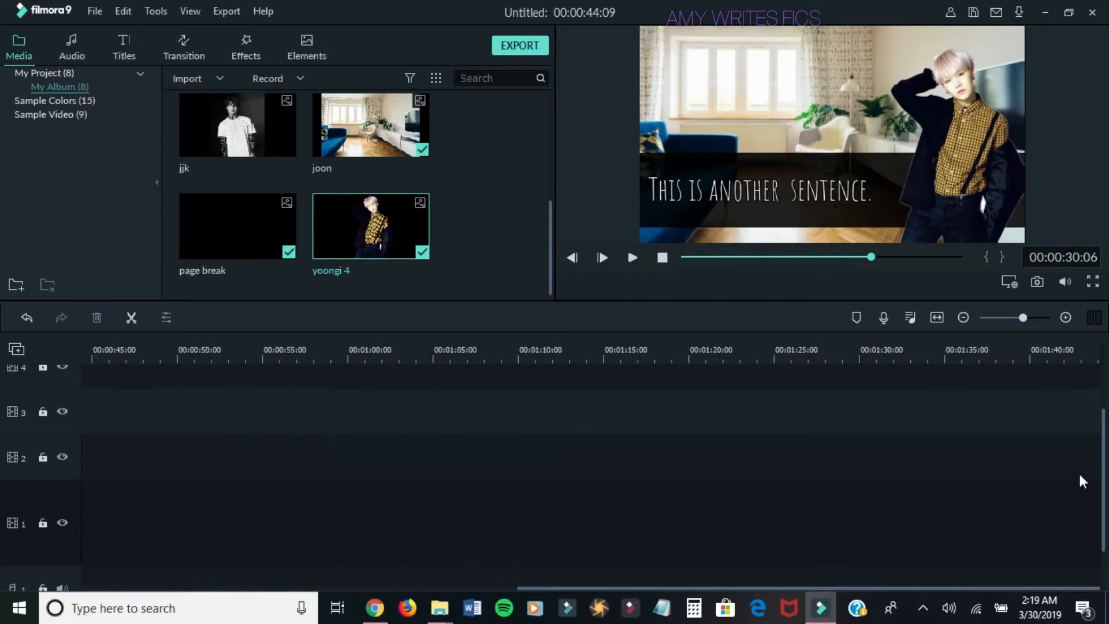
drag(1039, 588, 583, 578)
click(742, 409)
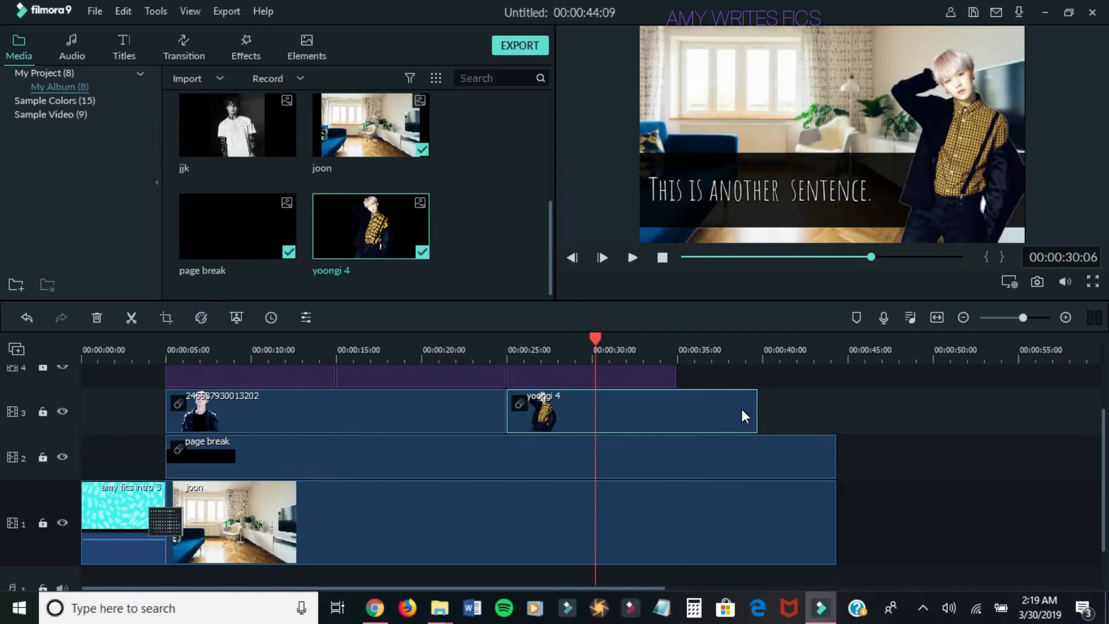
drag(1104, 471, 1106, 425)
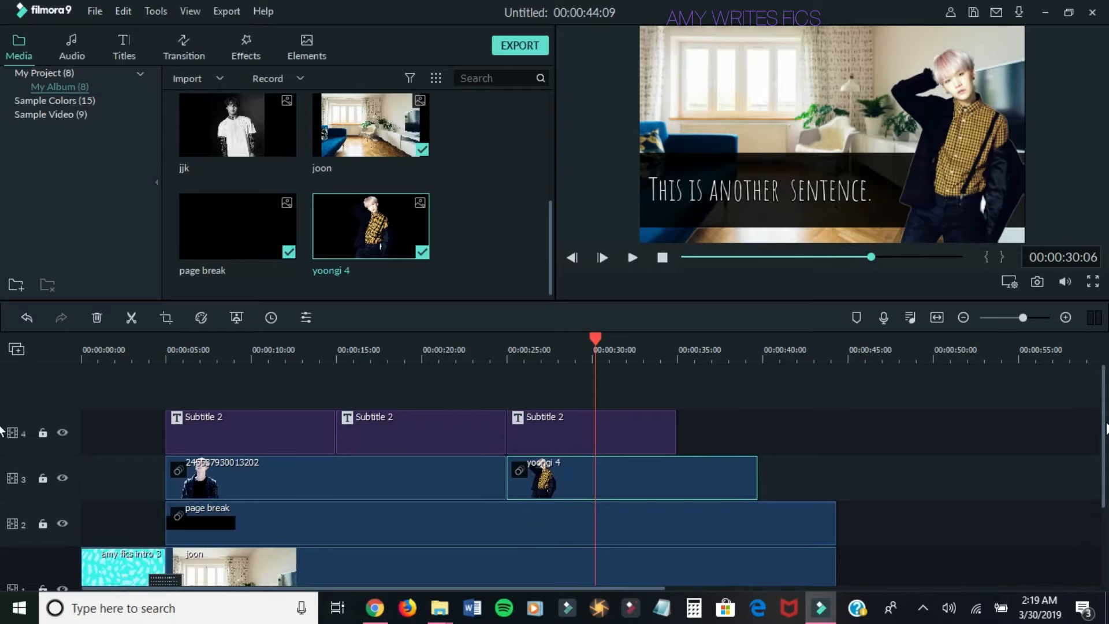
- Trim the yoongi 4 clip on track 3 so it ends together with the third Subtitle 2 clip
click(654, 434)
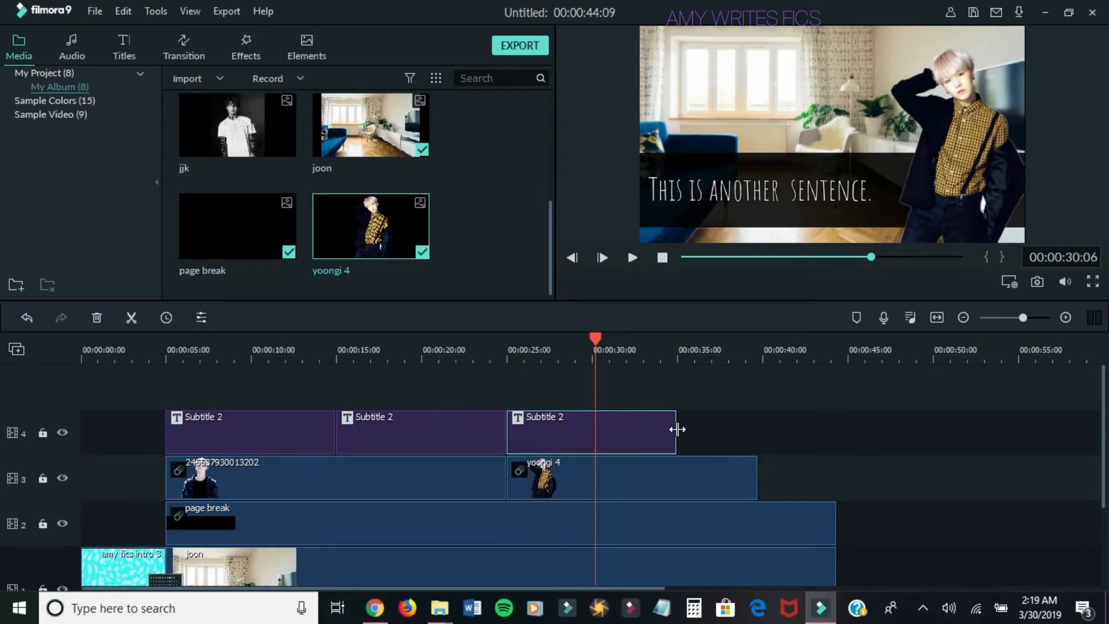
click(719, 482)
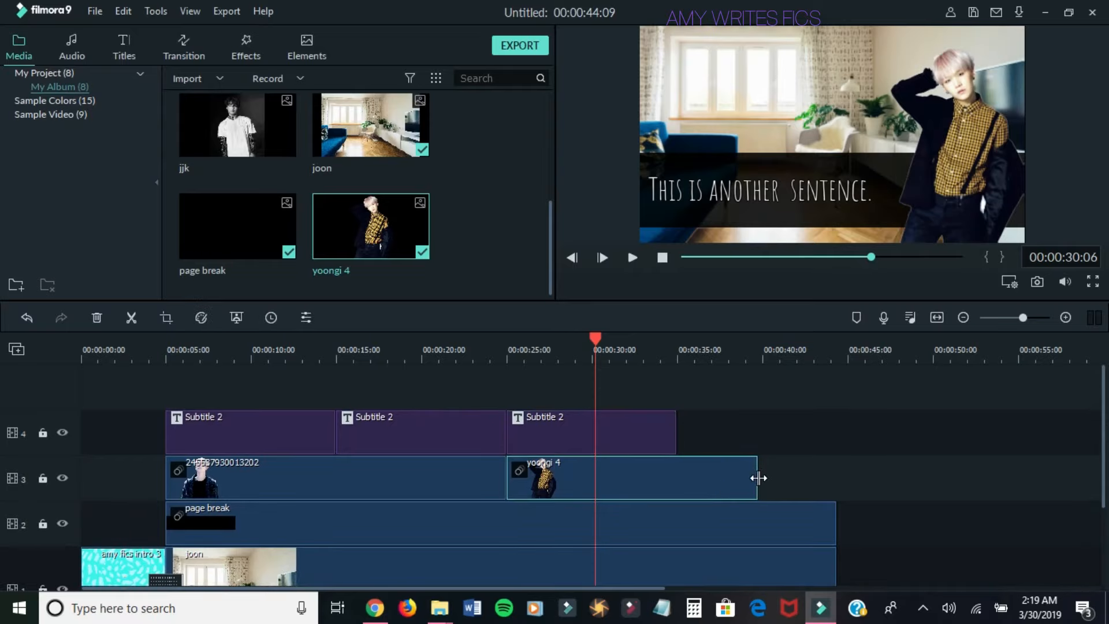
drag(759, 477, 680, 477)
- Trim the page break clip and the joon background clip to end at 00:00:35:00, level with the third subtitle
drag(1103, 443, 1103, 488)
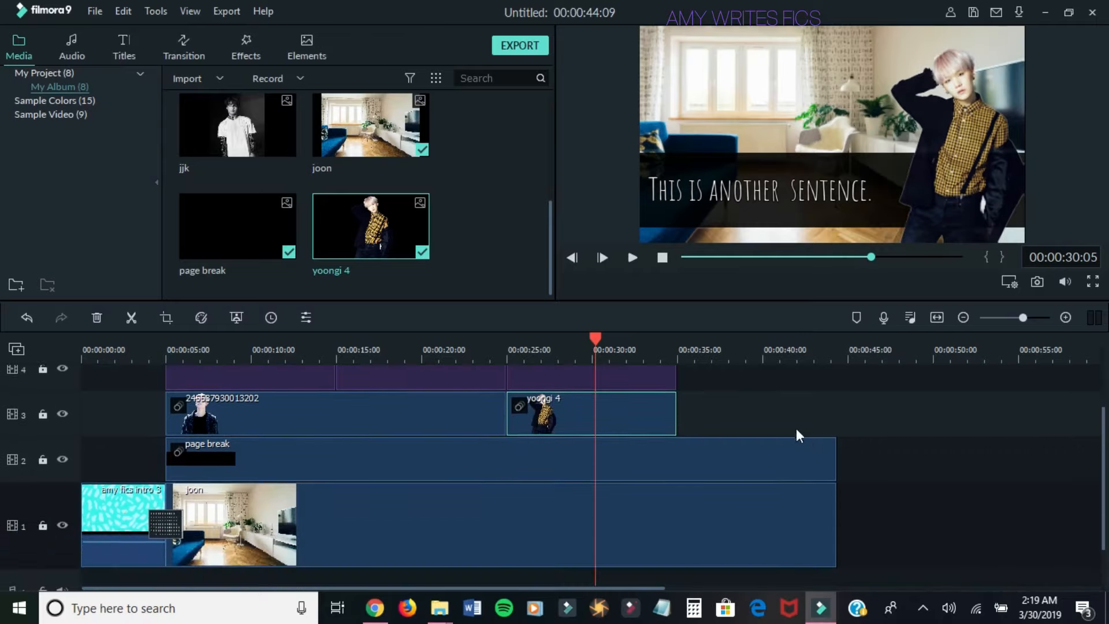
drag(837, 461, 679, 446)
click(784, 532)
drag(839, 520, 676, 516)
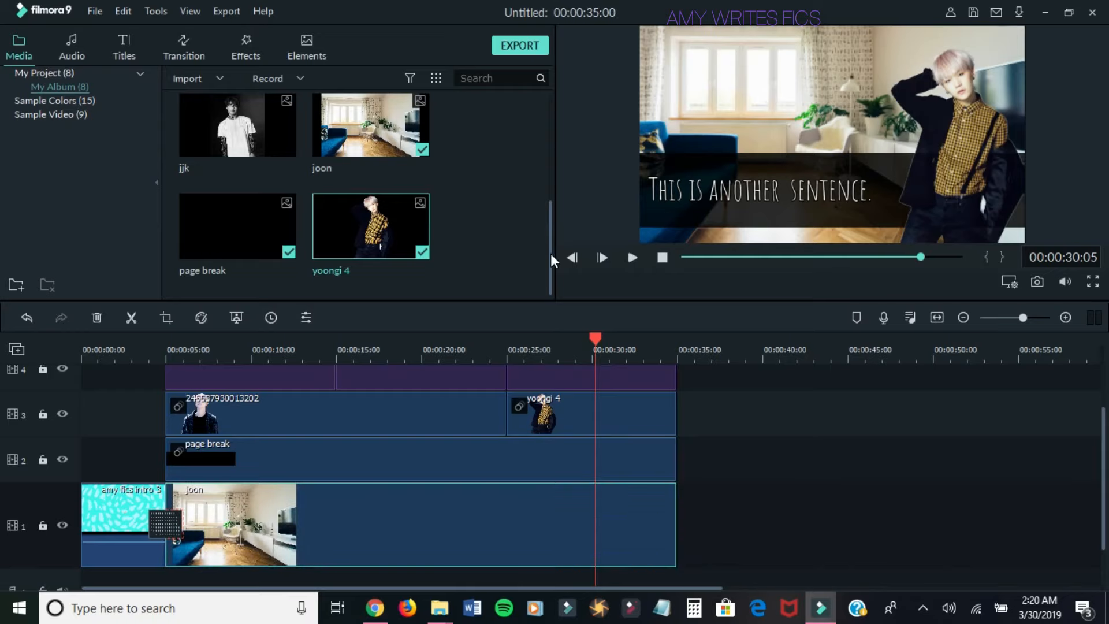
- Add the freestocks-org hearts image to track 1 directly after joon and extend it to end at 00:00:58:09
drag(550, 254, 547, 150)
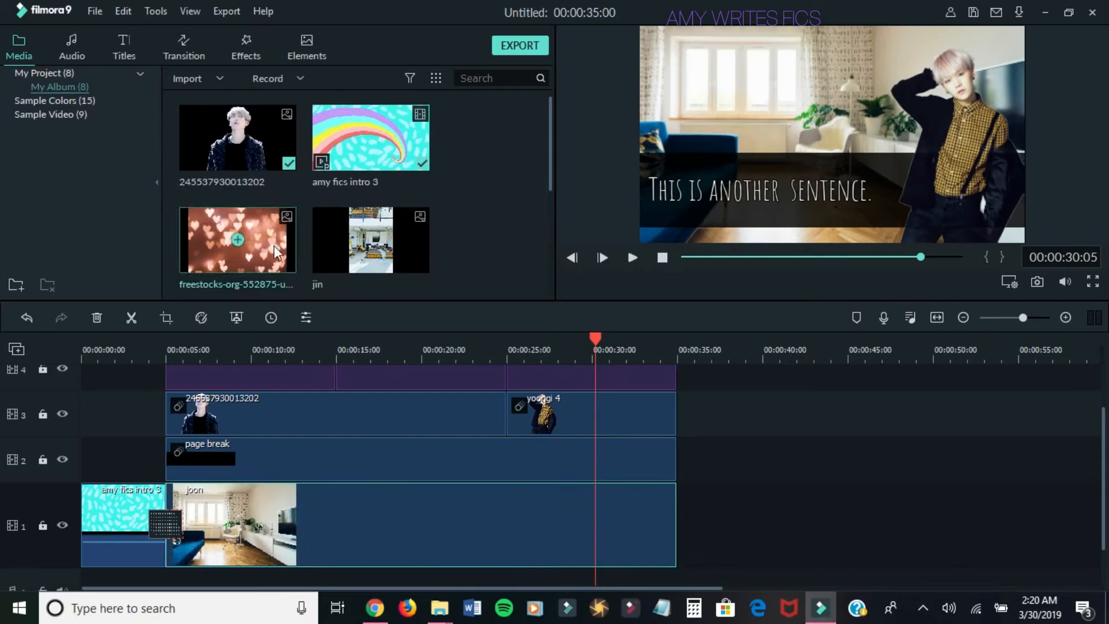
drag(276, 244, 685, 512)
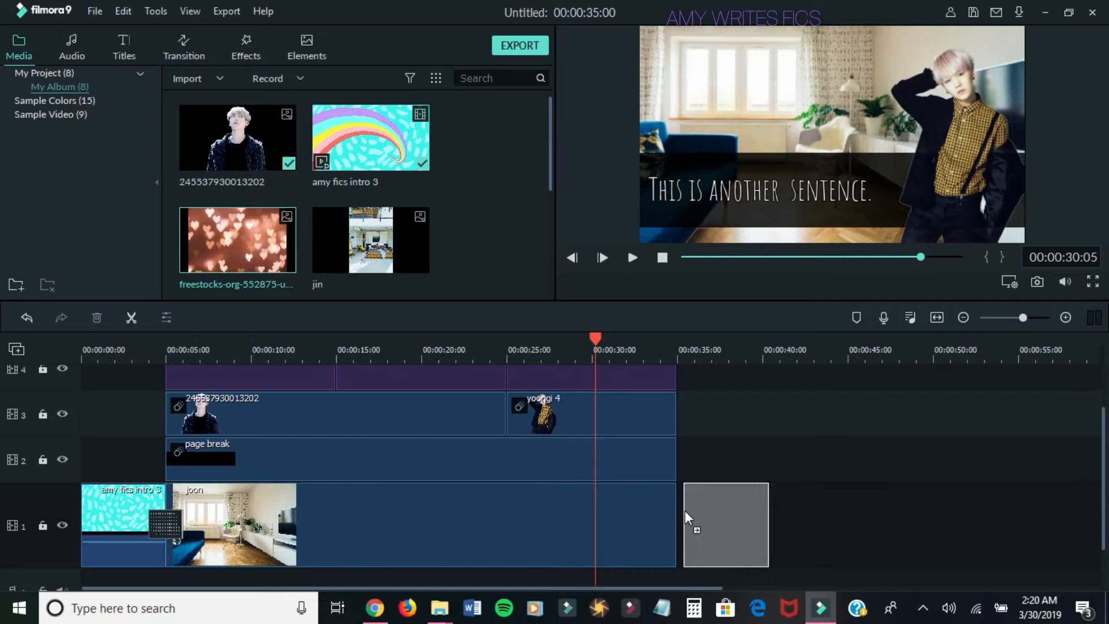
mouse_move(684, 510)
mouse_down()
mouse_move(692, 424)
mouse_move(690, 534)
mouse_move(680, 530)
mouse_up()
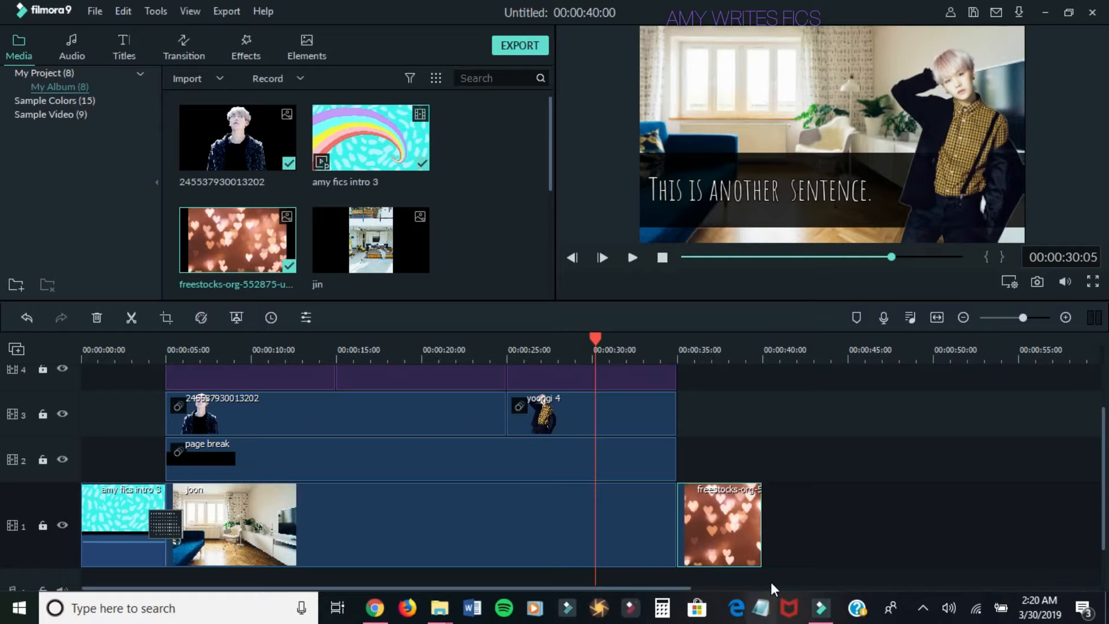
drag(686, 588, 714, 586)
drag(716, 521, 1031, 515)
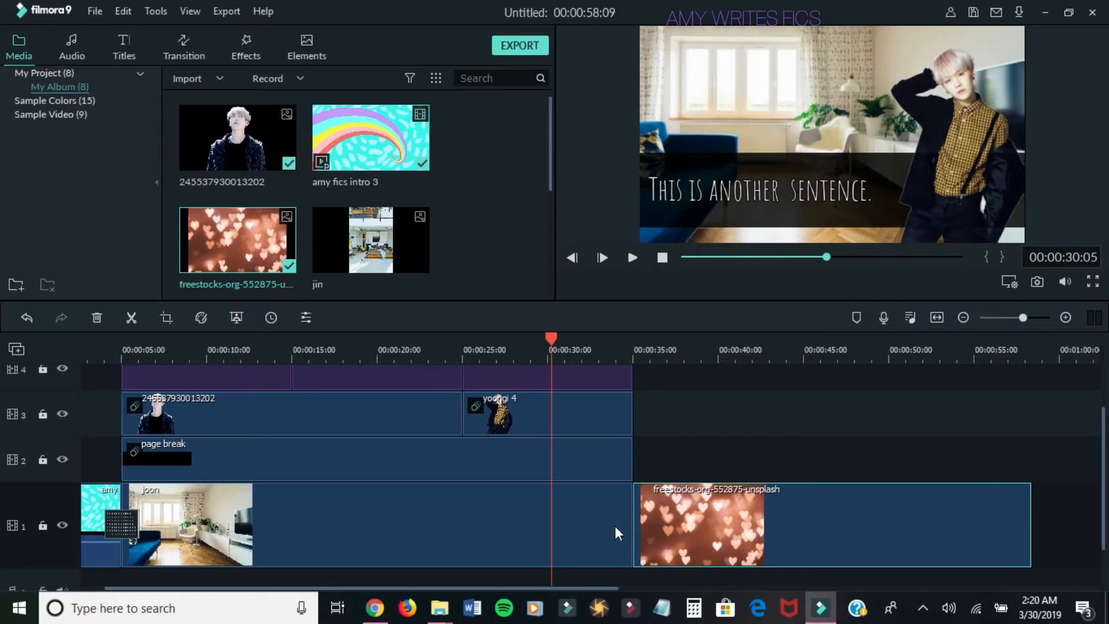
- Preview the cut from the joon scene to the hearts image from shortly before it, stopping at 00:00:36:13
click(607, 338)
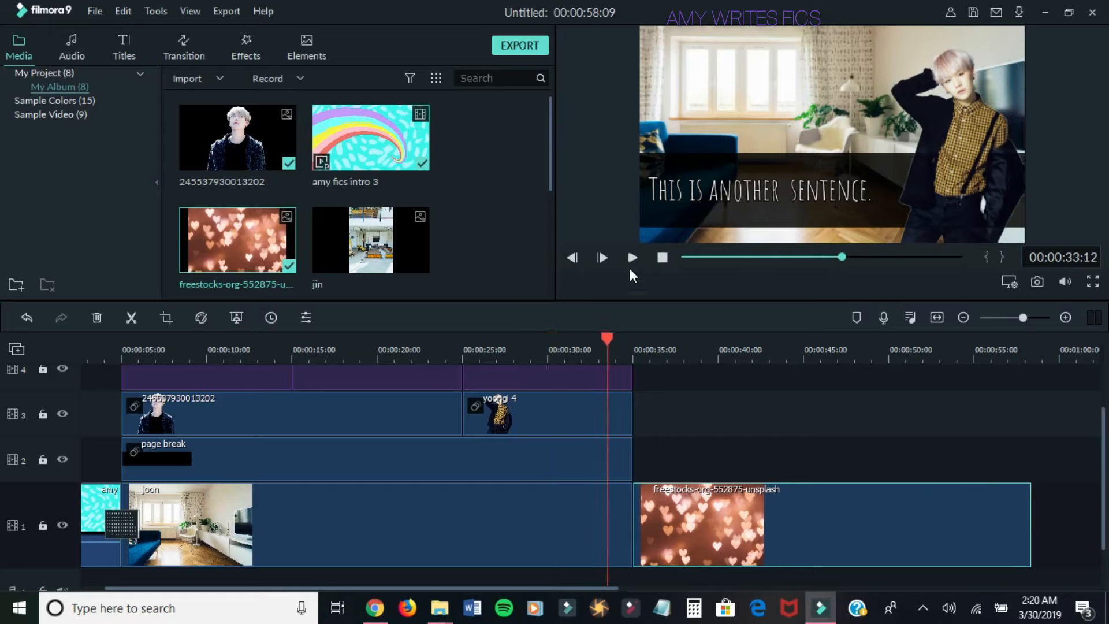
click(633, 256)
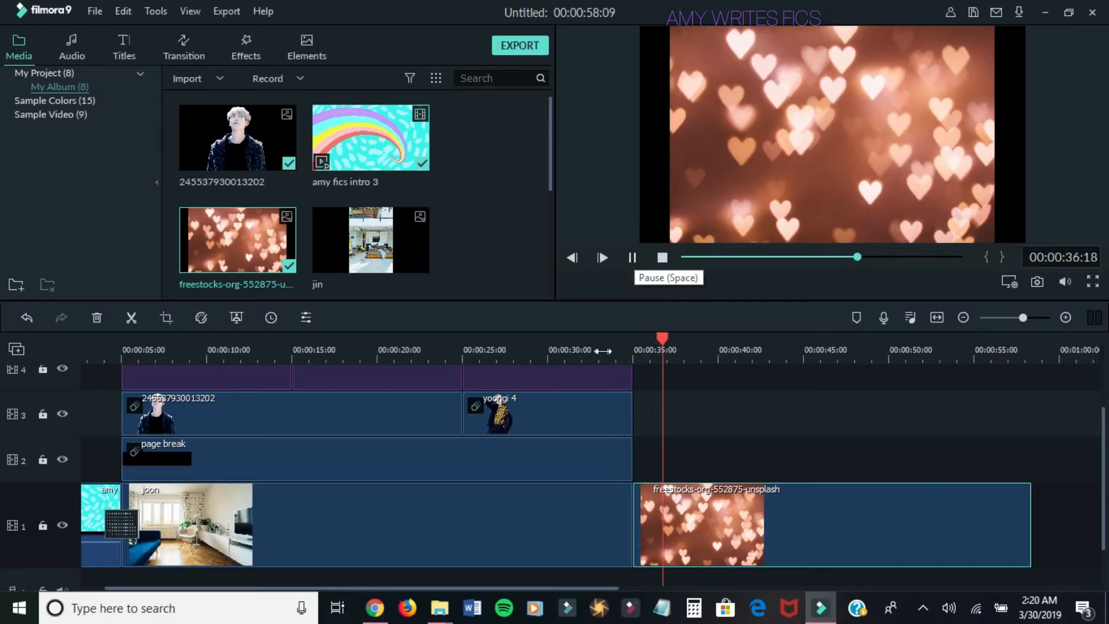
click(605, 349)
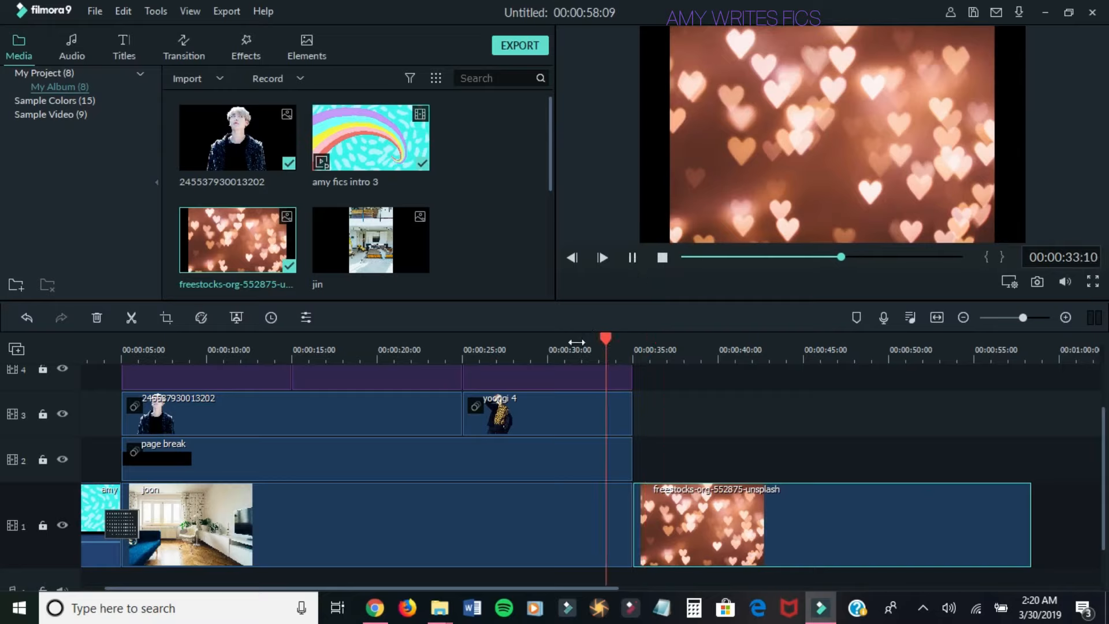
click(579, 351)
click(636, 261)
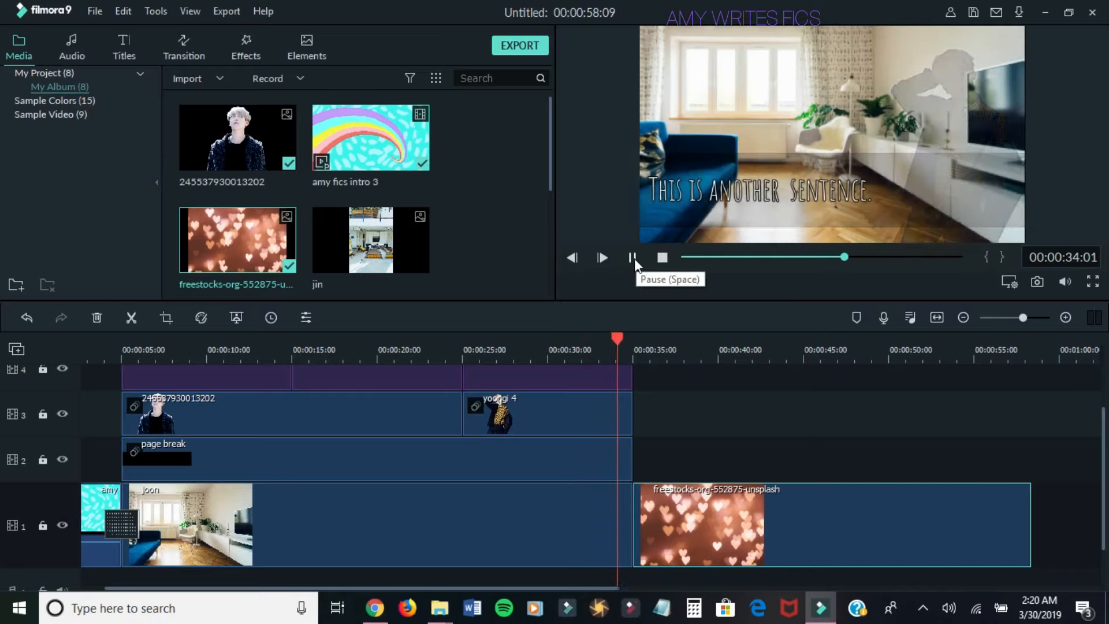
click(633, 257)
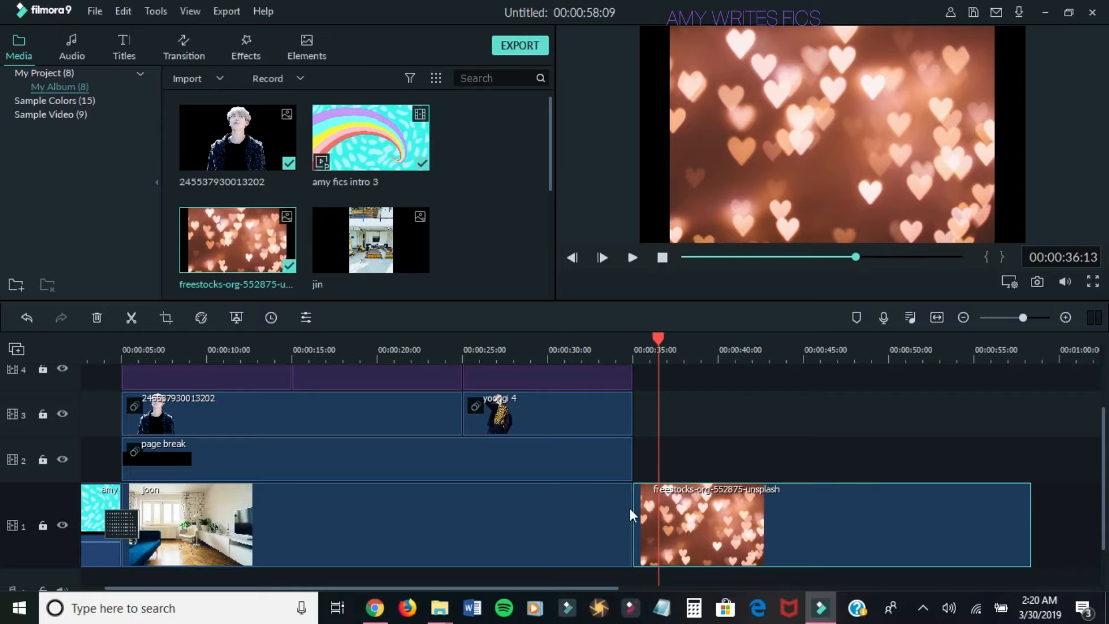
- Add the Dispersion Blur transition from Ripple & Dissolve between the joon and hearts clips on track 1
click(185, 44)
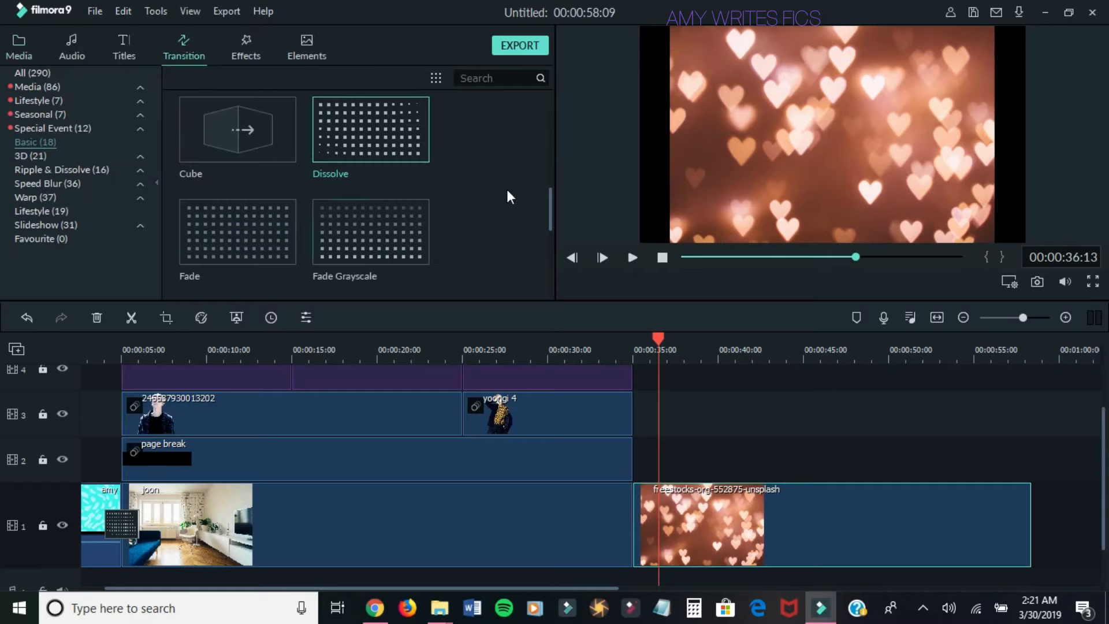
click(62, 170)
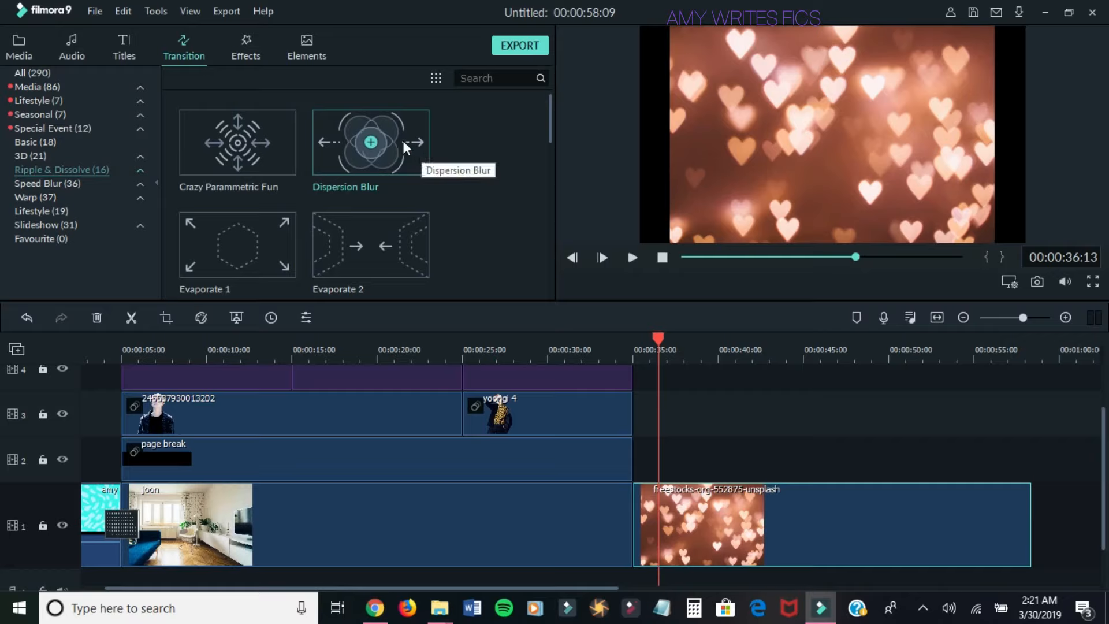
drag(399, 138, 644, 525)
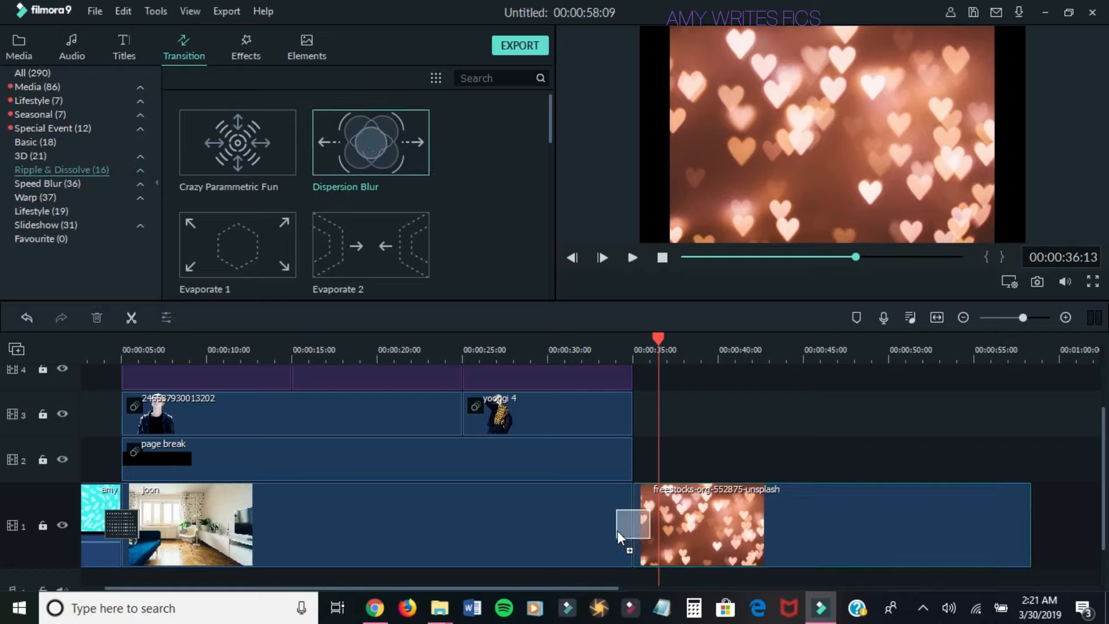
drag(632, 517, 629, 518)
drag(630, 519, 629, 519)
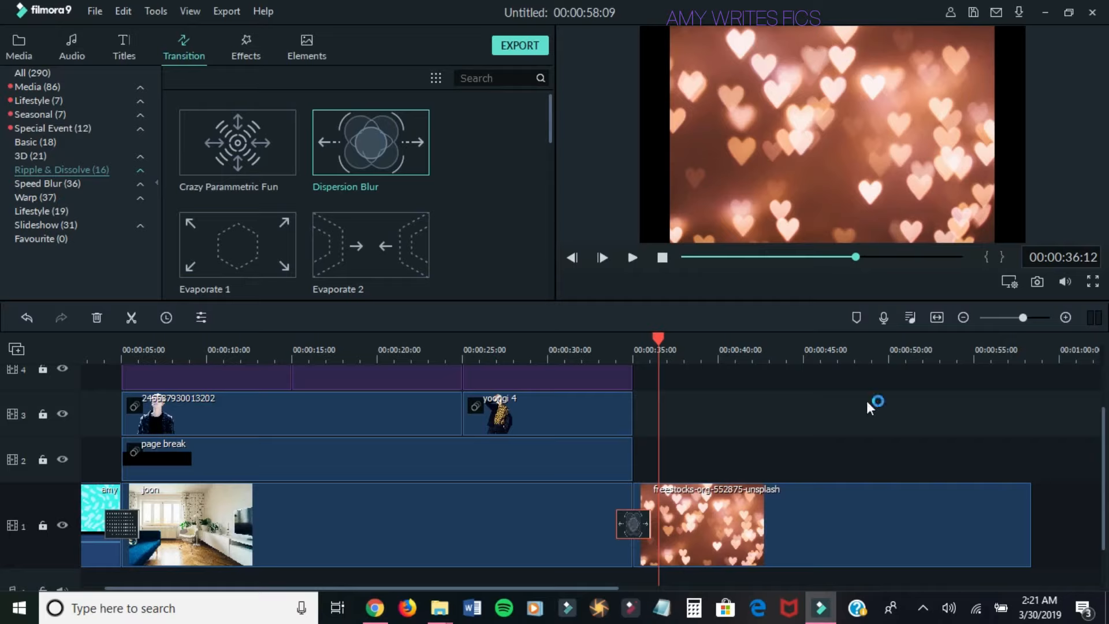
- Preview the Dispersion Blur transition from 00:00:32:02, stopping at 00:00:37:10
click(583, 351)
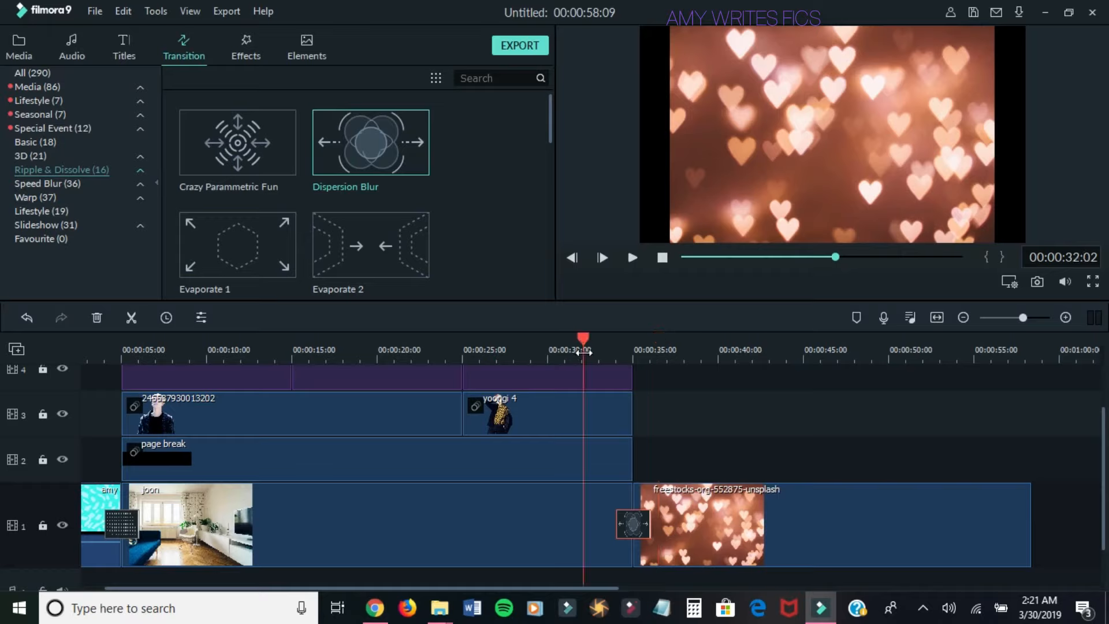
click(633, 257)
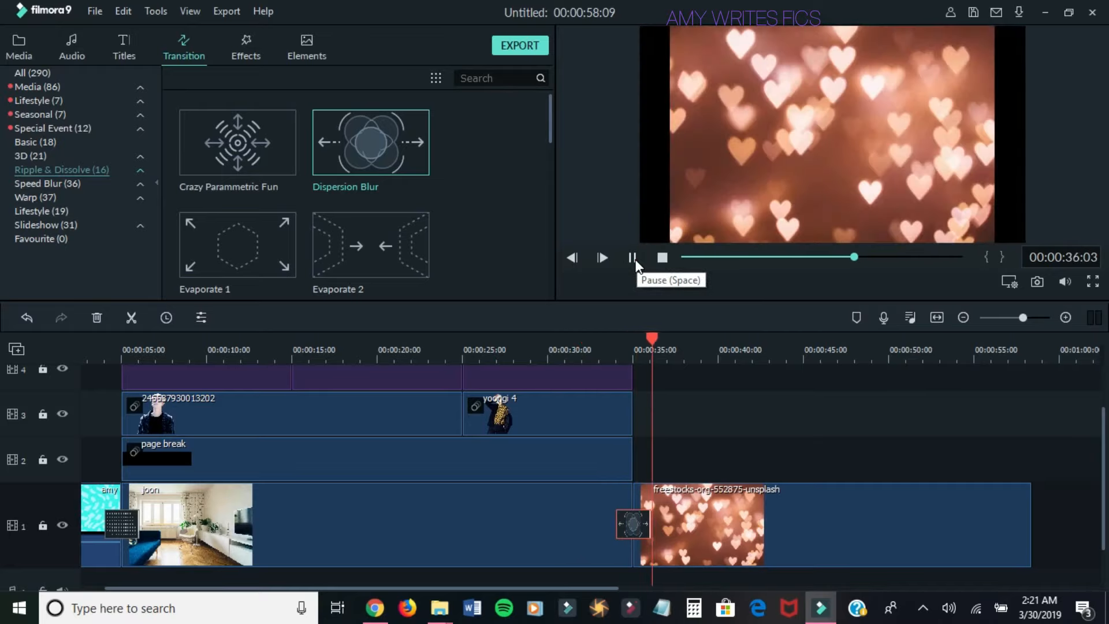
click(633, 258)
- Crop the hearts clip to a 16:9 ratio with the crop frame moved to the lower edge of the image
click(737, 508)
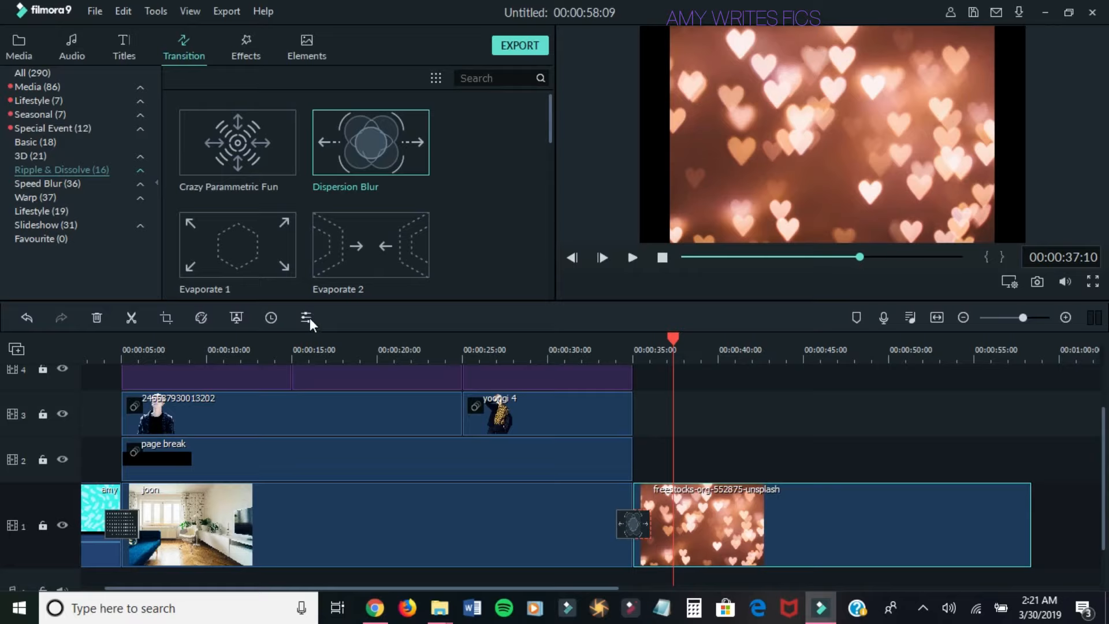
click(165, 319)
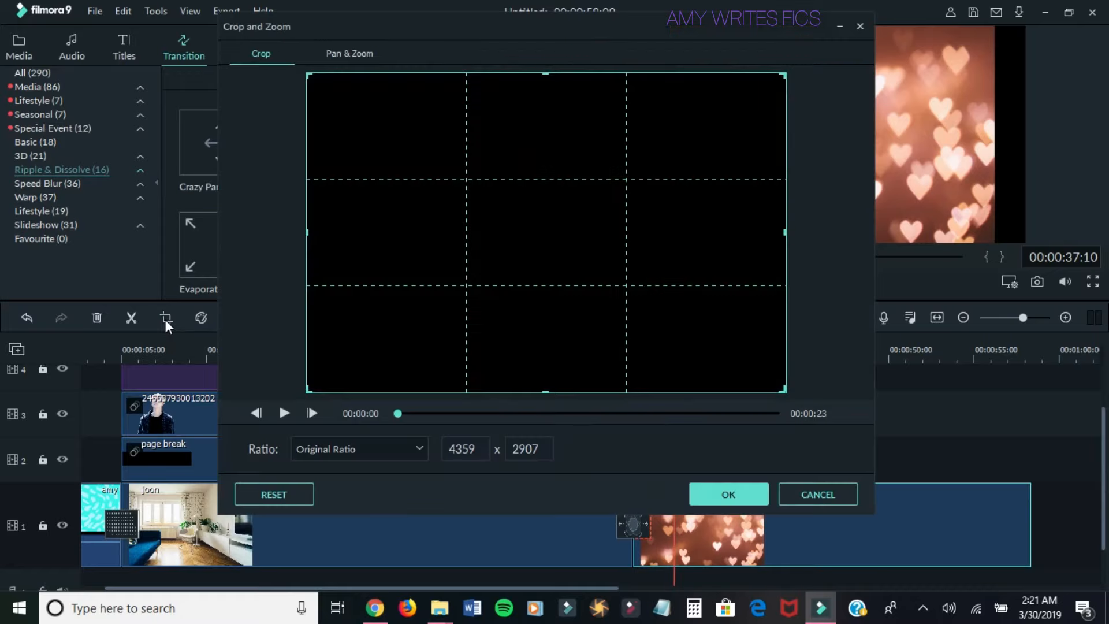
click(284, 412)
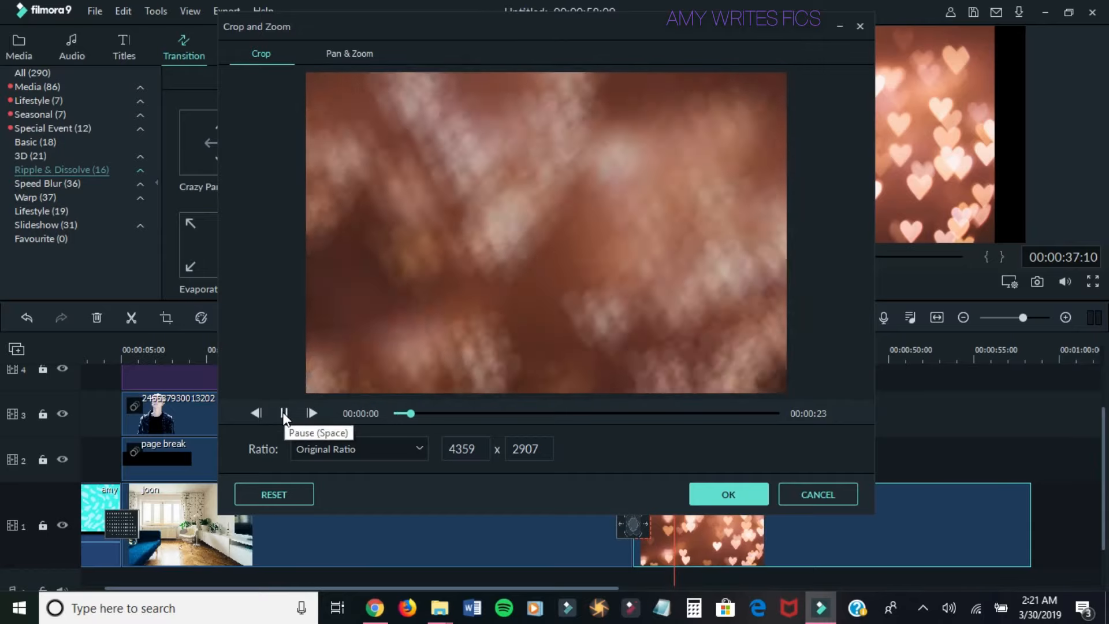
click(283, 412)
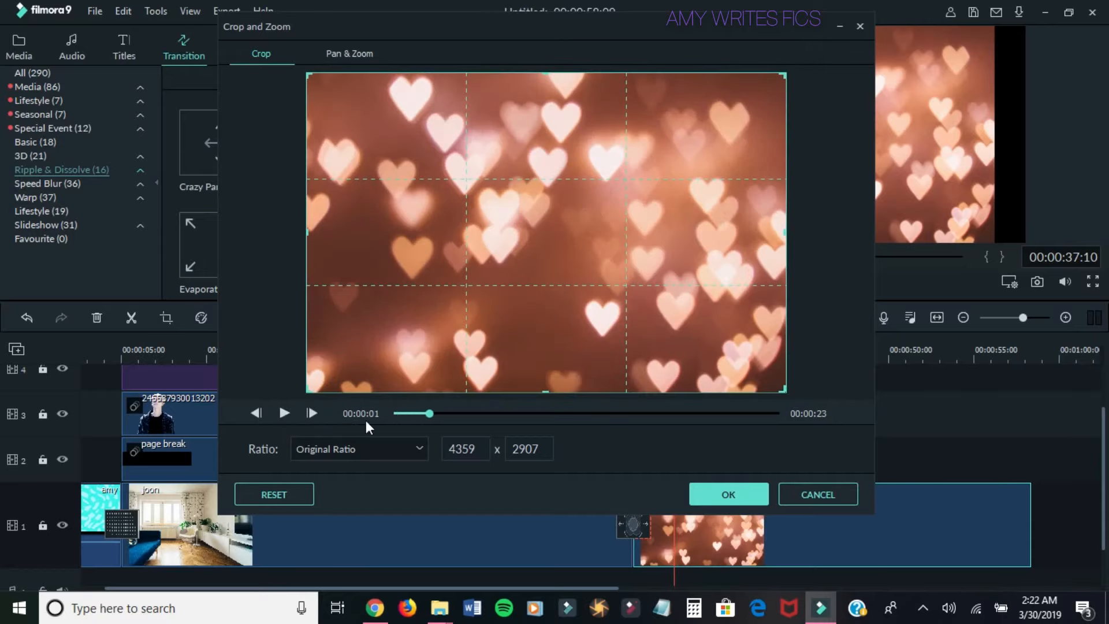
click(413, 449)
click(351, 484)
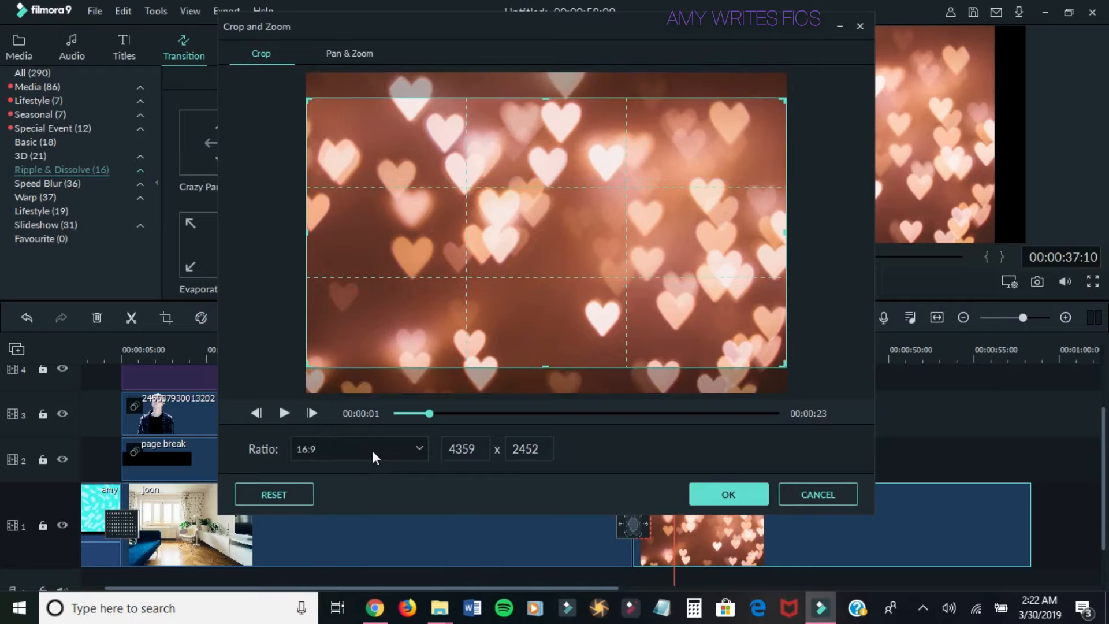
drag(556, 189, 568, 255)
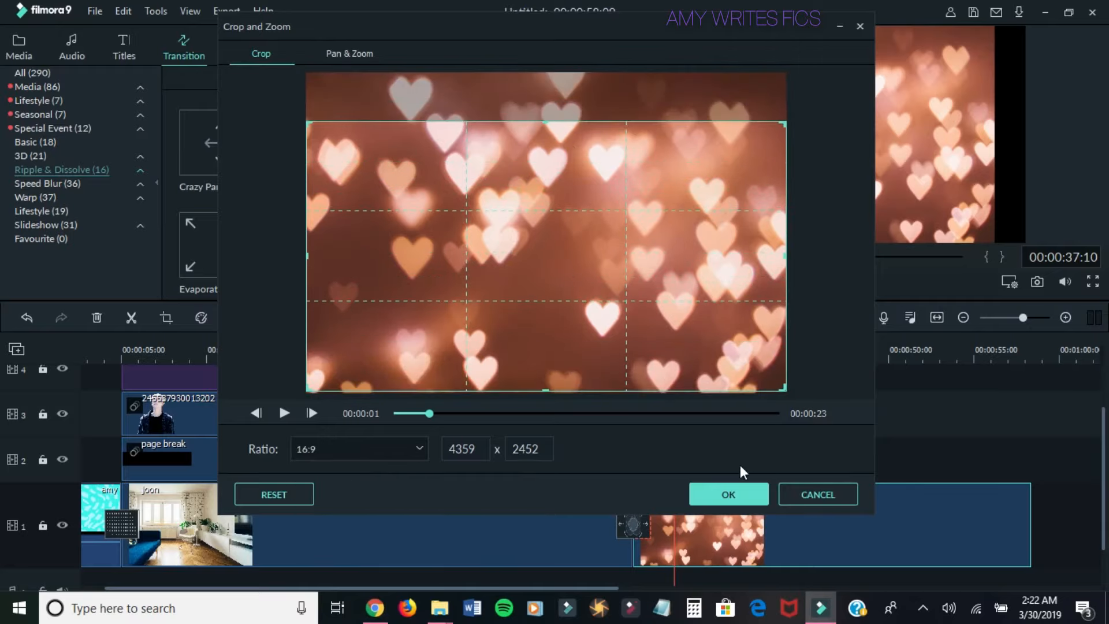
click(722, 492)
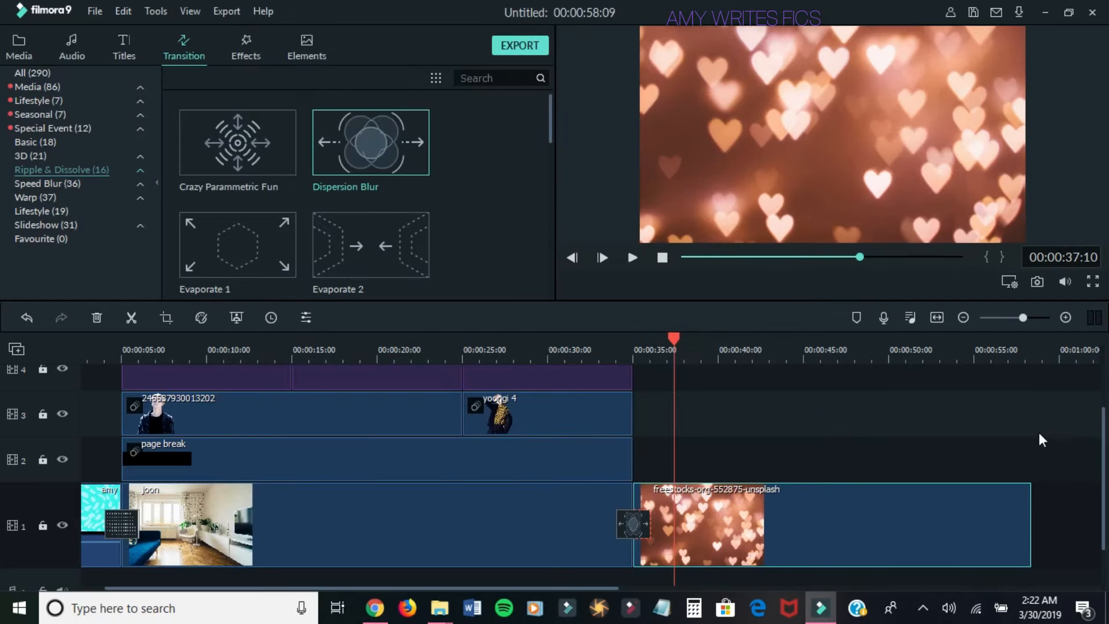
scroll(1, 453, down, 2)
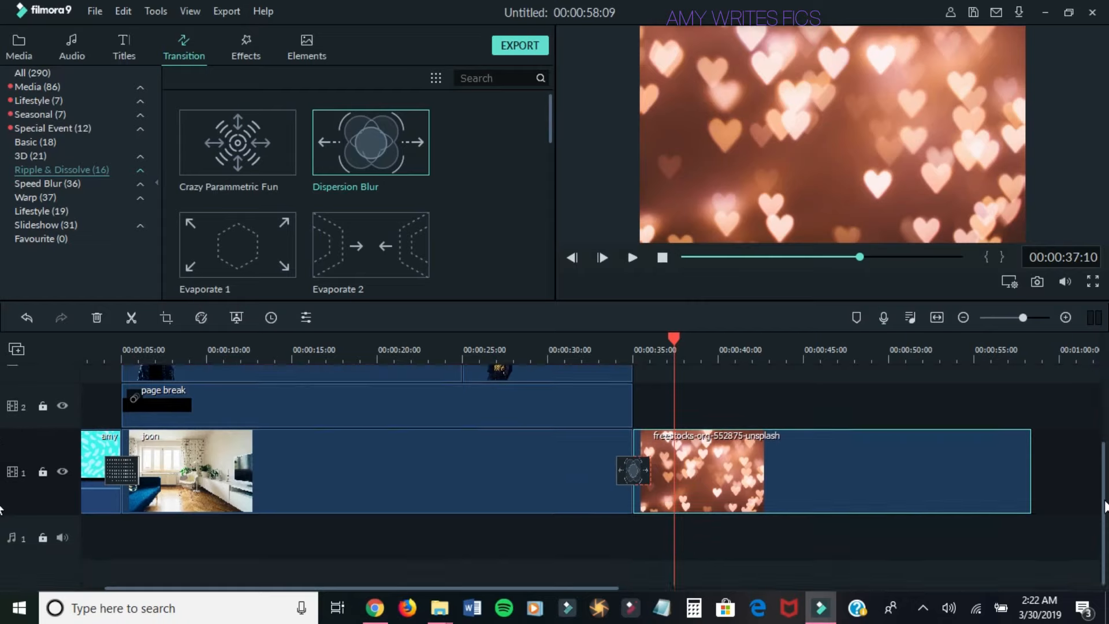
scroll(1, 509, up, 3)
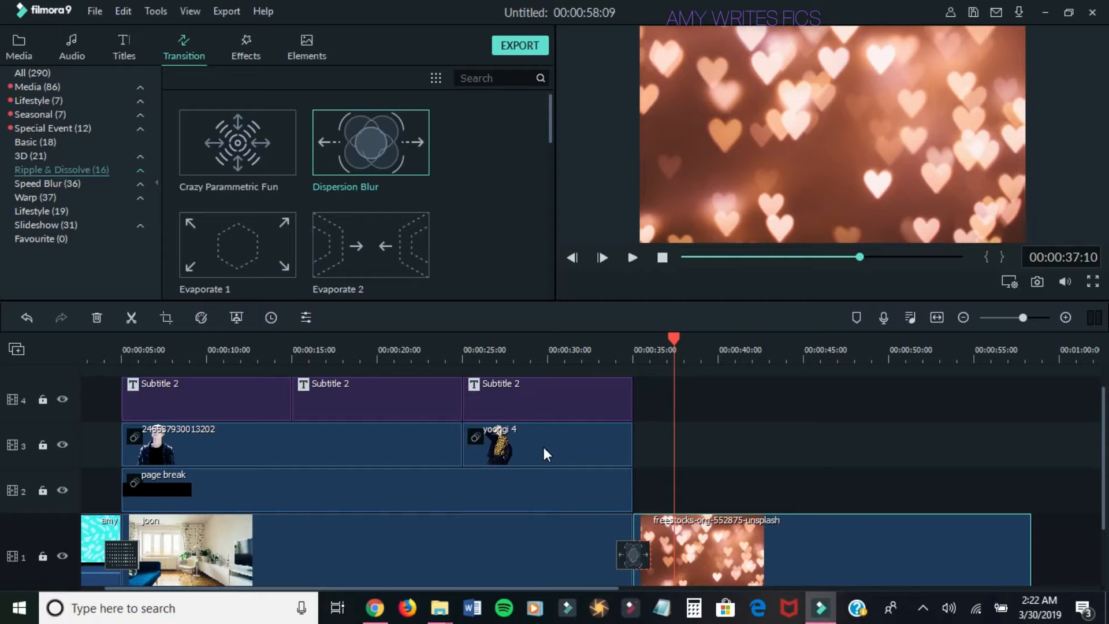
- Open the image settings of the first character clip on track 3 and close them without changes
double_click(435, 436)
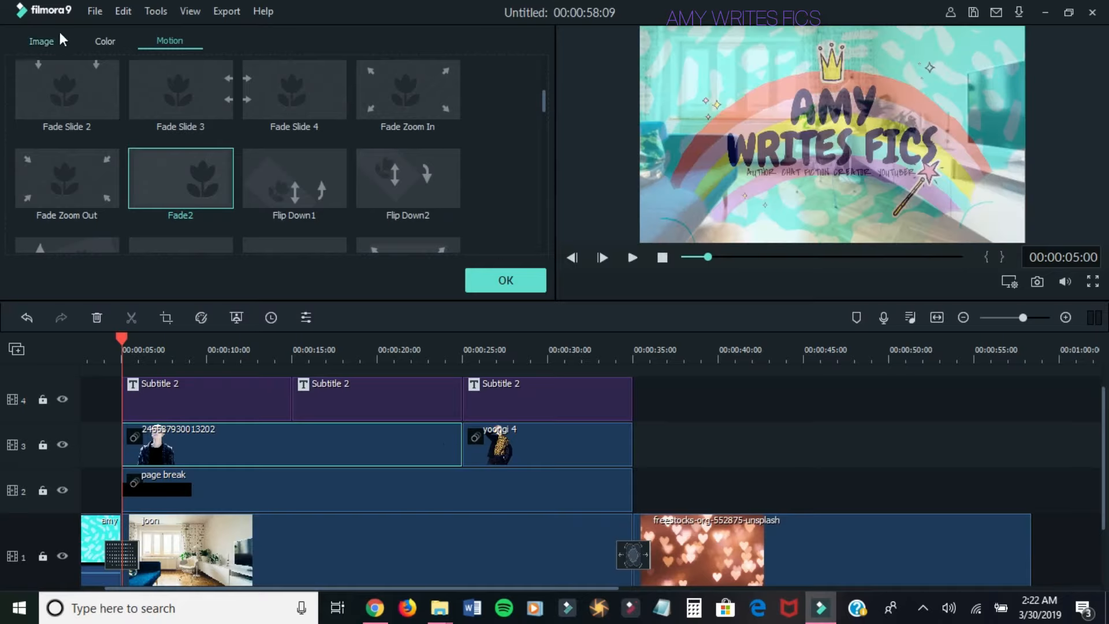
click(41, 42)
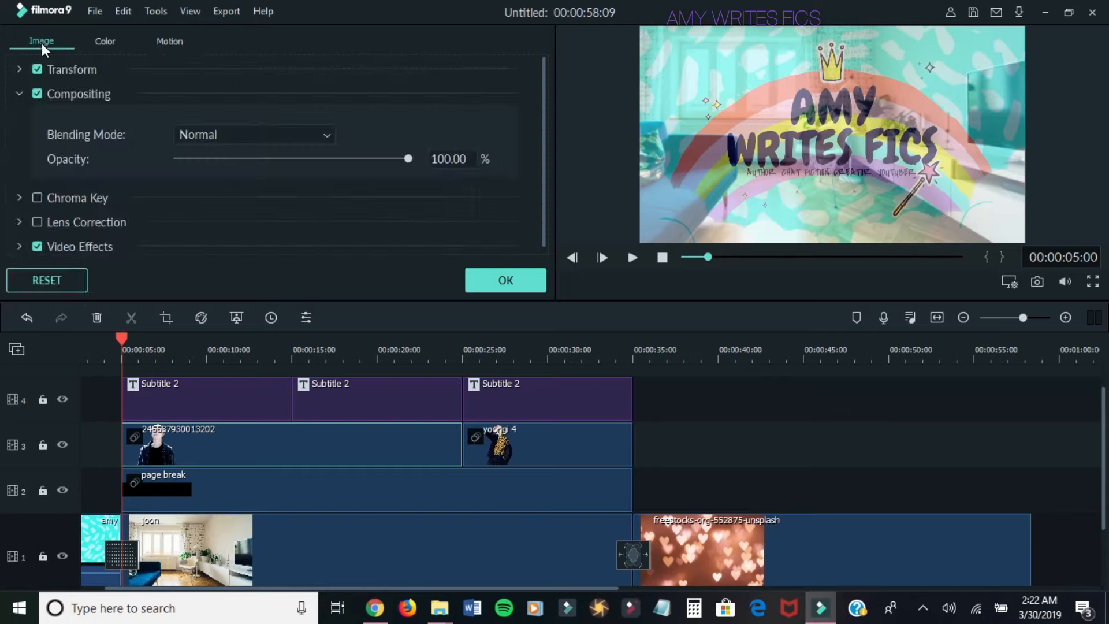
click(500, 282)
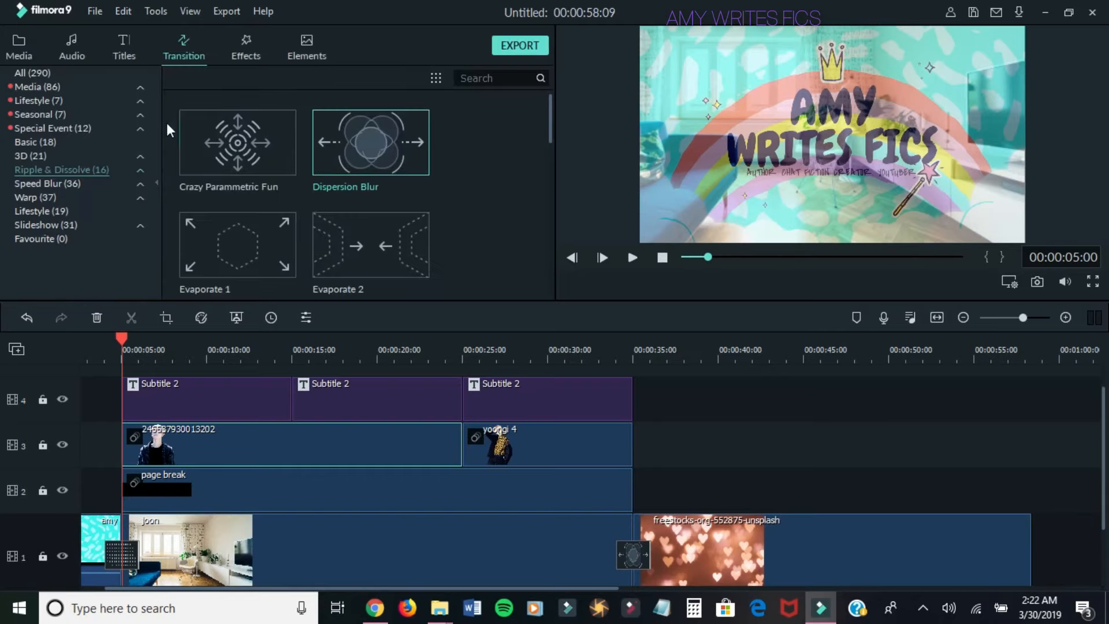
click(19, 46)
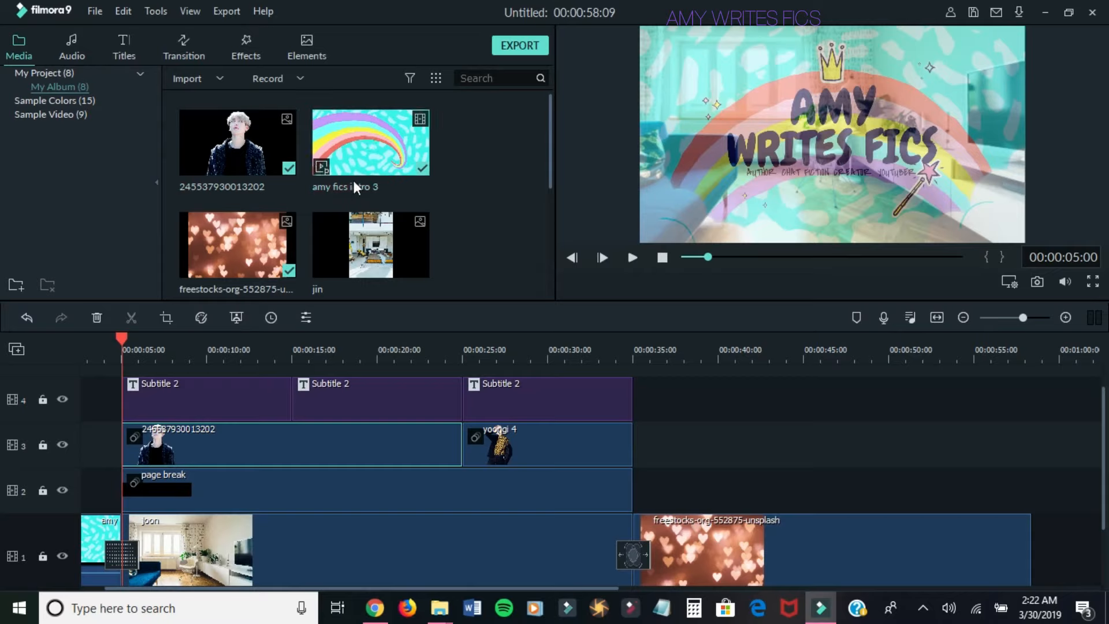
drag(262, 131, 640, 449)
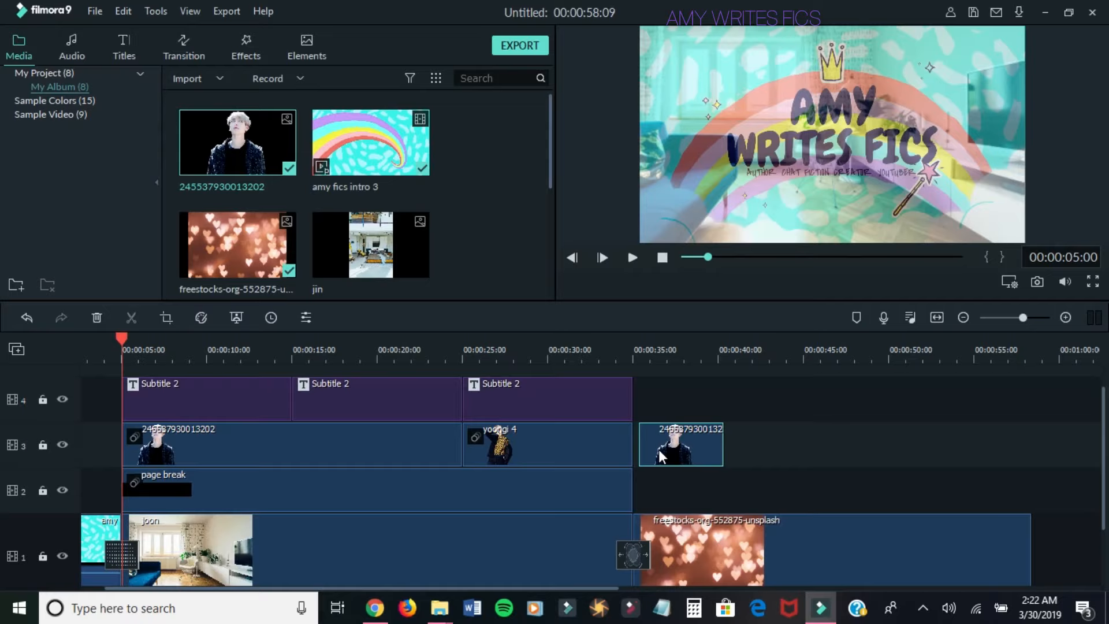
key(Delete)
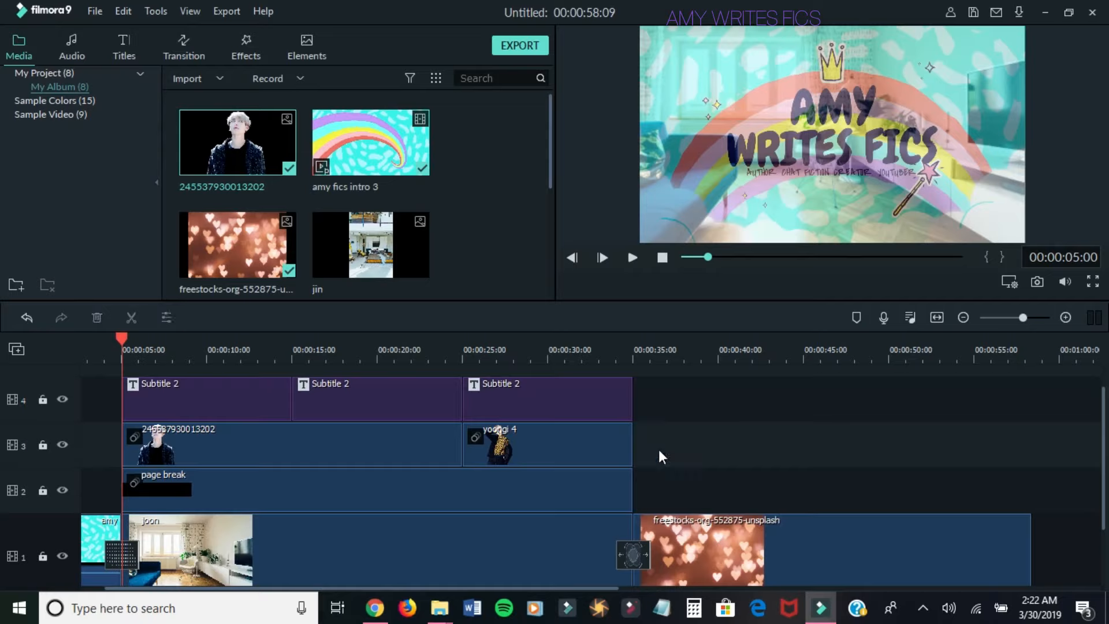
- Duplicate the first character clip from track 3 and place the copy on track 3 directly after the yoongi 4 clip, above the hearts scene
click(383, 440)
right_click(383, 444)
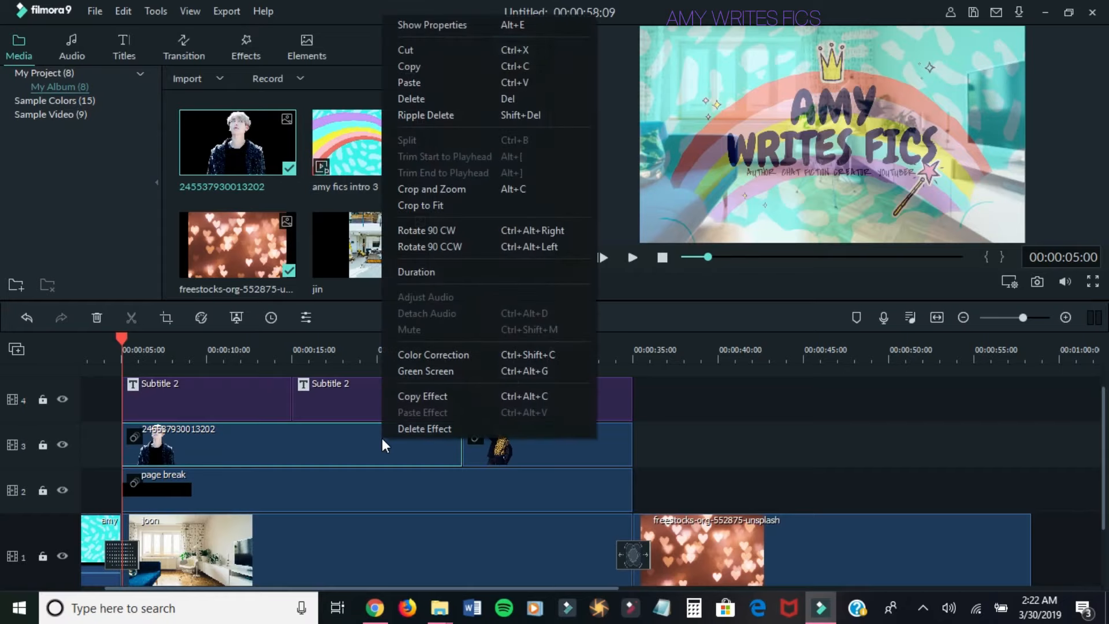
click(449, 68)
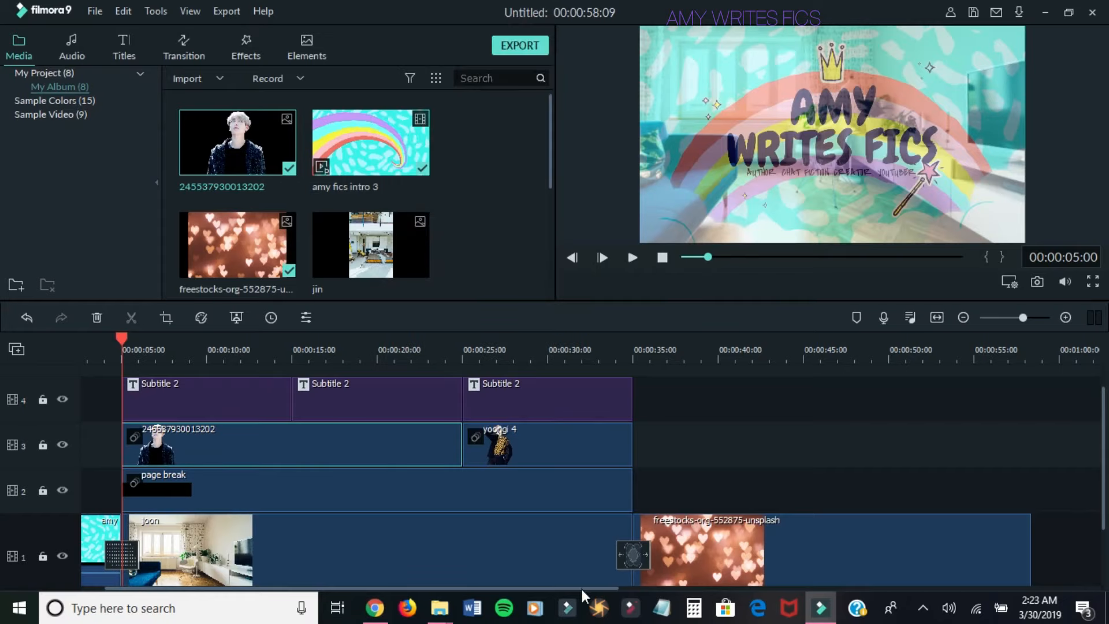
drag(581, 589, 666, 591)
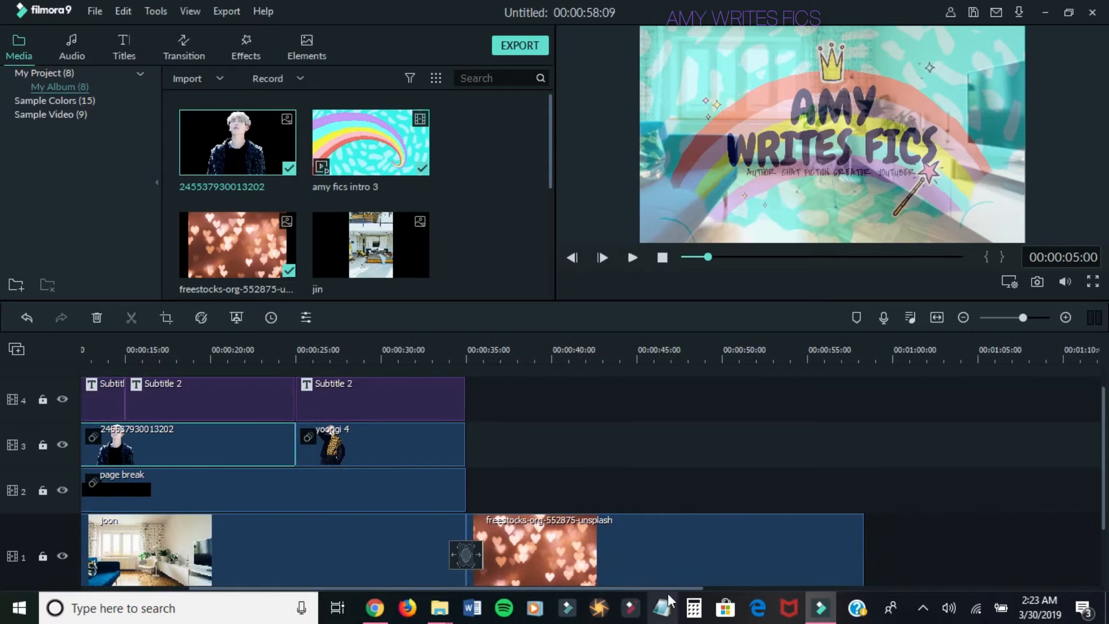
click(905, 352)
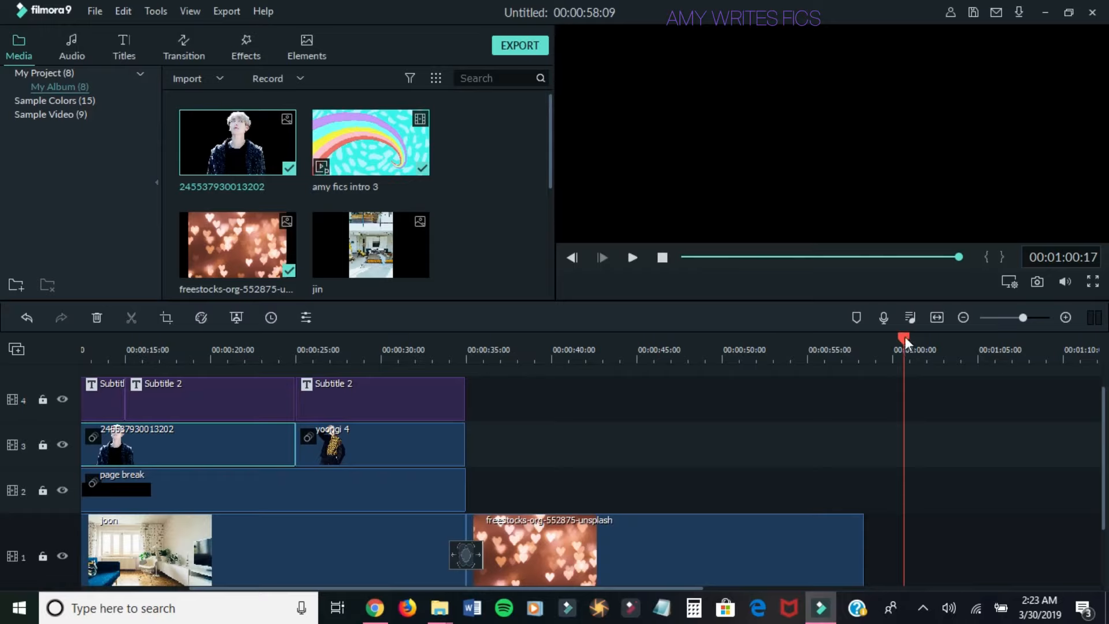
click(931, 432)
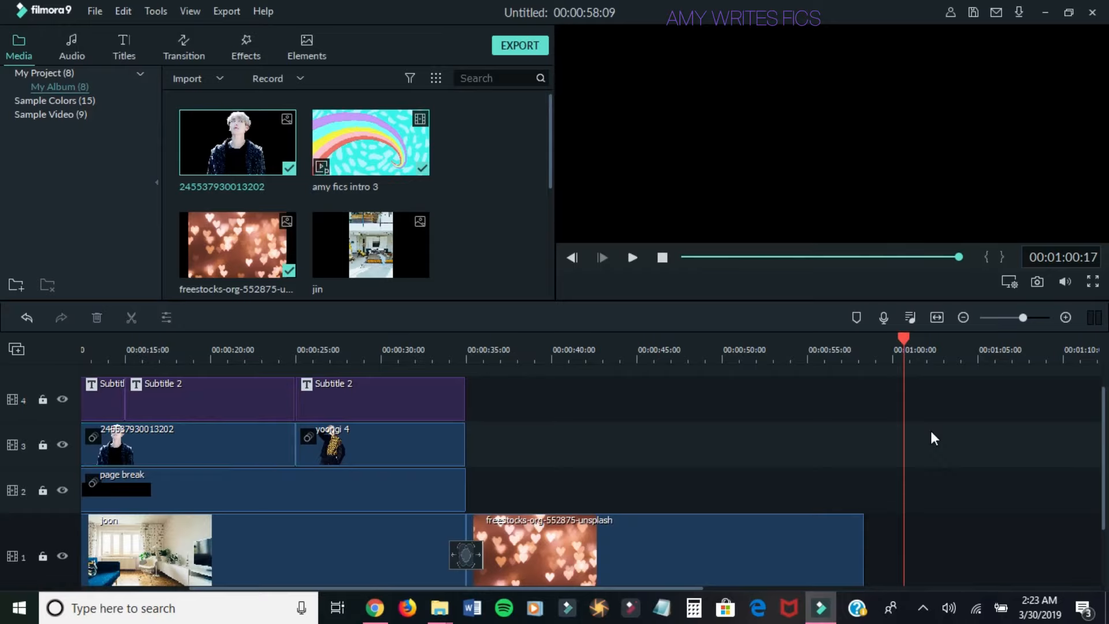
right_click(931, 431)
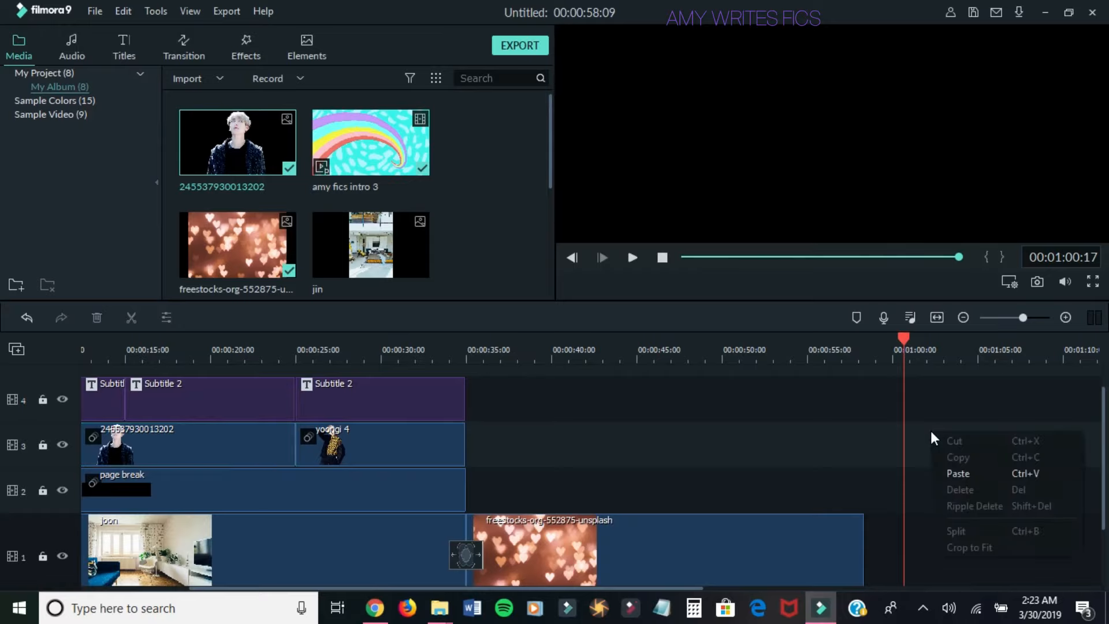
click(952, 480)
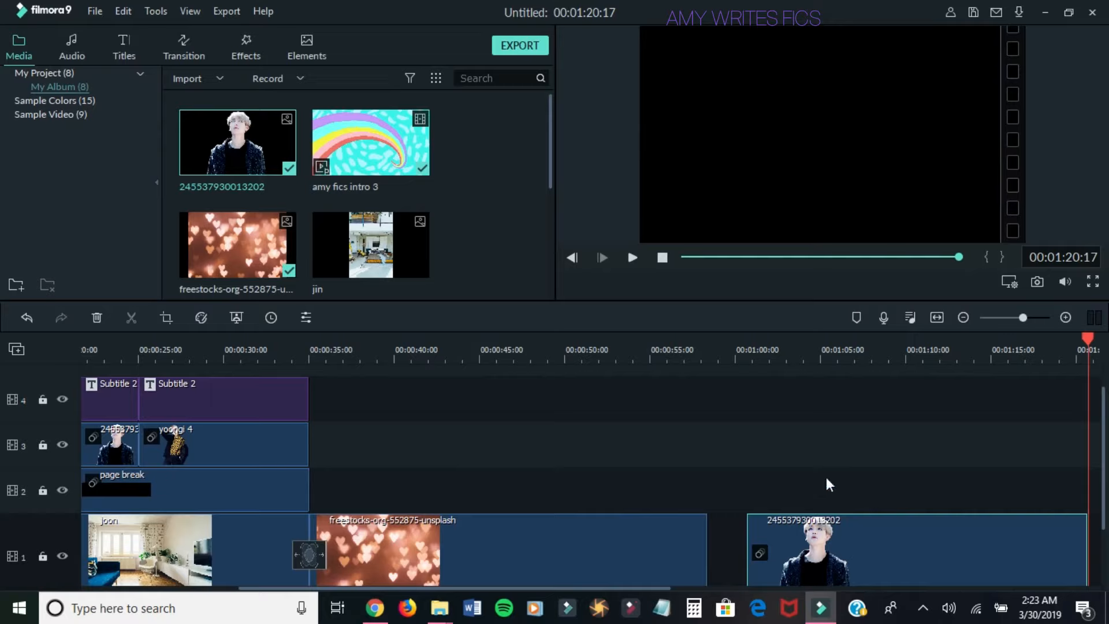
drag(858, 556, 422, 438)
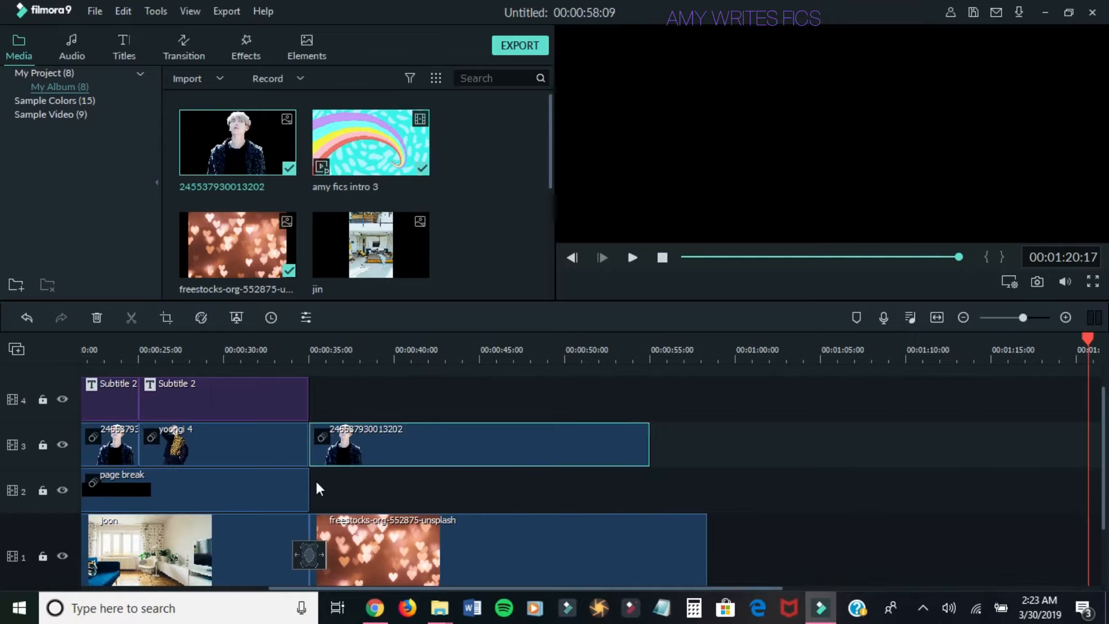
- Preview the copied character clip over the hearts scene from shortly before the transition, stopping at 00:00:42:23
click(298, 353)
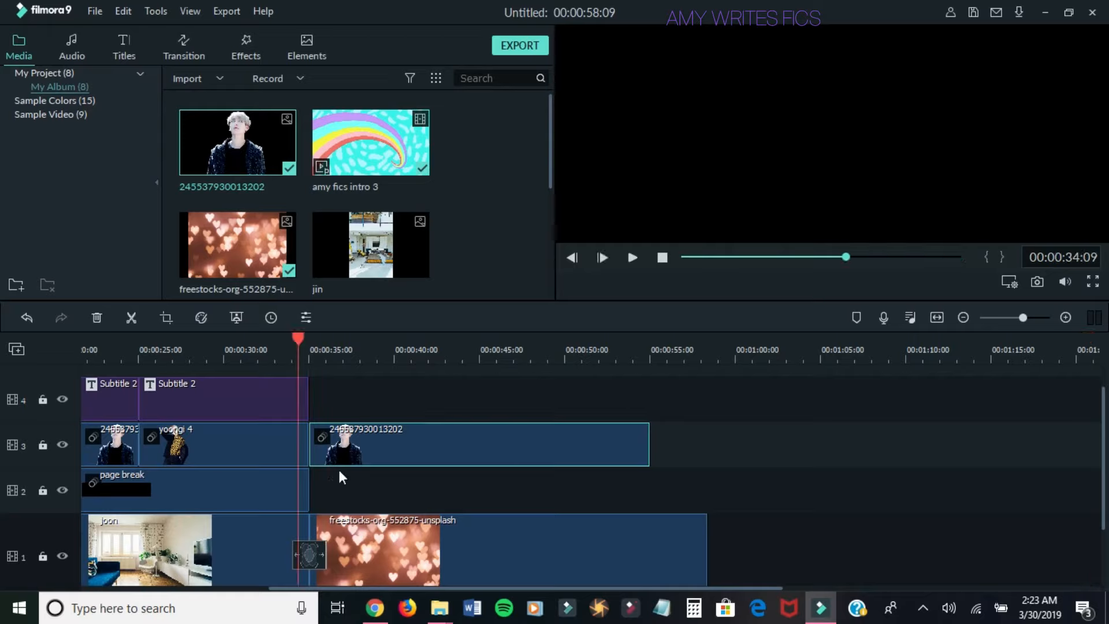
click(264, 358)
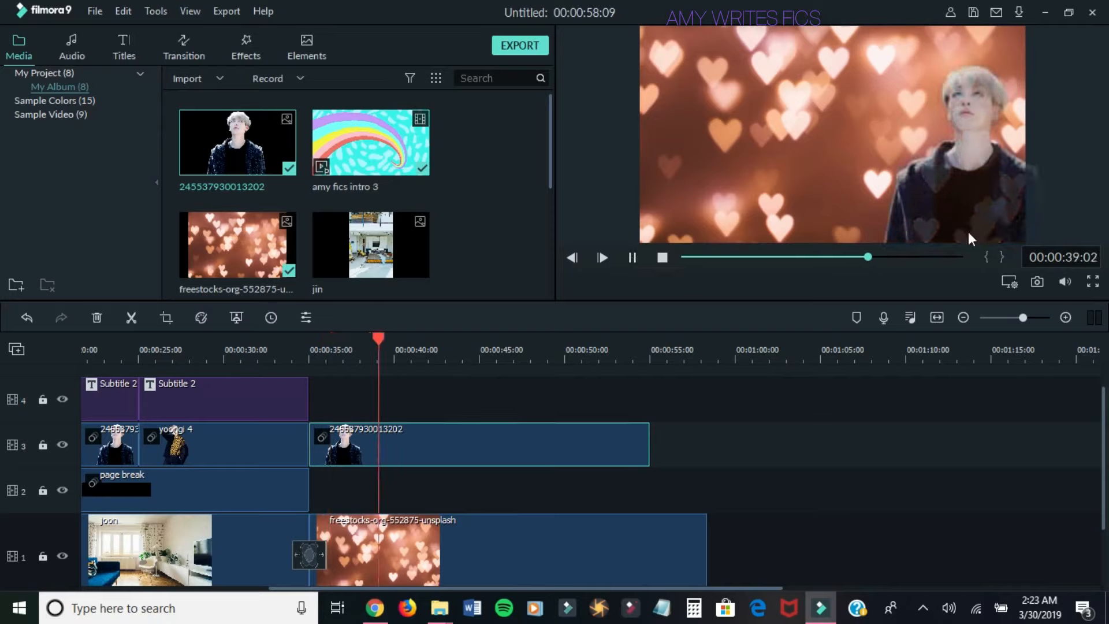
click(636, 258)
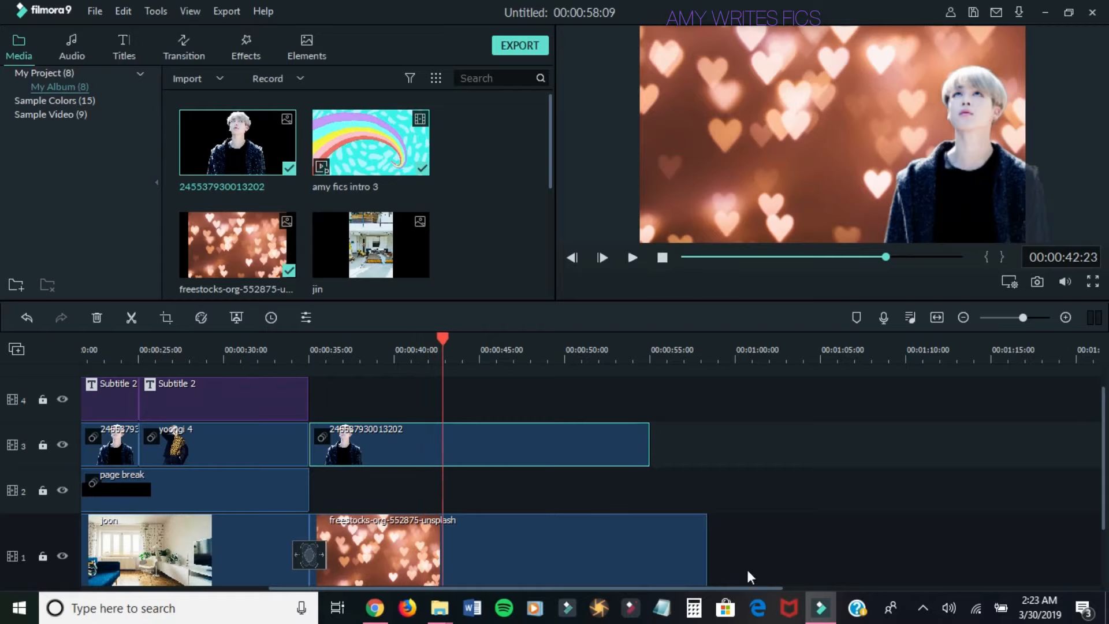
- Try extending the page break clip on track 2 over the hearts scene up to the playhead
drag(725, 587, 567, 584)
click(611, 479)
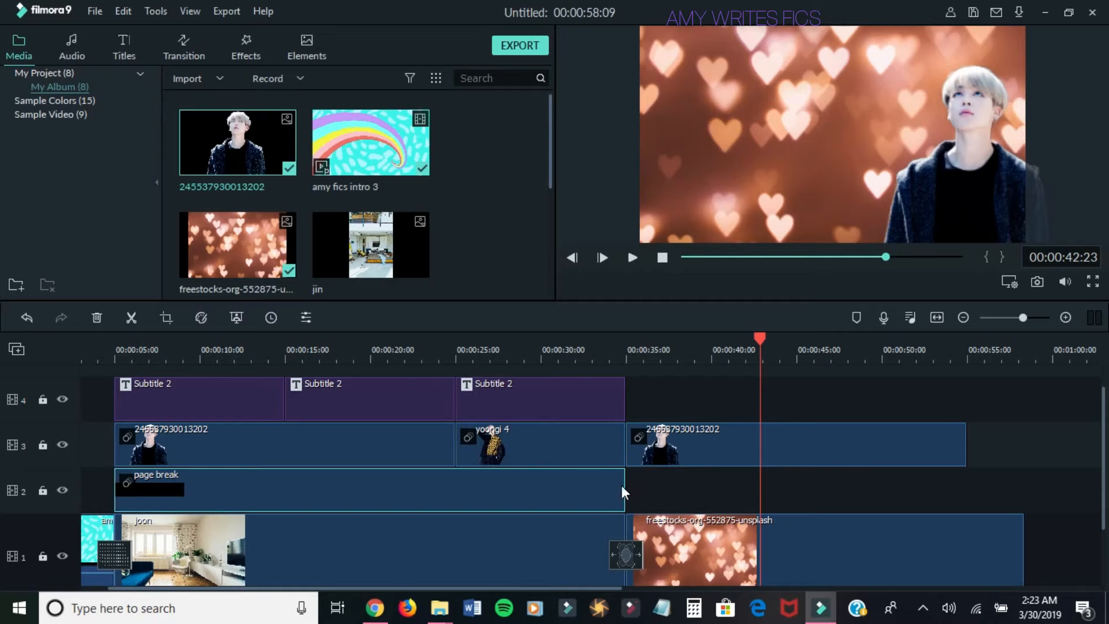
drag(623, 486, 763, 483)
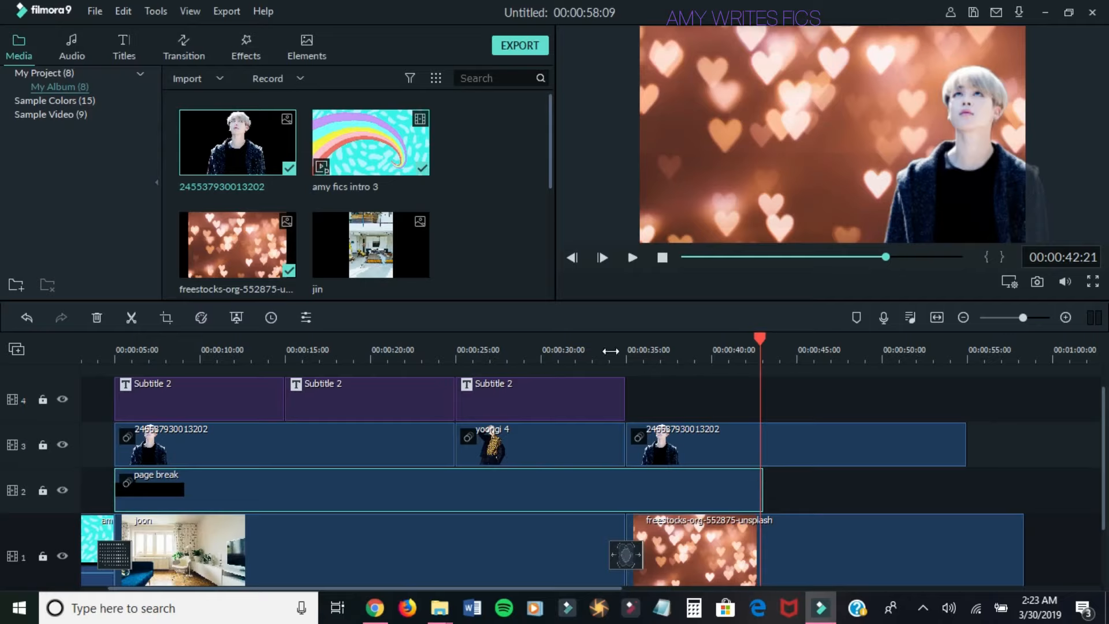
drag(763, 485, 626, 481)
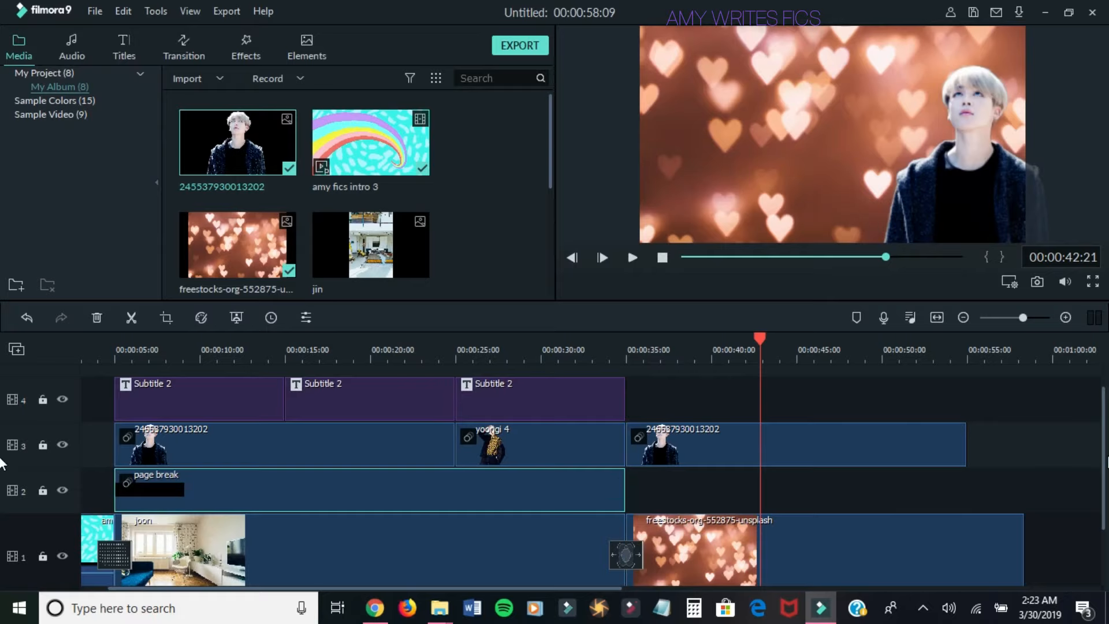
- Bring the empty audio track into view and browse the Tender & Sentimental music in the audio library
mouse_move(1102, 460)
mouse_down()
mouse_move(1101, 495)
mouse_move(1101, 461)
mouse_up()
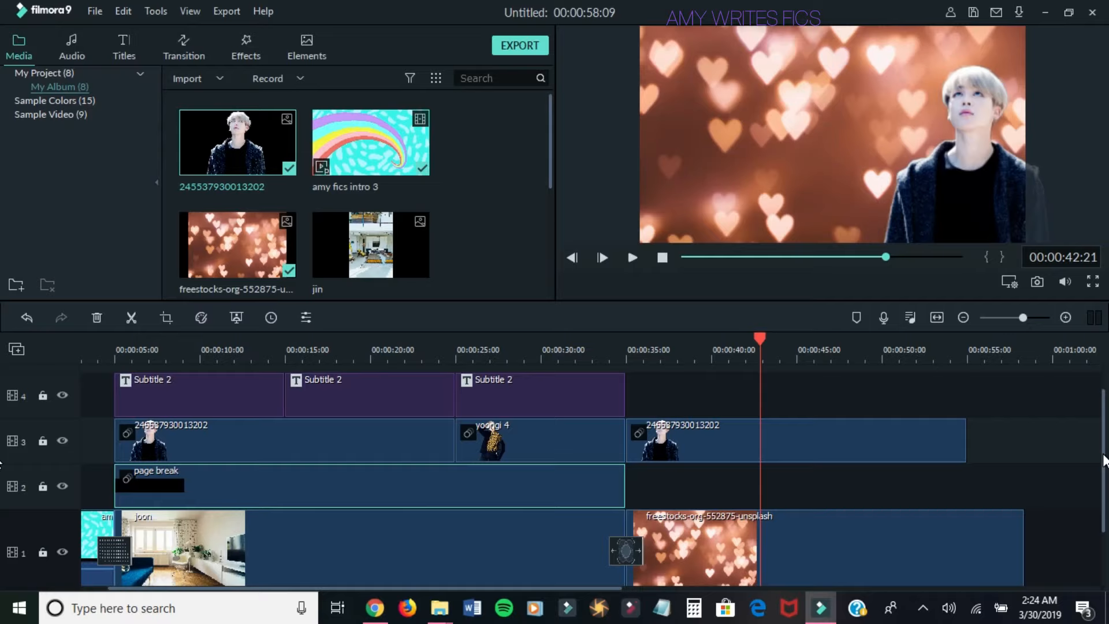
click(828, 576)
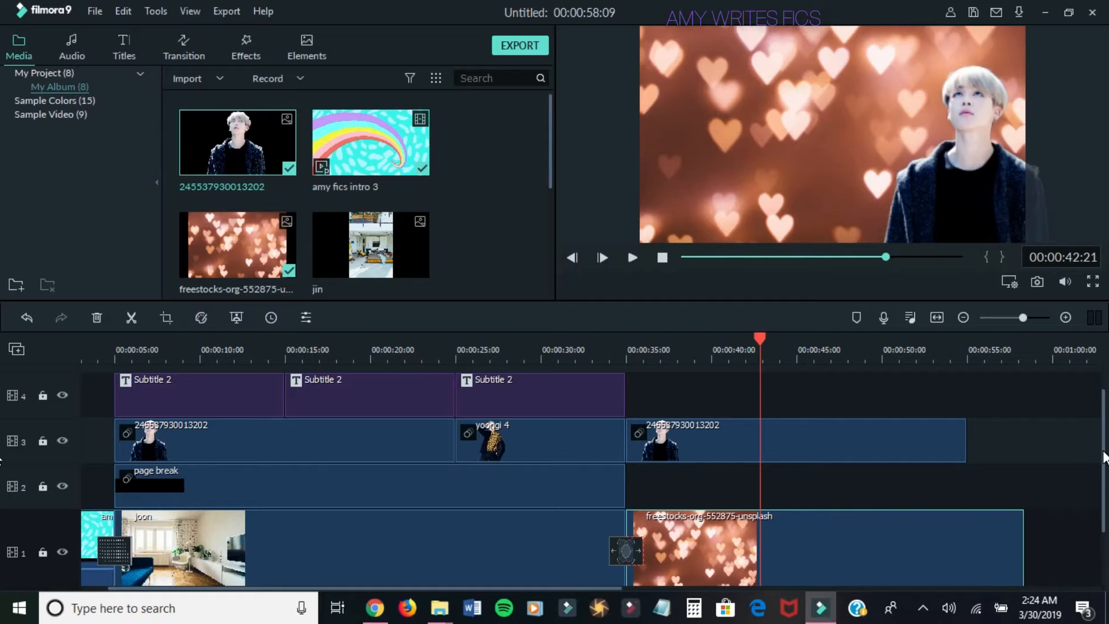
scroll(1103, 508, down, 1)
scroll(1104, 509, down, 3)
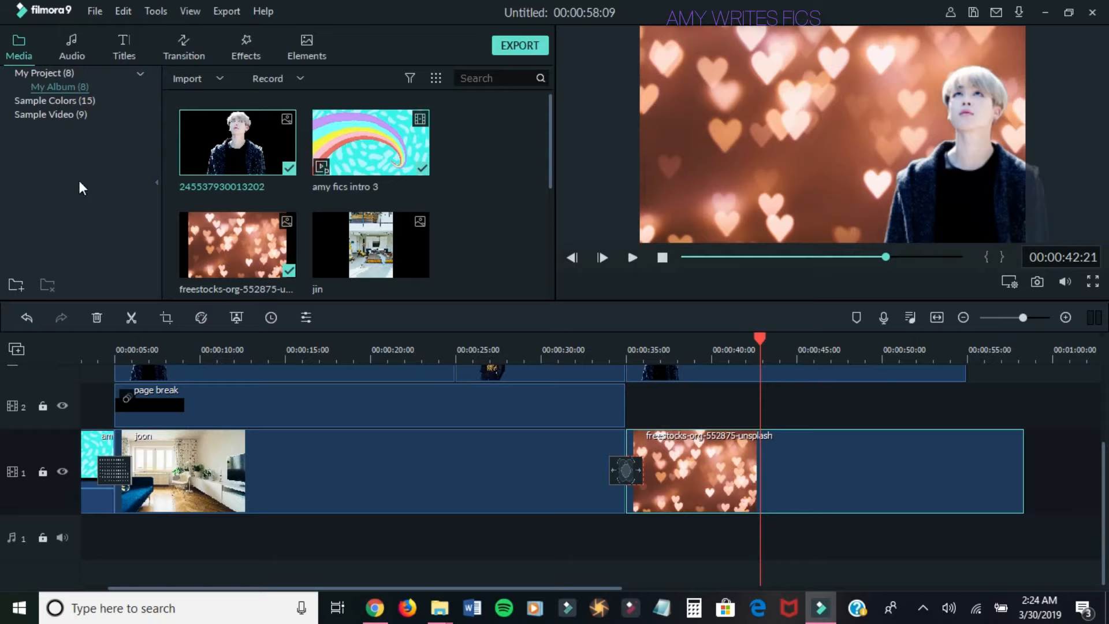
click(60, 54)
drag(549, 119, 538, 92)
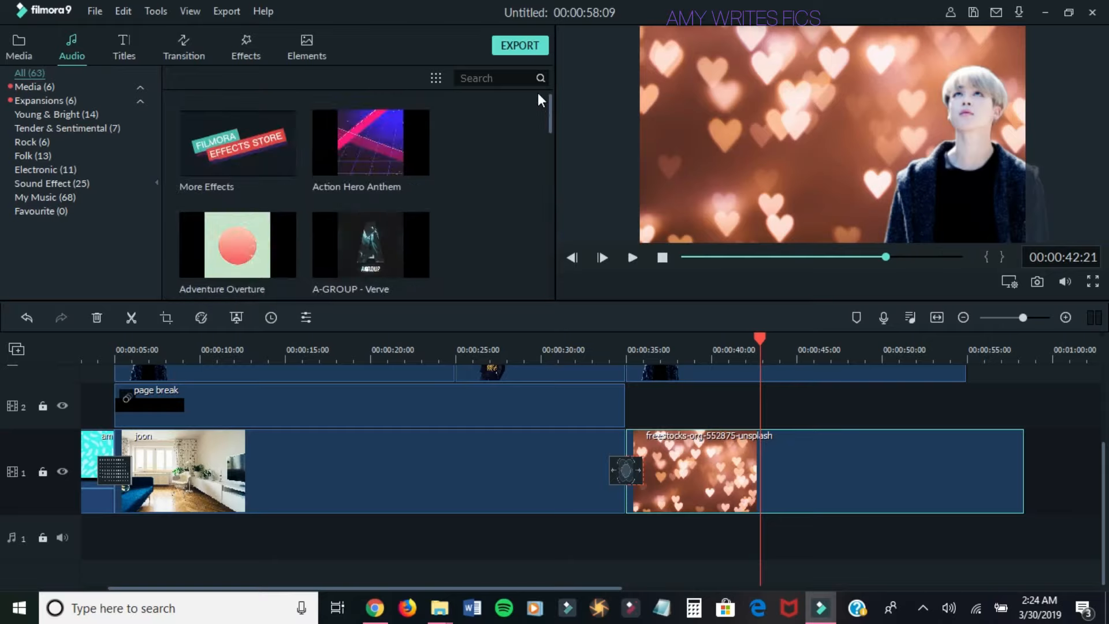
click(81, 129)
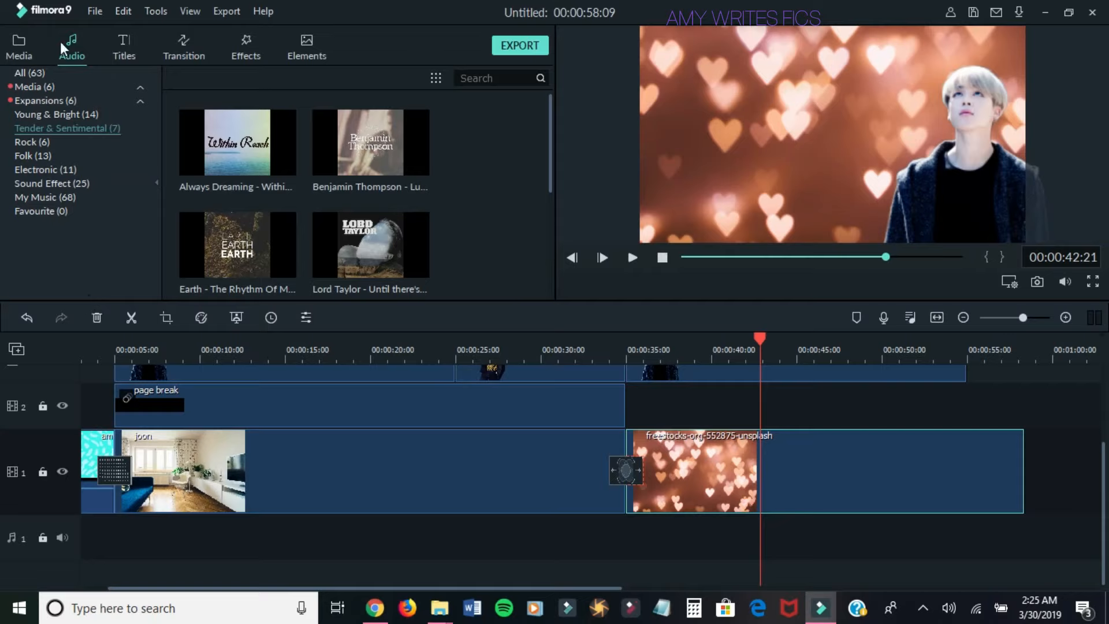
- Locate the Equinox audio file in the project's media library and look over the media import options
click(29, 48)
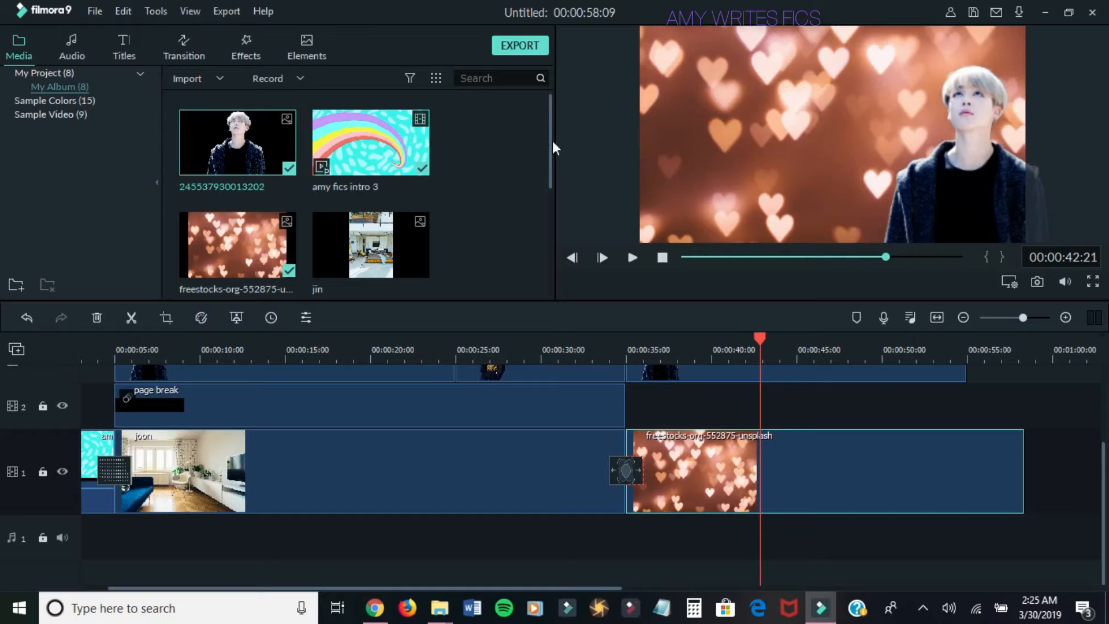
scroll(539, 116, down, 2)
scroll(539, 141, up, 2)
scroll(390, 250, down, 5)
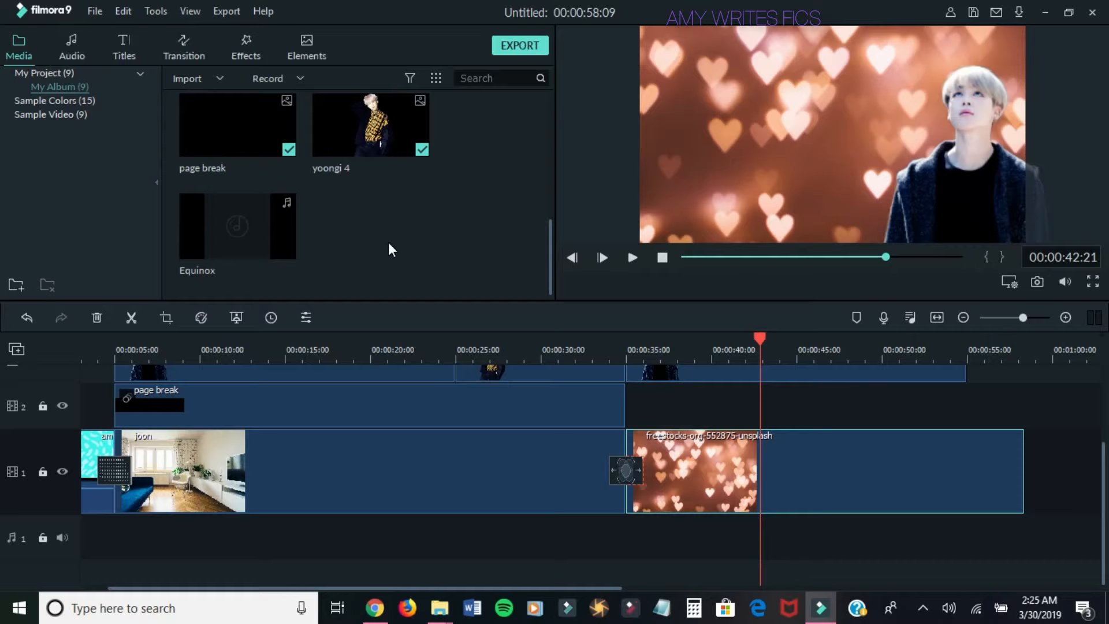
mouse_move(240, 145)
click(205, 79)
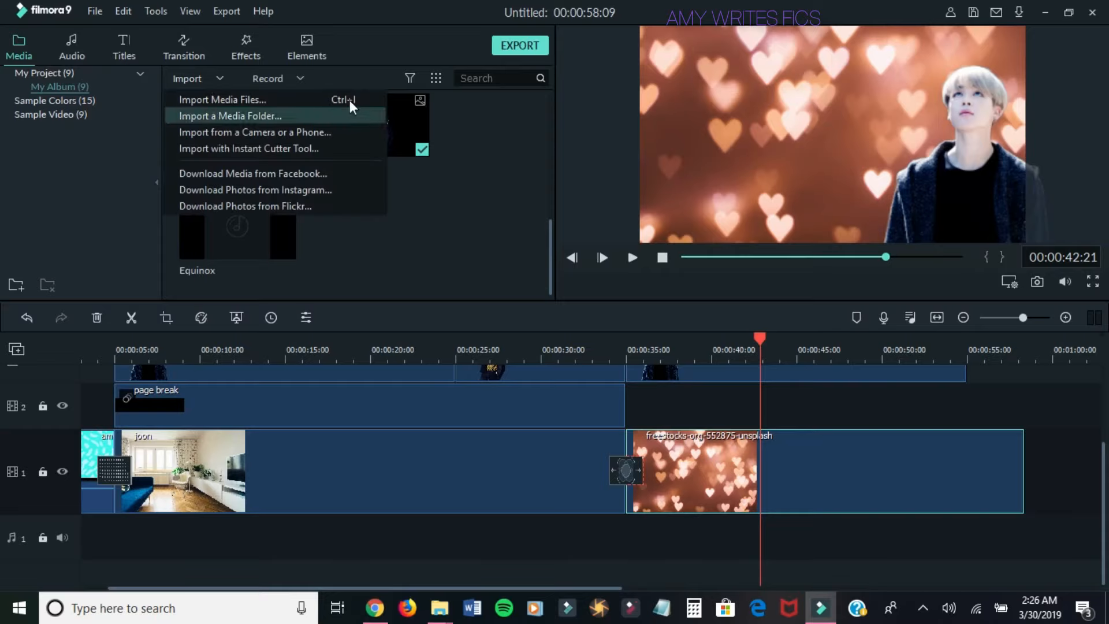
click(421, 231)
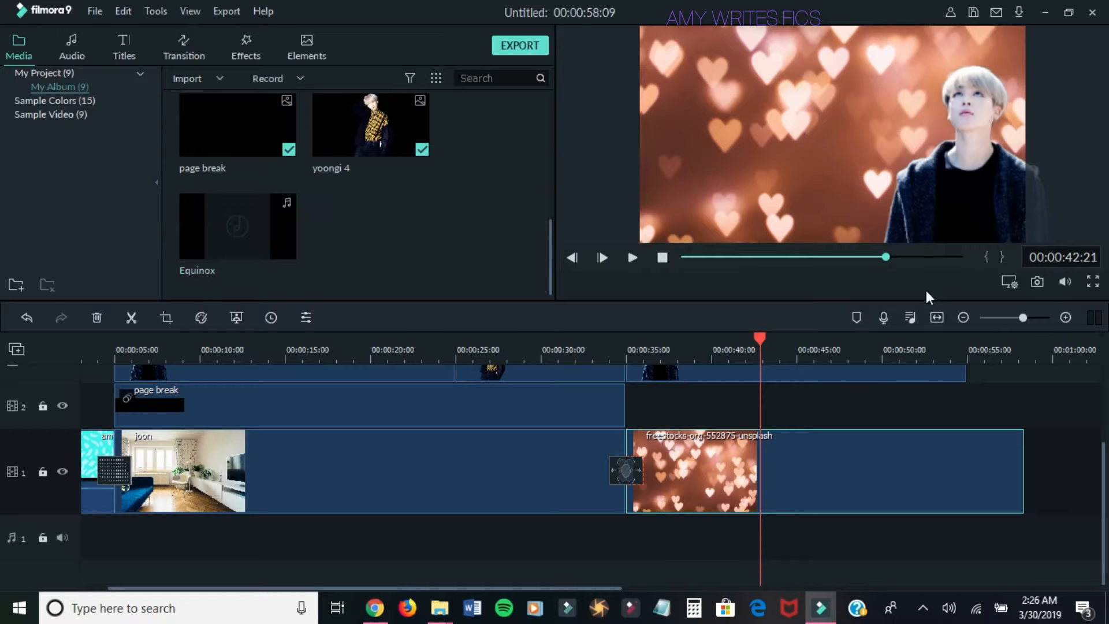
- Return the playhead to 00:00:00:00 and insert the Equinox audio into the project there
click(661, 257)
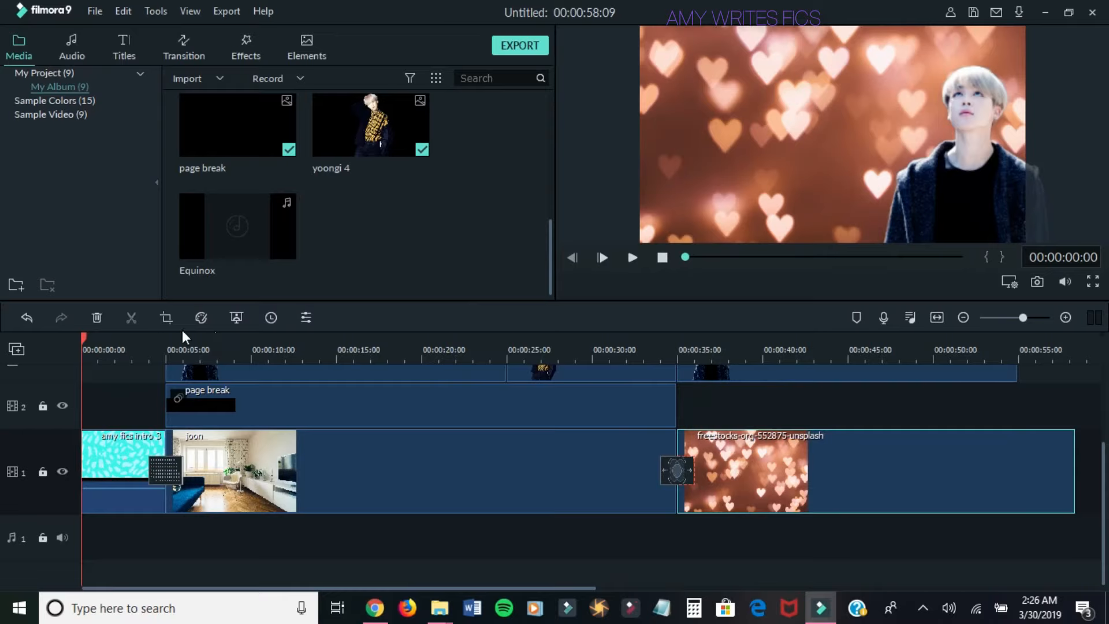
click(286, 347)
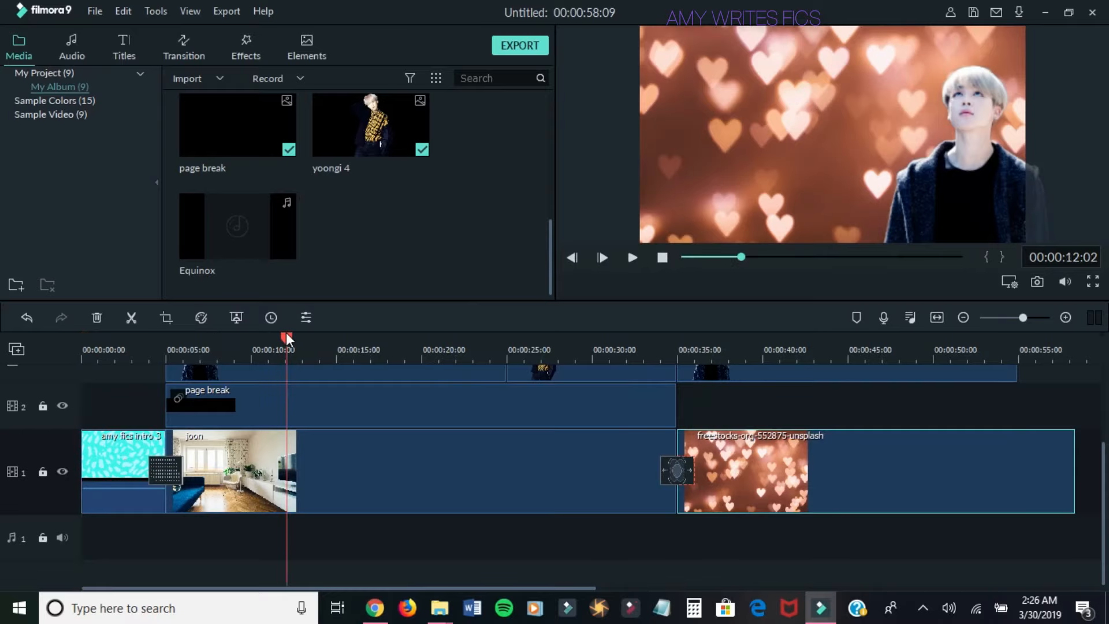
drag(285, 337, 41, 340)
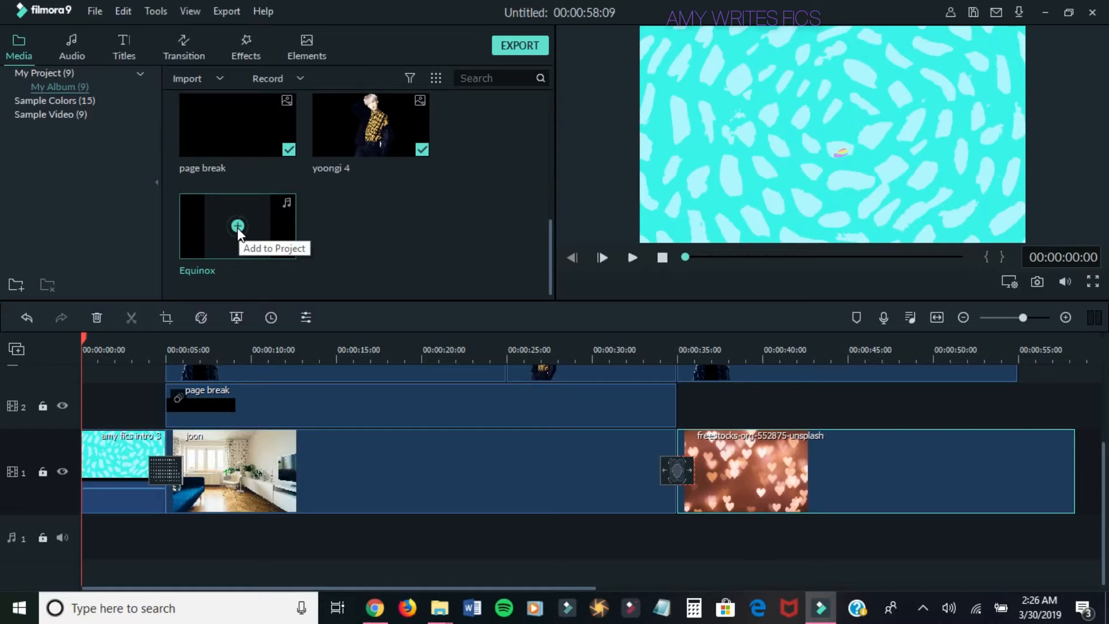
click(238, 226)
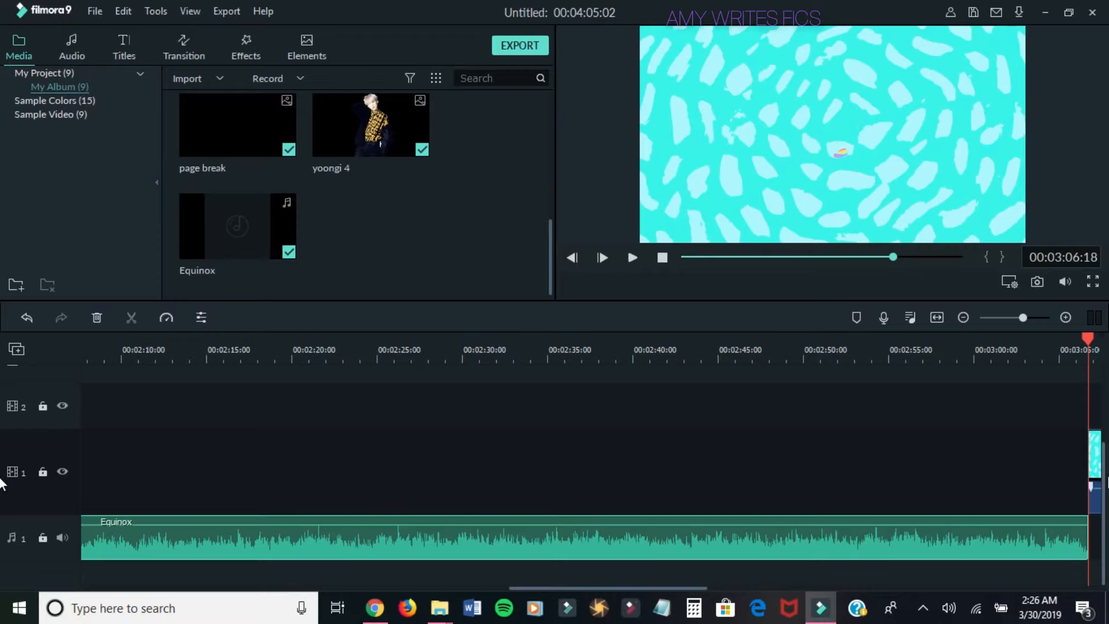
- Undo the Equinox insertion that shifted the clips and place Equinox on audio track 1 at the start of the timeline
mouse_move(1103, 478)
mouse_down()
mouse_move(1103, 392)
mouse_move(1103, 471)
mouse_up()
drag(647, 591, 677, 581)
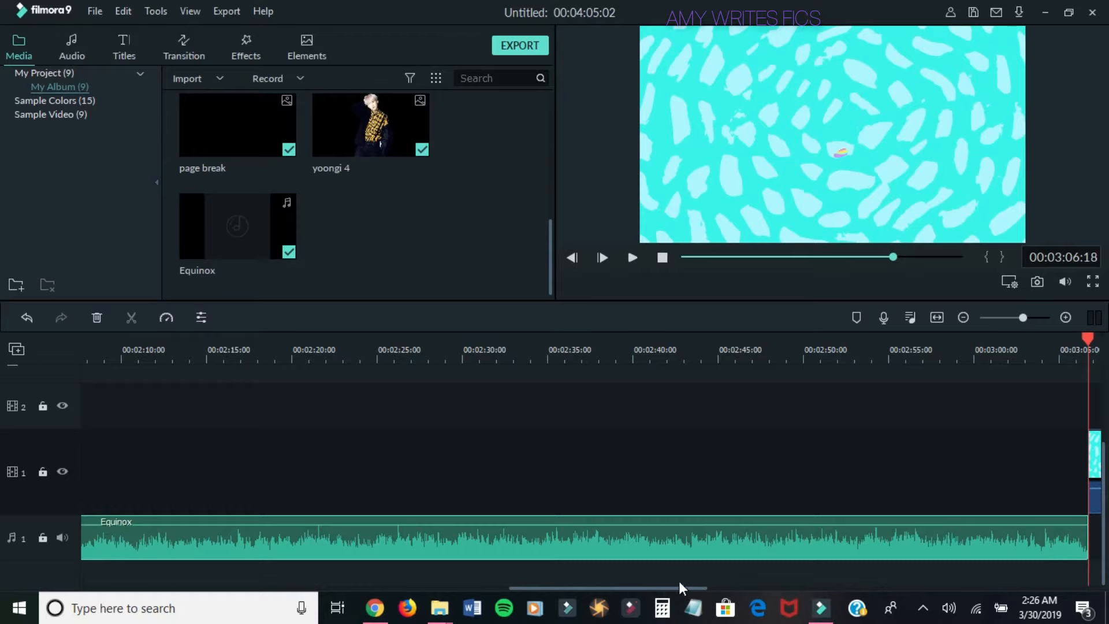
click(671, 469)
drag(686, 586, 838, 559)
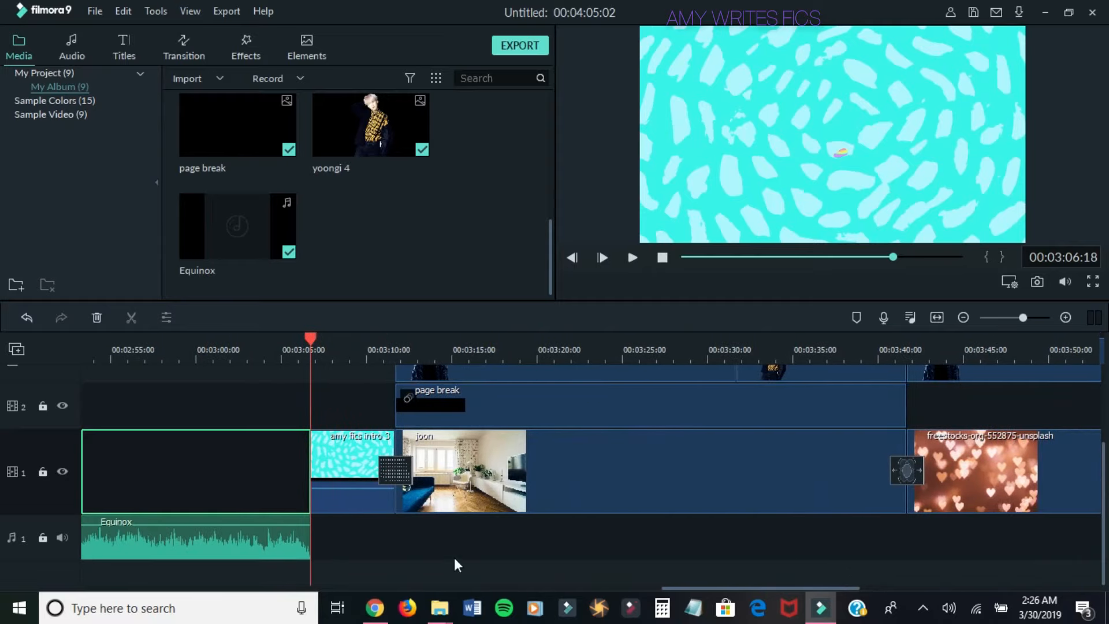
click(27, 317)
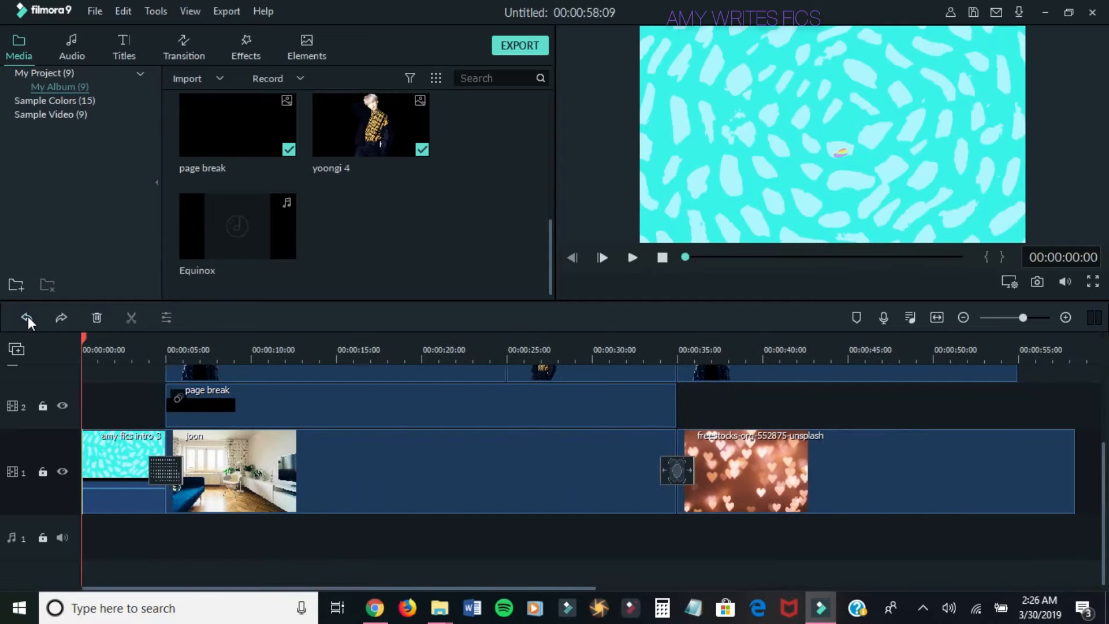
drag(273, 231, 84, 537)
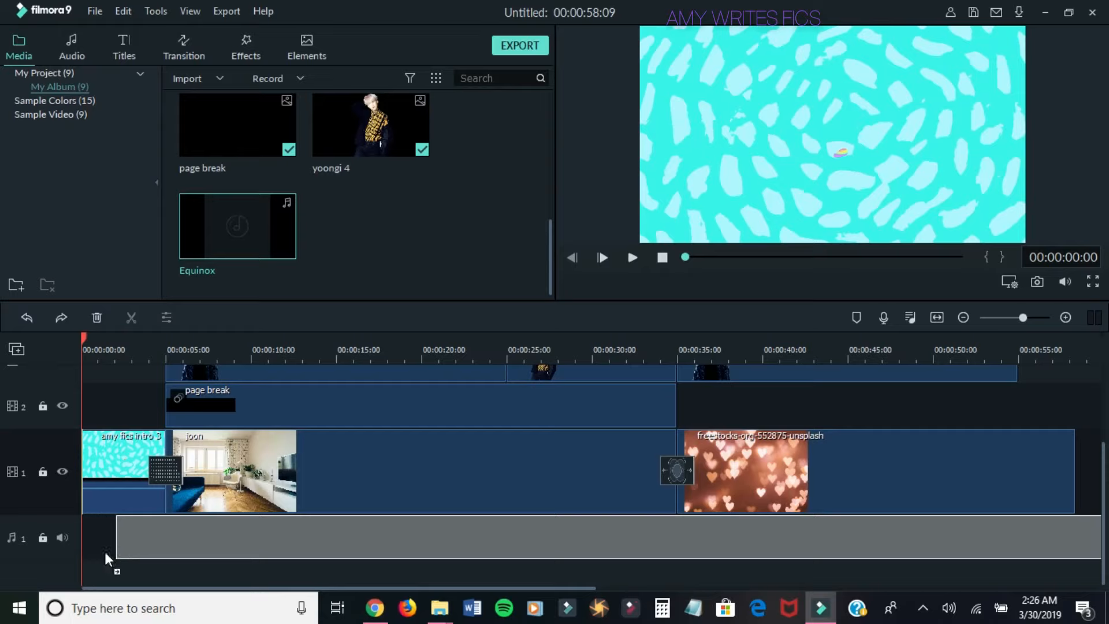
mouse_move(86, 541)
mouse_down()
mouse_move(186, 534)
mouse_move(80, 533)
mouse_up()
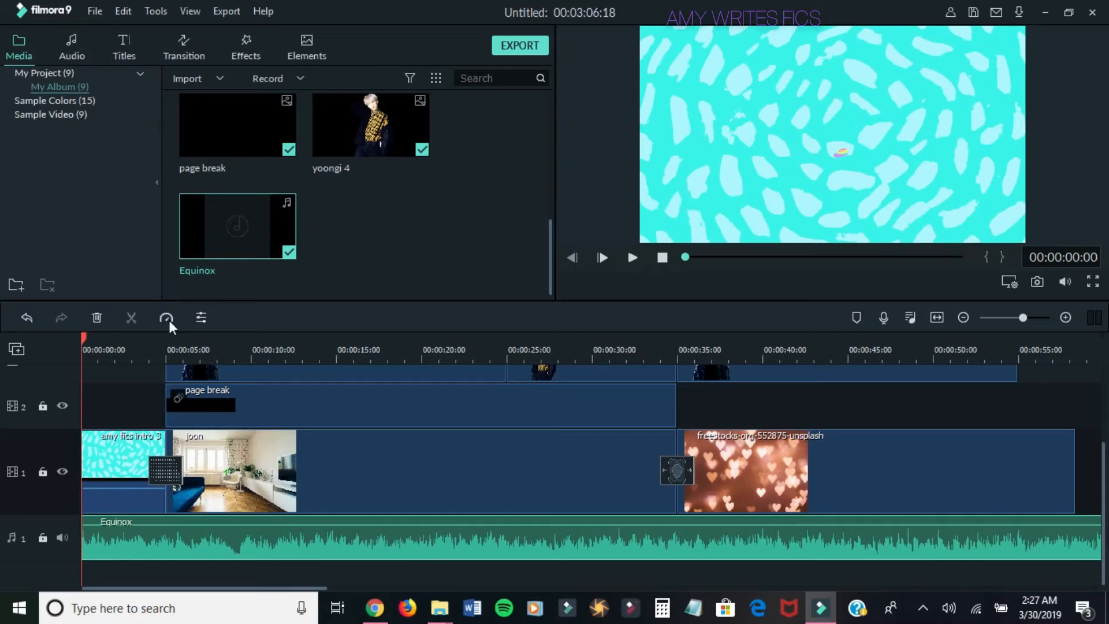
- Add a short fade in and a slightly longer fade out to the Equinox audio clip
click(202, 317)
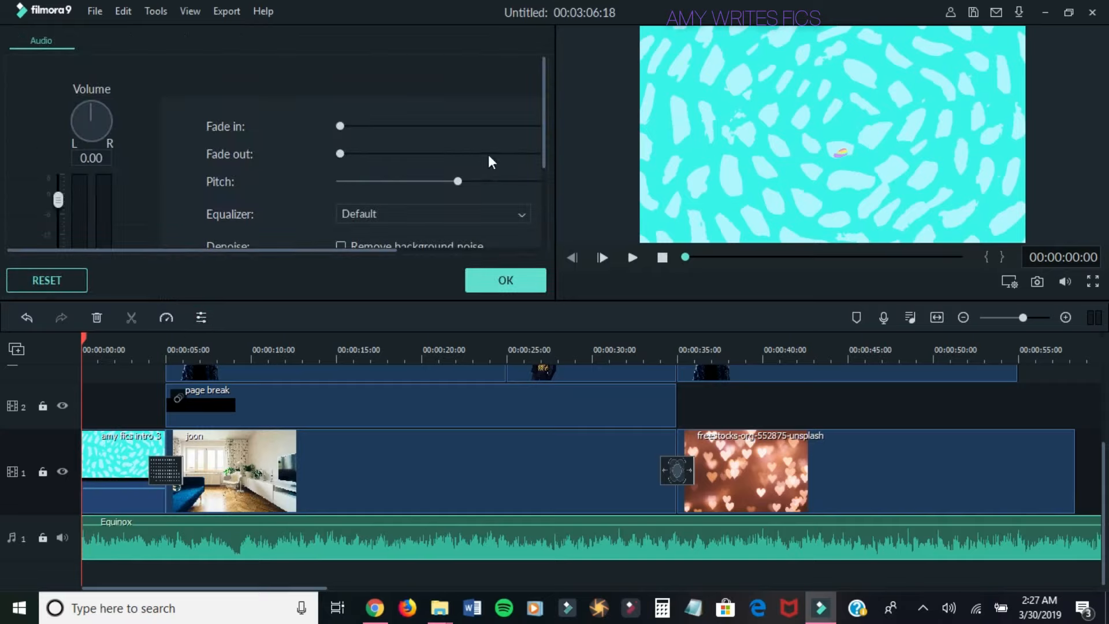
drag(543, 124, 546, 160)
drag(342, 73, 369, 72)
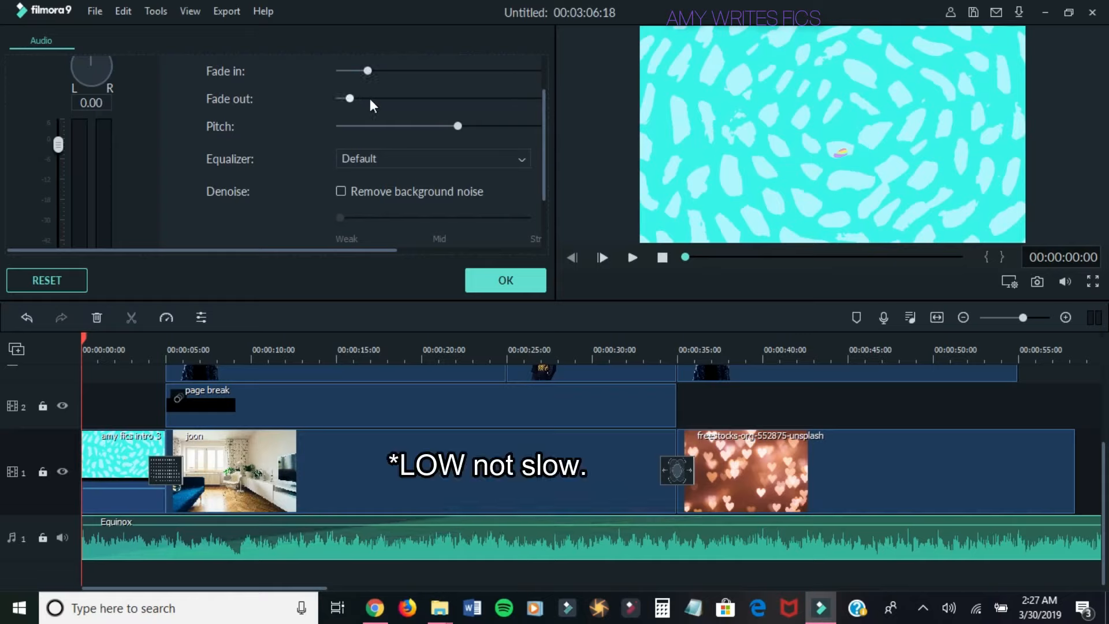
drag(370, 99, 393, 98)
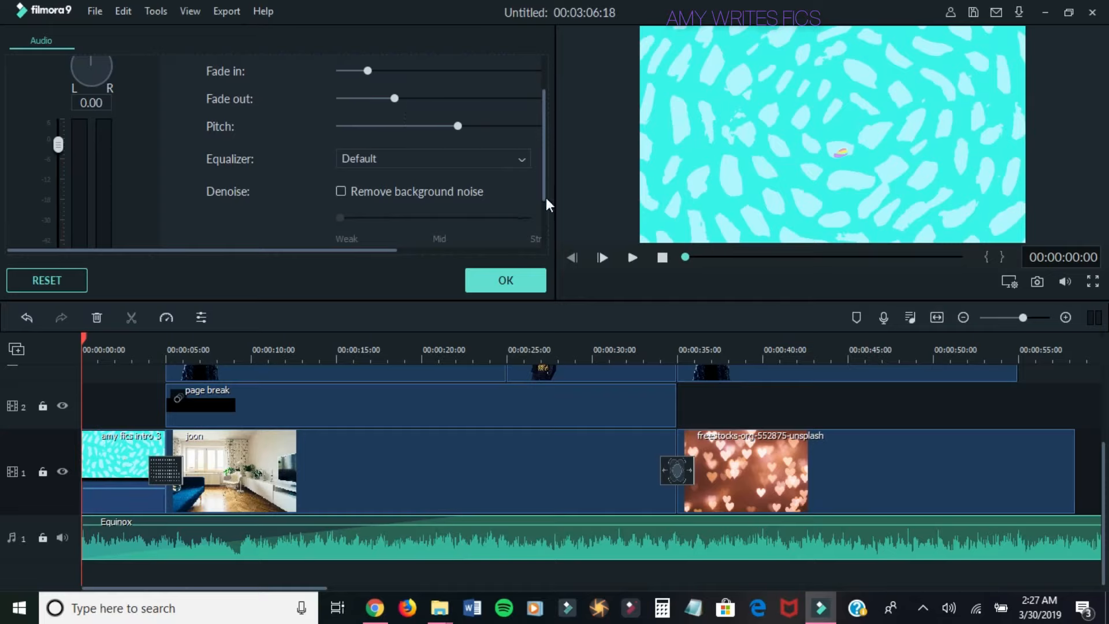
drag(545, 169, 543, 221)
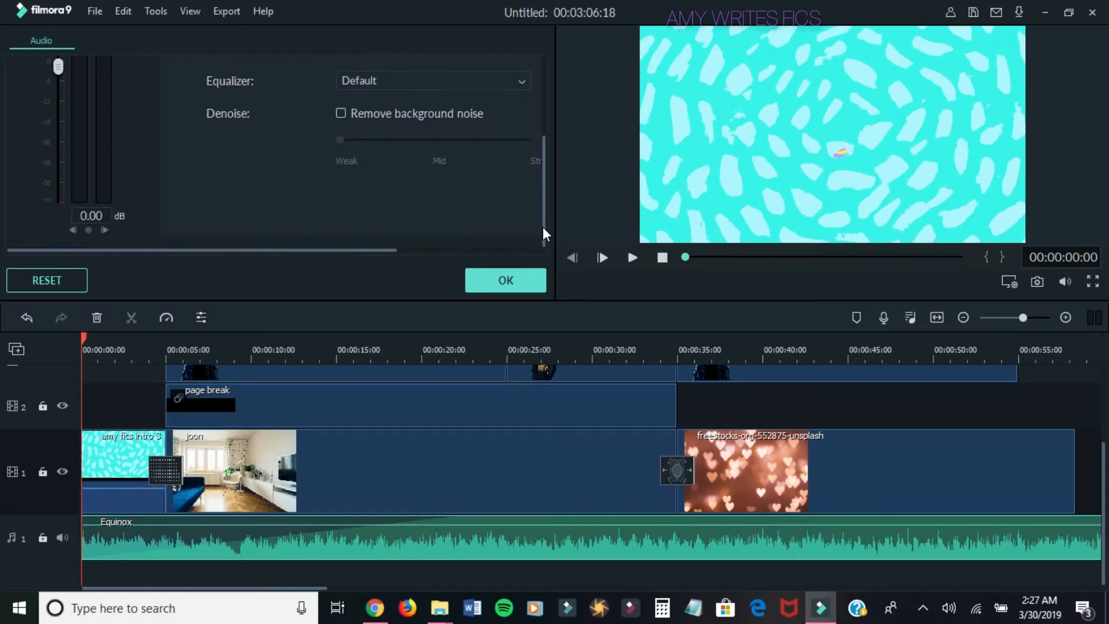
- Lower the Equinox clip's volume to about -12 dB and apply the audio settings
drag(542, 223, 548, 161)
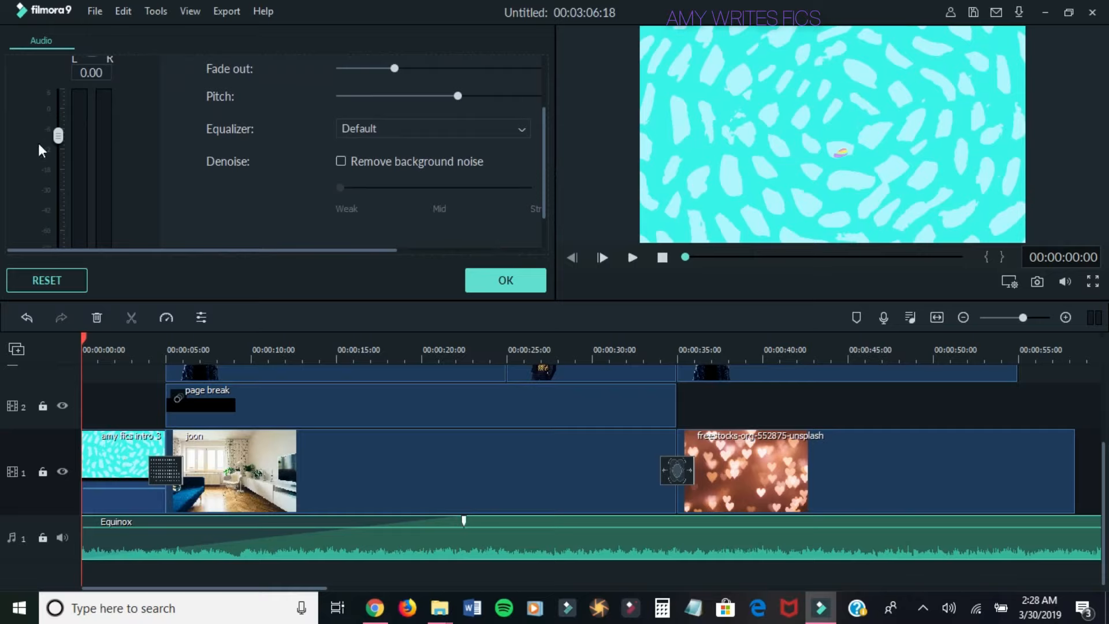
drag(55, 147, 61, 199)
drag(63, 242, 64, 258)
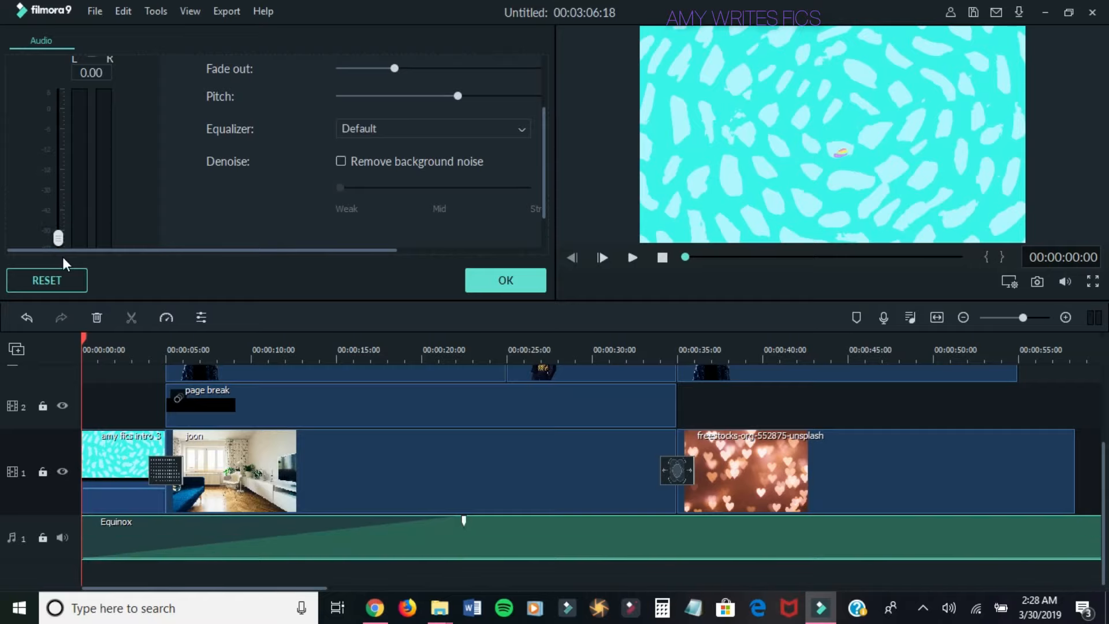
drag(58, 237, 55, 156)
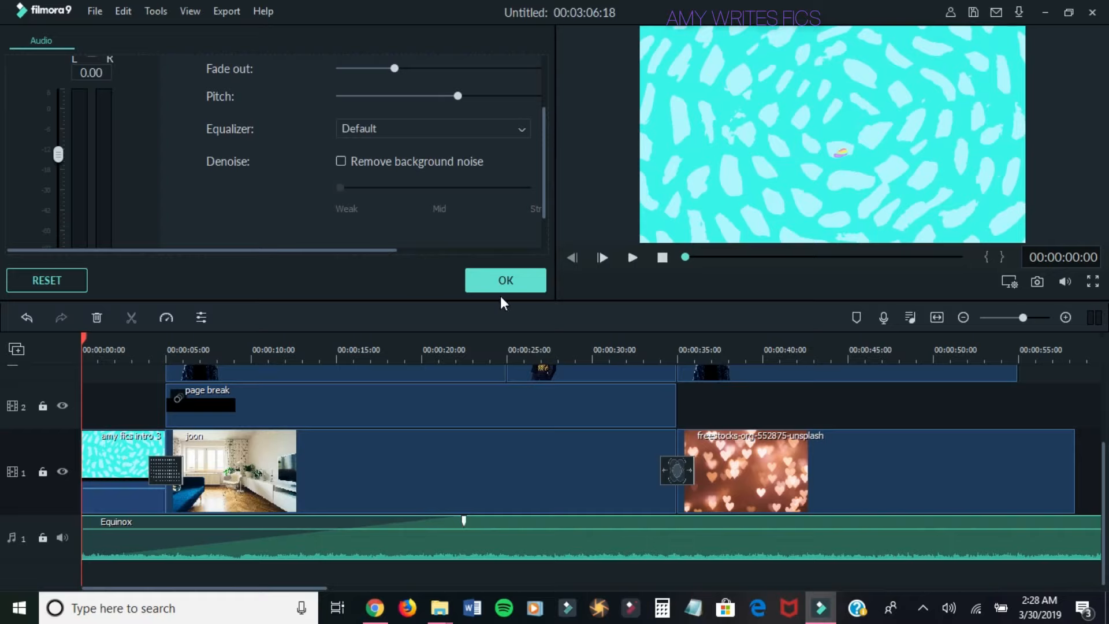
click(511, 276)
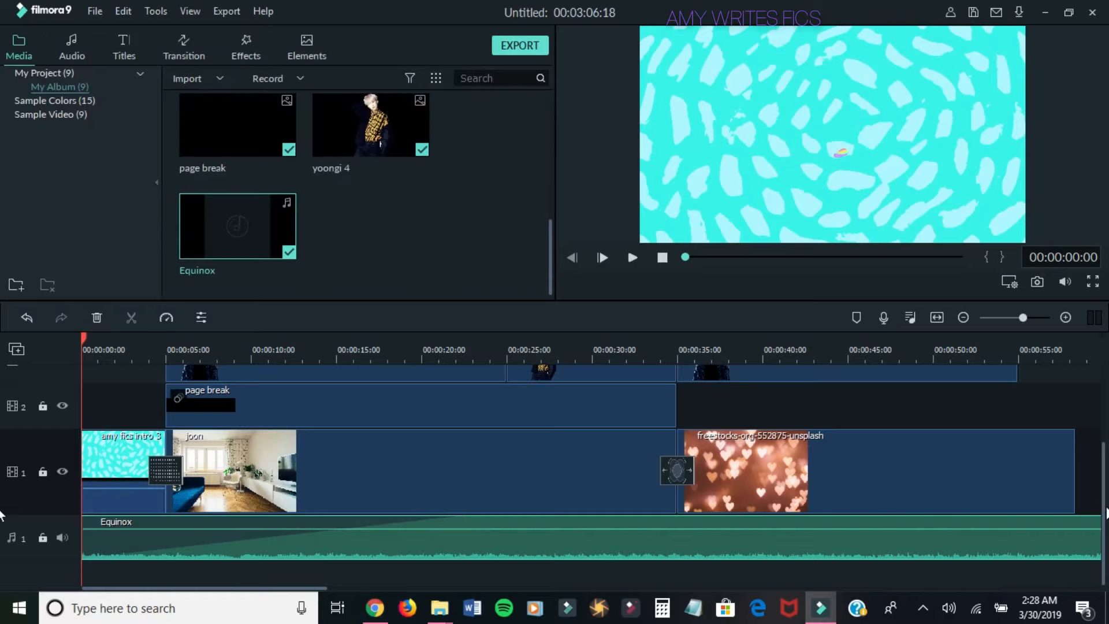
- Examine the local file and YouTube export options for the project and close them without exporting
drag(1102, 508, 1097, 428)
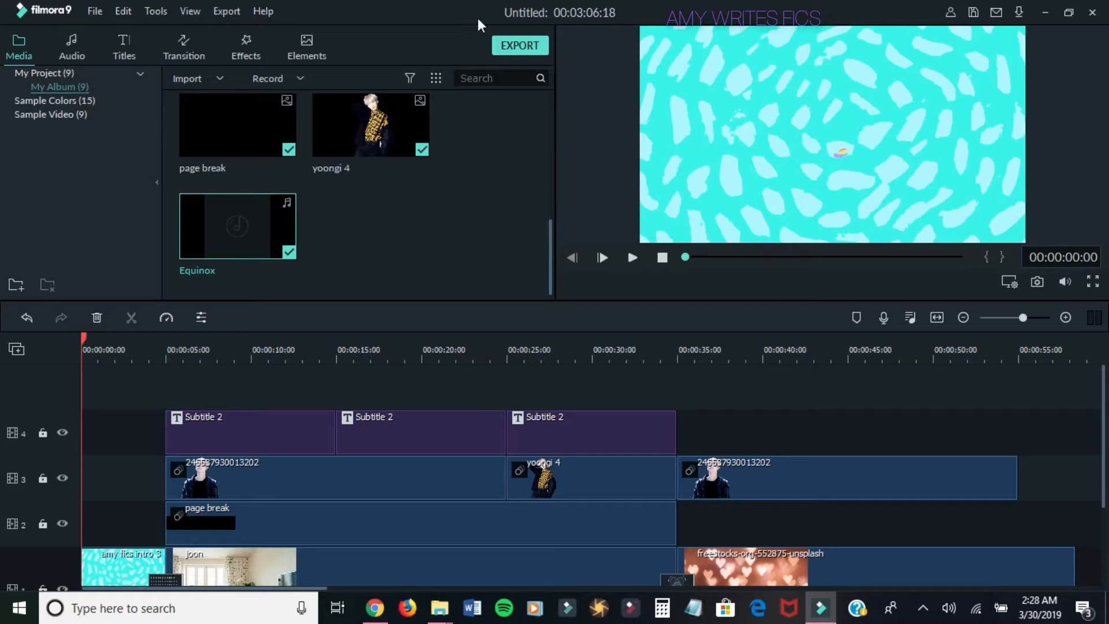
click(535, 43)
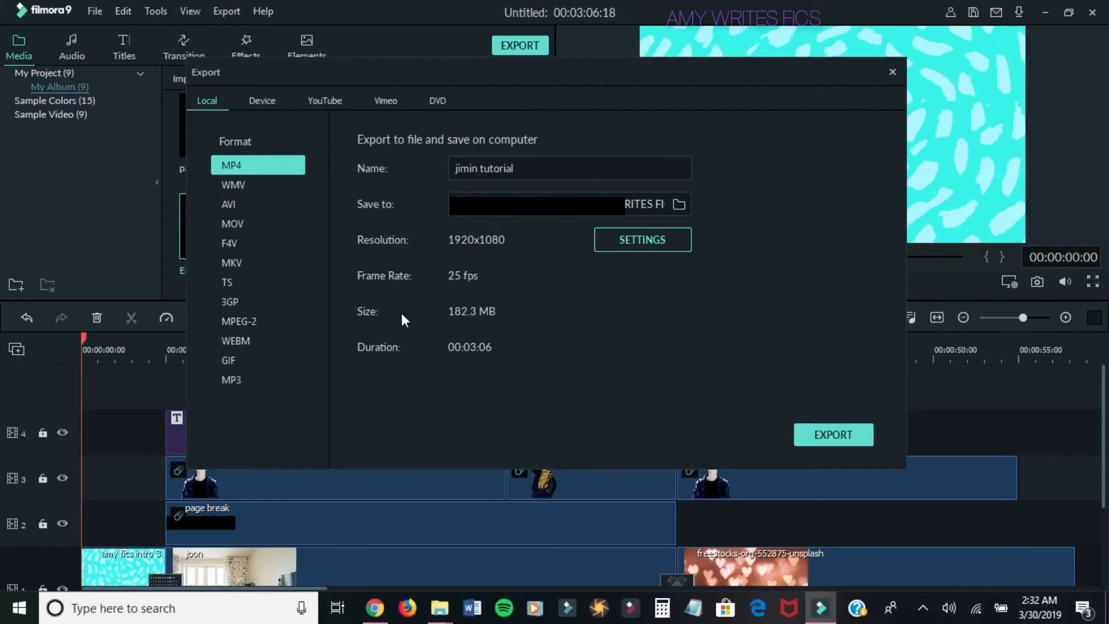
click(331, 99)
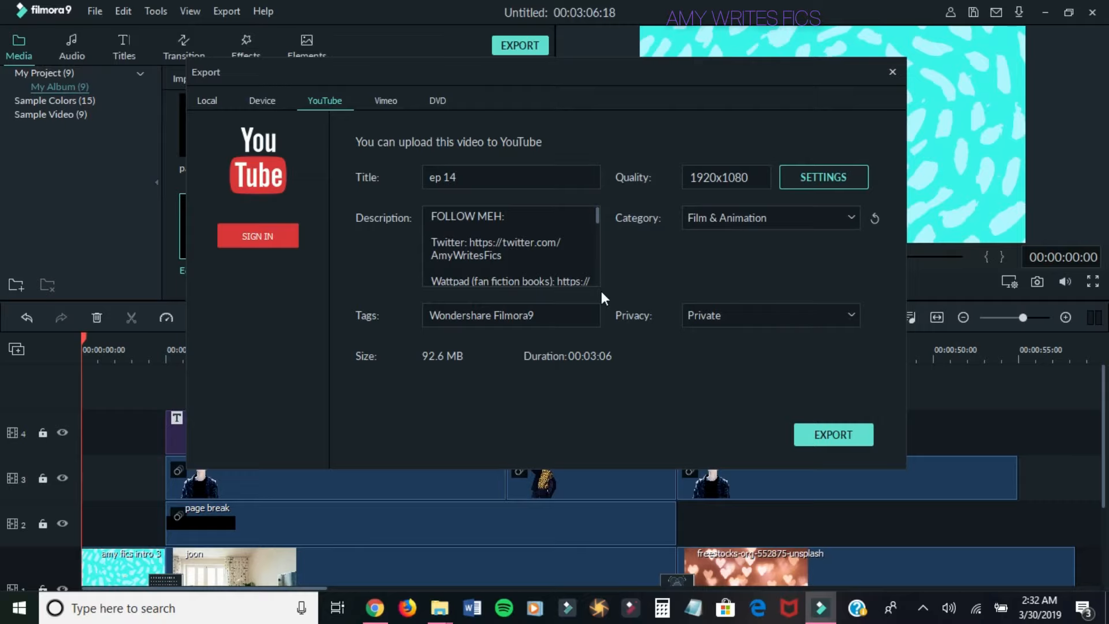
click(892, 72)
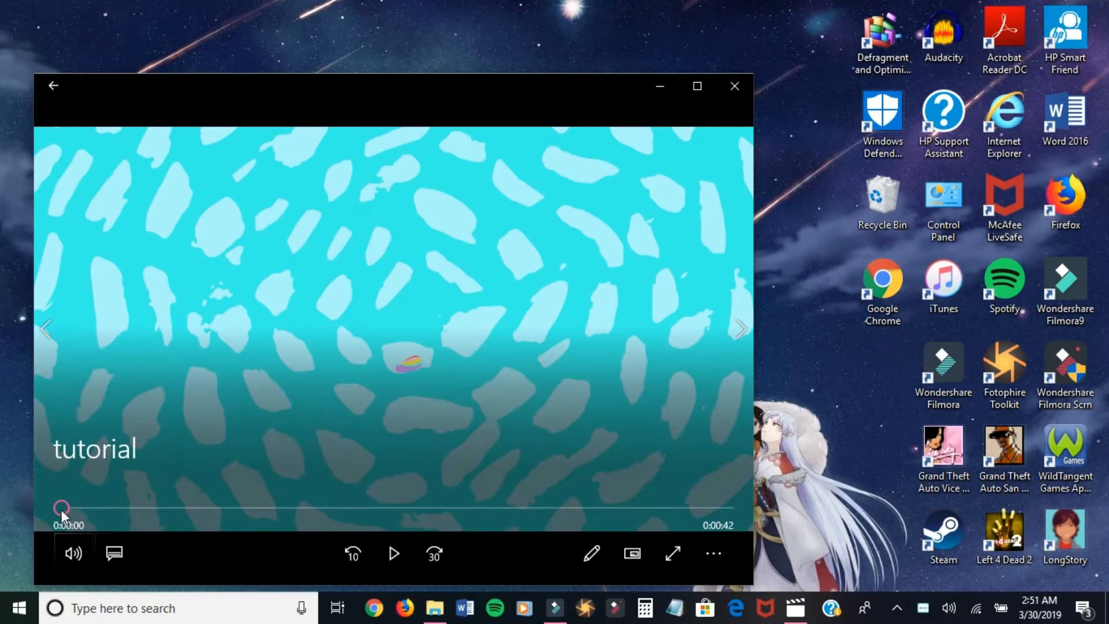
- Play the finished tutorial video through in the media player and close the player
click(397, 553)
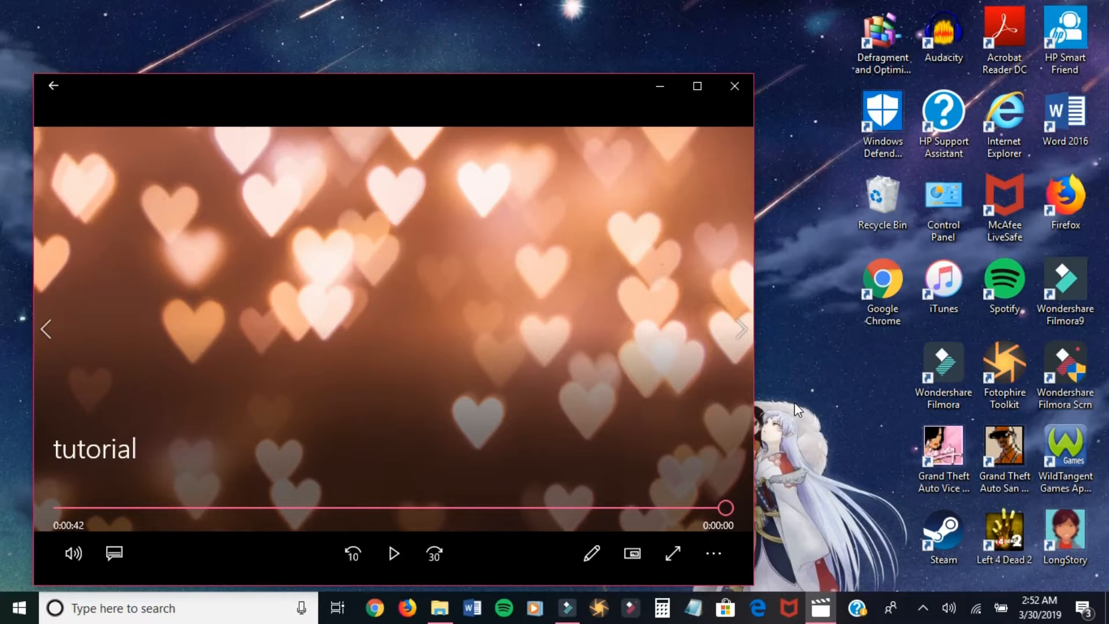
click(734, 86)
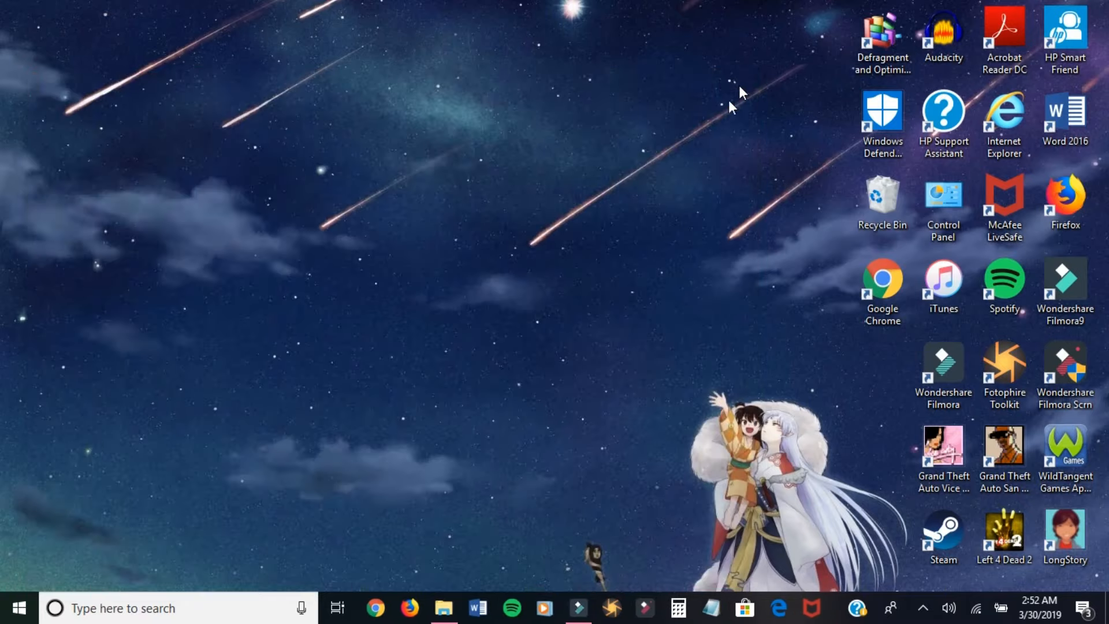